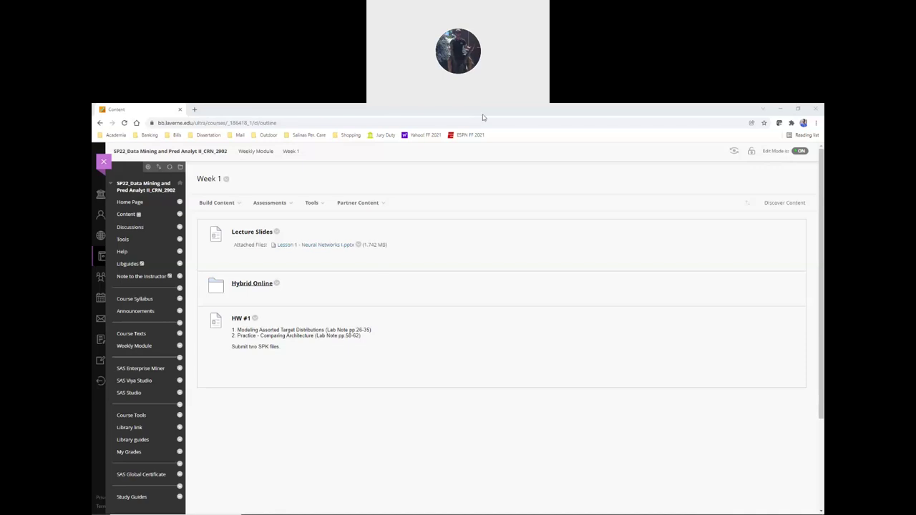
# - Return to the Blackboard Week 1 page in the browser
pyautogui.click(635, 159)
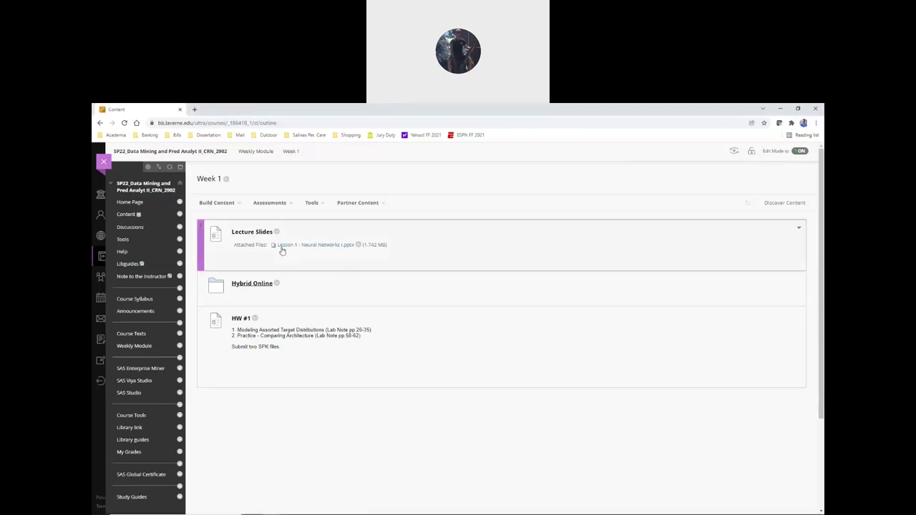
pyautogui.click(276, 205)
pyautogui.click(290, 288)
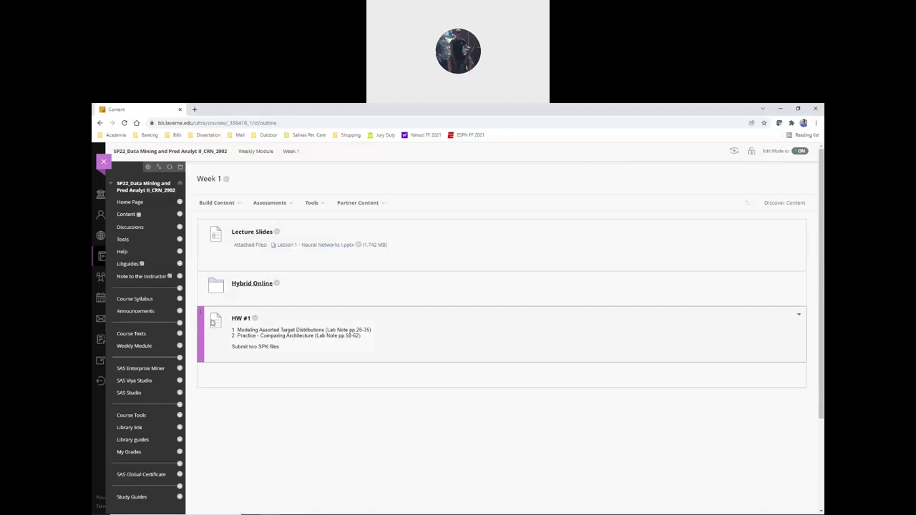
pyautogui.hotkey('alt', 'Tab')
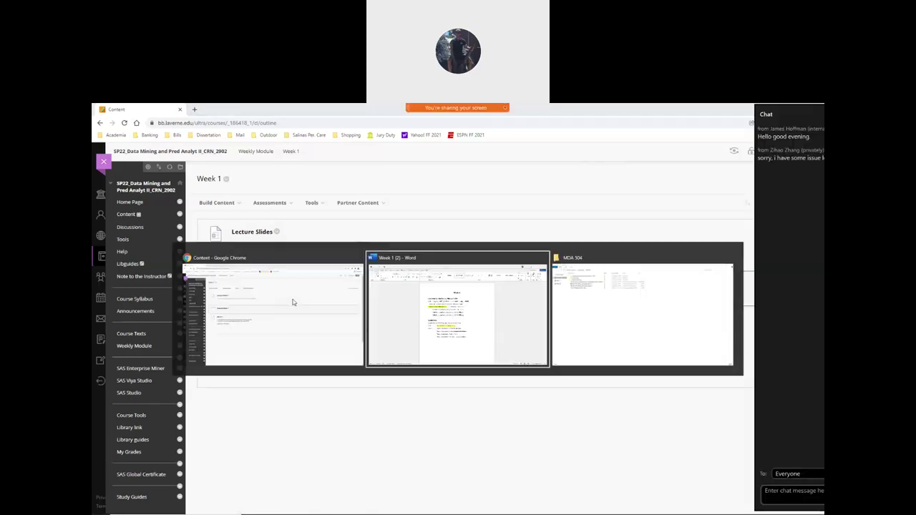
pyautogui.hotkey('alt', 'Tab')
pyautogui.hotkey('alt', 'Tab')
pyautogui.hotkey('alt', 'Tab')
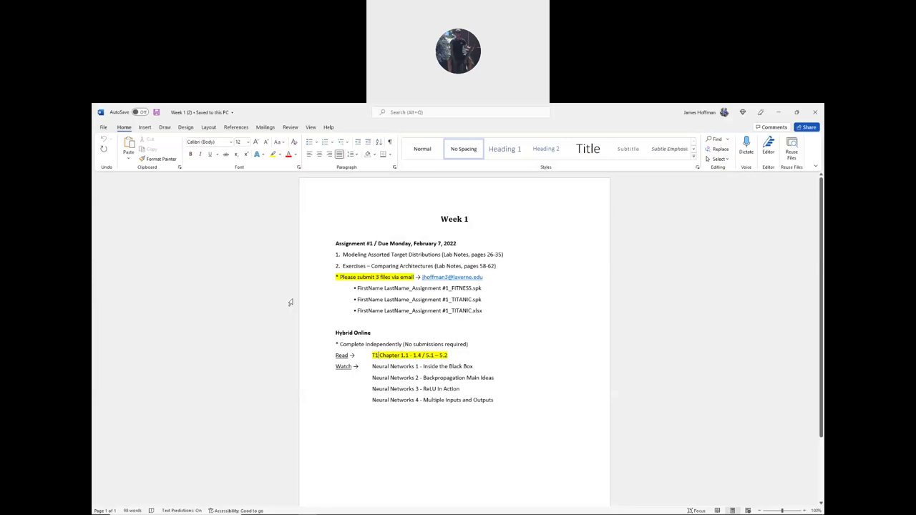
pyautogui.hotkey('alt', 'Tab')
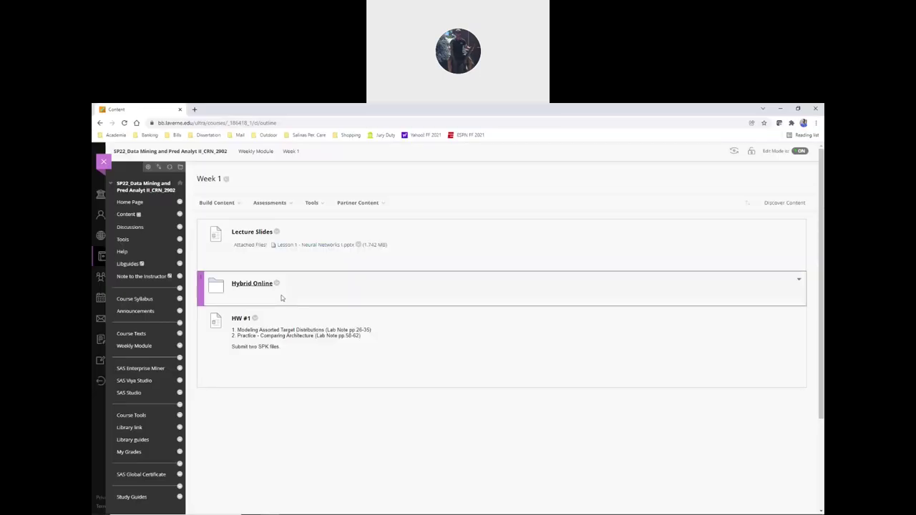
# - Open the course's Study Guides item and its attached Week 1.docx in Word
pyautogui.scroll(-3, 133, 258)
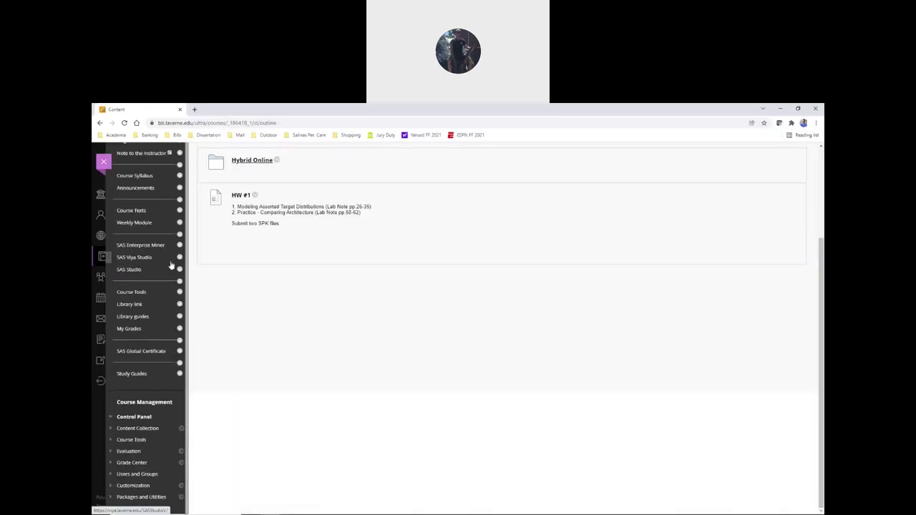
pyautogui.click(145, 379)
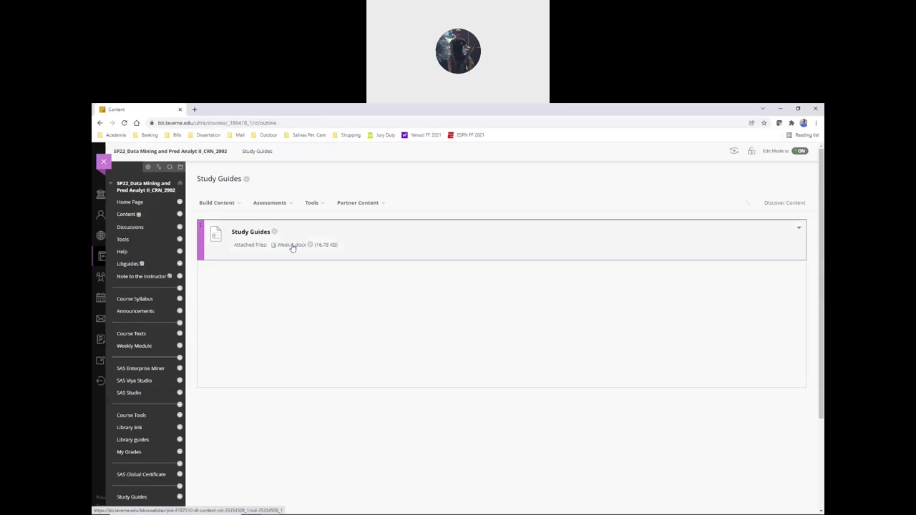
pyautogui.click(293, 247)
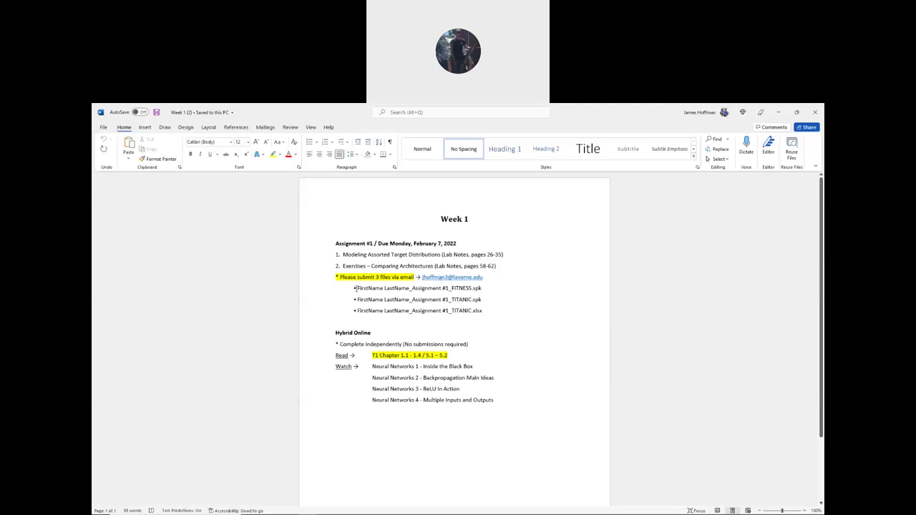
pyautogui.moveTo(354, 288); pyautogui.dragTo(486, 312)
pyautogui.click(486, 312)
pyautogui.scroll(-1, 353, 315)
pyautogui.scroll(1, 354, 314)
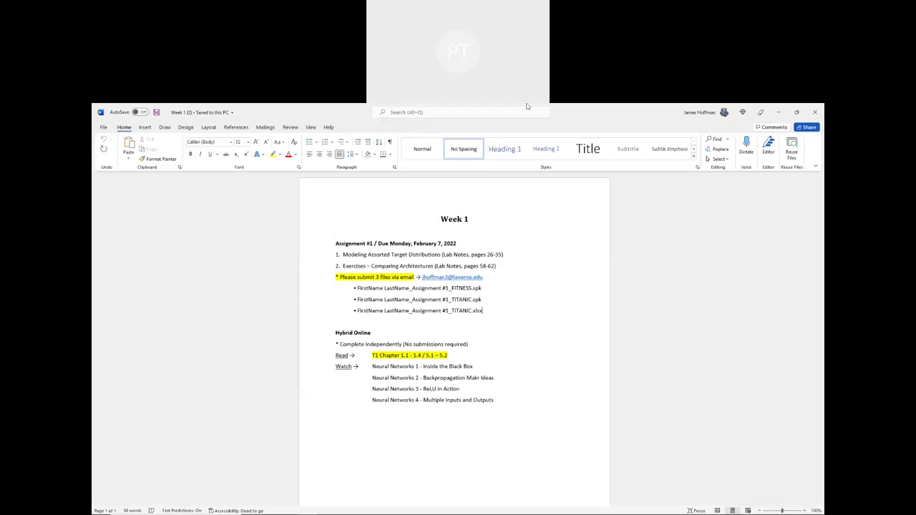
pyautogui.click(549, 111)
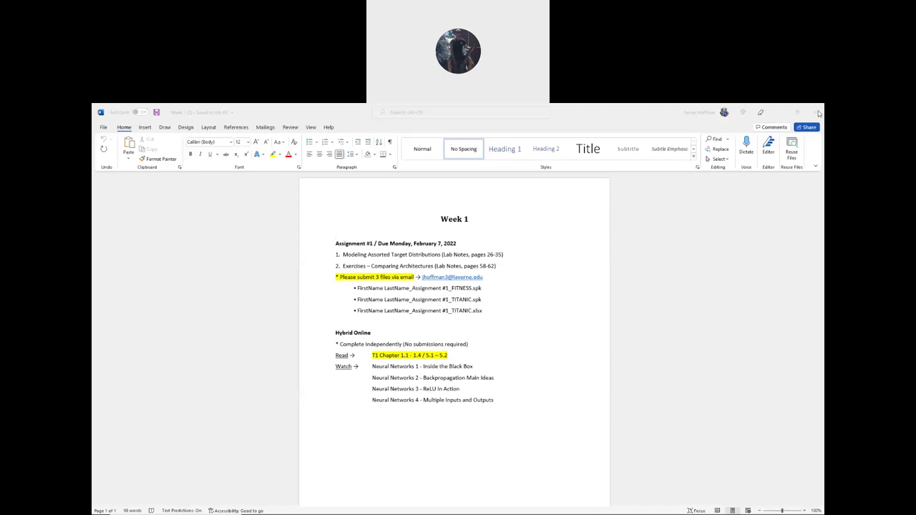
pyautogui.click(336, 243)
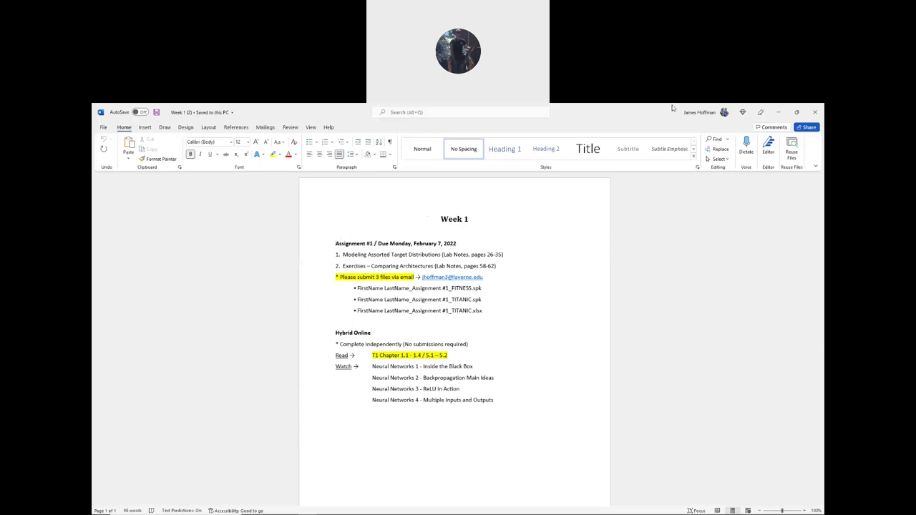
# - Go to OneDrive > Fall 2021 > MDA 503 in File Explorer and launch the SAS Enterprise Miner file
pyautogui.hotkey('alt', 'Tab')
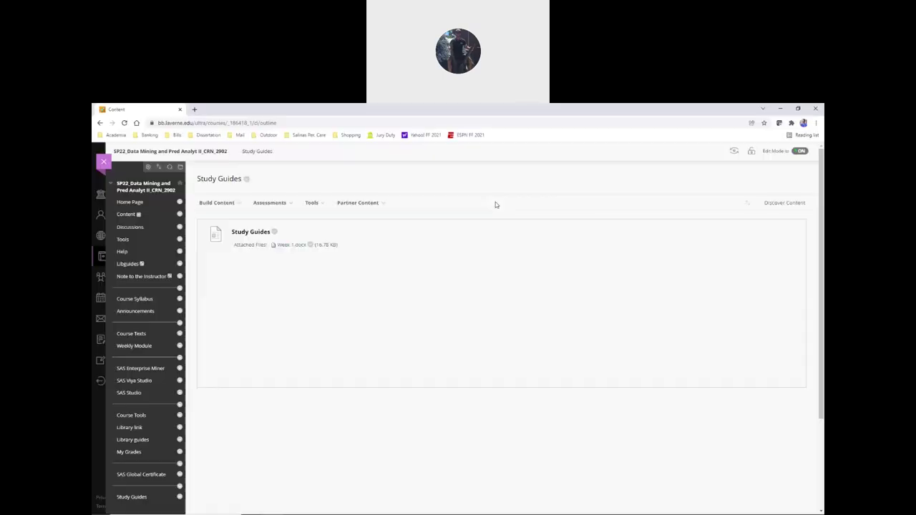
pyautogui.hotkey('alt', 'Tab')
pyautogui.hotkey('alt', 'Tab')
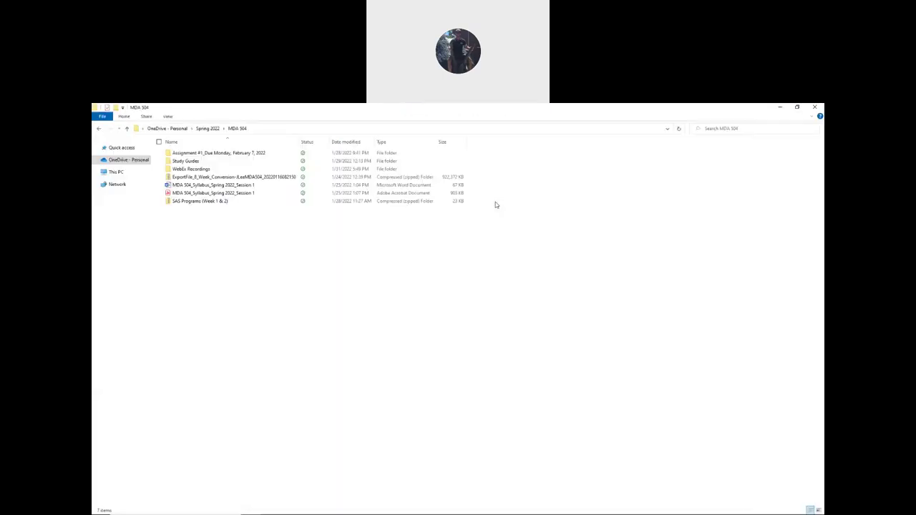
pyautogui.click(207, 129)
pyautogui.click(172, 128)
pyautogui.doubleClick(187, 241)
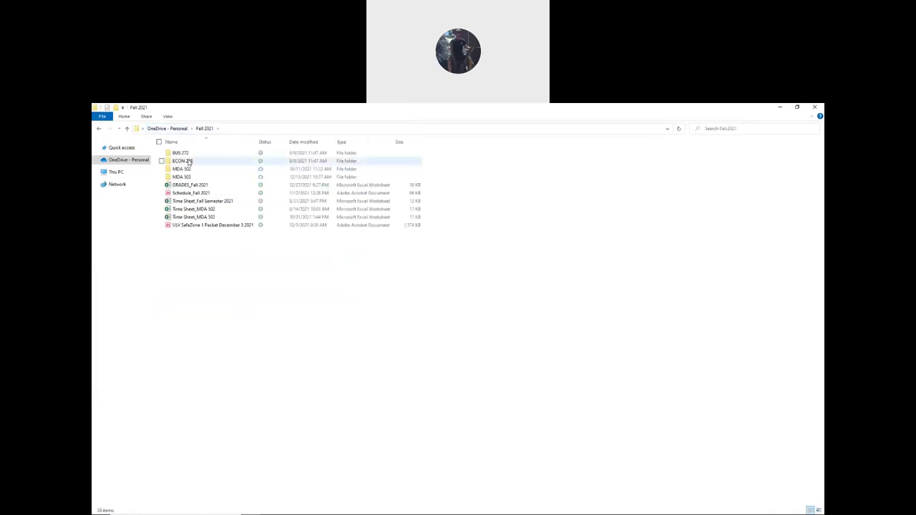
pyautogui.doubleClick(181, 176)
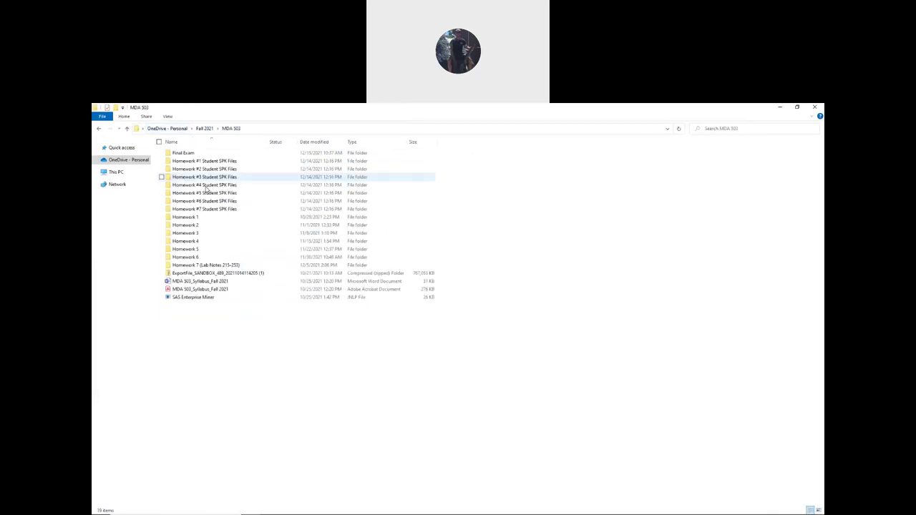
pyautogui.doubleClick(204, 297)
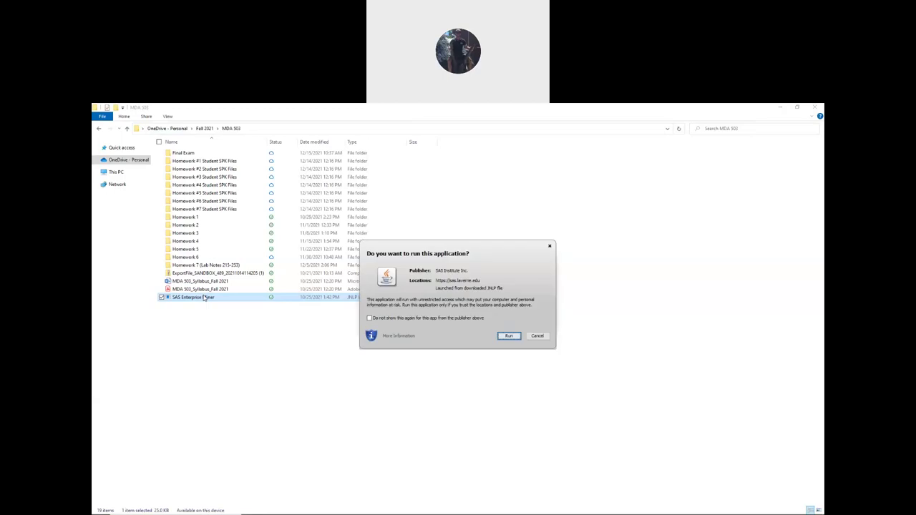
# - Allow SAS Enterprise Miner to run, log on, maximize its window, and return to File Explorer
pyautogui.click(509, 336)
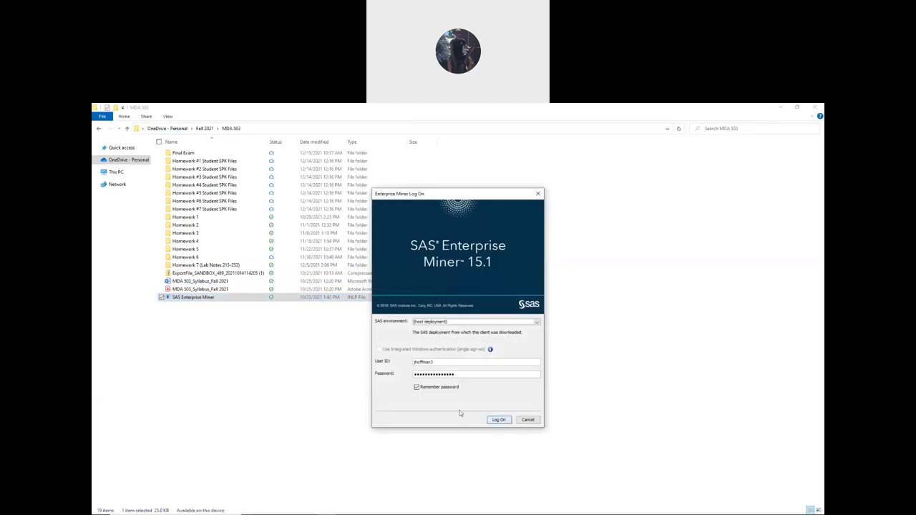
pyautogui.click(499, 420)
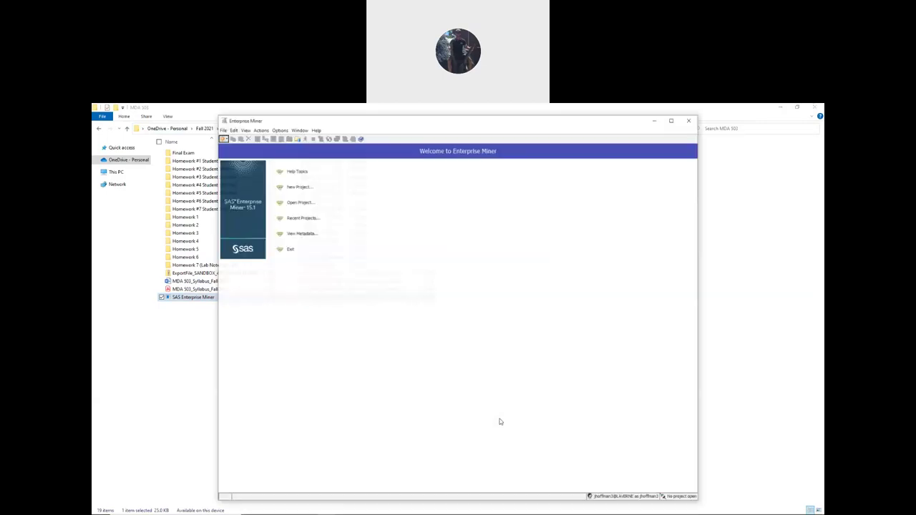
pyautogui.click(673, 120)
pyautogui.hotkey('alt', 'Tab')
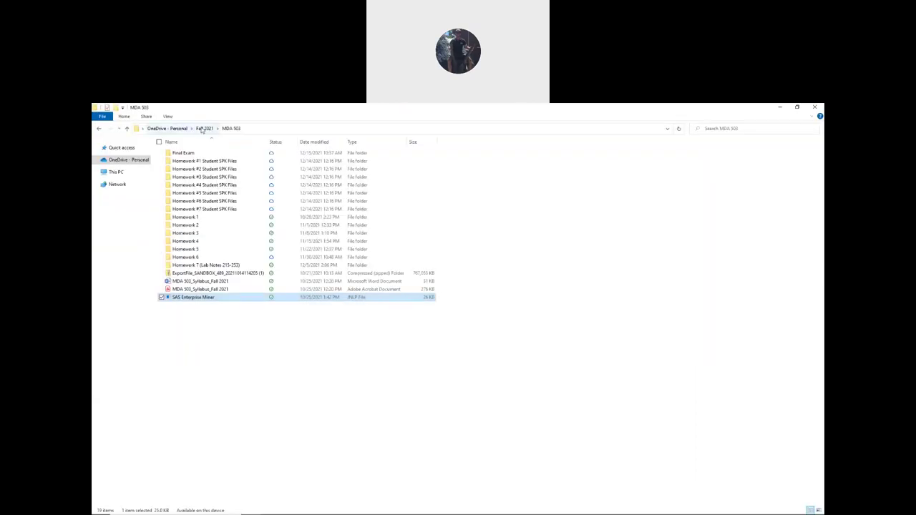
# - Go to OneDrive > Spring 2022 > MDA 504, then return to Enterprise Miner
pyautogui.click(204, 128)
pyautogui.click(167, 128)
pyautogui.doubleClick(199, 306)
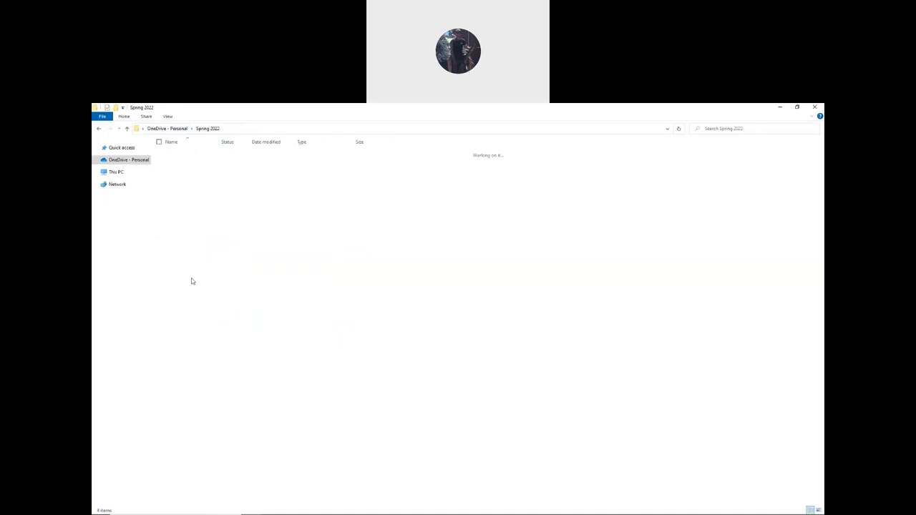
pyautogui.doubleClick(193, 153)
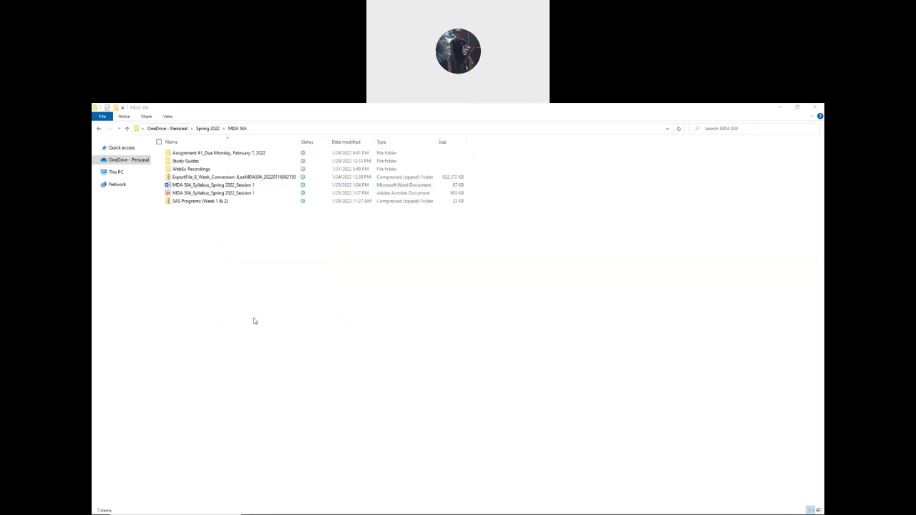
pyautogui.click(361, 303)
pyautogui.hotkey('alt', 'Tab')
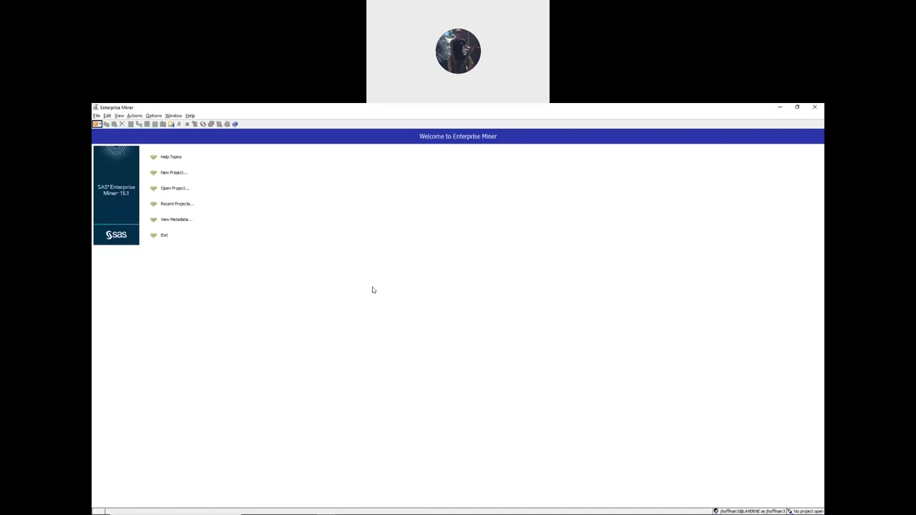
pyautogui.click(542, 105)
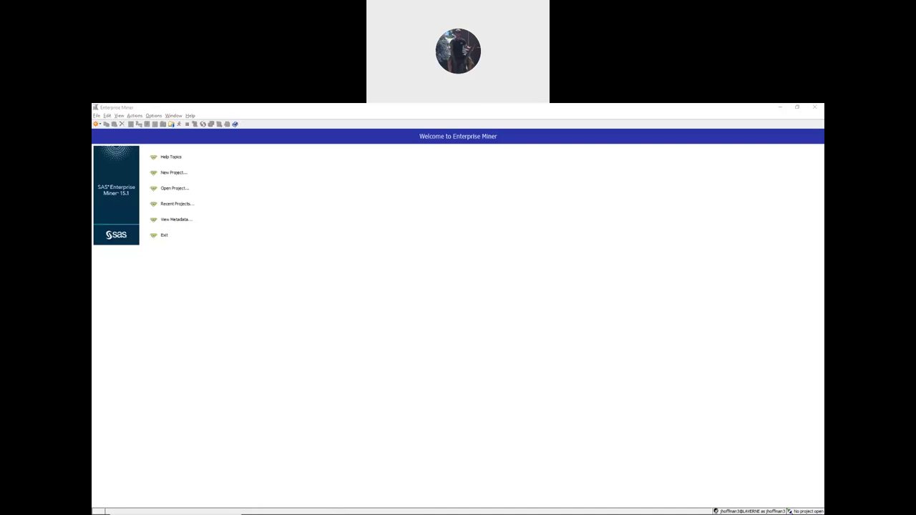
pyautogui.click(356, 296)
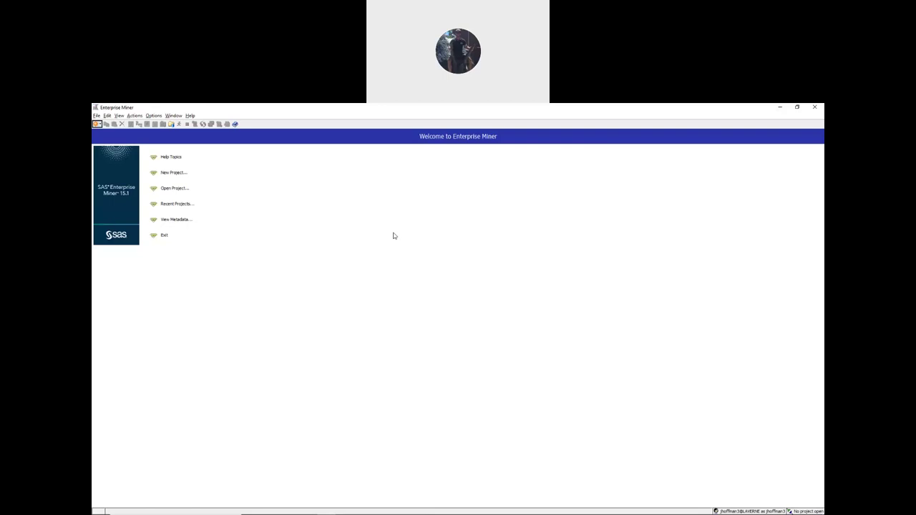
pyautogui.hotkey('alt', 'Tab')
pyautogui.press('Tab')
pyautogui.press('Tab')
pyautogui.press('Tab')
pyautogui.press('Tab')
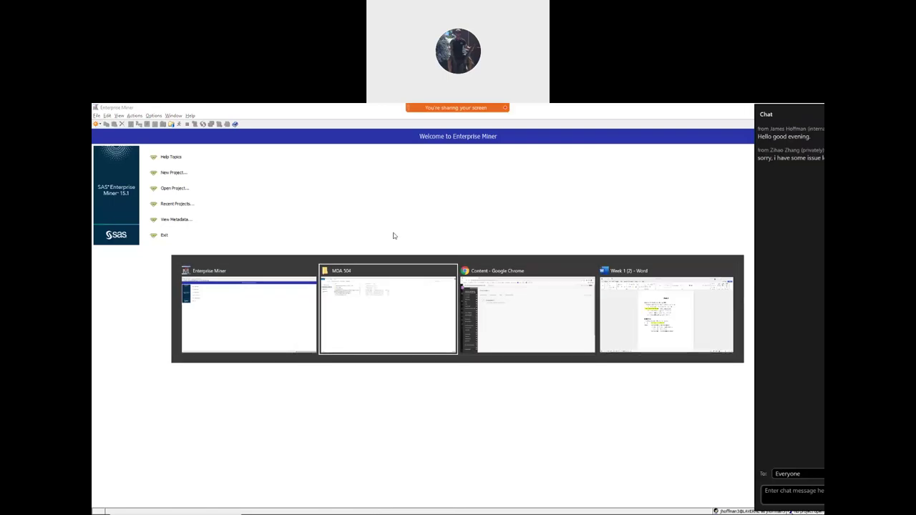
# - Switch from Enterprise Miner to the Week 1 (2) Word document
pyautogui.press('Tab')
pyautogui.press('Tab')
pyautogui.press('Tab')
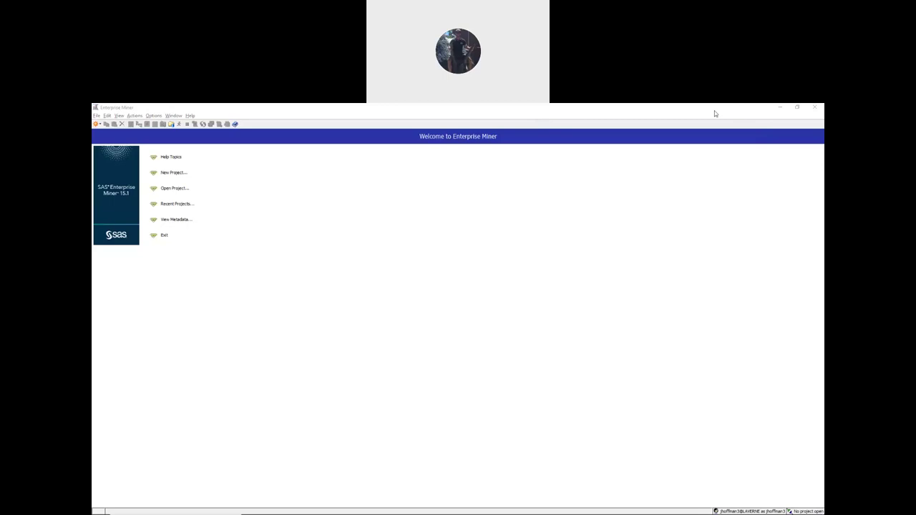
pyautogui.click(428, 246)
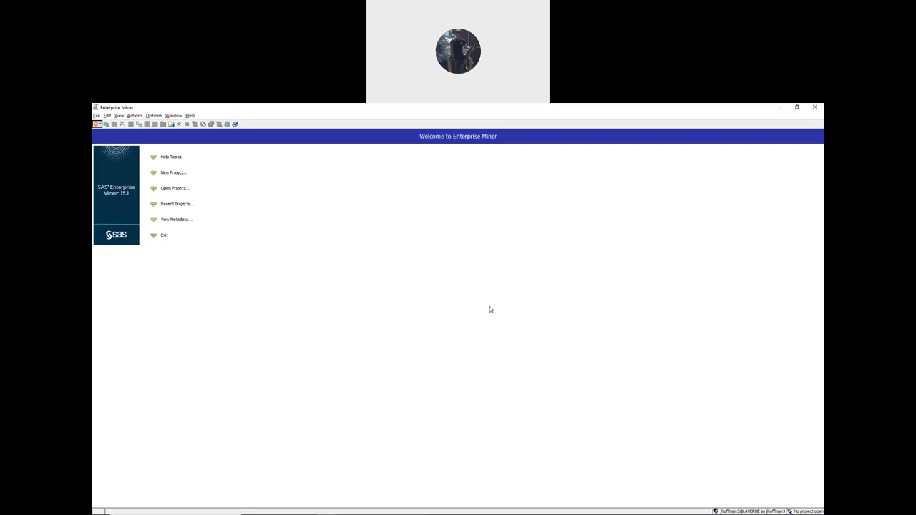
pyautogui.hotkey('alt', 'Tab')
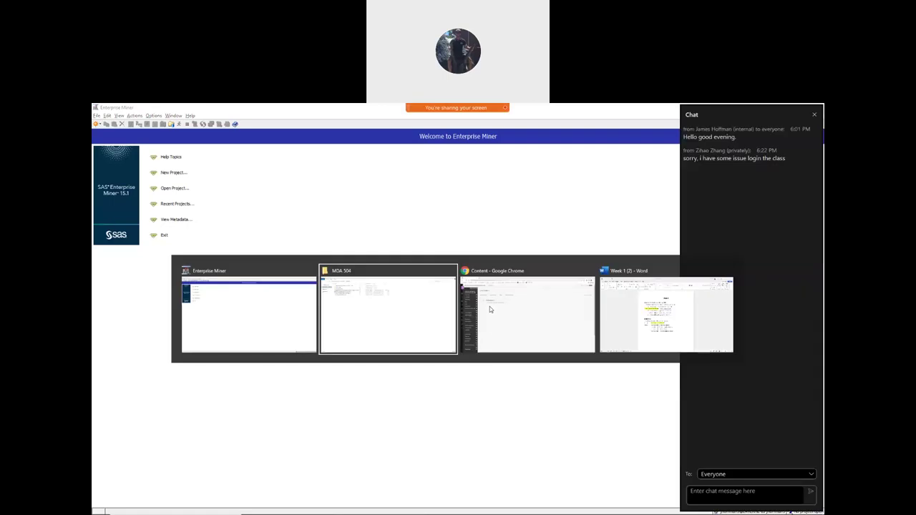
pyautogui.hotkey('alt', 'Tab')
pyautogui.hotkey('alt', 'Tab')
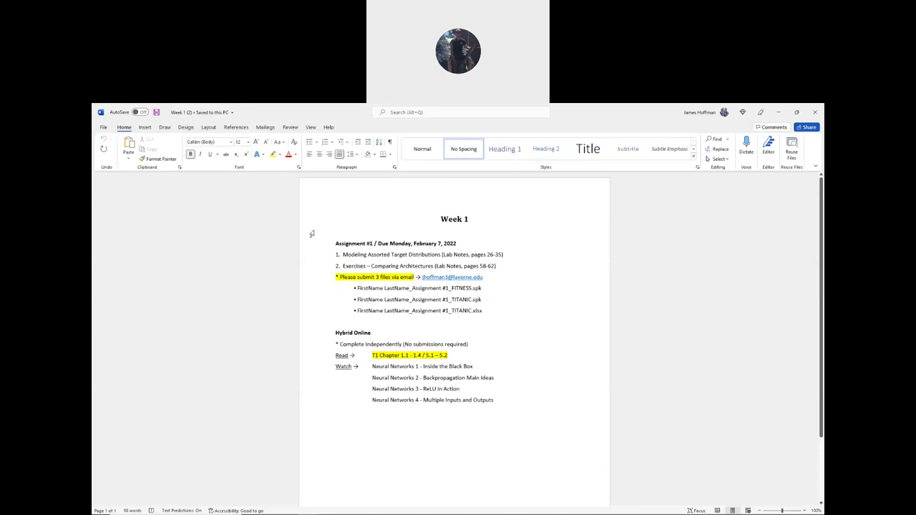
pyautogui.hotkey('ctrl', 'Right')
pyautogui.hotkey('ctrl', 'Right')
pyautogui.hotkey('ctrl', 'Right')
pyautogui.hotkey('ctrl', 'Right')
pyautogui.moveTo(471, 254); pyautogui.dragTo(504, 256)
pyautogui.click(472, 255)
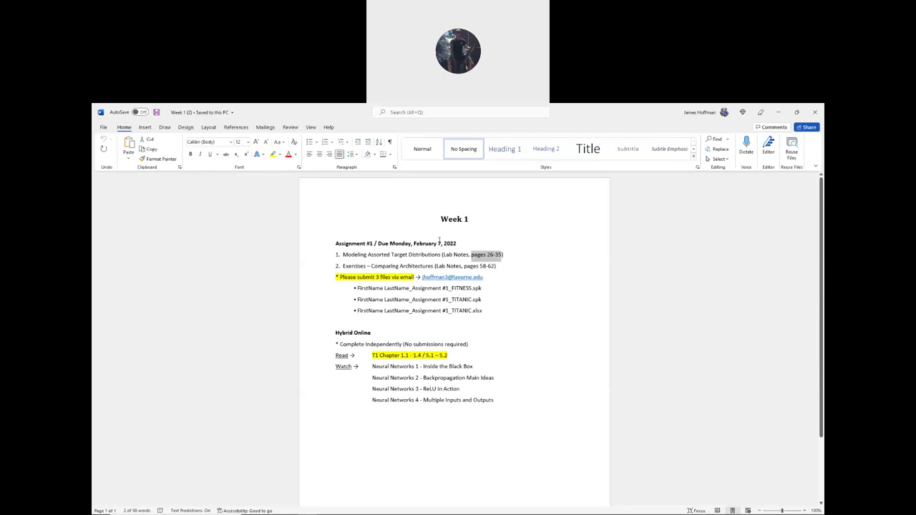
# - Switch to the Blackboard course in Chrome and open the Course Syllabus page
pyautogui.hotkey('alt', 'Tab')
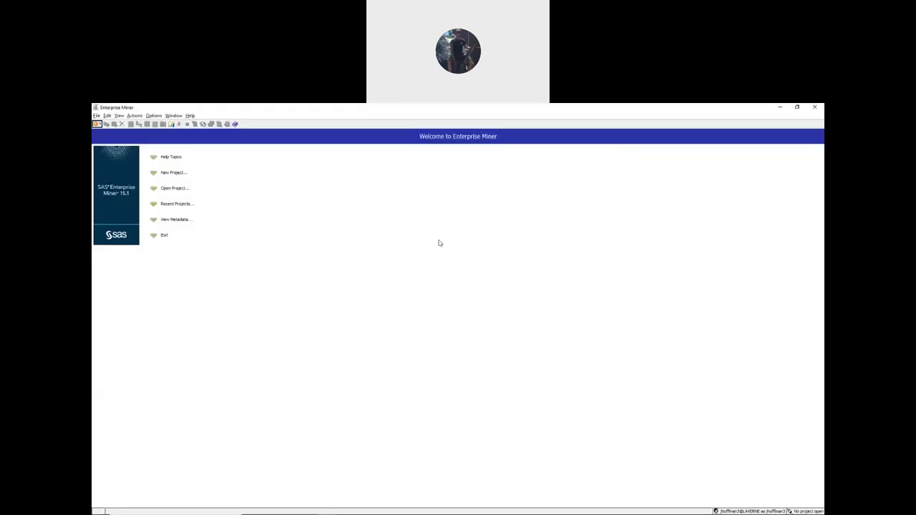
pyautogui.hotkey('alt', 'Tab')
pyautogui.hotkey('alt', 'Tab')
pyautogui.hotkey('alt', 'Tab')
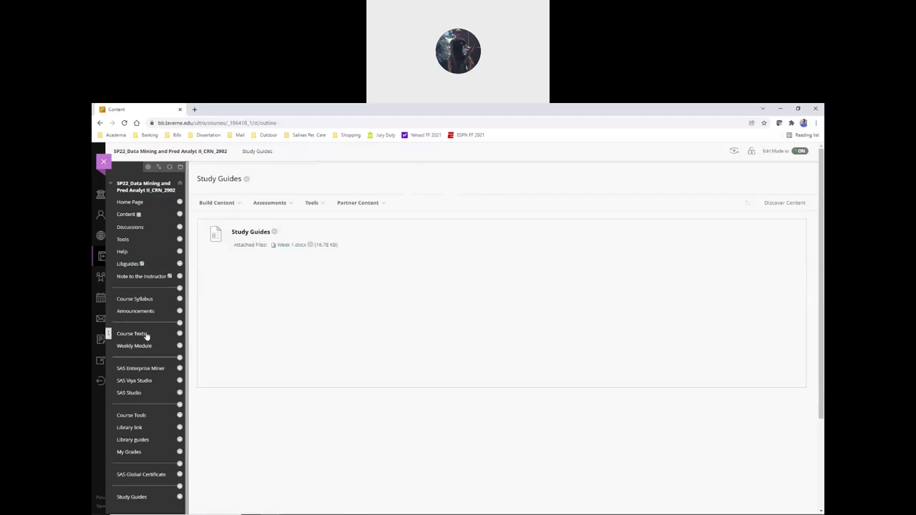
pyautogui.click(145, 300)
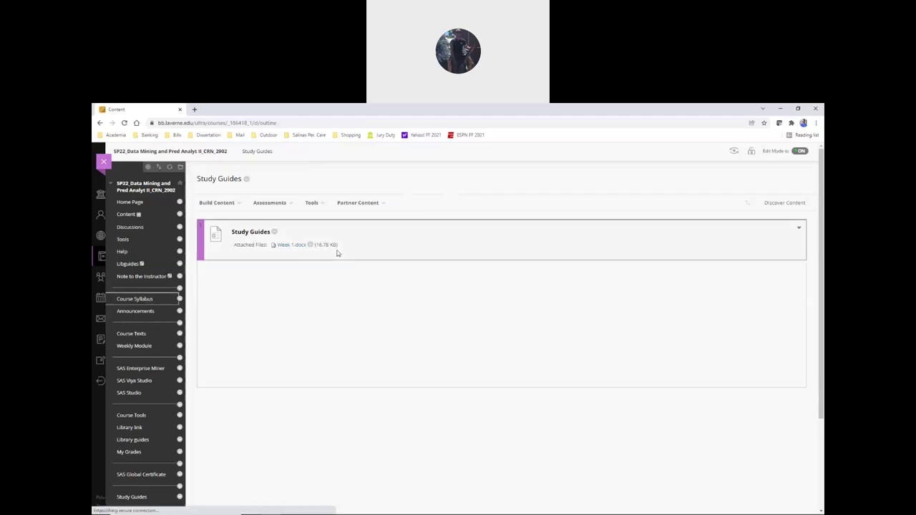
# - Open the Lab Notes PDF, move its tab to first position, and return to the Week 1 document
pyautogui.click(252, 281)
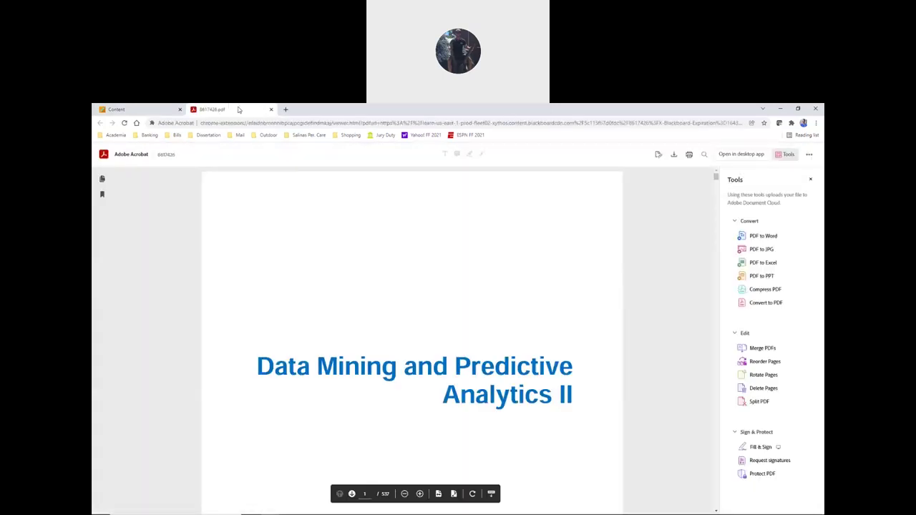
pyautogui.moveTo(239, 110); pyautogui.dragTo(146, 111)
pyautogui.hotkey('alt', 'Tab')
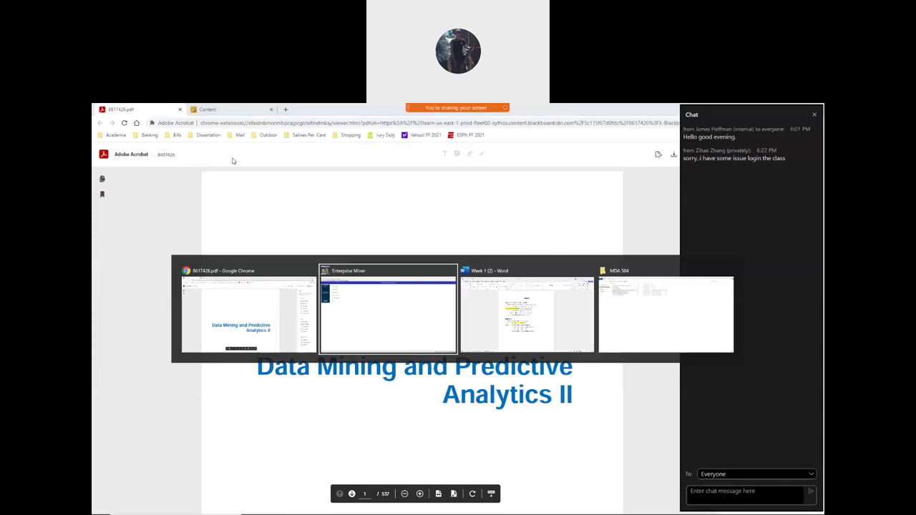
pyautogui.hotkey('alt', 'Tab')
pyautogui.press('Tab')
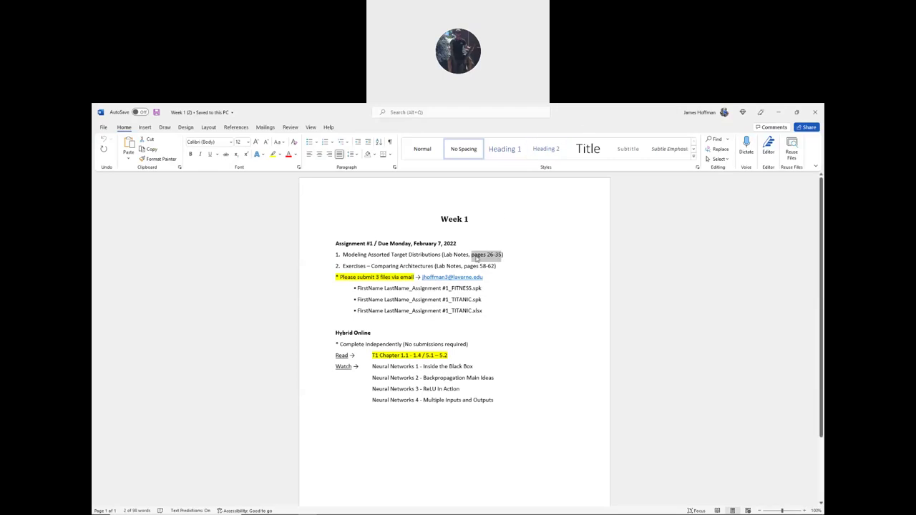
# - Select the first assignment line citing Lab Notes pages 26-35, then switch back to the PDF
pyautogui.moveTo(471, 256); pyautogui.dragTo(504, 255)
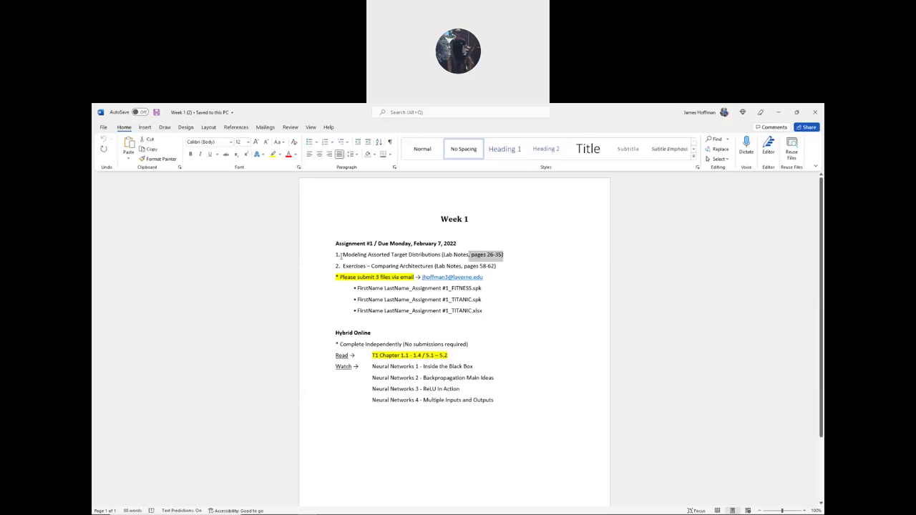
pyautogui.moveTo(335, 256); pyautogui.dragTo(505, 255)
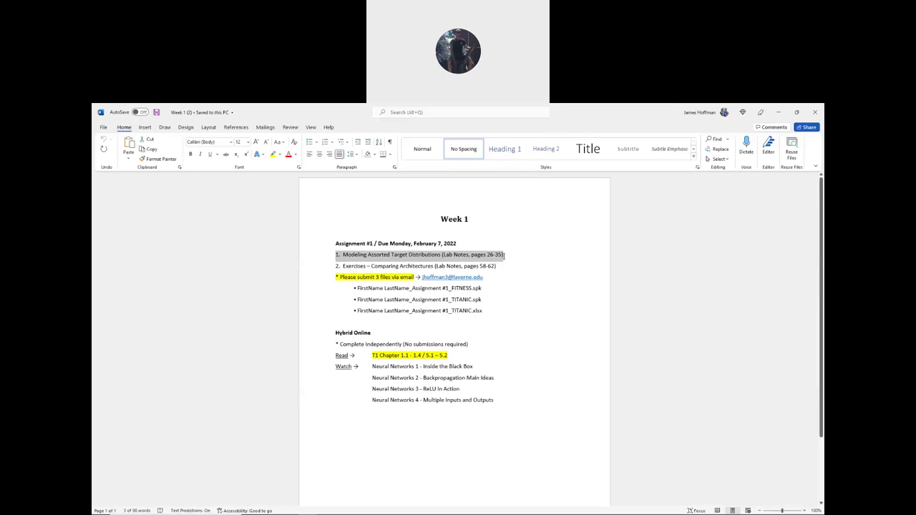
pyautogui.hotkey('alt', 'Tab')
pyautogui.press('Tab')
# - Scroll the Lab Notes to page 26, Modeling Assorted Target Distributions (c2s1d1)
pyautogui.scroll(-2, 225, 227)
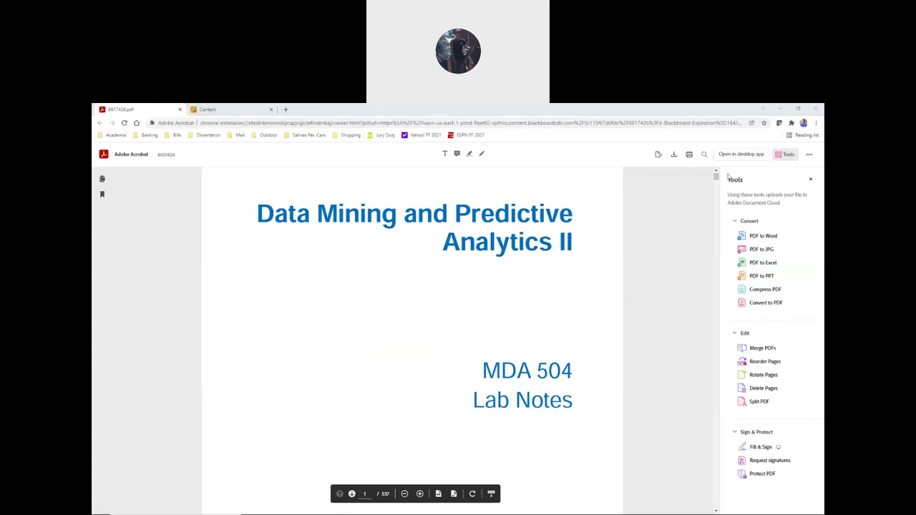
pyautogui.moveTo(716, 176); pyautogui.dragTo(716, 194)
pyautogui.scroll(10, 220, 255)
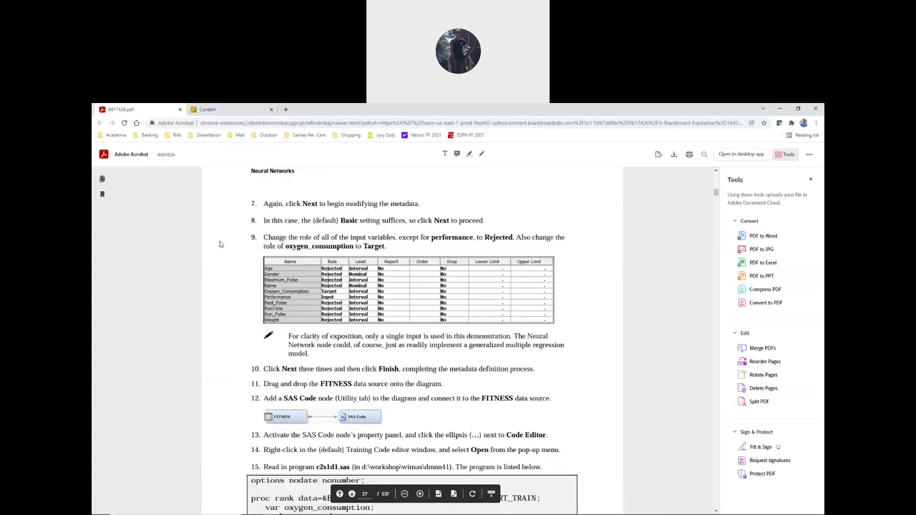
pyautogui.scroll(6, 233, 236)
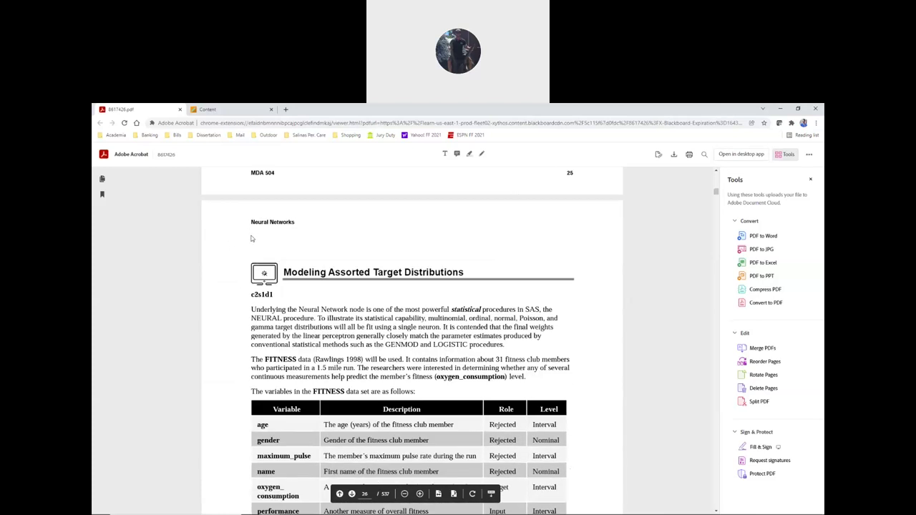
pyautogui.scroll(-1, 252, 240)
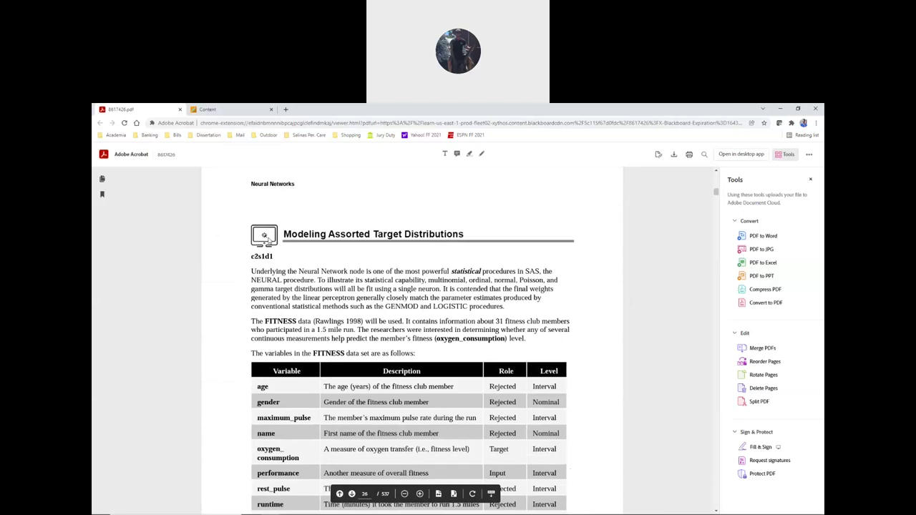
pyautogui.scroll(-2, 279, 240)
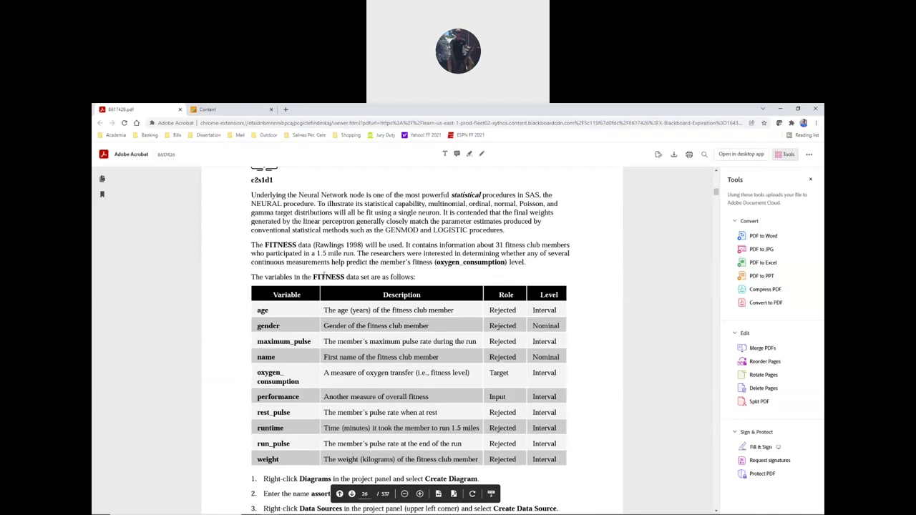
pyautogui.scroll(-1, 287, 281)
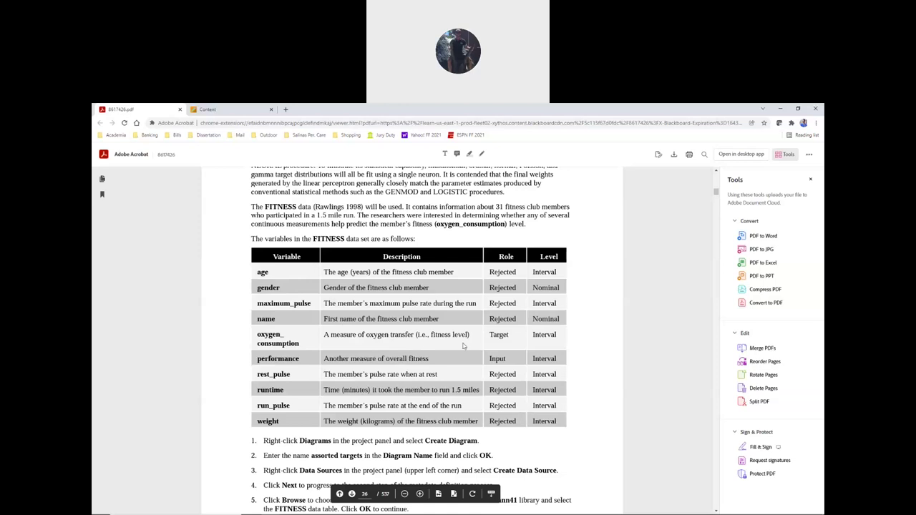
pyautogui.scroll(2, 413, 330)
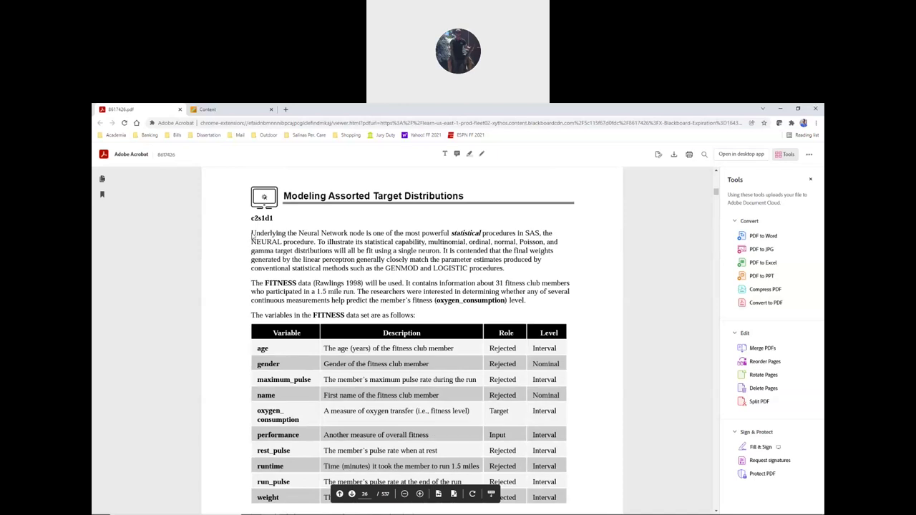
# - Scroll through page 26's FITNESS variables table in the Lab Notes
pyautogui.scroll(-1, 233, 244)
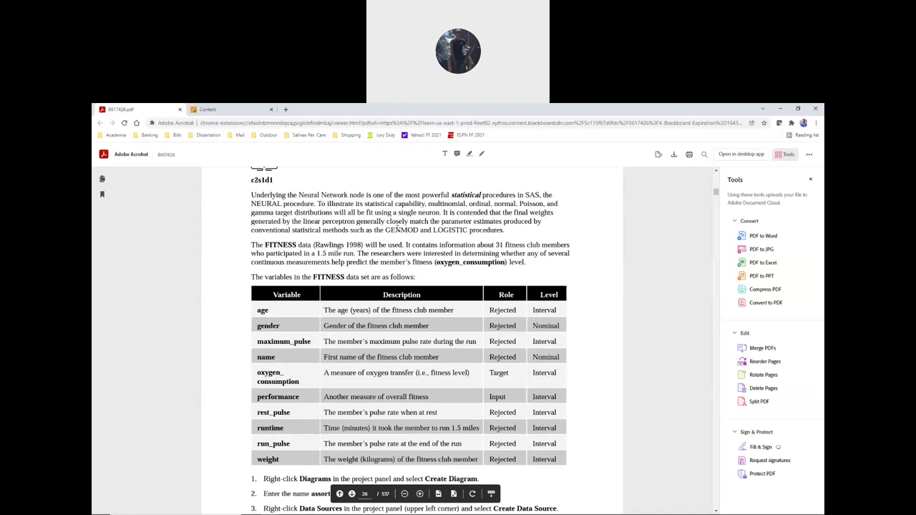
pyautogui.scroll(-1, 267, 215)
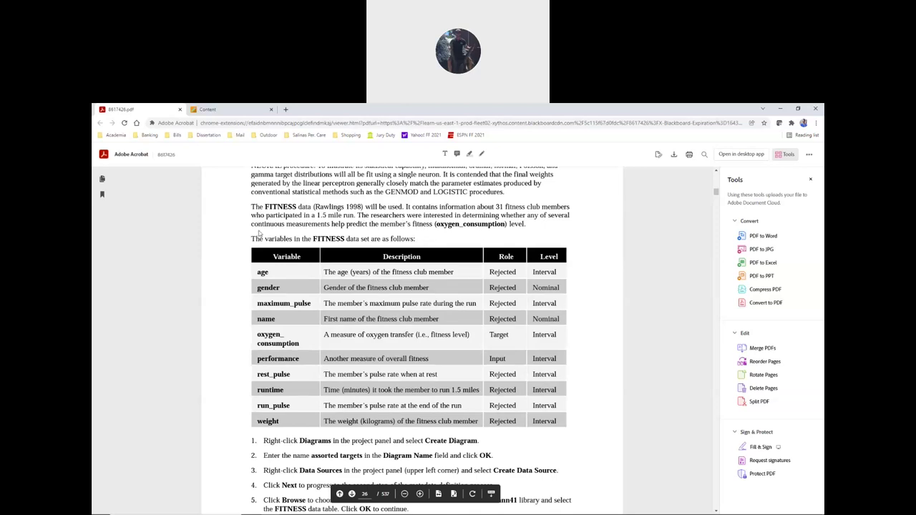
pyautogui.scroll(-1, 256, 234)
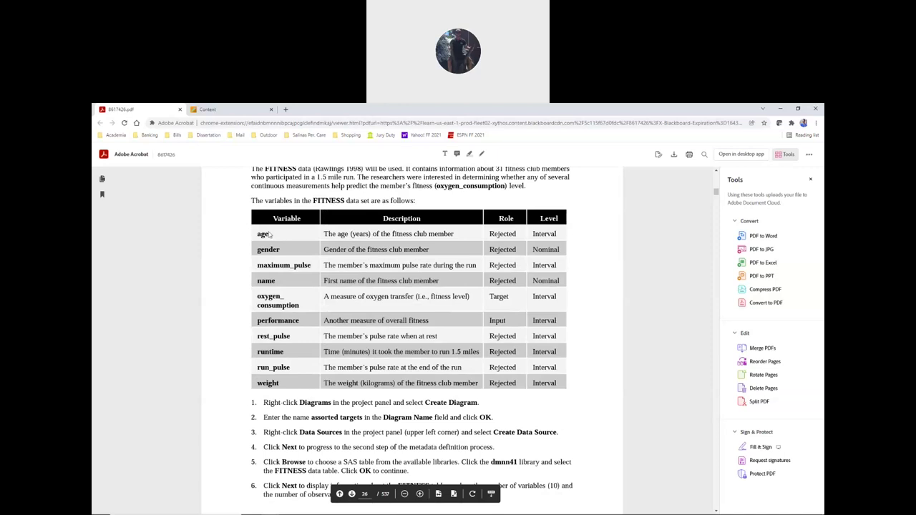
pyautogui.scroll(-1, 270, 236)
pyautogui.scroll(1, 274, 243)
pyautogui.scroll(-1, 296, 305)
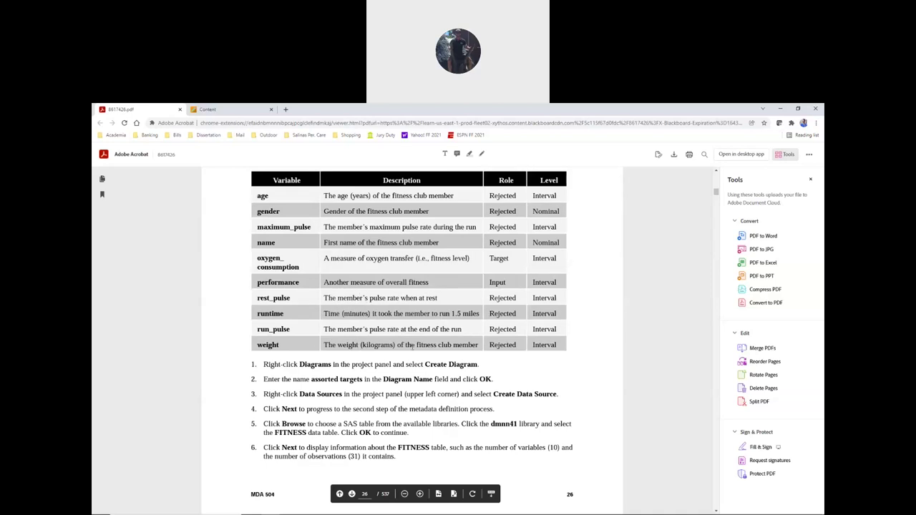
pyautogui.scroll(1, 406, 345)
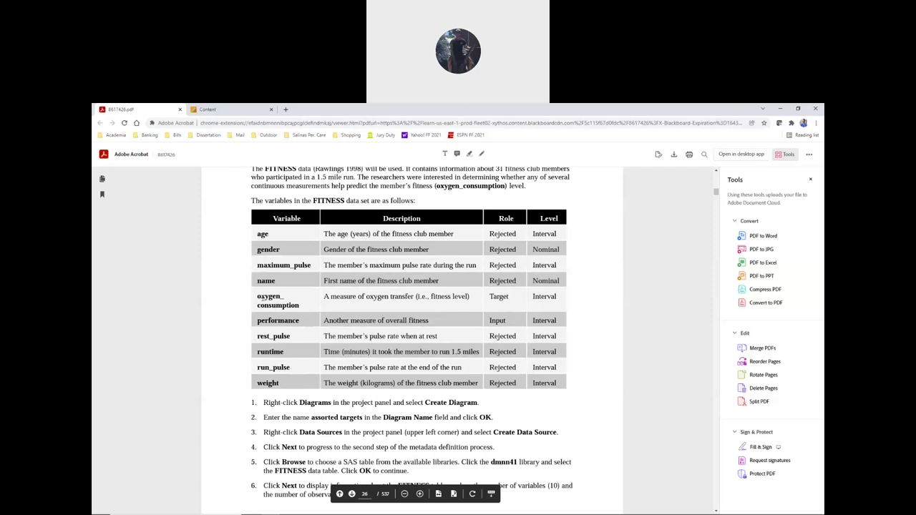
# - Highlight oxygen_consumption and the start of step 1, then switch back to Enterprise Miner
pyautogui.moveTo(259, 296); pyautogui.dragTo(311, 308)
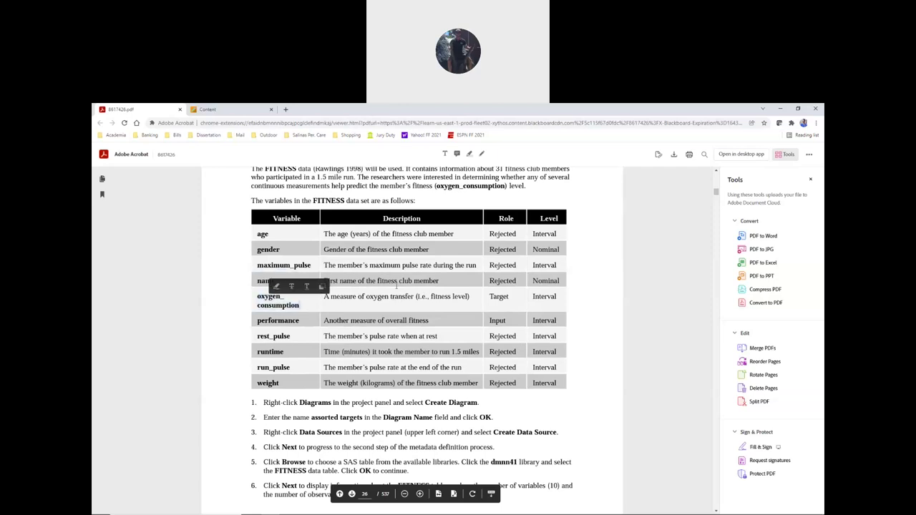
pyautogui.scroll(-2, 236, 303)
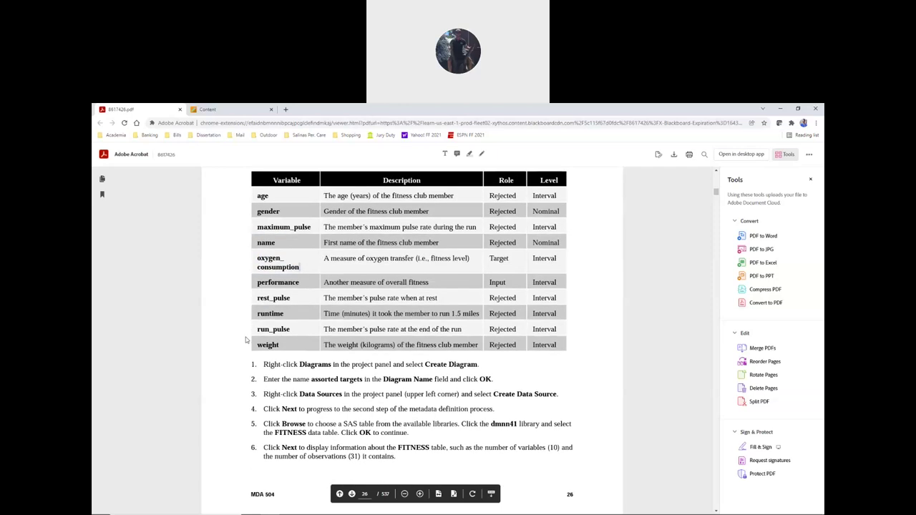
pyautogui.click(263, 336)
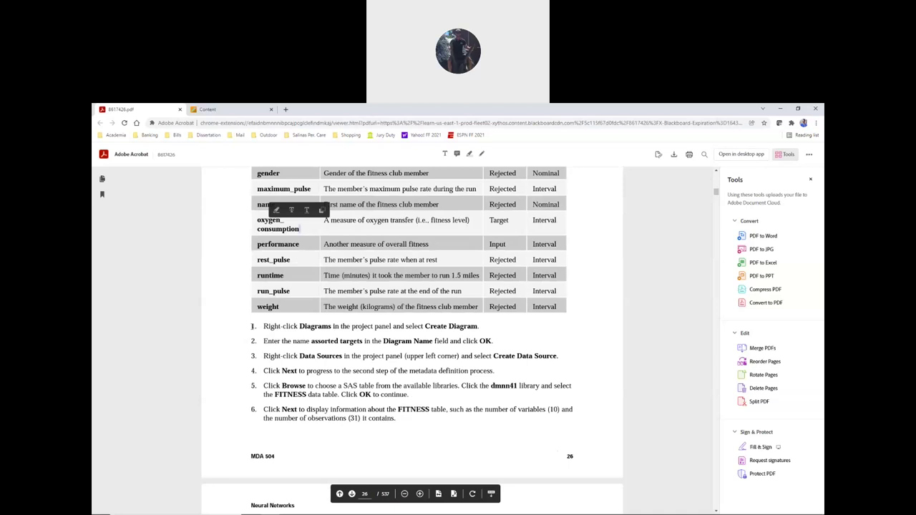
pyautogui.moveTo(252, 327); pyautogui.dragTo(276, 326)
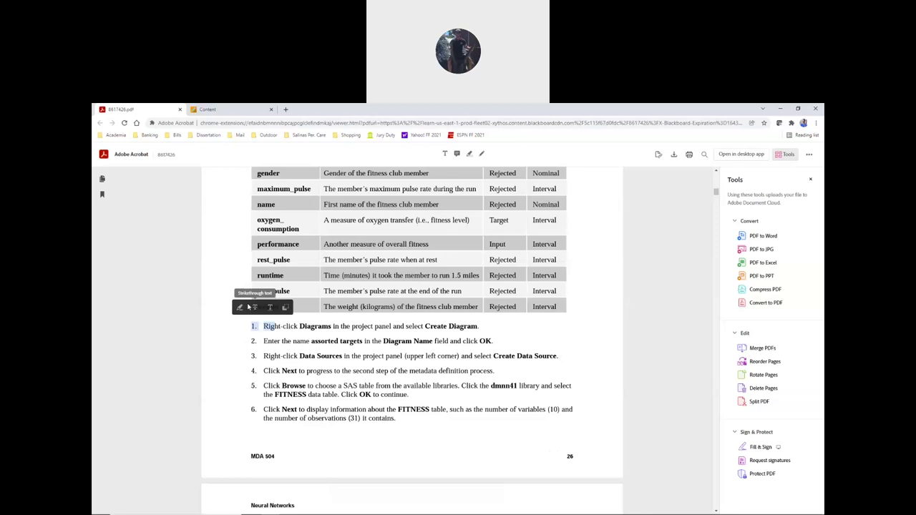
pyautogui.hotkey('alt', 'Tab')
pyautogui.hotkey('alt', 'Tab')
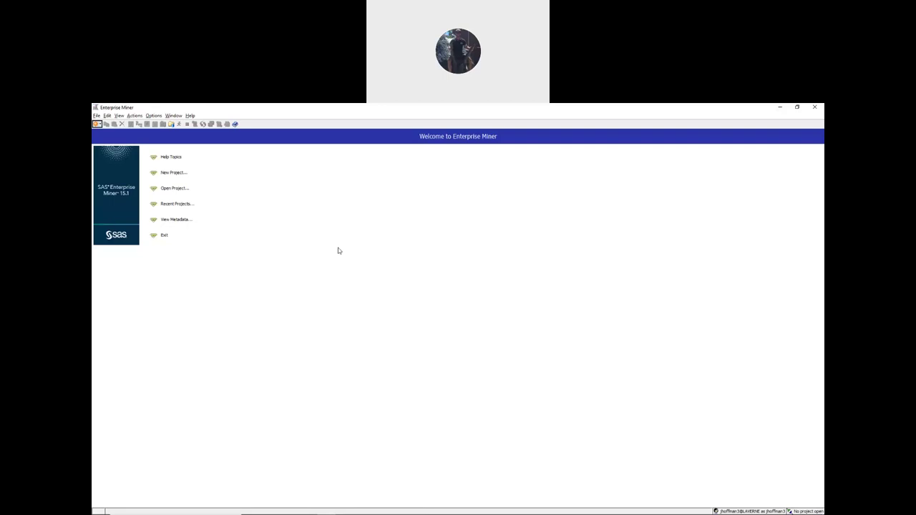
# - Start a new project named FITNESS on the default SAS server and choose its server directory
pyautogui.click(96, 116)
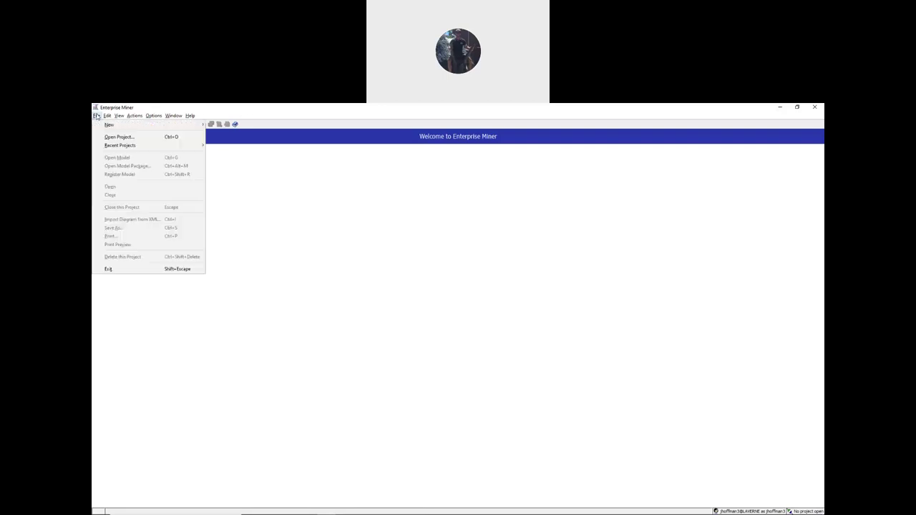
pyautogui.moveTo(107, 126)
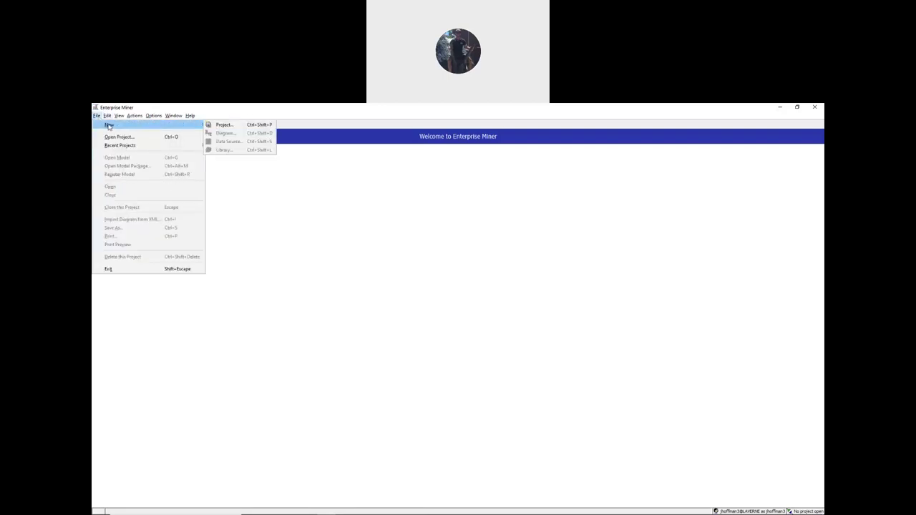
pyautogui.click(222, 126)
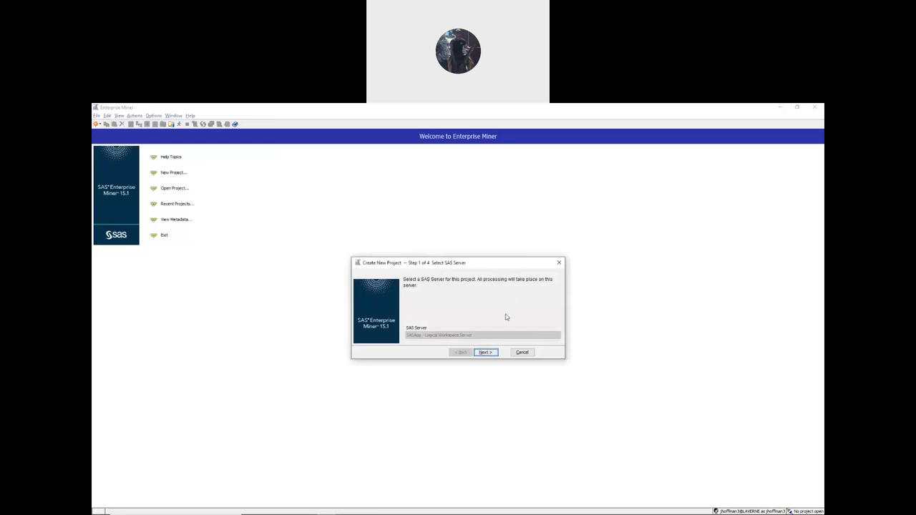
pyautogui.click(490, 354)
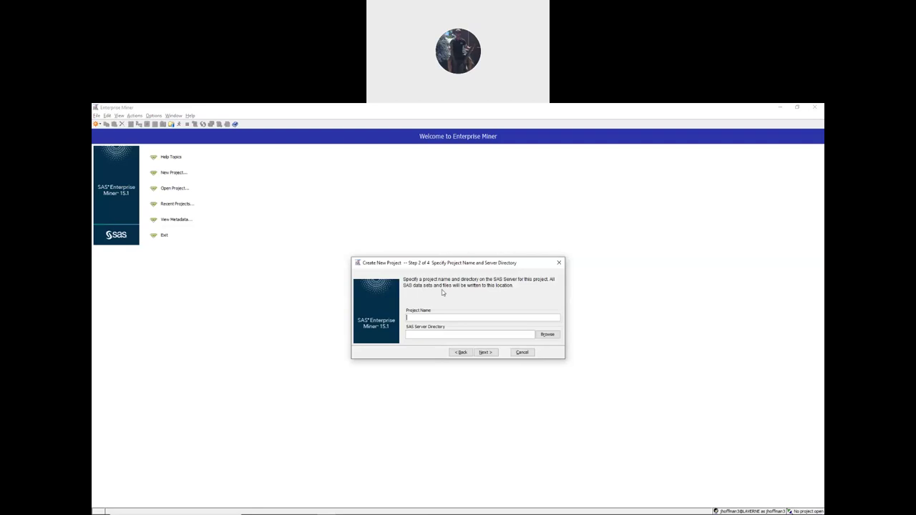
pyautogui.write('ITNESS')
pyautogui.click(548, 335)
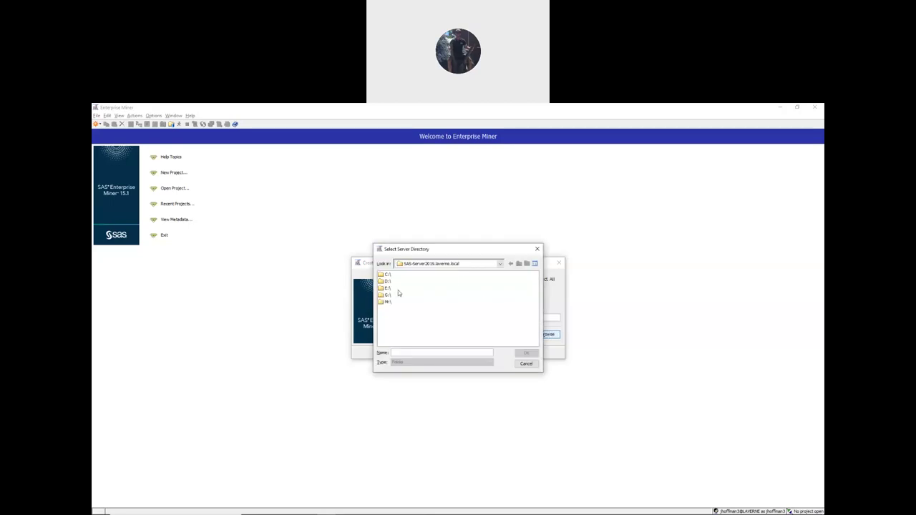
# - Select the user's own folder on the E: drive as the project directory
pyautogui.click(383, 289)
pyautogui.doubleClick(384, 289)
pyautogui.scroll(-6, 410, 312)
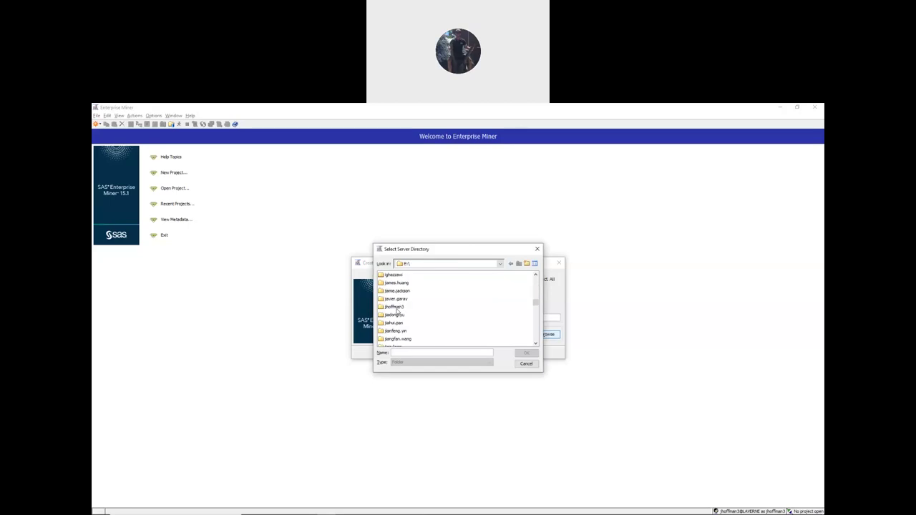
pyautogui.click(397, 307)
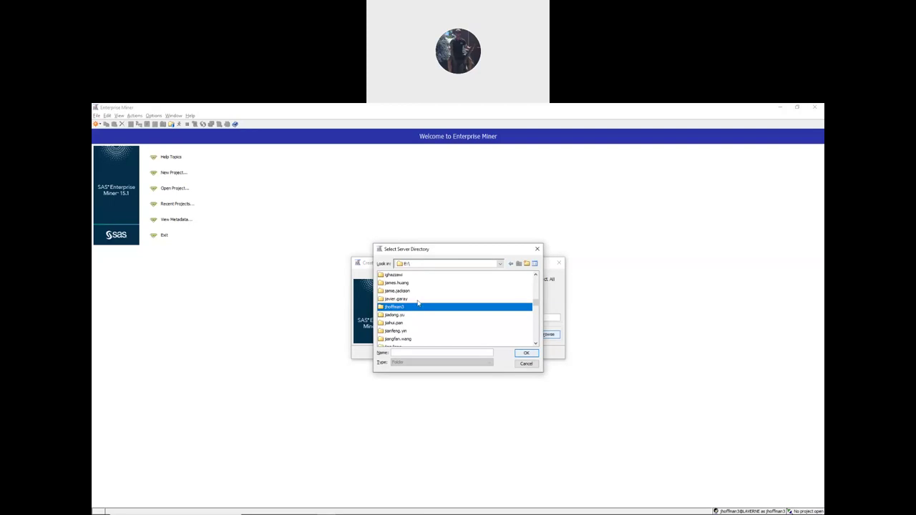
pyautogui.click(526, 353)
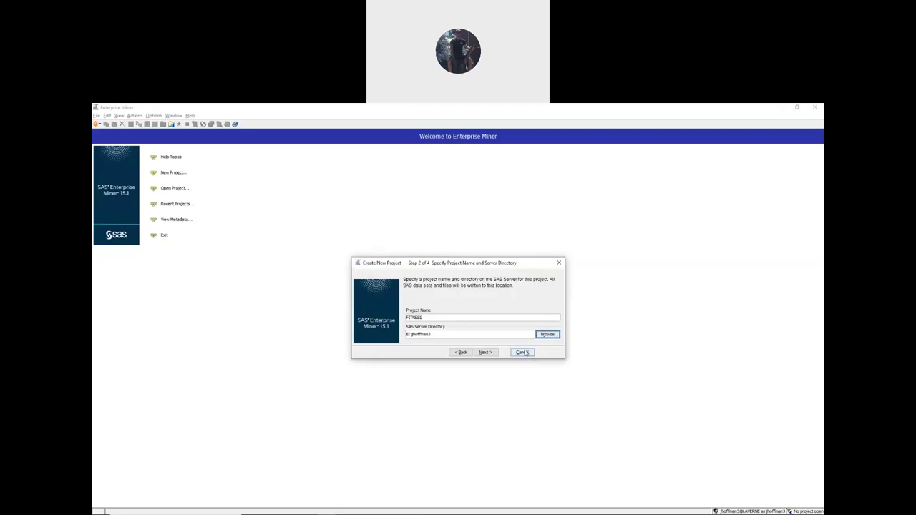
# - Clear the project-exists warning, rename the project FITNESS 2, and finish the wizard
pyautogui.click(483, 356)
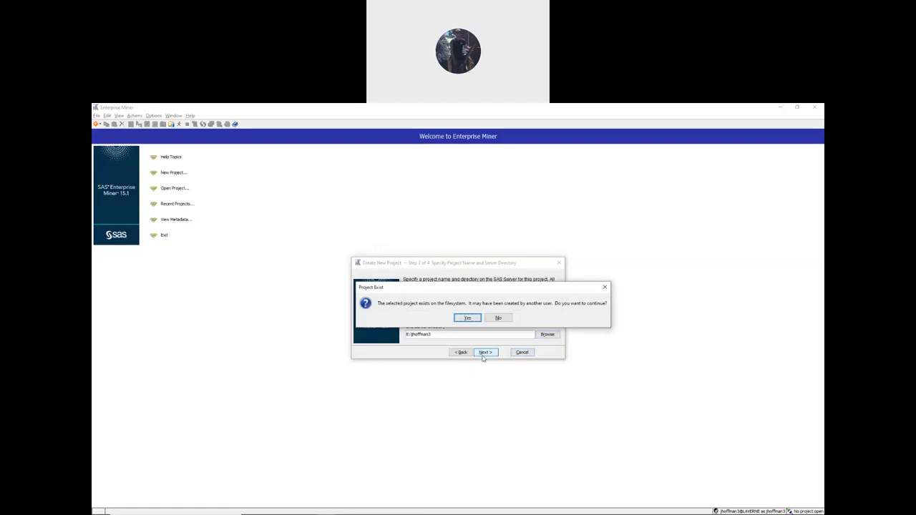
pyautogui.click(605, 287)
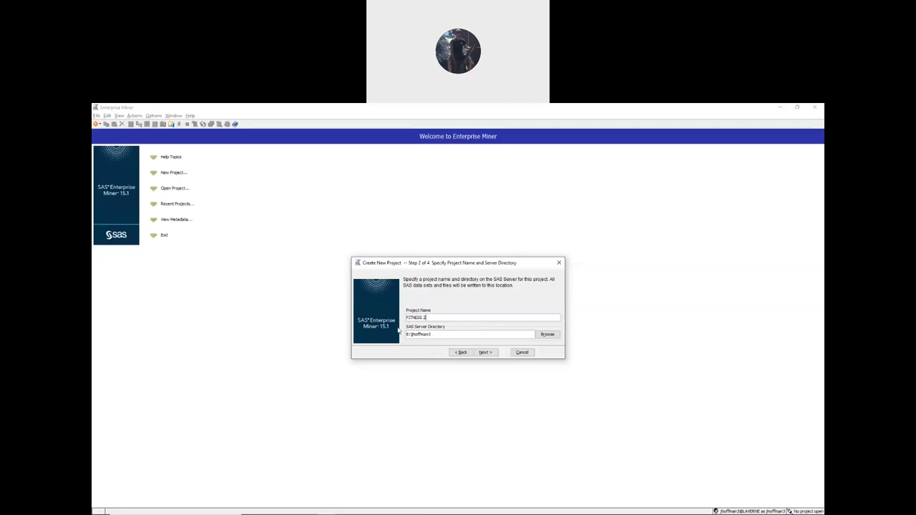
pyautogui.click(484, 352)
pyautogui.click(483, 352)
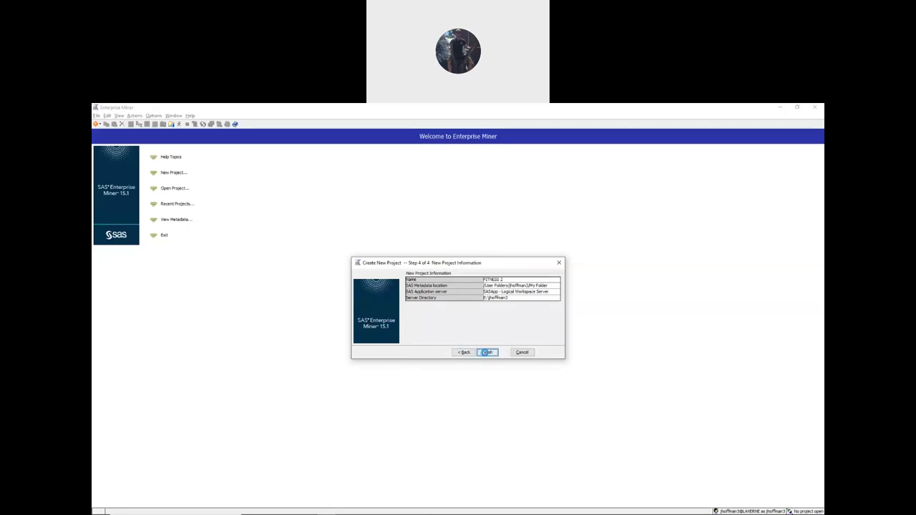
pyautogui.click(486, 353)
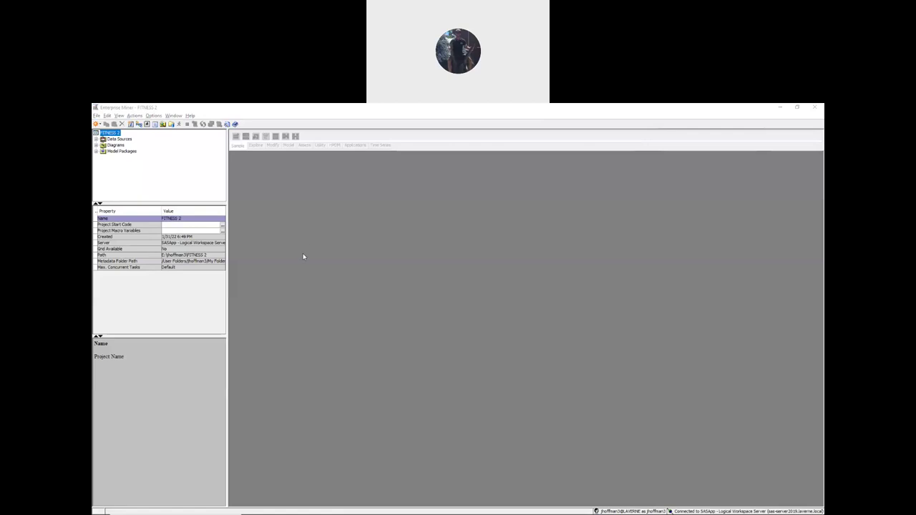
pyautogui.click(341, 113)
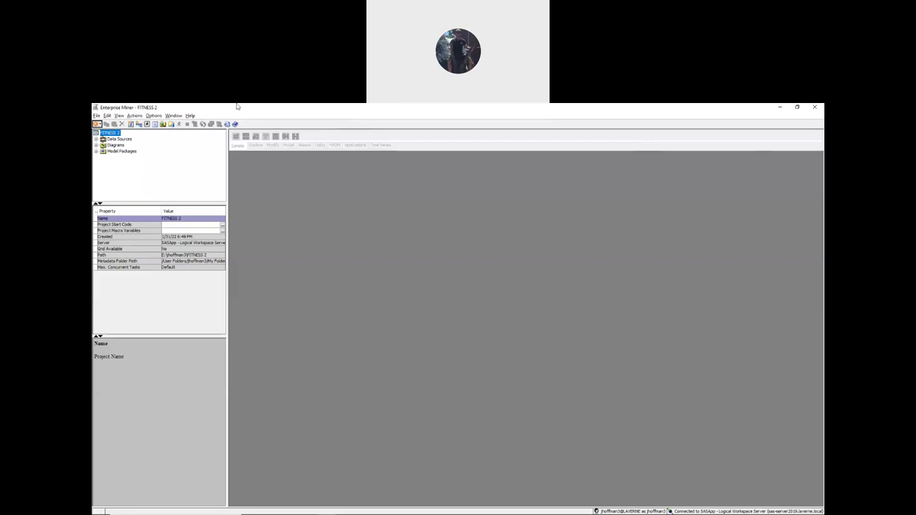
# - Create a new diagram named 'assorted targets' in the FITNESS 2 project
pyautogui.click(97, 115)
pyautogui.moveTo(106, 116)
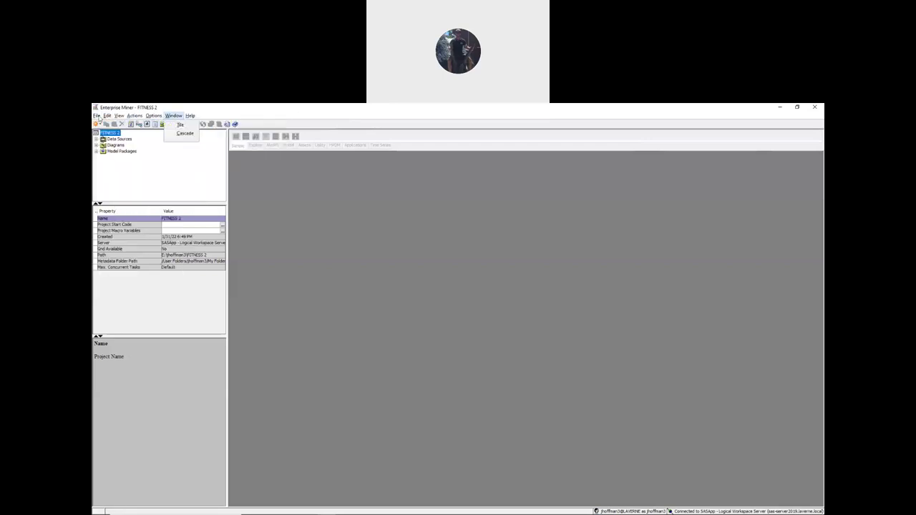
pyautogui.moveTo(144, 125)
pyautogui.click(222, 133)
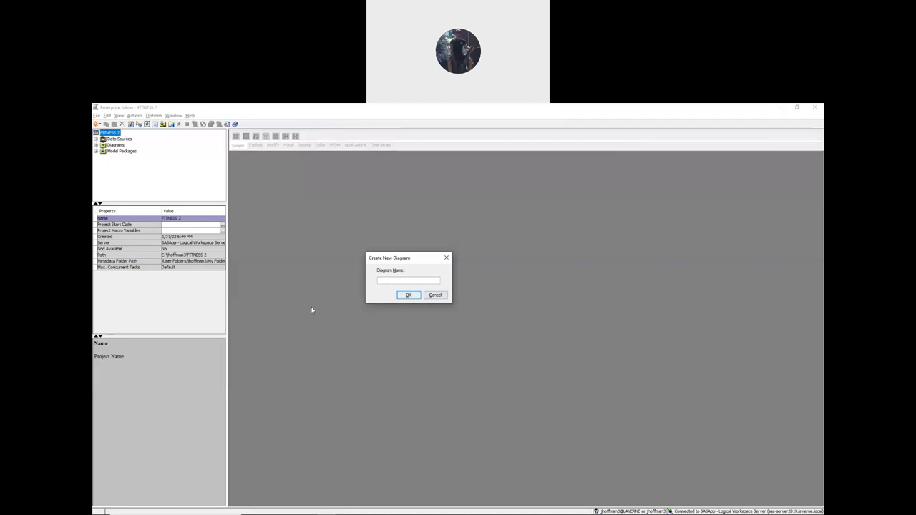
pyautogui.write('ssorted targets')
pyautogui.click(408, 295)
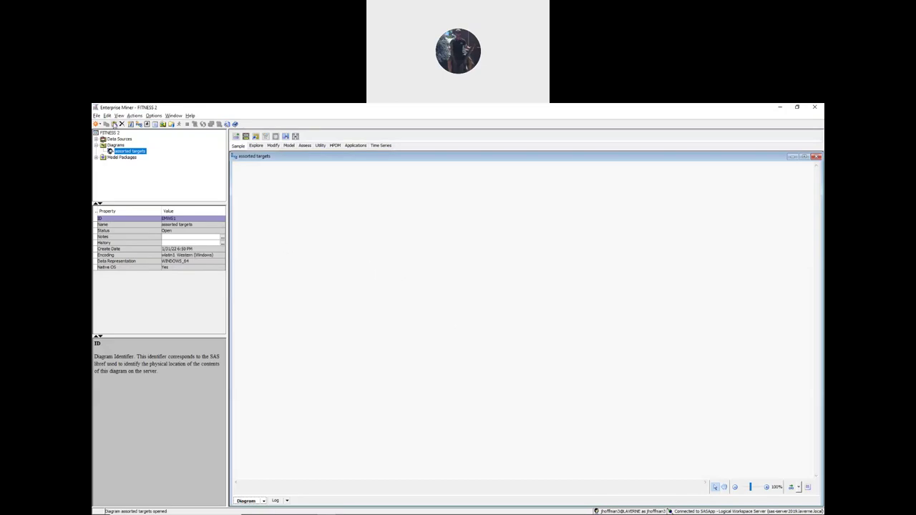
# - Start a new data source with SAS Table as the metadata source
pyautogui.click(97, 115)
pyautogui.moveTo(109, 125)
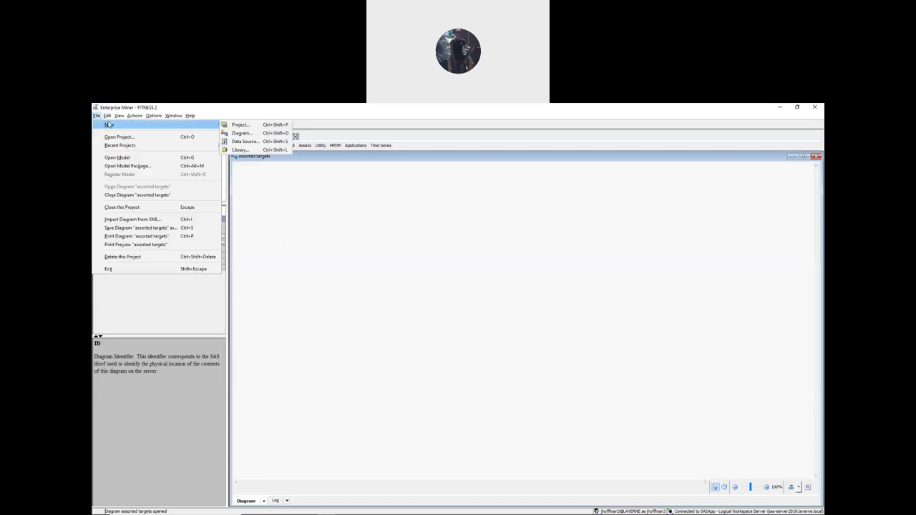
pyautogui.click(264, 141)
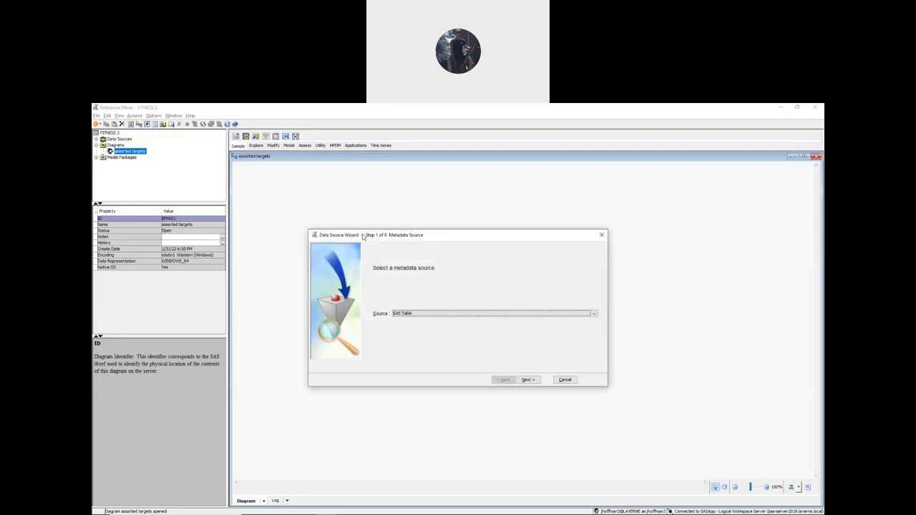
pyautogui.click(528, 380)
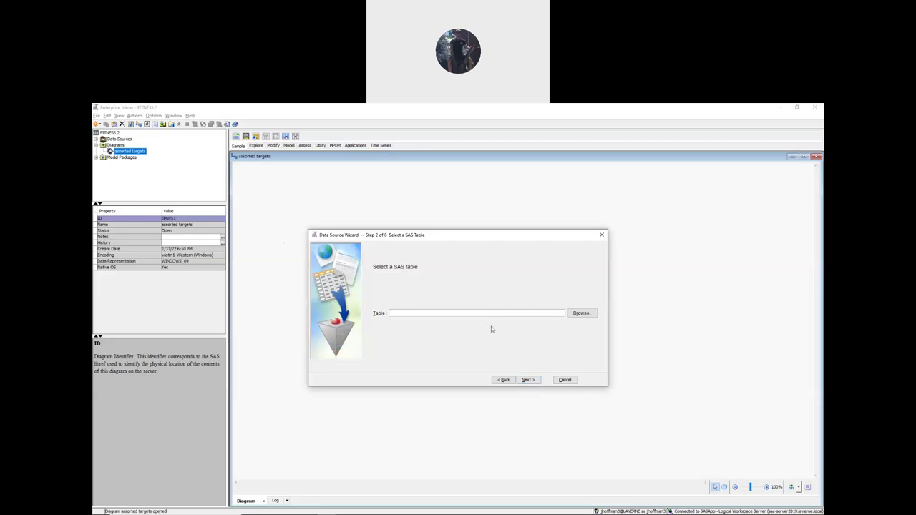
pyautogui.click(772, 157)
pyautogui.click(456, 250)
# - Choose the Fitness table from the Dmnn41 library as the source table
pyautogui.click(582, 315)
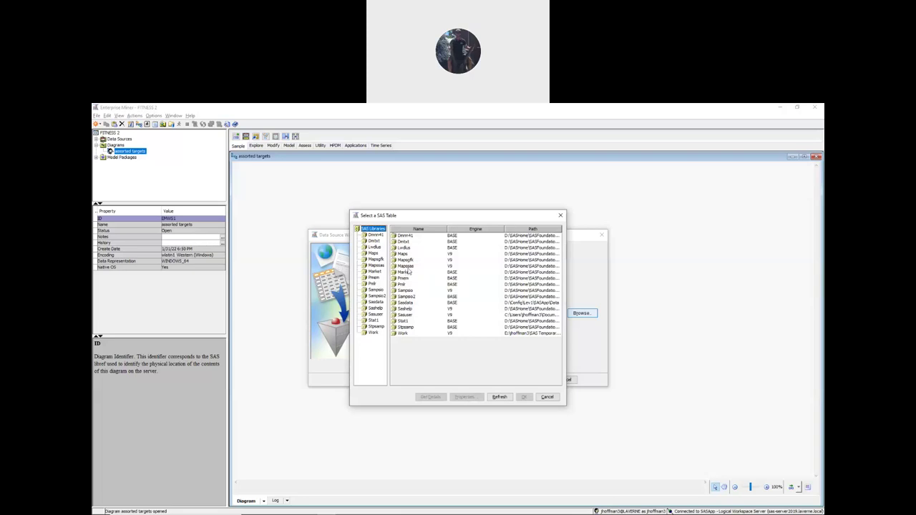
pyautogui.click(374, 236)
pyautogui.click(375, 235)
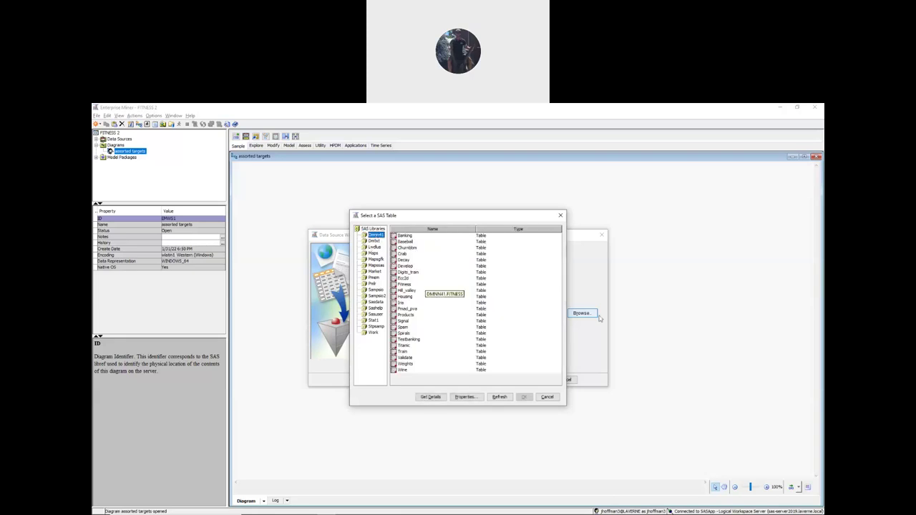
pyautogui.click(412, 285)
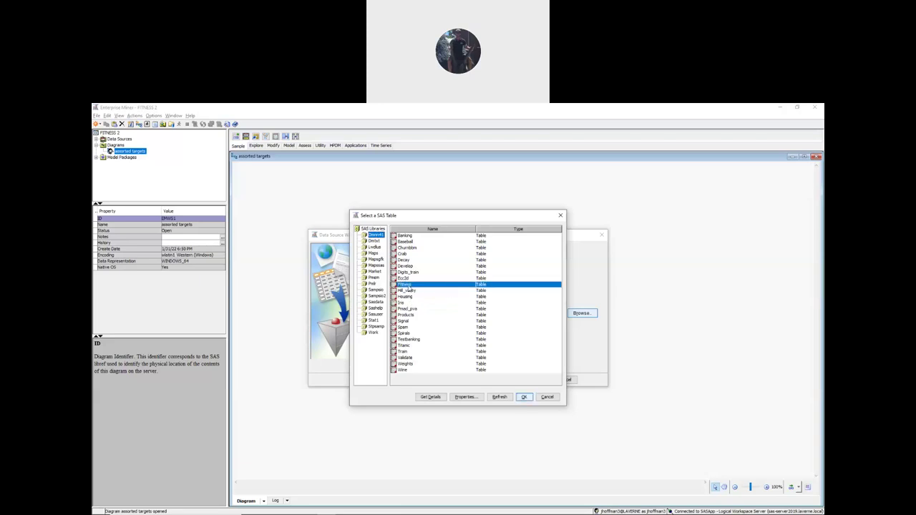
pyautogui.click(524, 397)
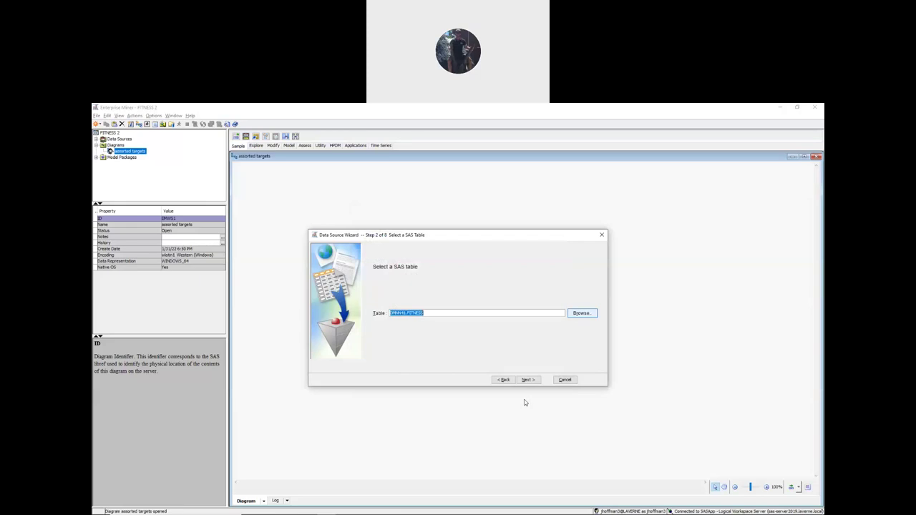
# - Advance past Table Information and Basic metadata advisor options to the Column Metadata step
pyautogui.click(530, 380)
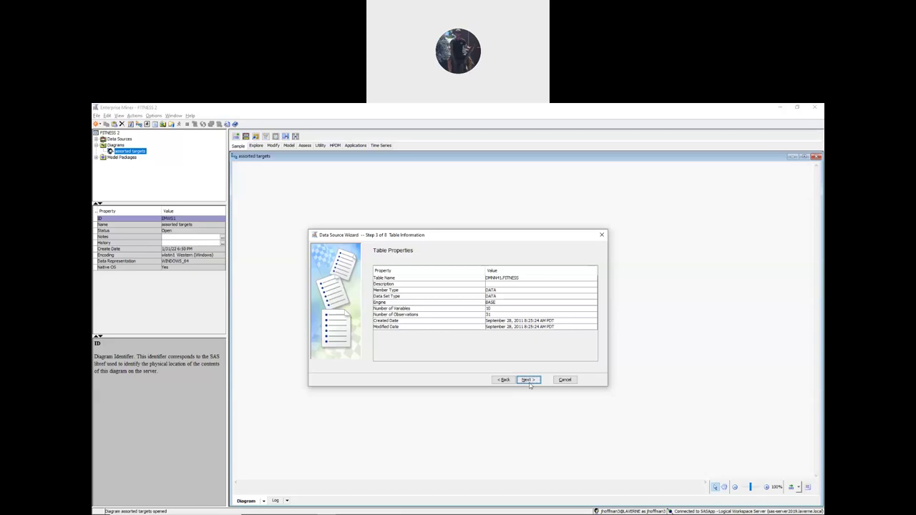
pyautogui.click(529, 380)
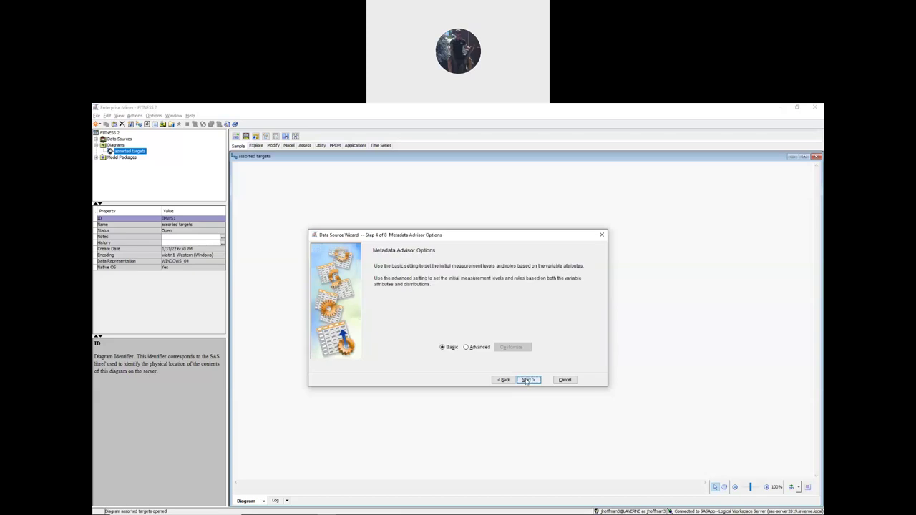
pyautogui.click(526, 380)
pyautogui.click(531, 380)
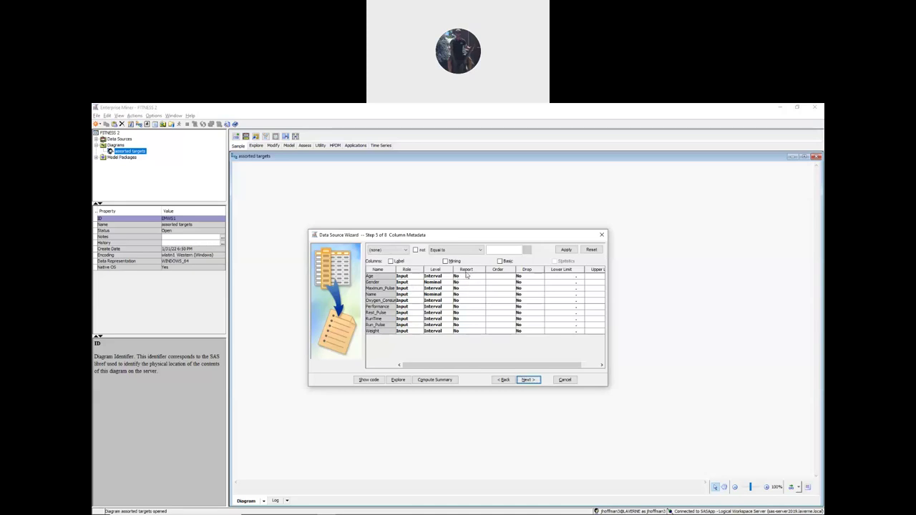
# - Reject Age, Gender, Maximum_Pulse and Name, and make Oxygen_Consumption the Target
pyautogui.click(412, 277)
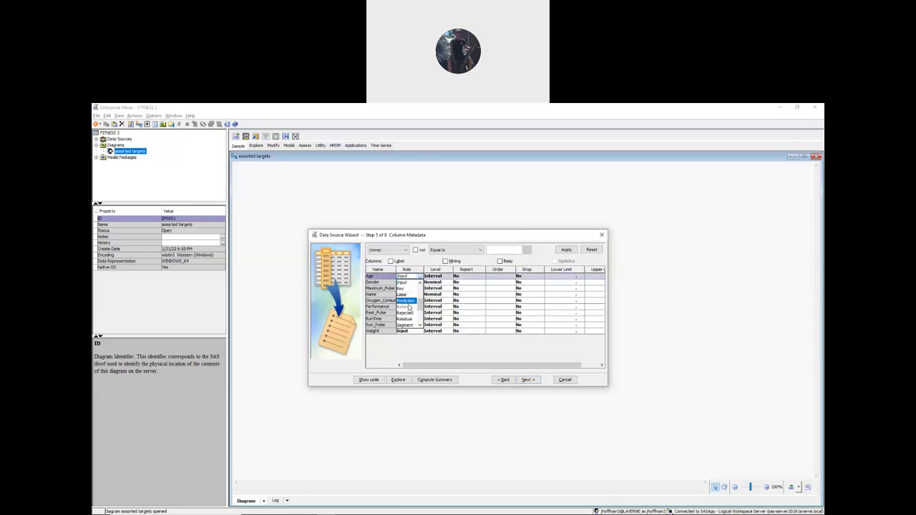
pyautogui.scroll(-2, 412, 306)
pyautogui.click(411, 294)
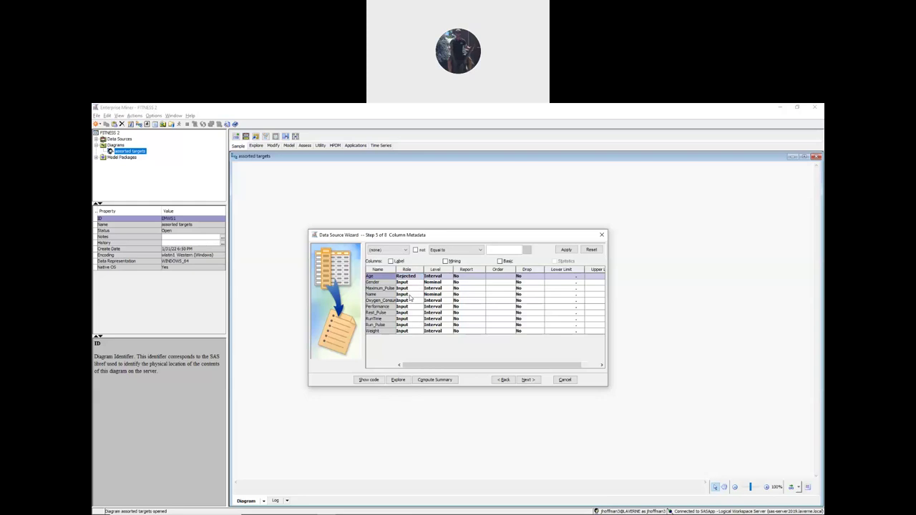
pyautogui.click(408, 282)
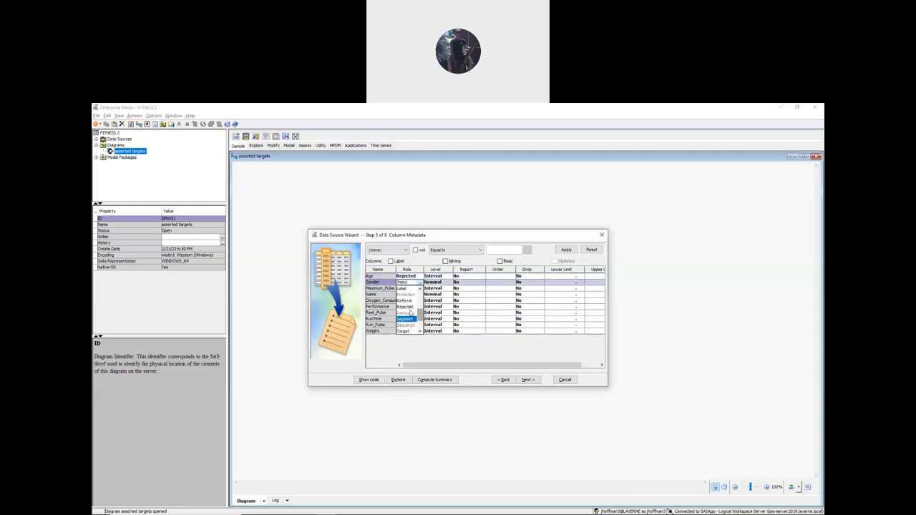
pyautogui.click(406, 318)
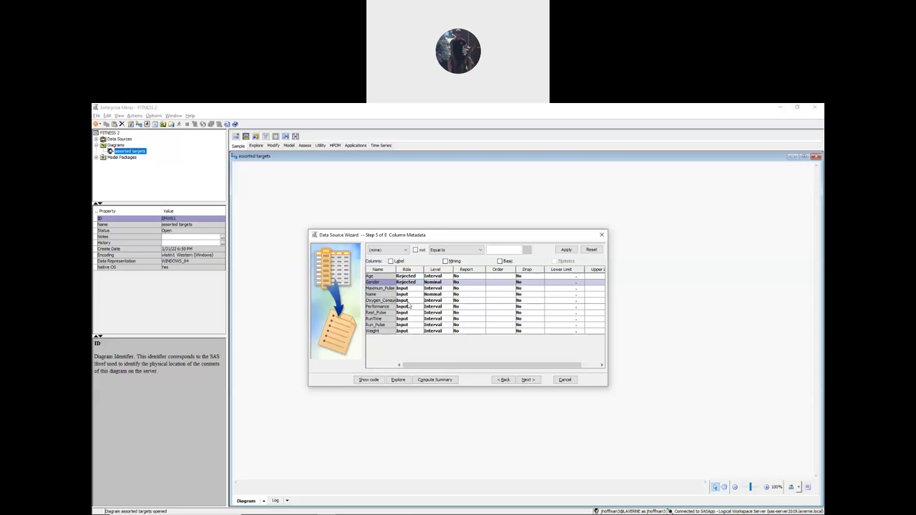
pyautogui.click(410, 288)
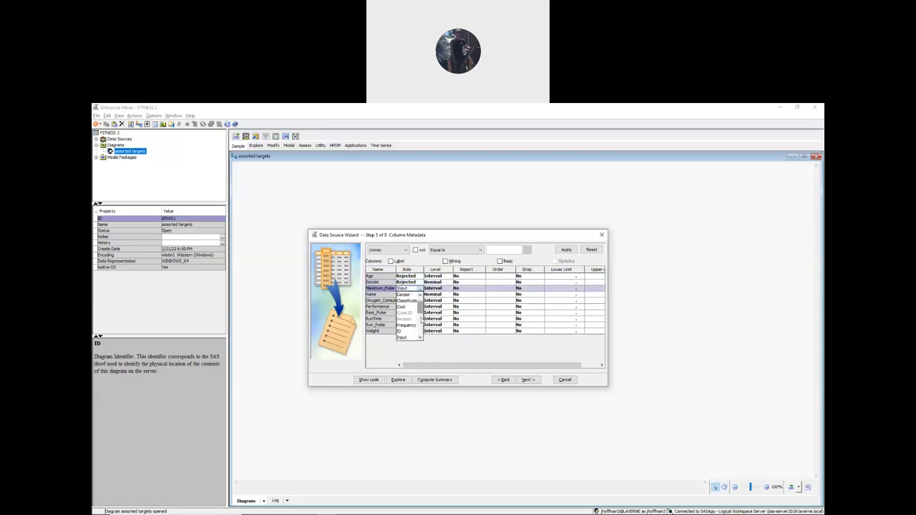
pyautogui.click(408, 324)
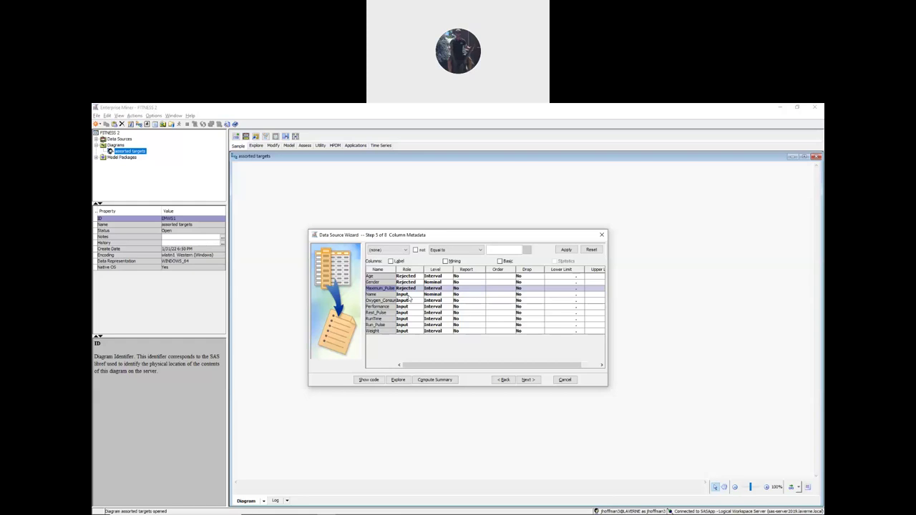
pyautogui.click(408, 295)
pyautogui.click(414, 319)
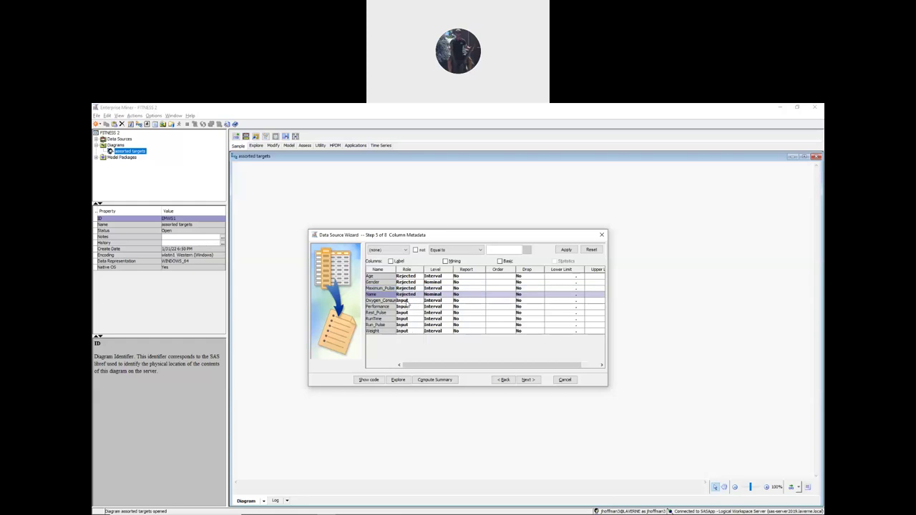
pyautogui.click(408, 301)
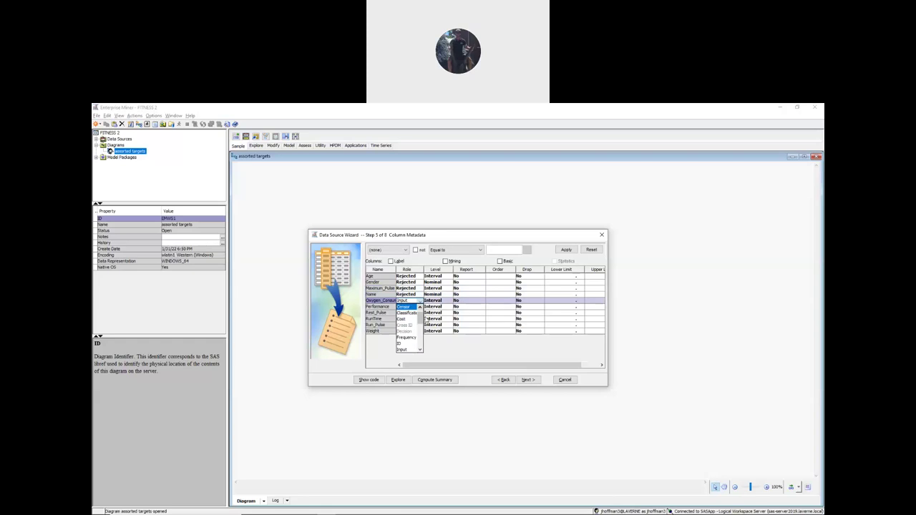
pyautogui.click(406, 349)
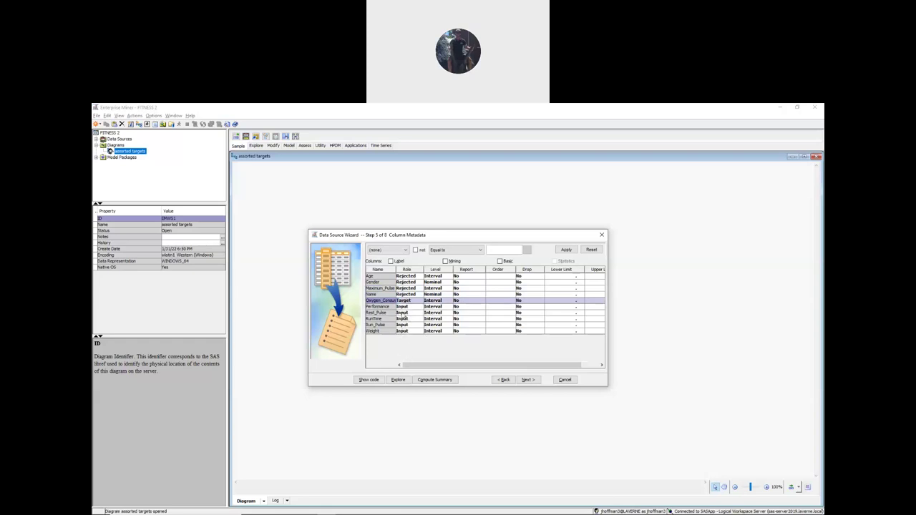
# - Set Rest_Pulse, RunTime, Run_Pulse and Weight to Rejected
pyautogui.click(412, 314)
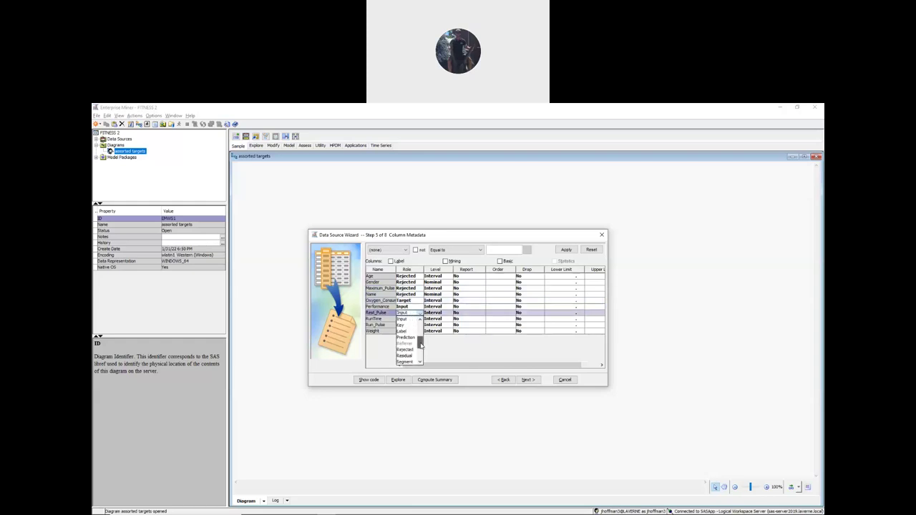
pyautogui.click(405, 349)
pyautogui.click(411, 318)
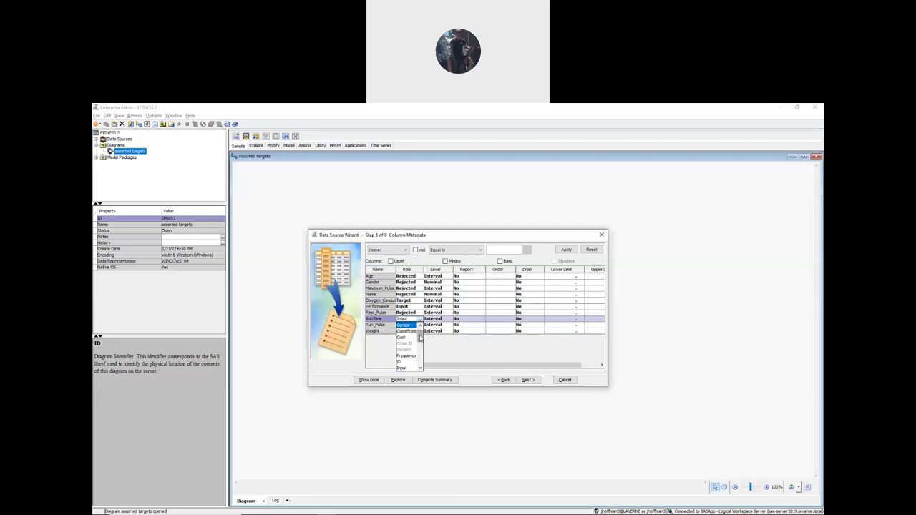
pyautogui.moveTo(420, 342); pyautogui.dragTo(422, 347)
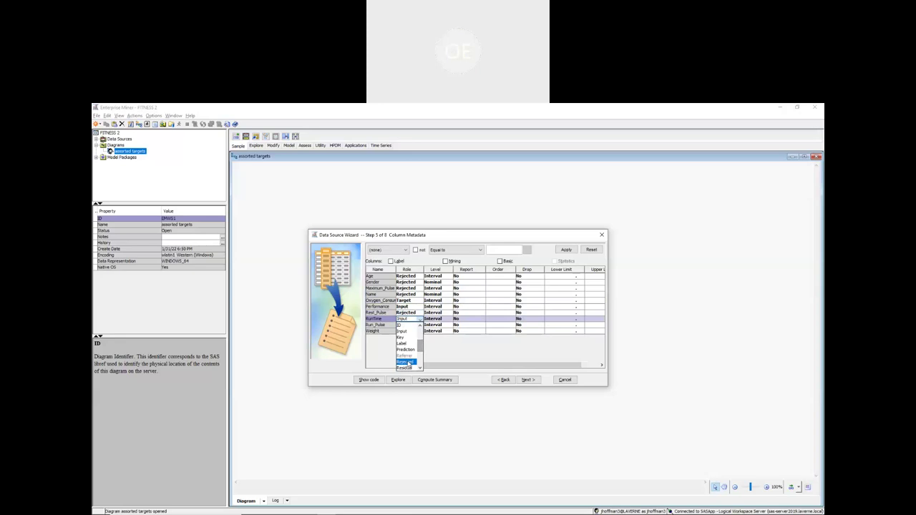
pyautogui.click(406, 362)
pyautogui.click(406, 325)
pyautogui.moveTo(420, 341); pyautogui.dragTo(420, 358)
pyautogui.click(407, 350)
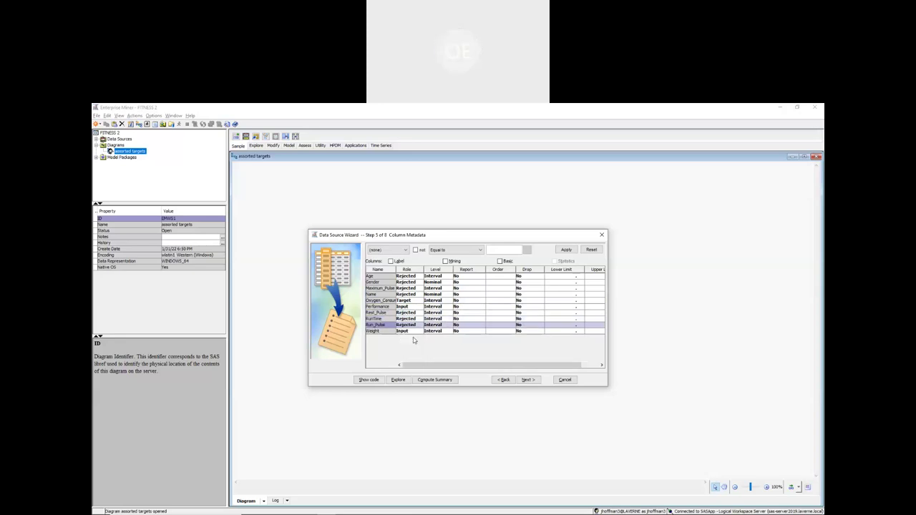
pyautogui.click(419, 331)
pyautogui.moveTo(420, 349); pyautogui.dragTo(420, 360)
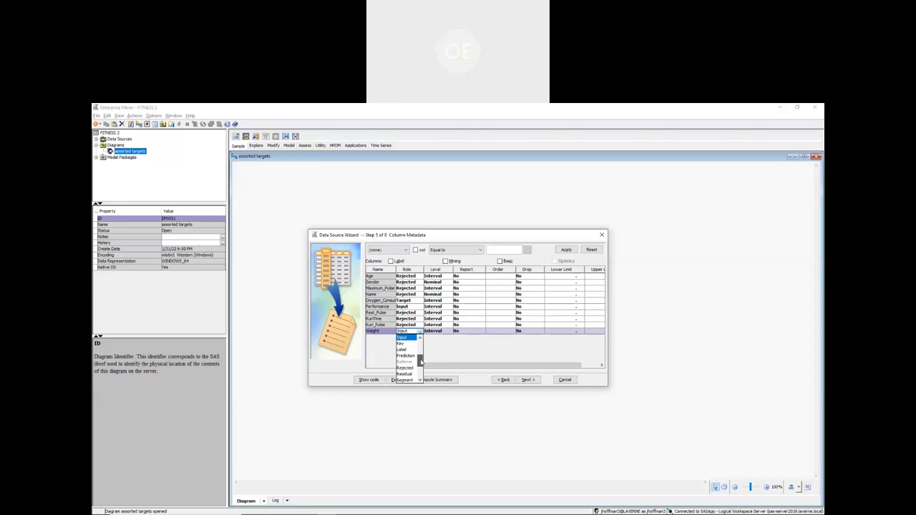
pyautogui.click(407, 356)
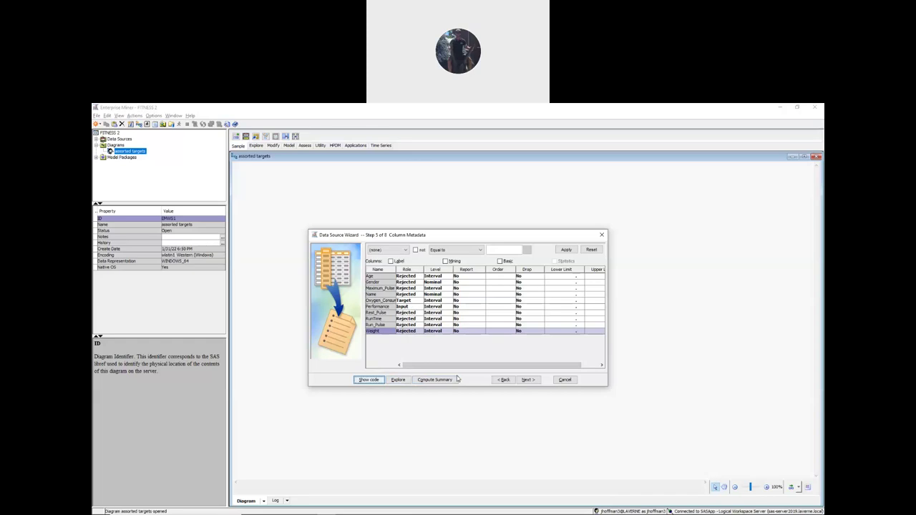
# - Skip through the sample and summary pages and finish the FITNESS data source (31 observations, 10 columns)
pyautogui.click(524, 380)
pyautogui.click(523, 382)
pyautogui.click(528, 382)
pyautogui.click(531, 381)
pyautogui.click(530, 381)
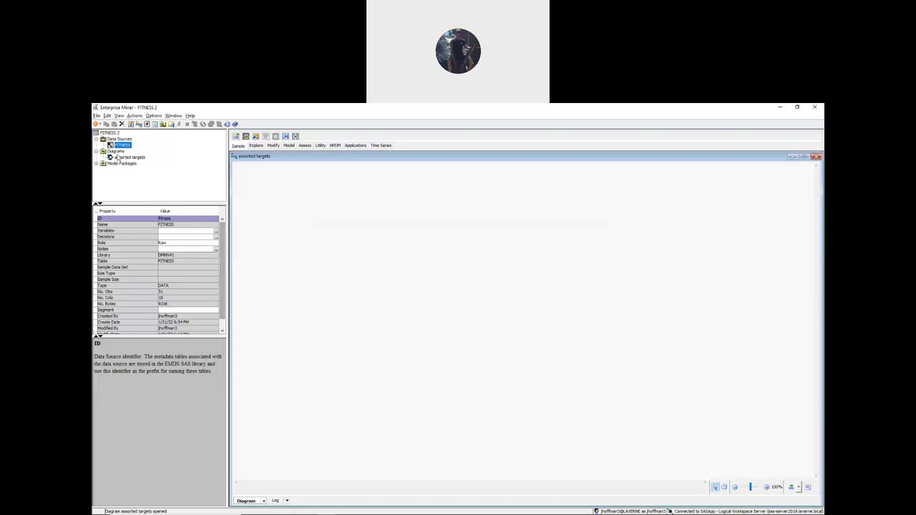
# - Place the FITNESS data source as a node on the assorted targets diagram
pyautogui.moveTo(115, 146); pyautogui.dragTo(272, 312)
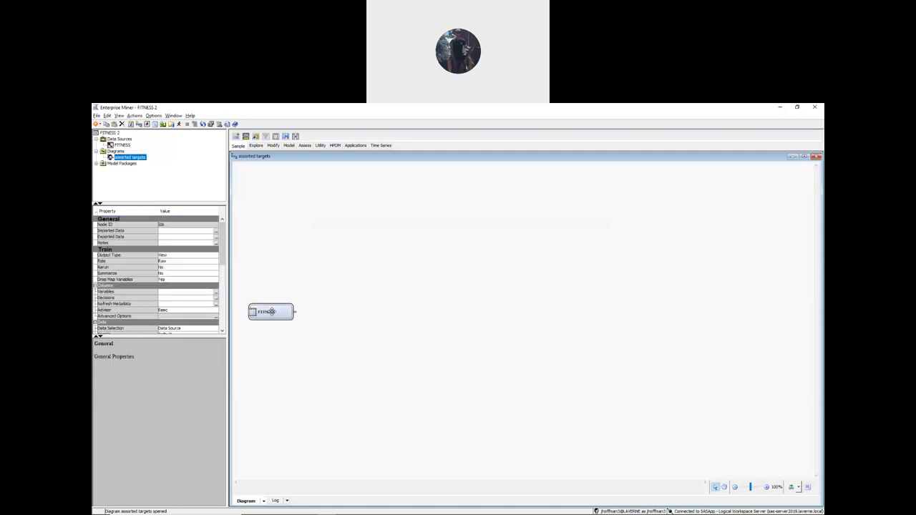
pyautogui.click(548, 108)
pyautogui.click(398, 350)
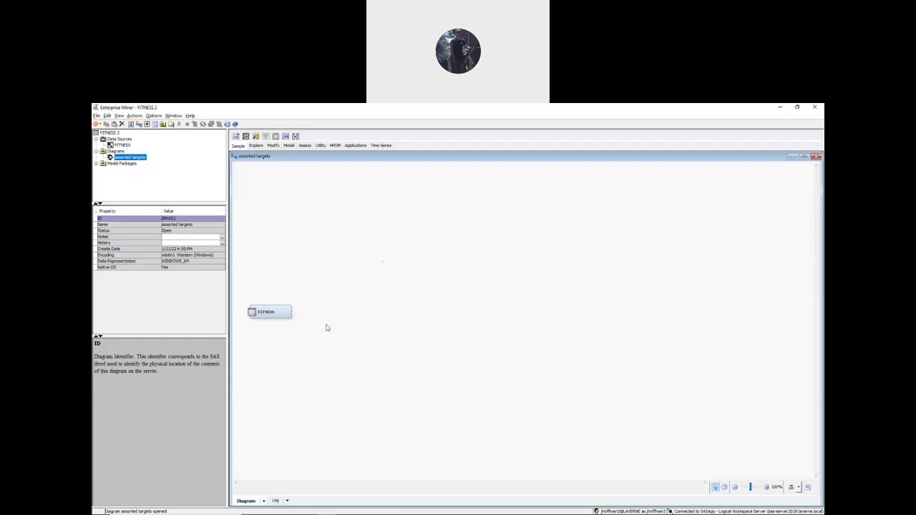
# - Add a SAS Code node from the Utility tools and link the FITNESS node to it
pyautogui.click(320, 145)
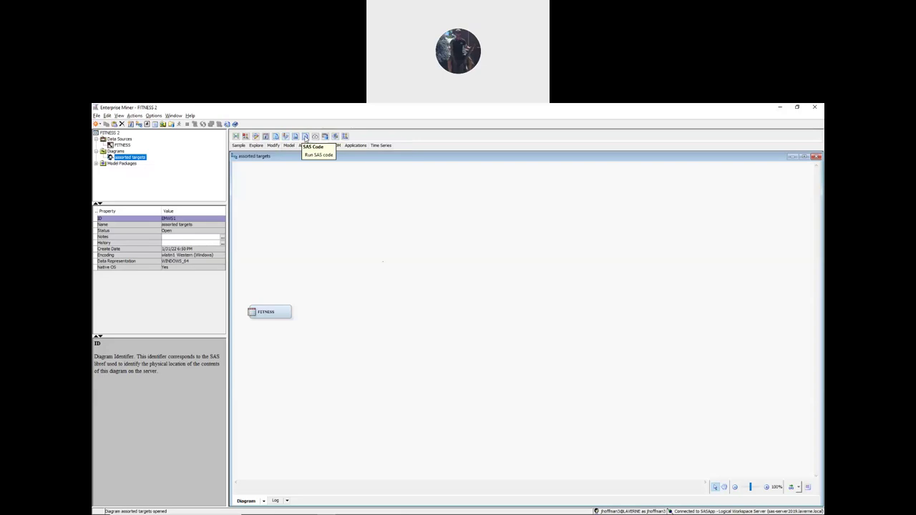
pyautogui.moveTo(304, 137); pyautogui.dragTo(323, 307)
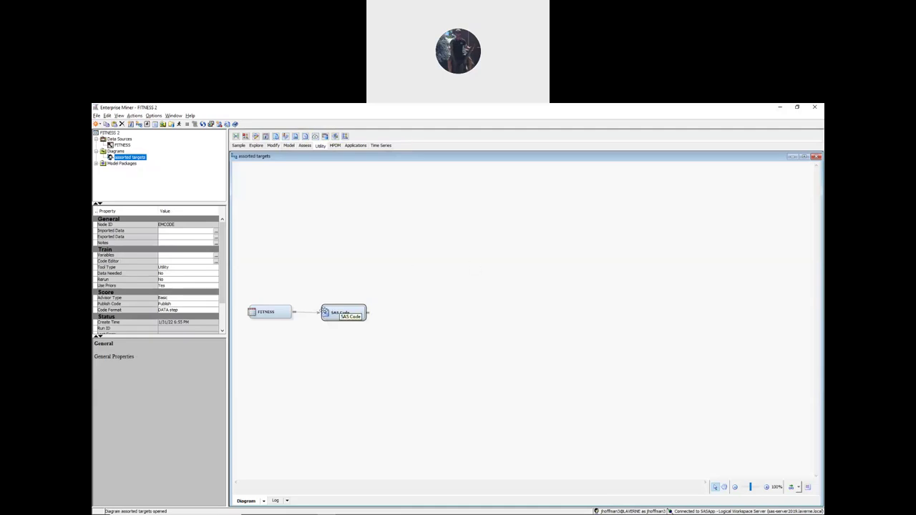
pyautogui.click(278, 312)
pyautogui.click(316, 312)
pyautogui.moveTo(258, 510)
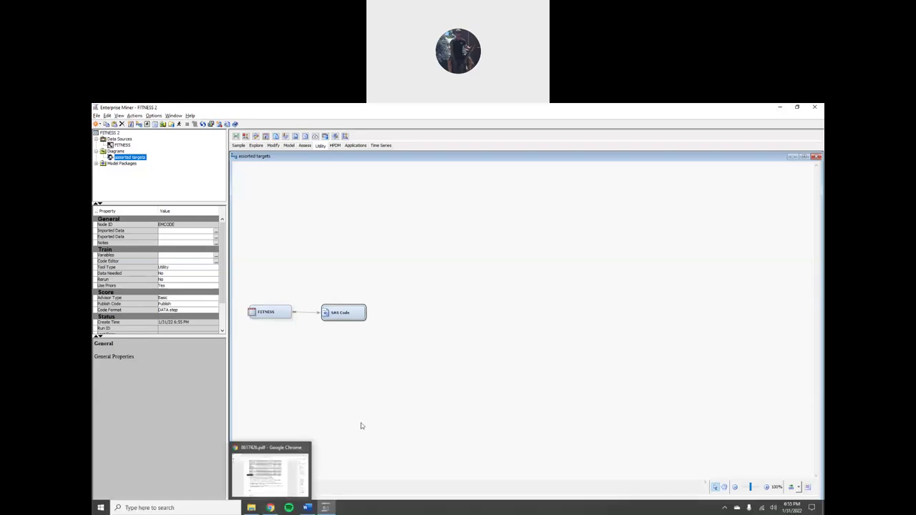
# - Open Weekly Module > Week 1 > Hybrid Online in Blackboard, then return to the lab-notes PDF
pyautogui.click(271, 509)
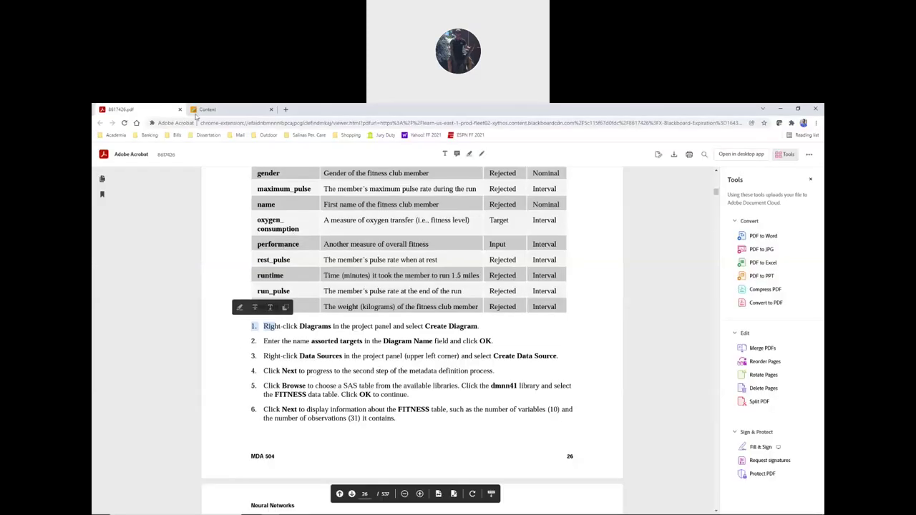
pyautogui.click(215, 111)
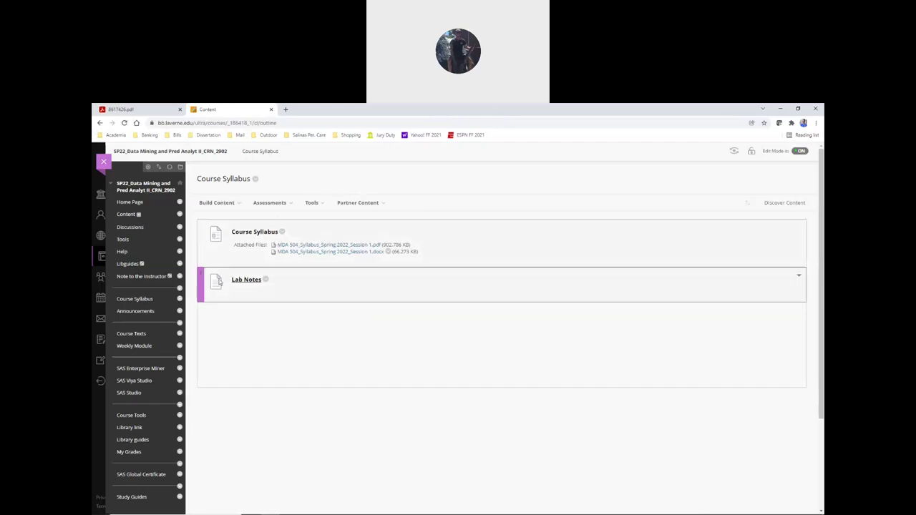
pyautogui.click(144, 349)
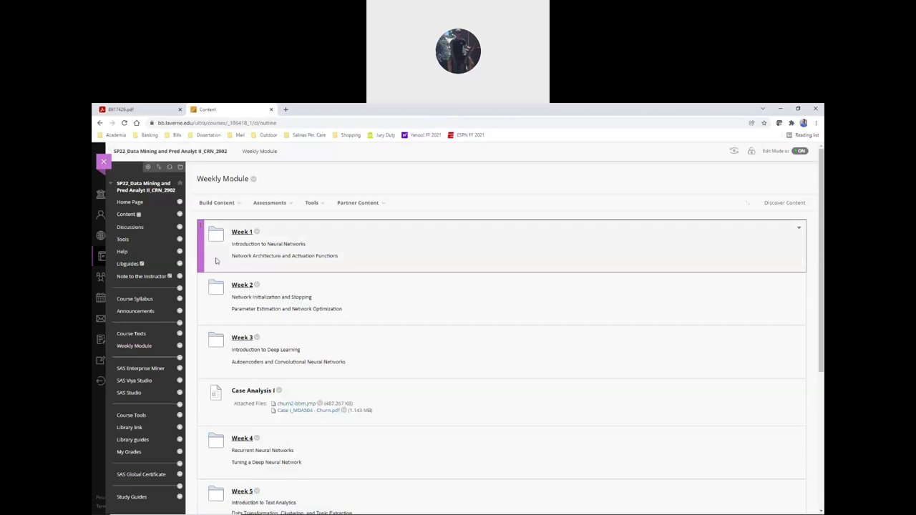
pyautogui.click(242, 233)
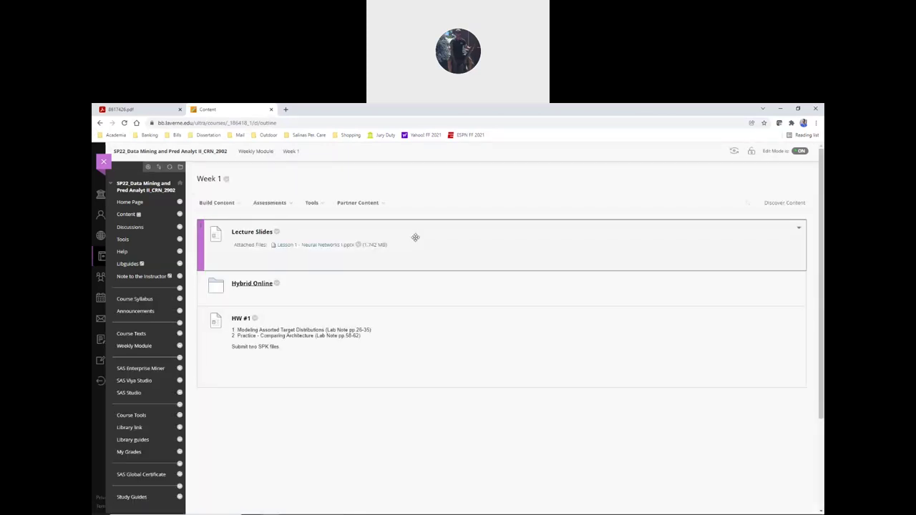
pyautogui.click(252, 285)
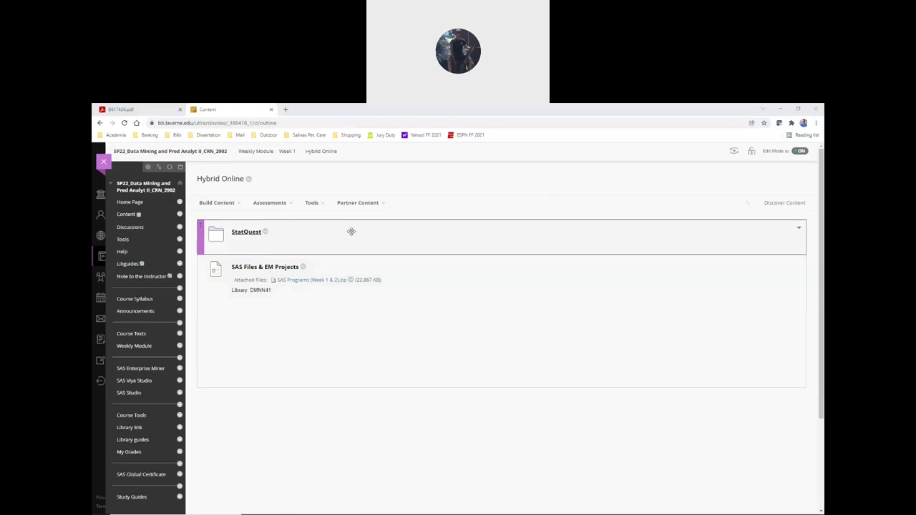
pyautogui.click(166, 108)
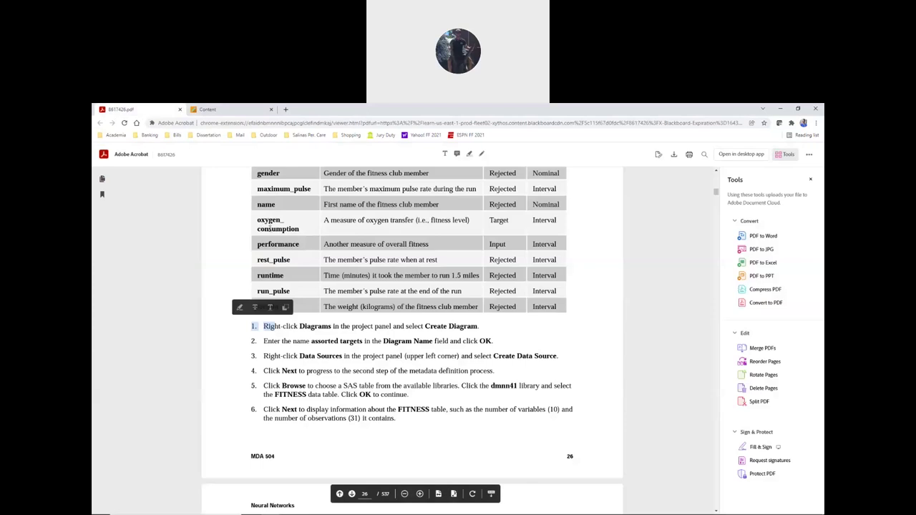
# - Read lab steps 7–15 in the PDF up to reading in c2s1d1.sas, then return to Blackboard
pyautogui.scroll(-3, 230, 242)
pyautogui.scroll(-2, 230, 242)
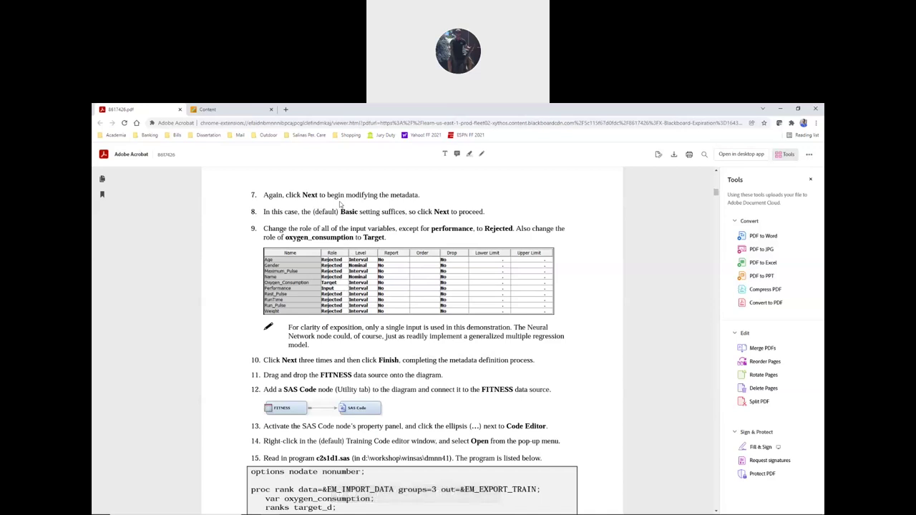
pyautogui.click(230, 109)
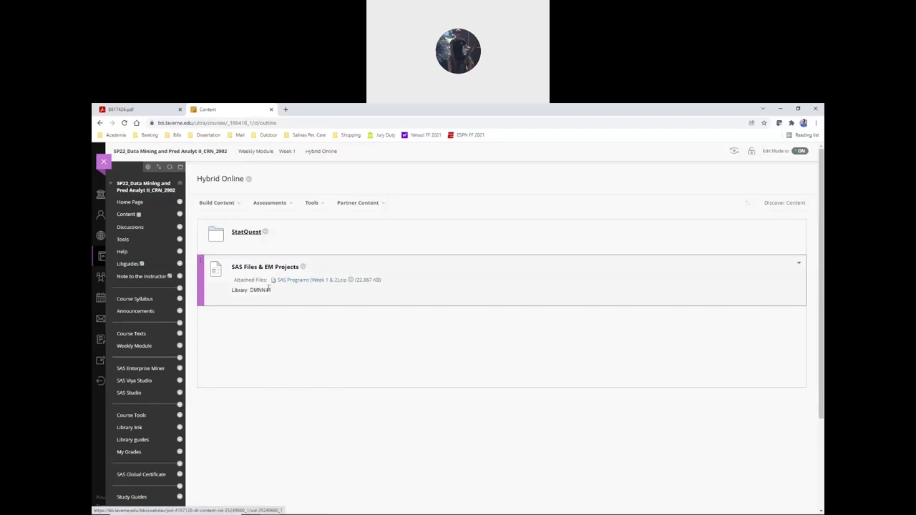
# - In File Explorer, look inside the SAS Programs (Week 1 & 2) zip, then open Assignment #1
pyautogui.moveTo(252, 510)
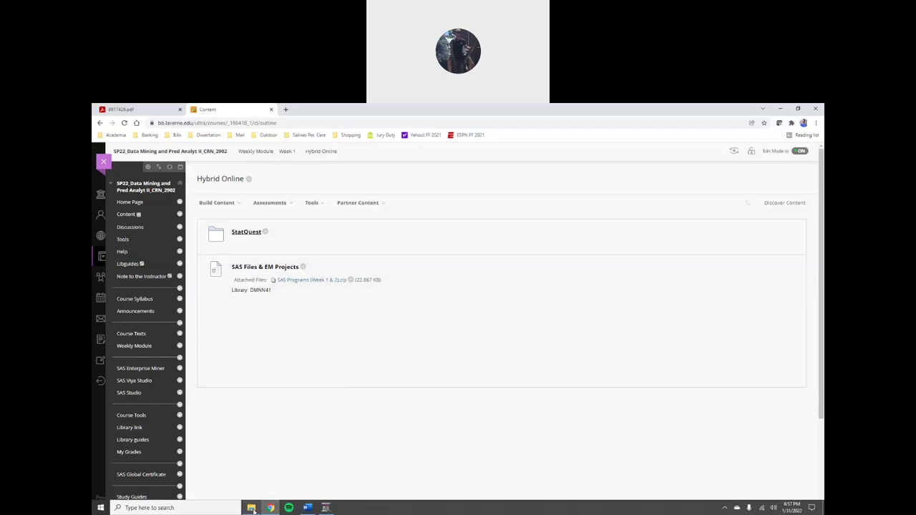
pyautogui.click(252, 508)
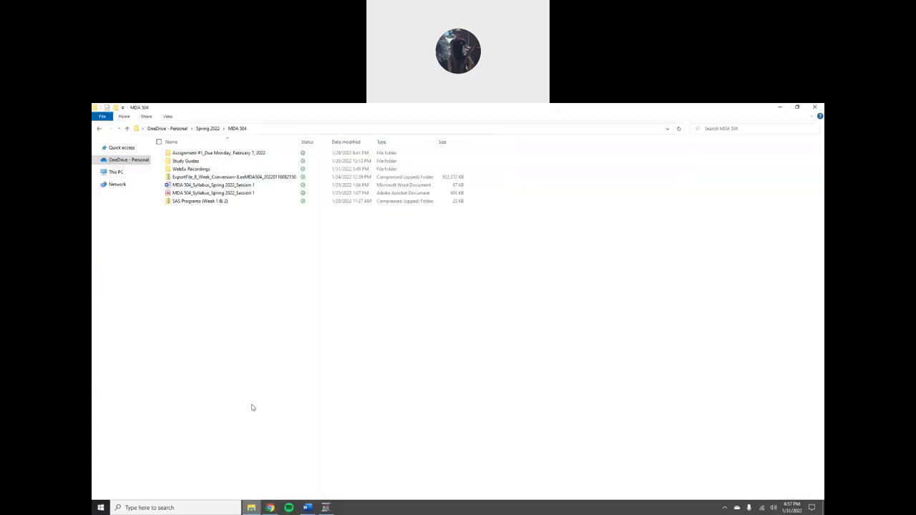
pyautogui.doubleClick(199, 201)
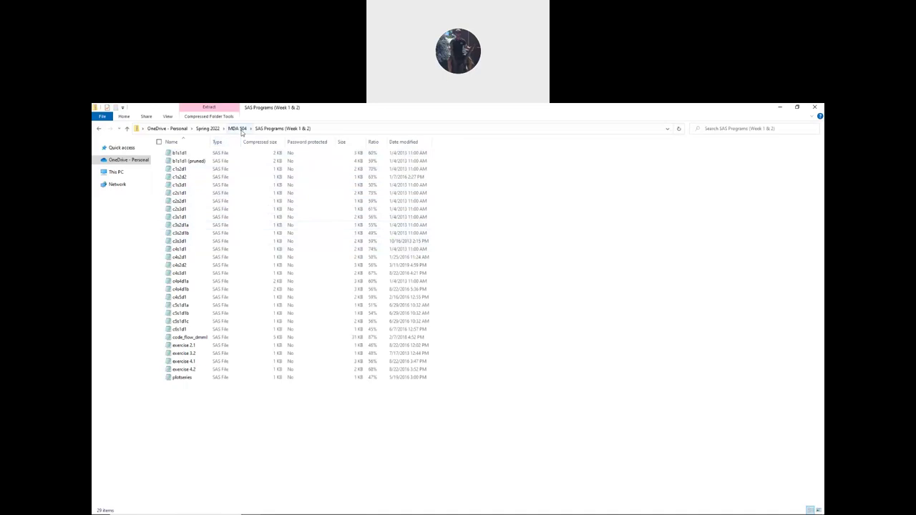
pyautogui.click(237, 129)
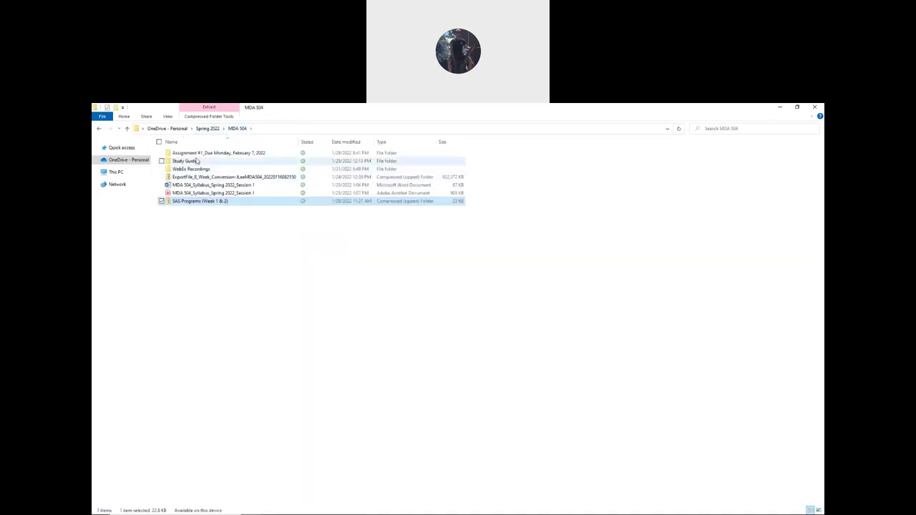
pyautogui.doubleClick(187, 153)
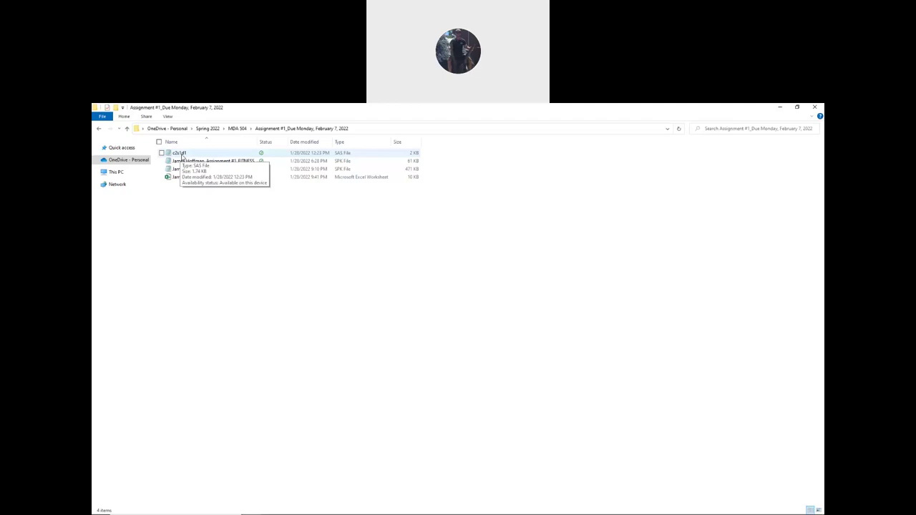
# - Locate c2s1d1 in the SAS Programs zip again, then go back into Assignment #1_Due Monday
pyautogui.click(241, 129)
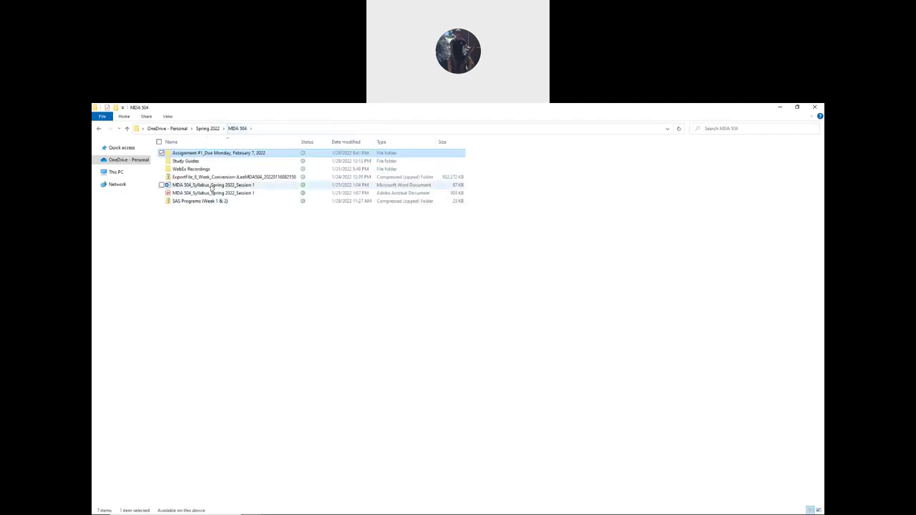
pyautogui.doubleClick(188, 201)
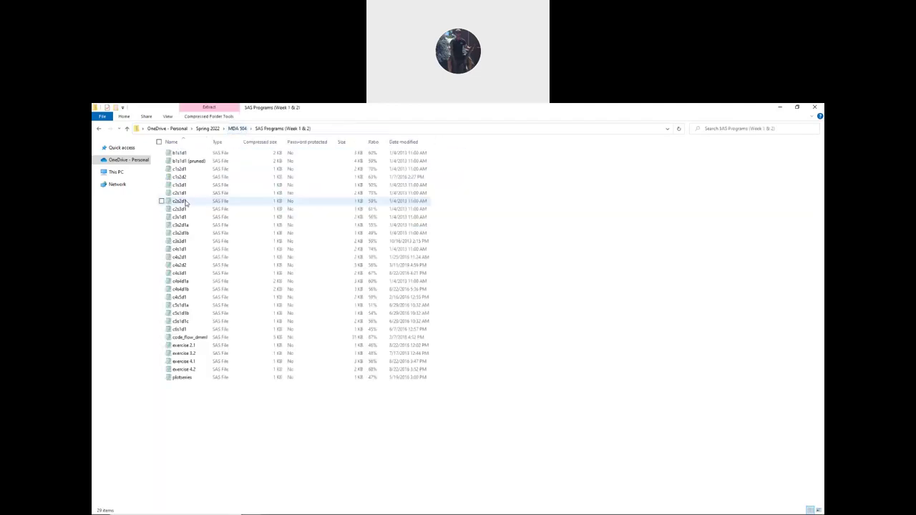
pyautogui.click(185, 194)
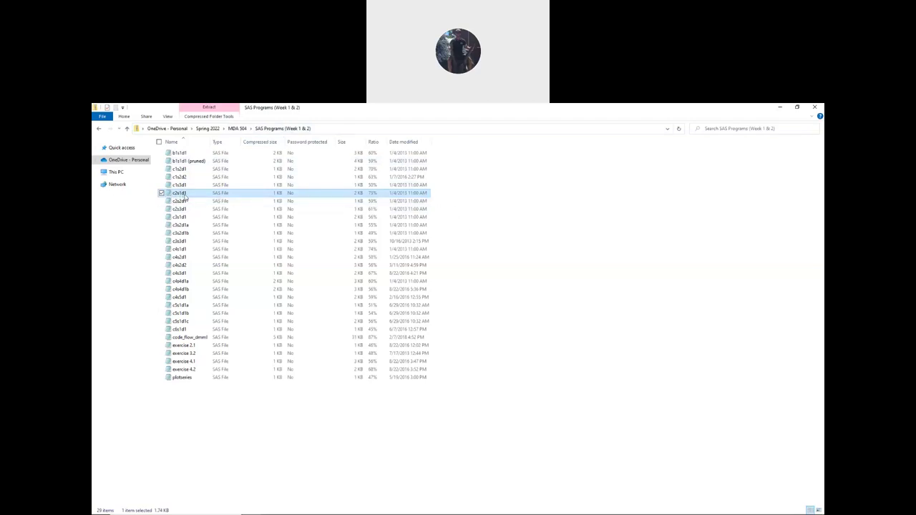
pyautogui.click(237, 128)
pyautogui.doubleClick(205, 156)
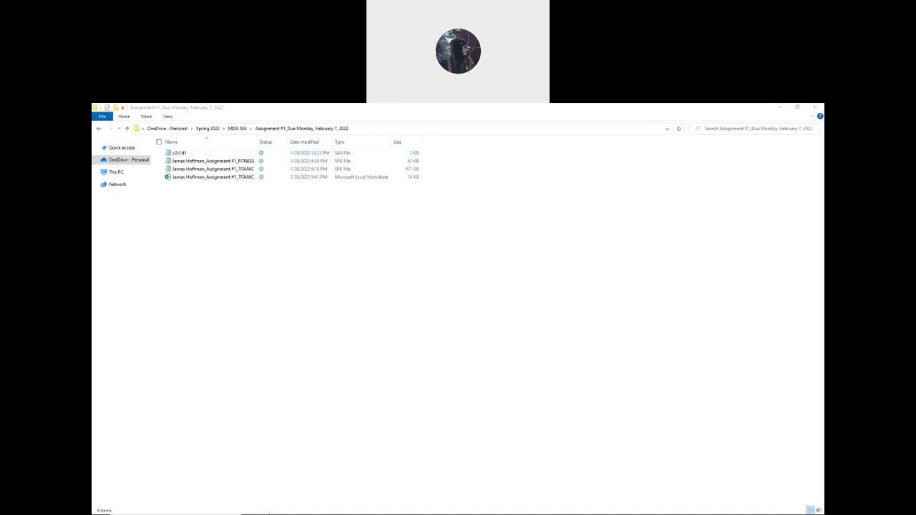
# - In the assorted targets diagram, select the SAS Code node and open its Training Code editor
pyautogui.moveTo(319, 512)
pyautogui.click(326, 508)
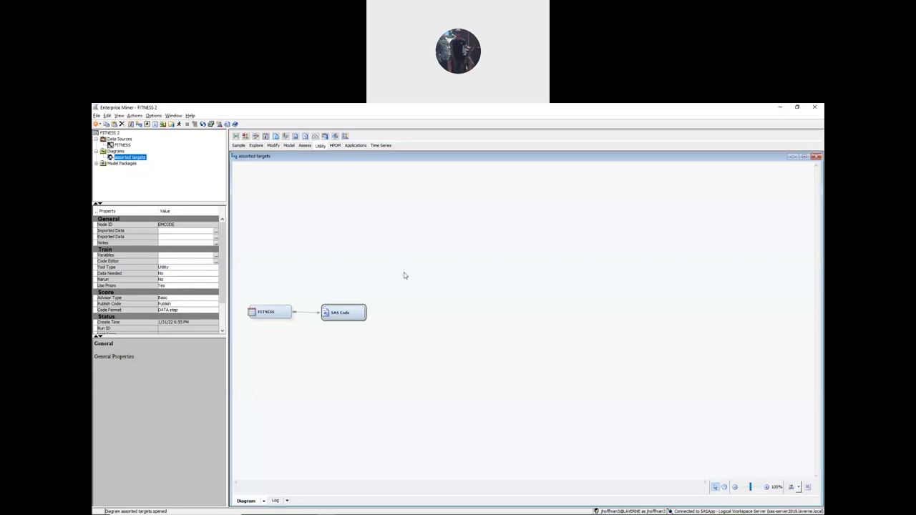
pyautogui.click(276, 312)
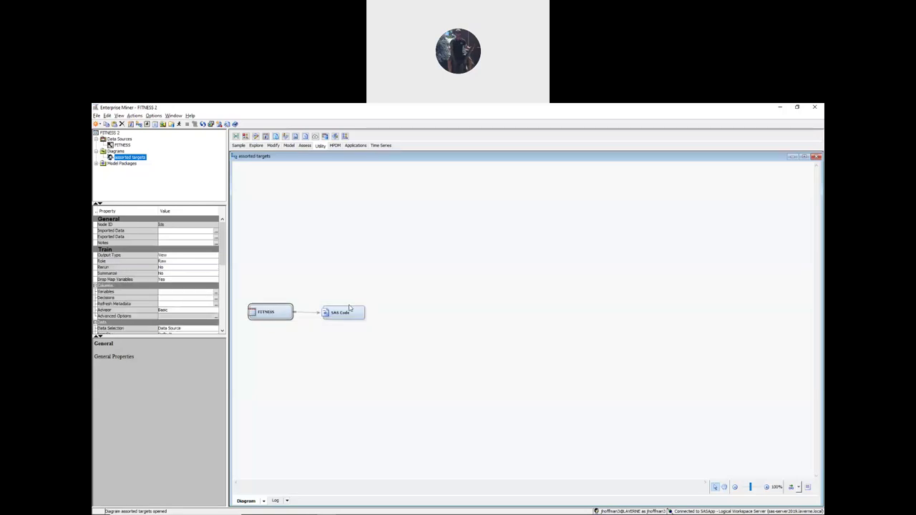
pyautogui.click(346, 312)
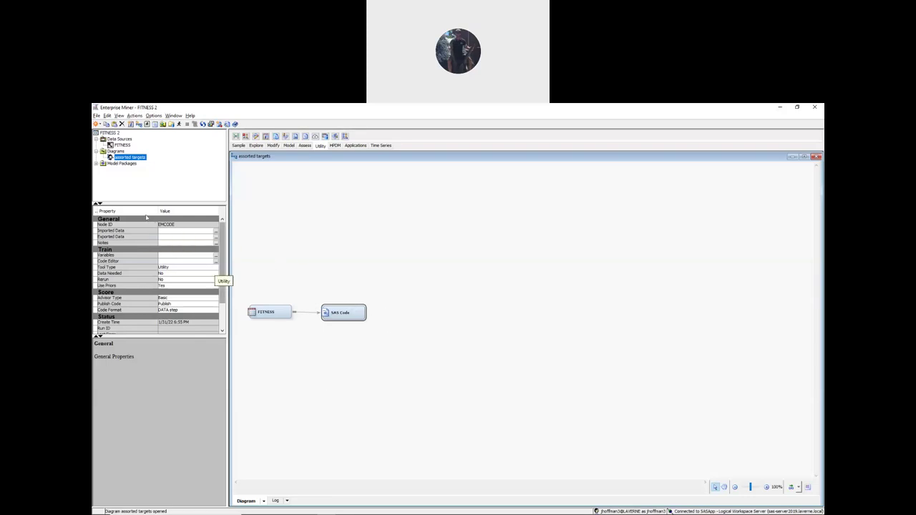
pyautogui.click(217, 262)
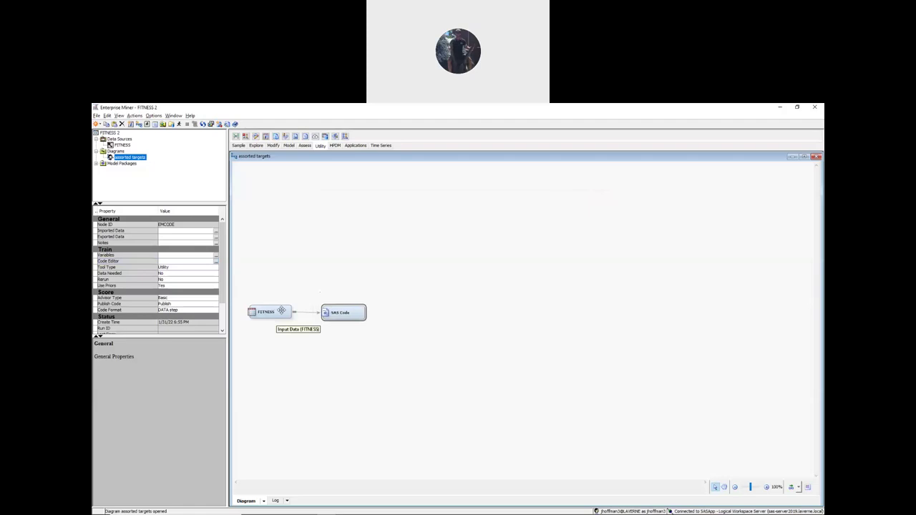
pyautogui.click(351, 313)
pyautogui.click(216, 262)
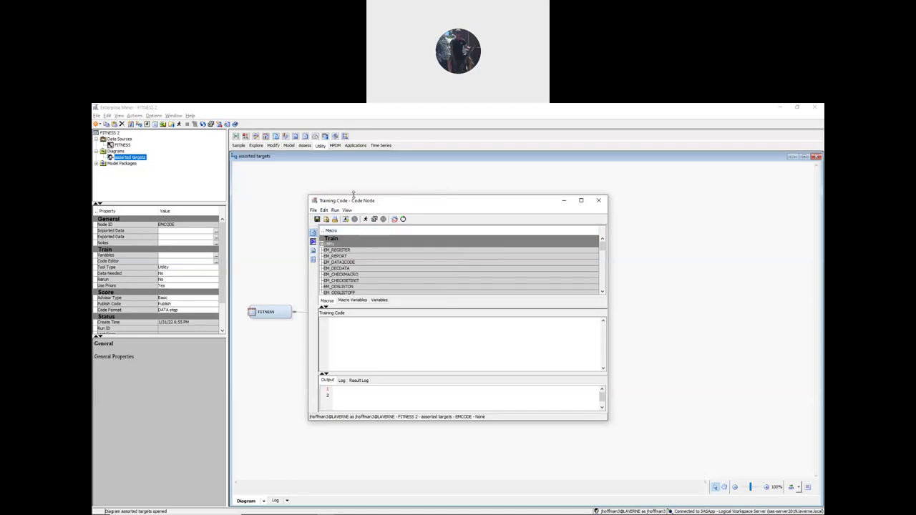
# - Open c2s1d1.sas from OneDrive > Spring 2022 > MDA 504 > Assignment #1 into the Training Code
pyautogui.click(313, 240)
pyautogui.rightClick(348, 326)
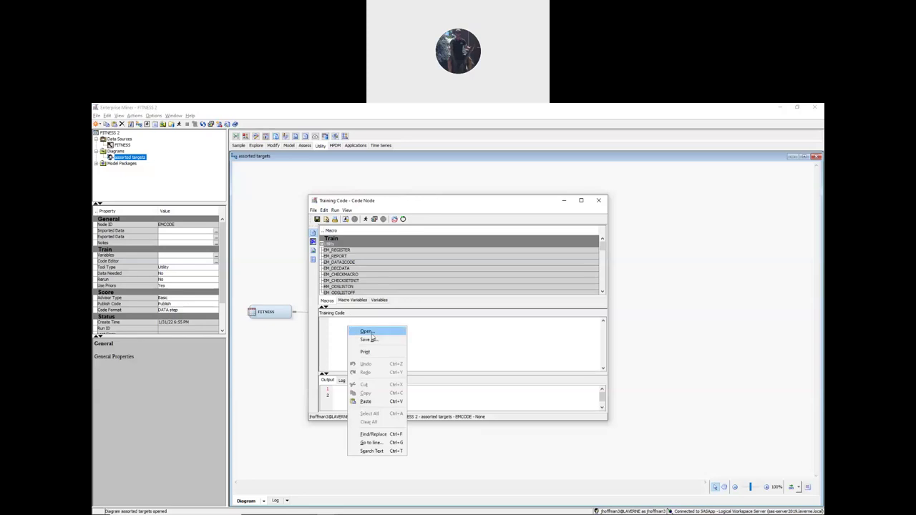
pyautogui.click(371, 333)
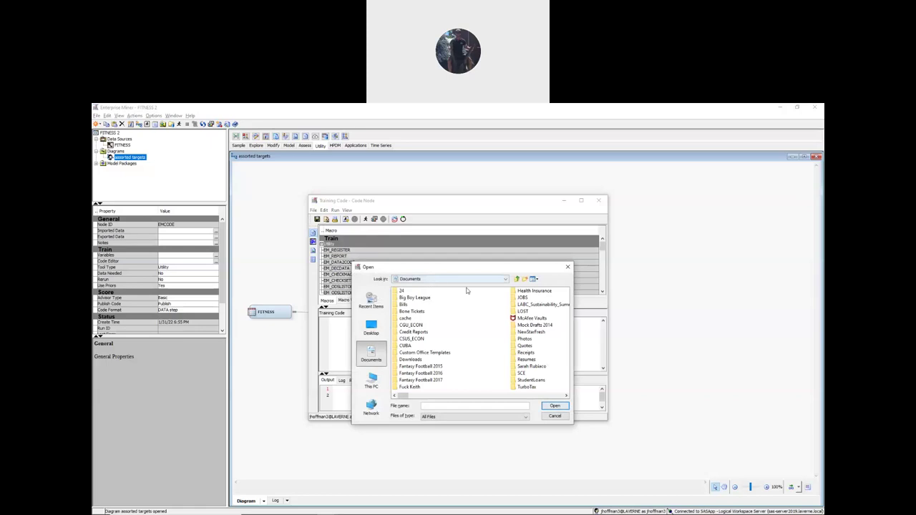
pyautogui.click(431, 280)
pyautogui.click(429, 294)
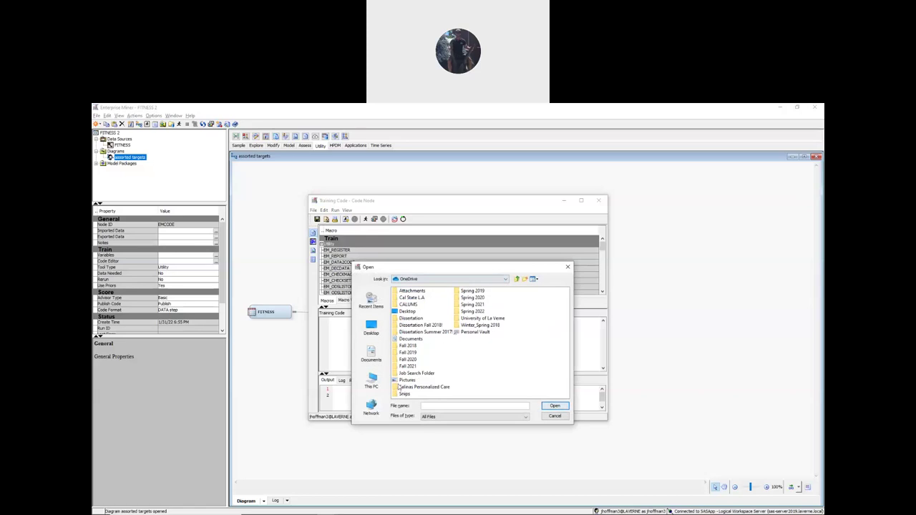
pyautogui.doubleClick(473, 312)
pyautogui.doubleClick(413, 292)
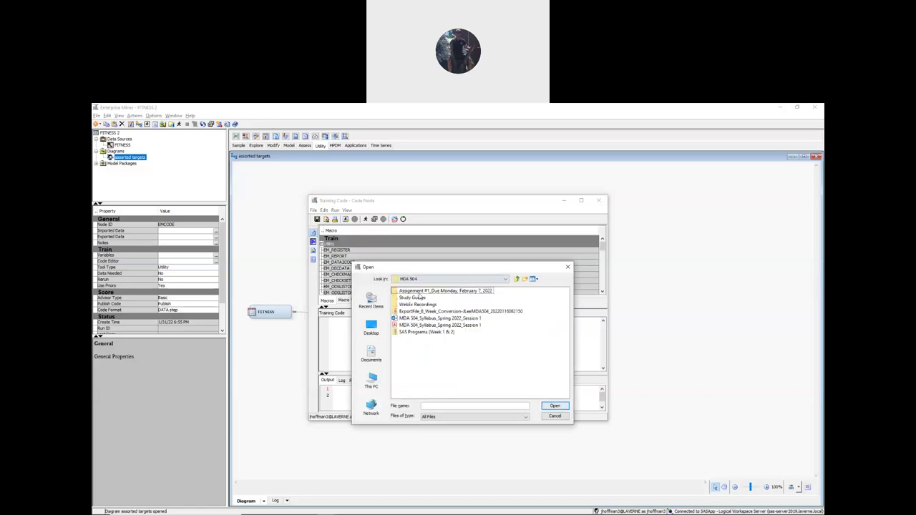
pyautogui.doubleClick(419, 291)
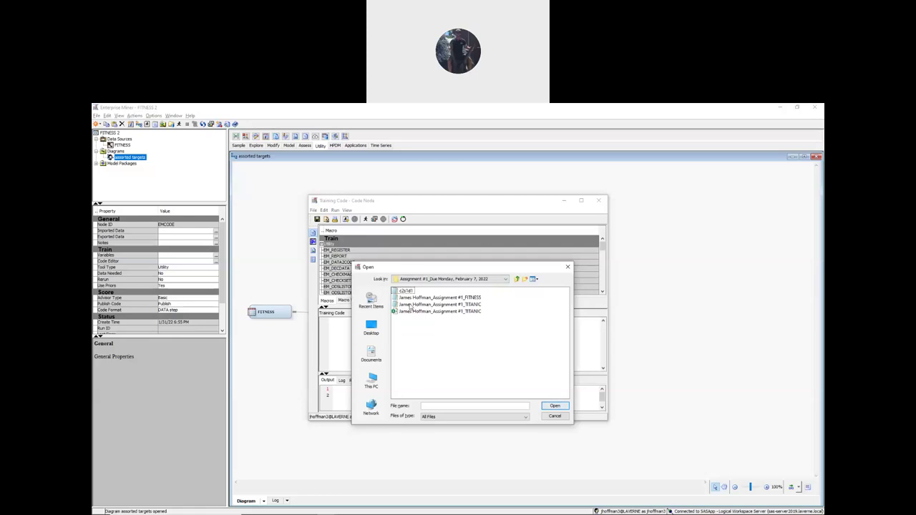
pyautogui.click(405, 292)
pyautogui.click(556, 407)
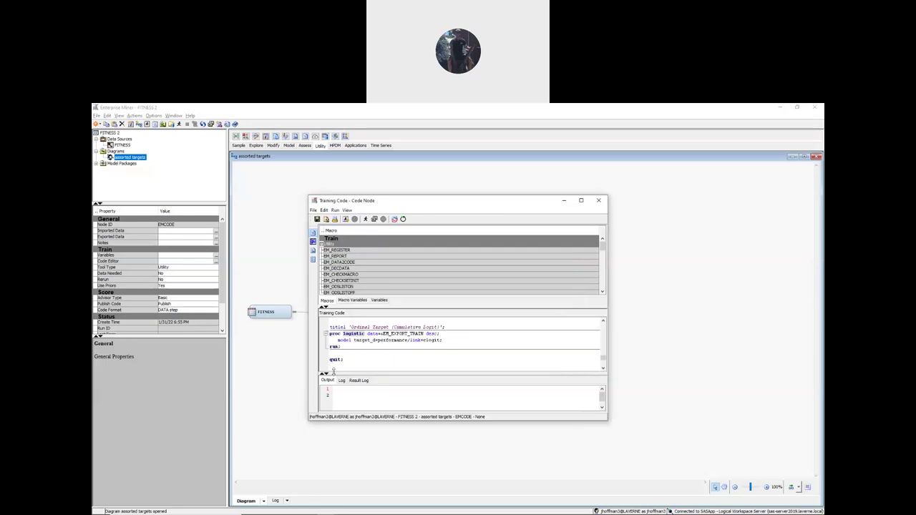
pyautogui.click(401, 340)
pyautogui.click(603, 346)
pyautogui.scroll(5, 604, 345)
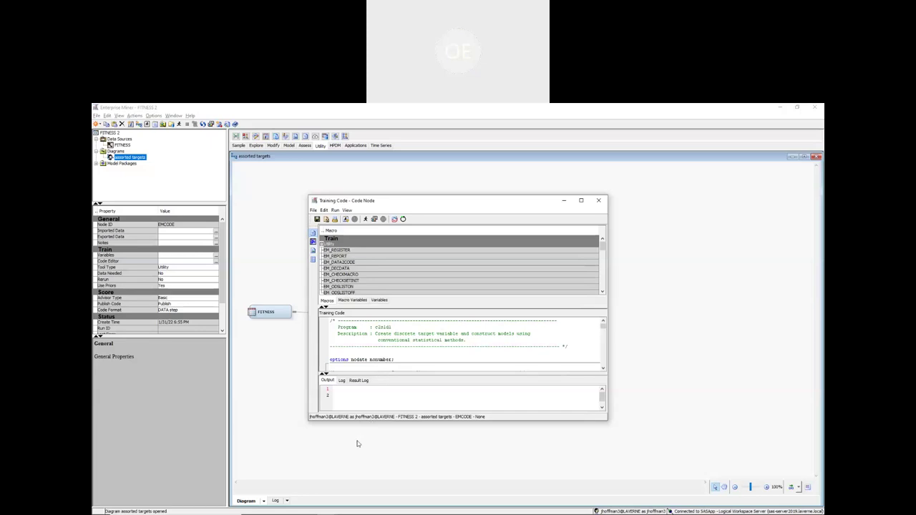
pyautogui.moveTo(338, 508)
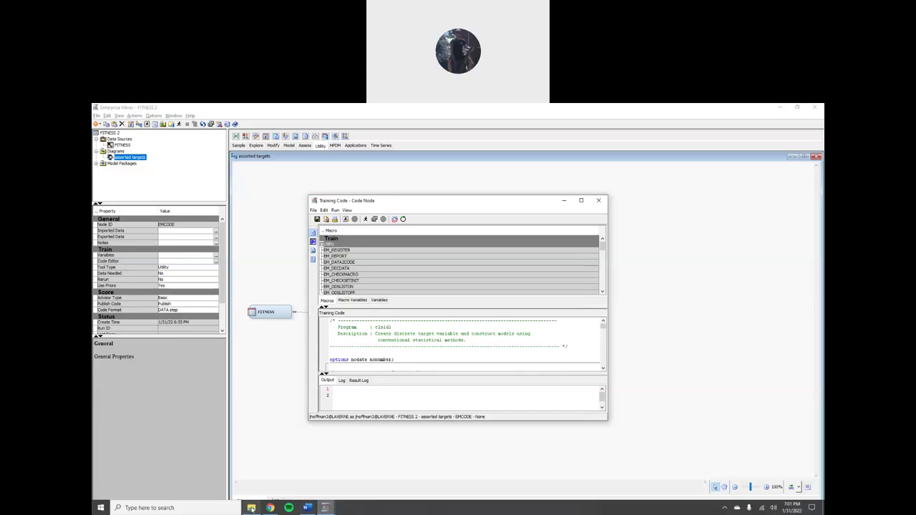
# - Open c2s1d1 in Notepad from Assignment #1, select and review its code, then close Notepad
pyautogui.click(251, 508)
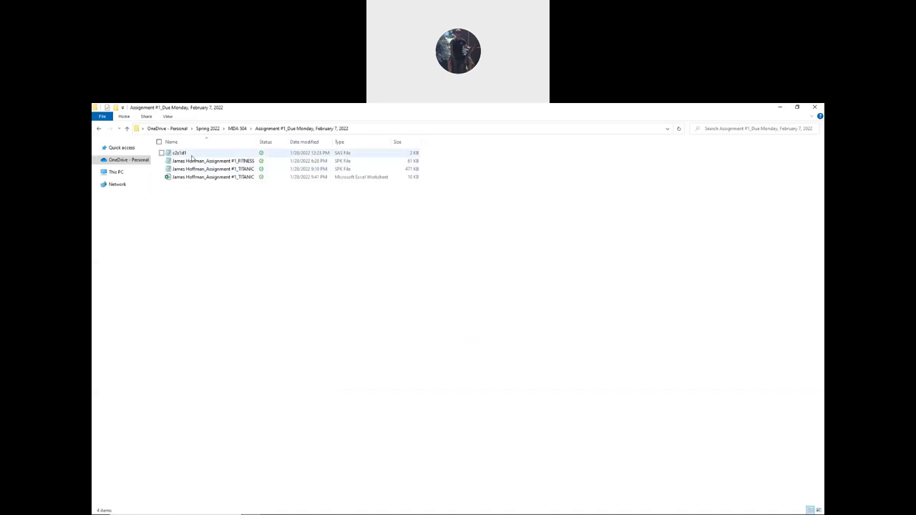
pyautogui.doubleClick(193, 154)
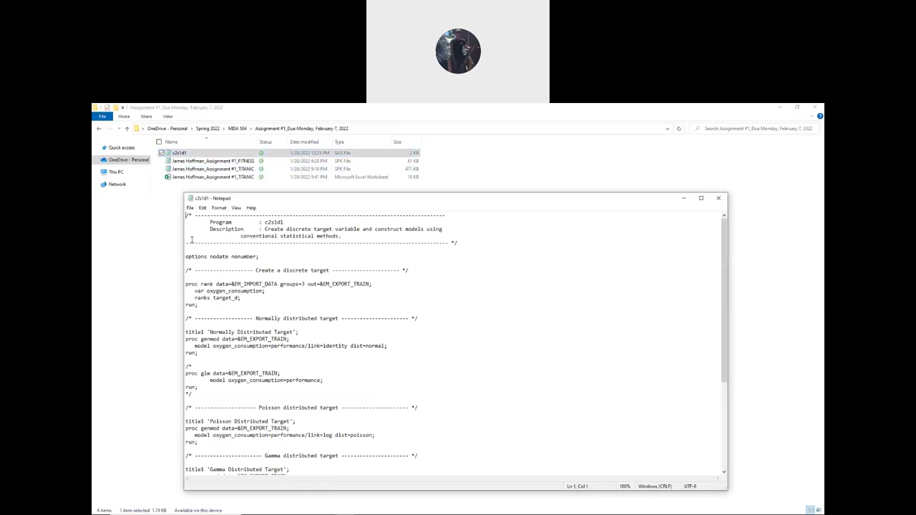
pyautogui.moveTo(187, 214); pyautogui.dragTo(349, 513)
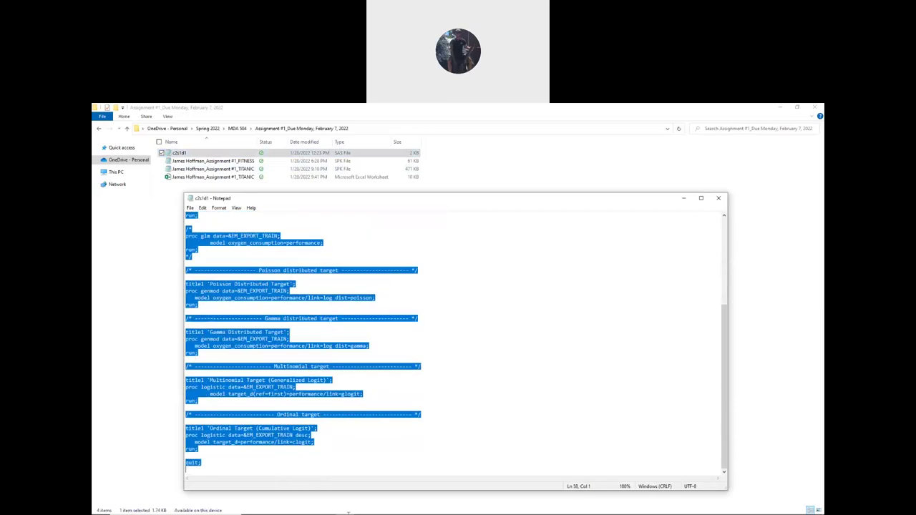
pyautogui.scroll(7, 373, 247)
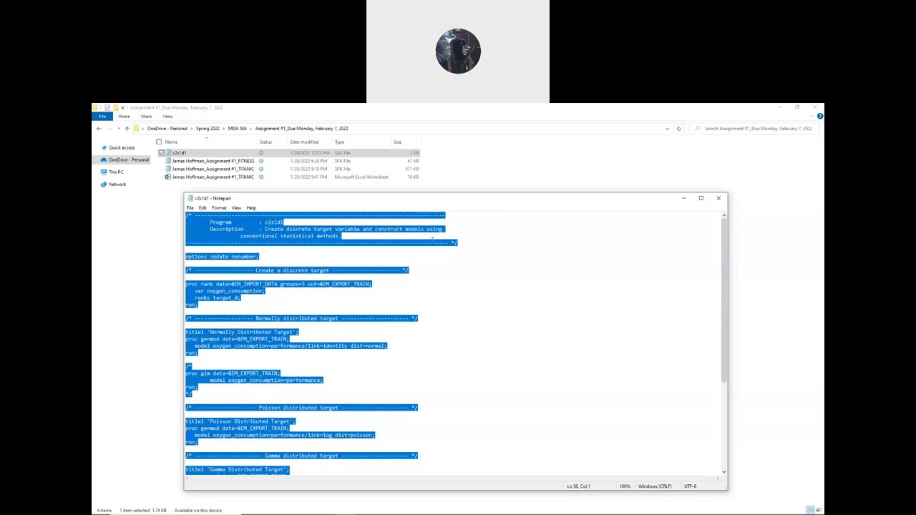
pyautogui.click(718, 199)
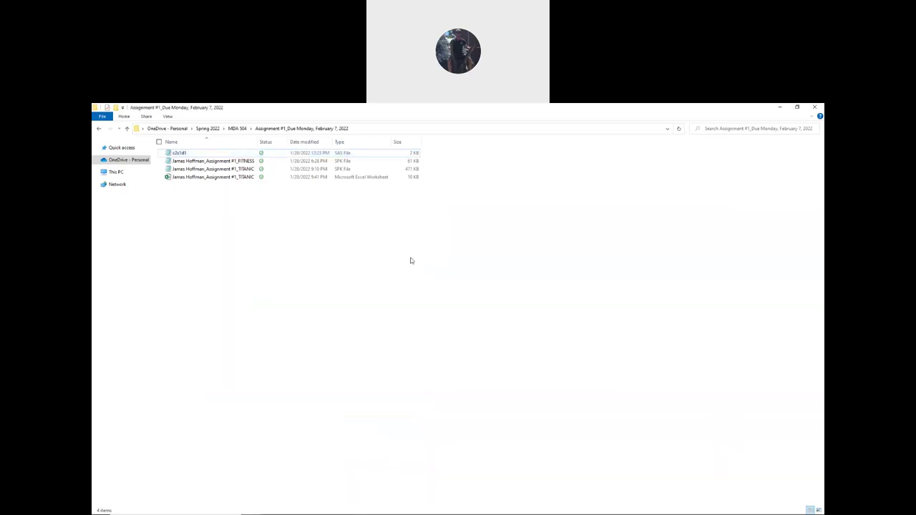
pyautogui.moveTo(401, 505)
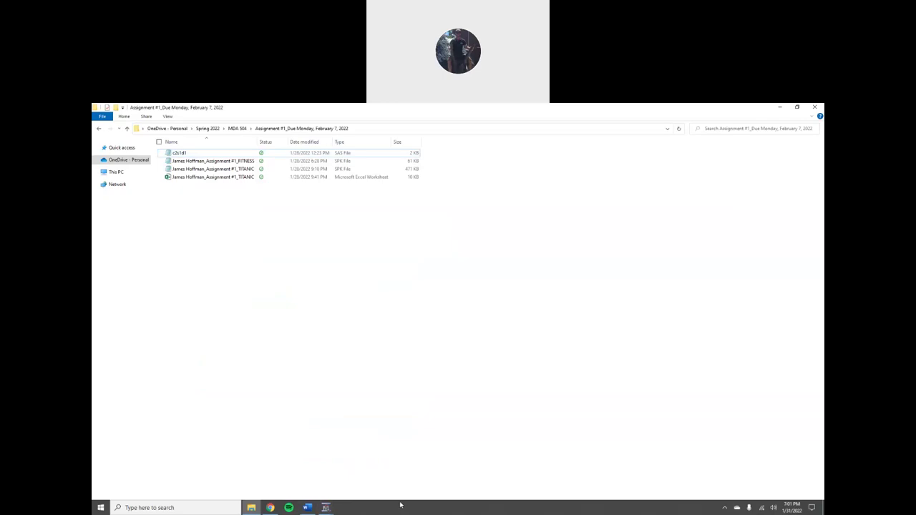
pyautogui.click(328, 507)
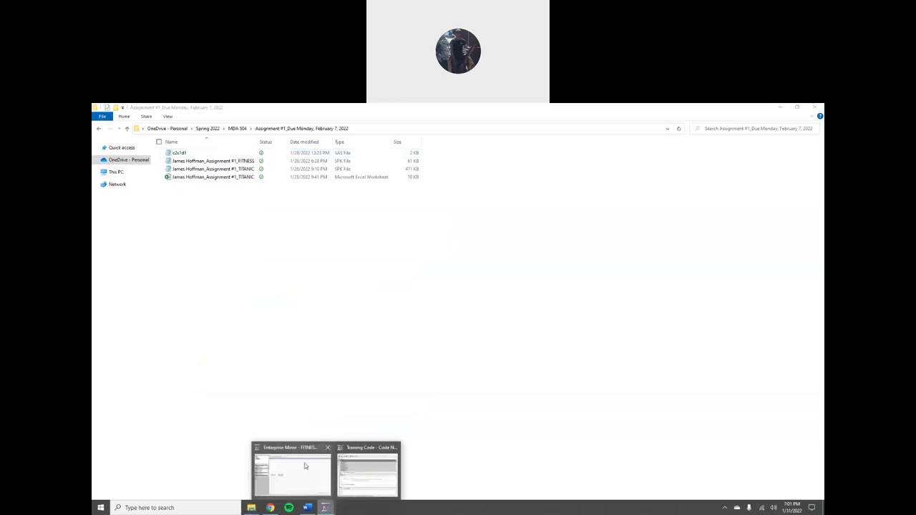
# - Reposition the Training Code editor and scroll through the loaded c2s1d1 code
pyautogui.click(305, 463)
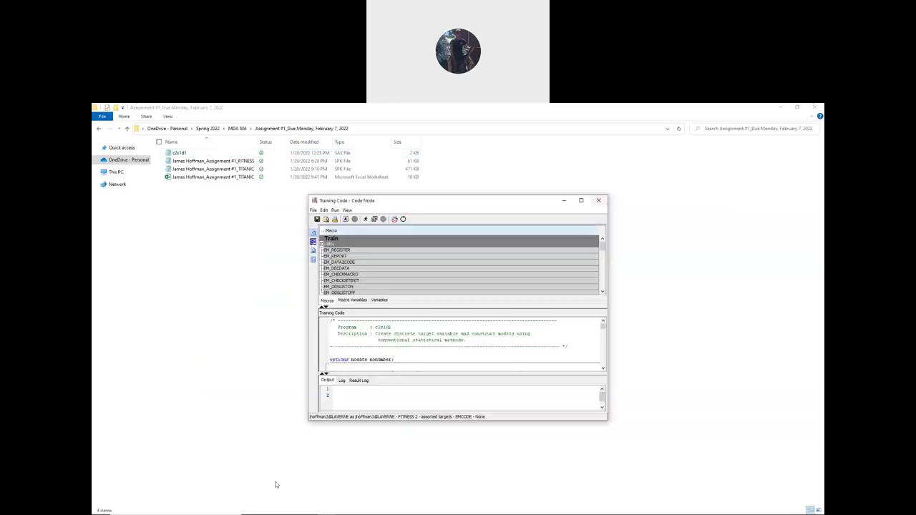
pyautogui.moveTo(332, 509)
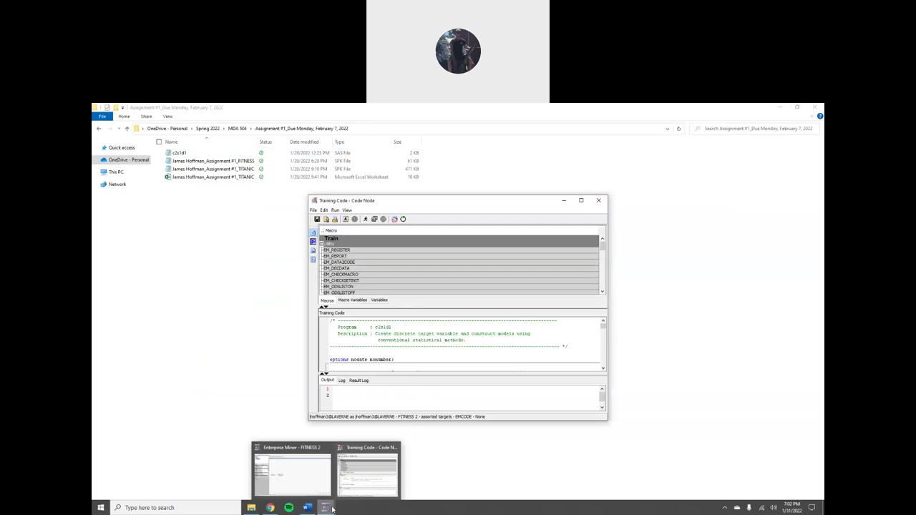
pyautogui.click(308, 478)
pyautogui.moveTo(458, 203); pyautogui.dragTo(445, 173)
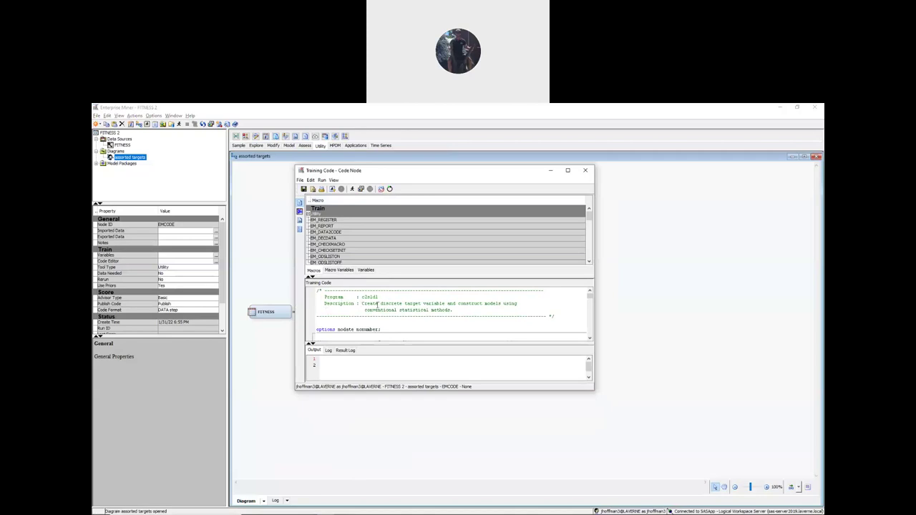
pyautogui.scroll(-5, 353, 298)
pyautogui.scroll(-6, 319, 307)
pyautogui.scroll(11, 319, 309)
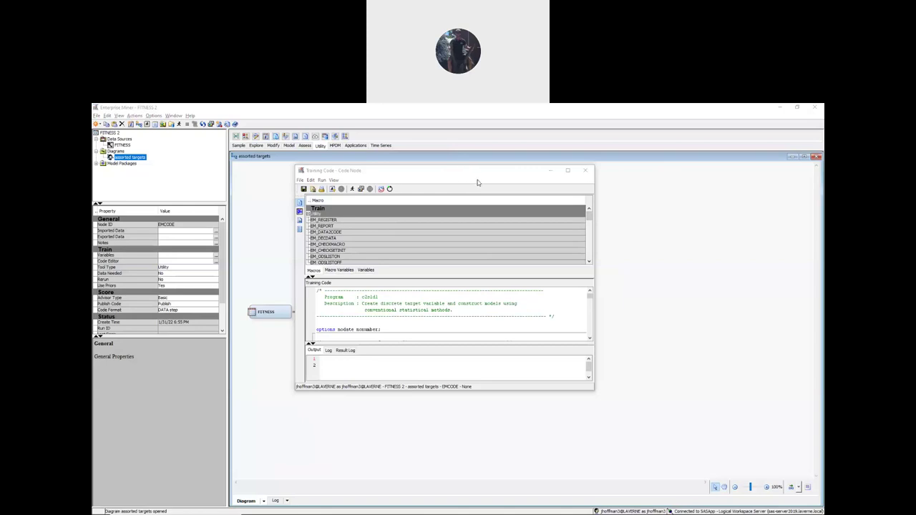
pyautogui.moveTo(342, 510)
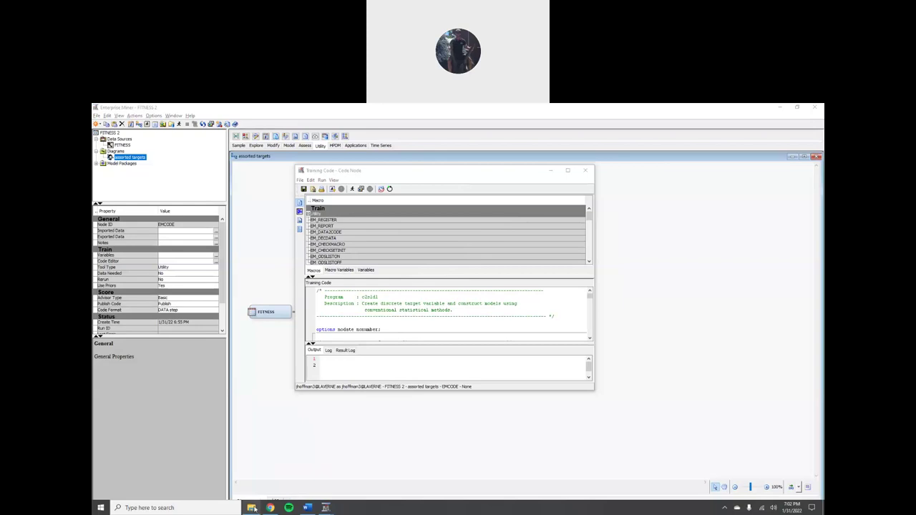
pyautogui.click(252, 508)
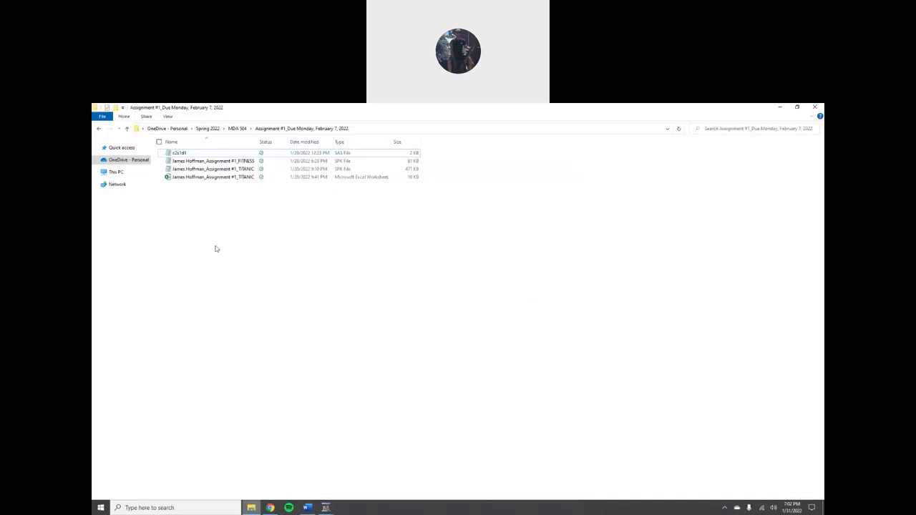
pyautogui.doubleClick(191, 153)
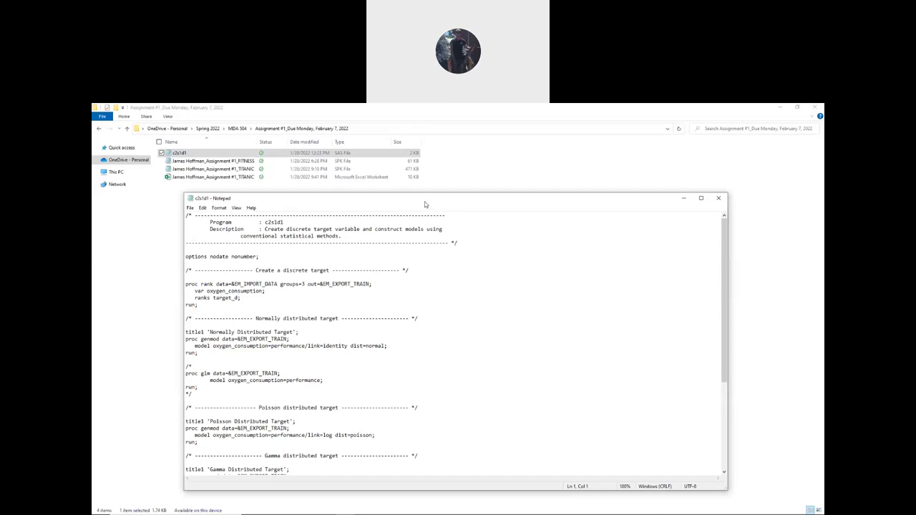
pyautogui.moveTo(425, 205); pyautogui.dragTo(368, 147)
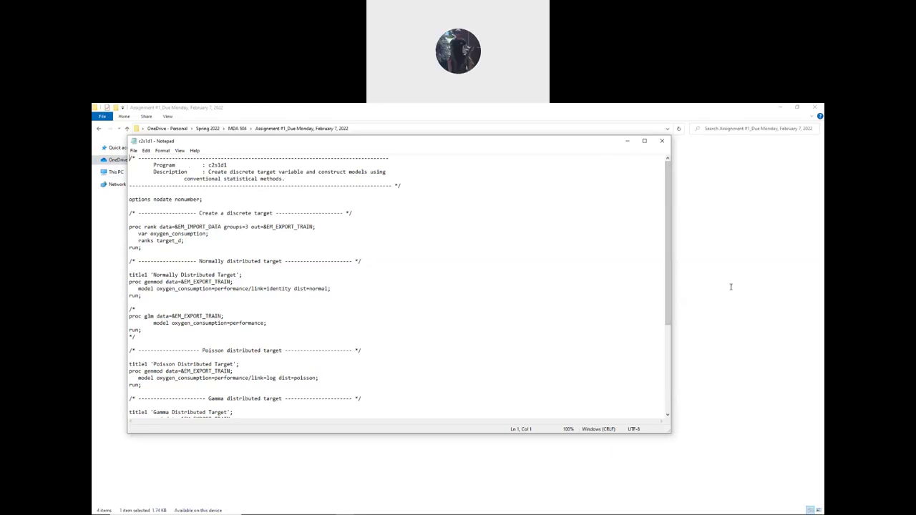
pyautogui.click(661, 143)
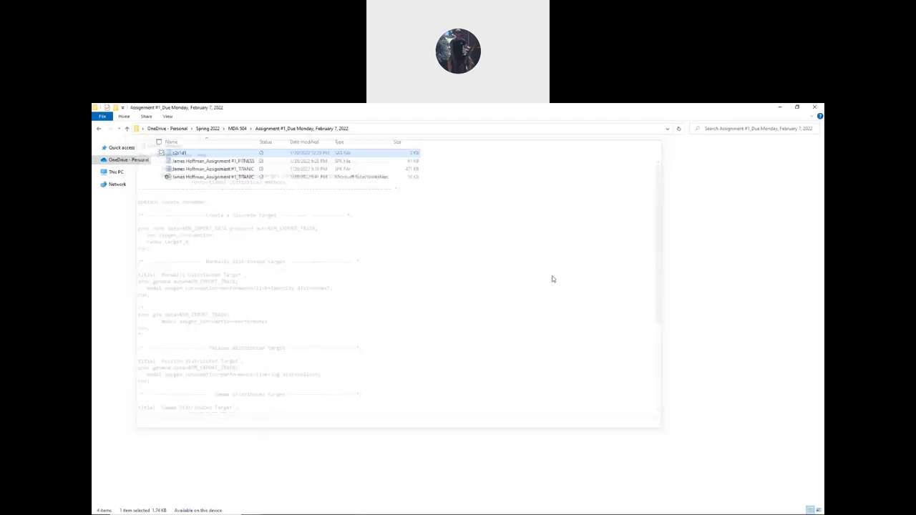
pyautogui.click(176, 488)
pyautogui.moveTo(148, 513)
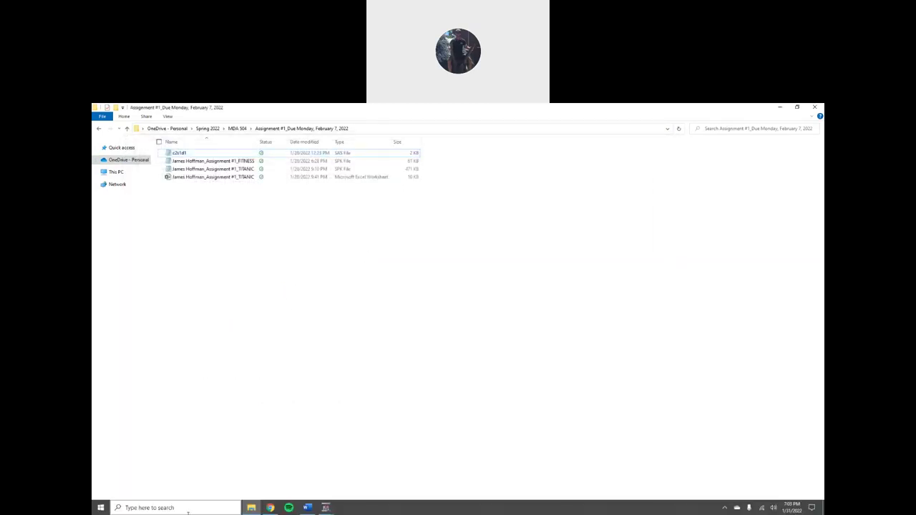
# - Open the Study Guides content area in Blackboard and start editing the Study Guides item
pyautogui.click(270, 508)
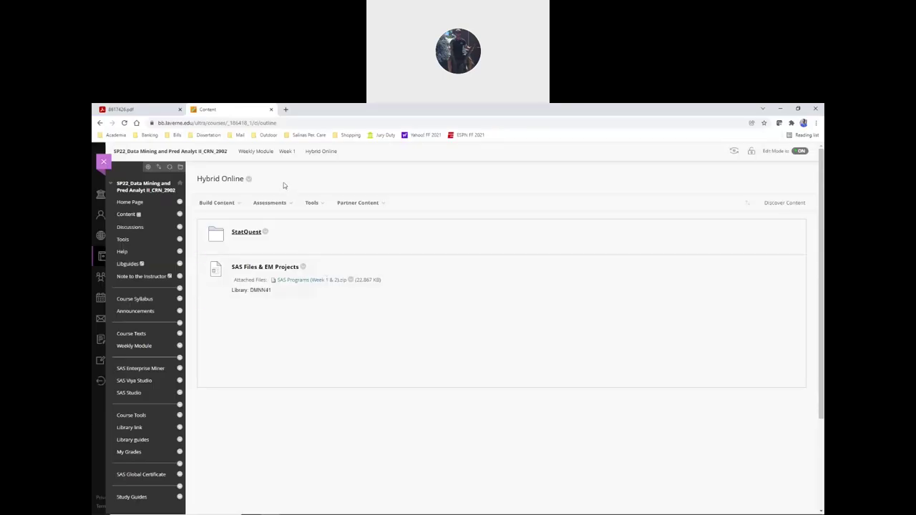
pyautogui.scroll(-1, 142, 256)
pyautogui.scroll(-3, 142, 256)
pyautogui.click(138, 384)
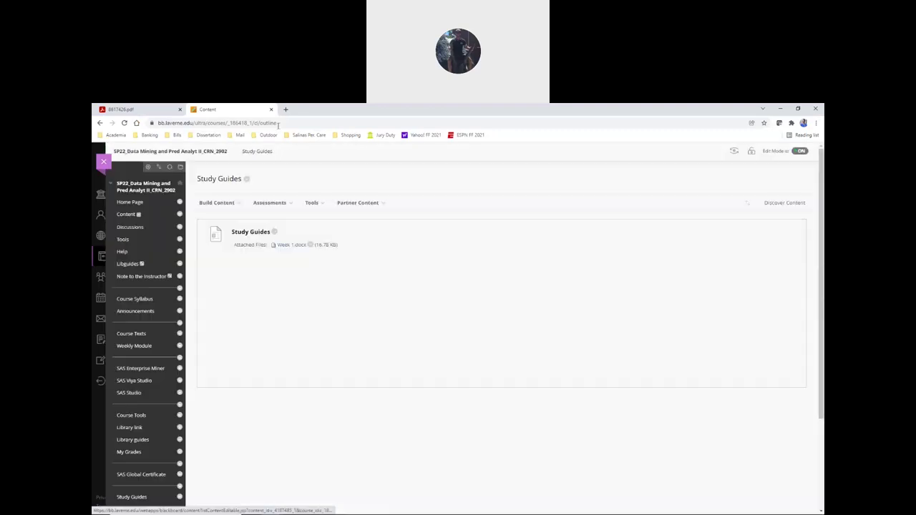
pyautogui.click(269, 202)
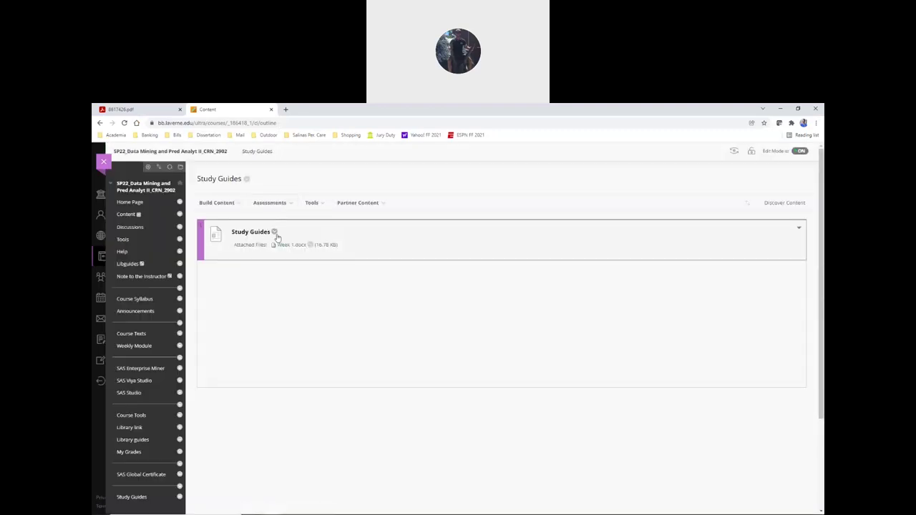
pyautogui.click(275, 236)
pyautogui.click(286, 260)
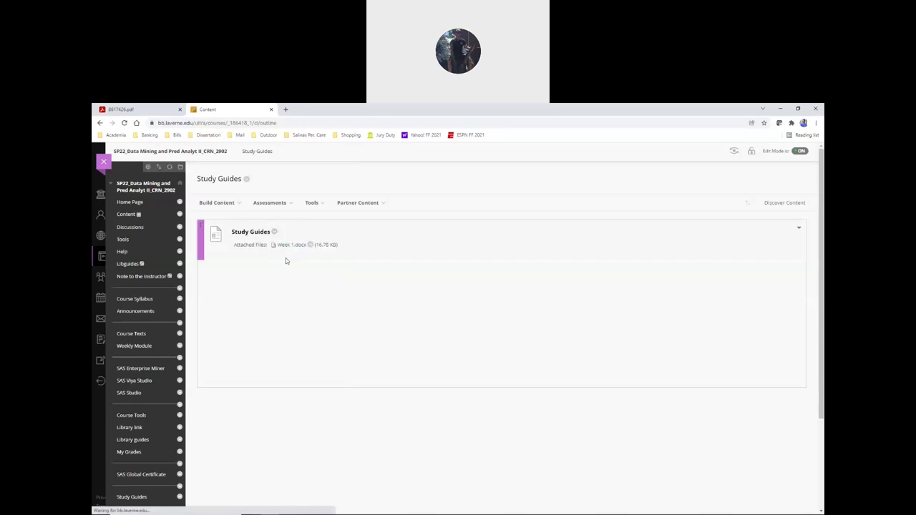
# - Attach c2s1d1.sas from the MDA 504 > Assignment #1 folder via Browse Local Files
pyautogui.scroll(-5, 229, 279)
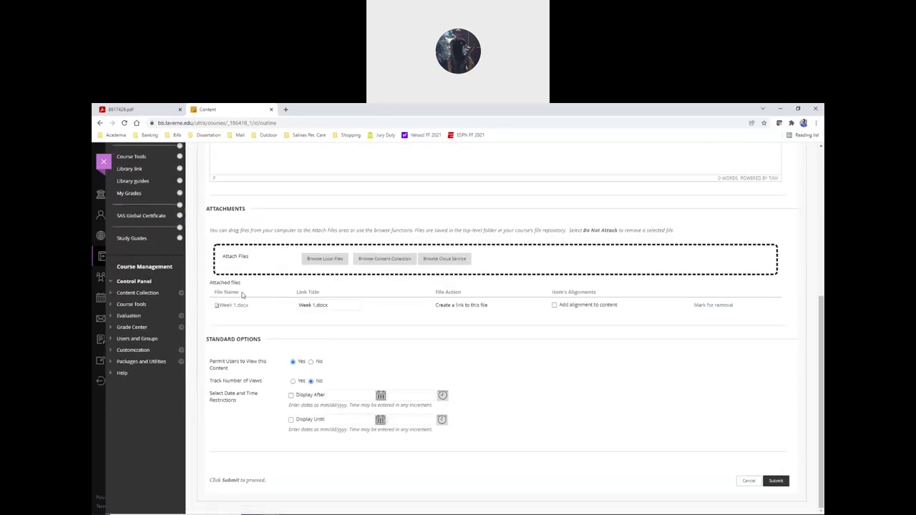
pyautogui.scroll(1, 247, 297)
pyautogui.click(335, 305)
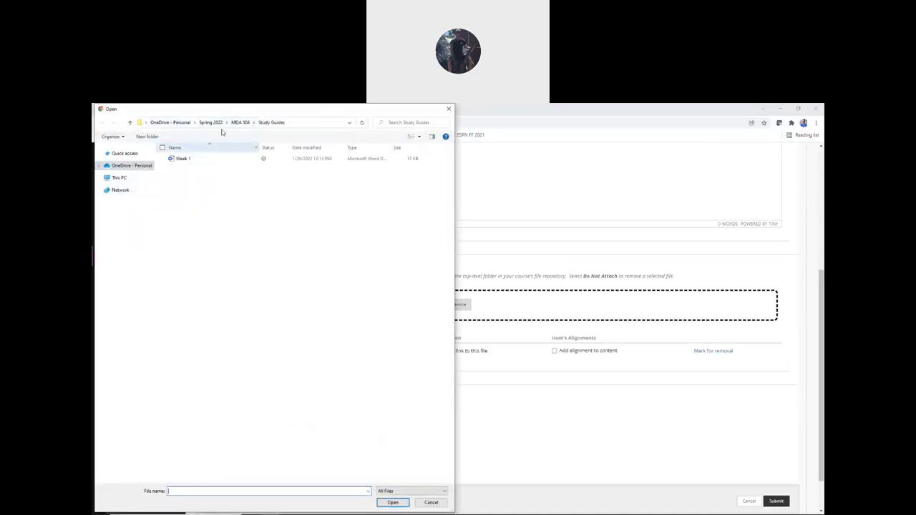
pyautogui.click(239, 123)
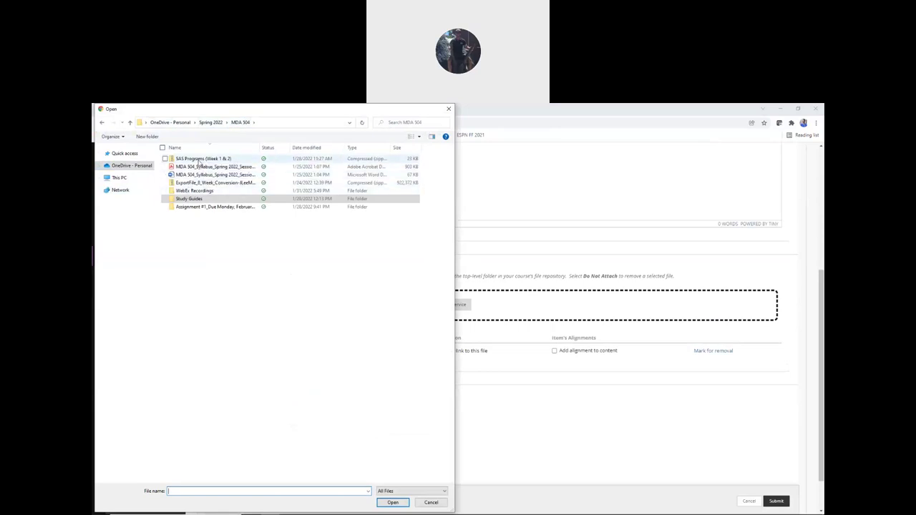
pyautogui.doubleClick(198, 206)
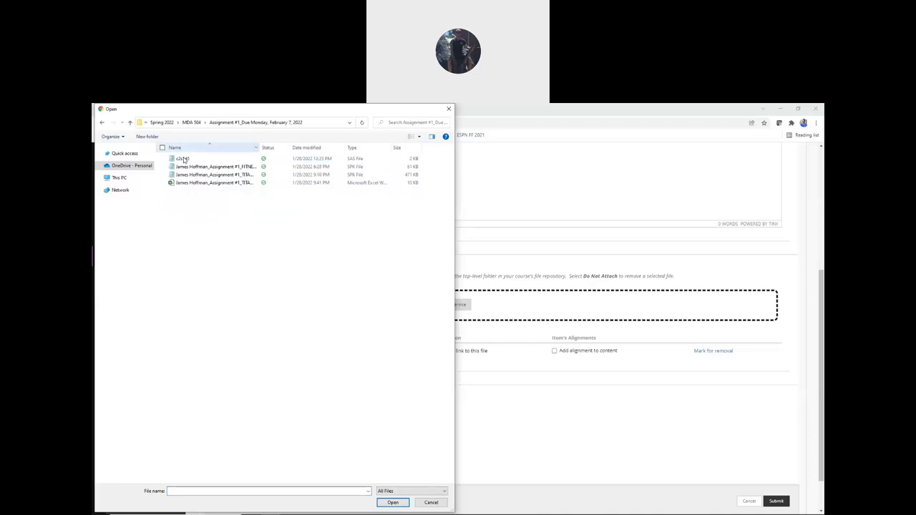
pyautogui.click(186, 161)
pyautogui.click(392, 503)
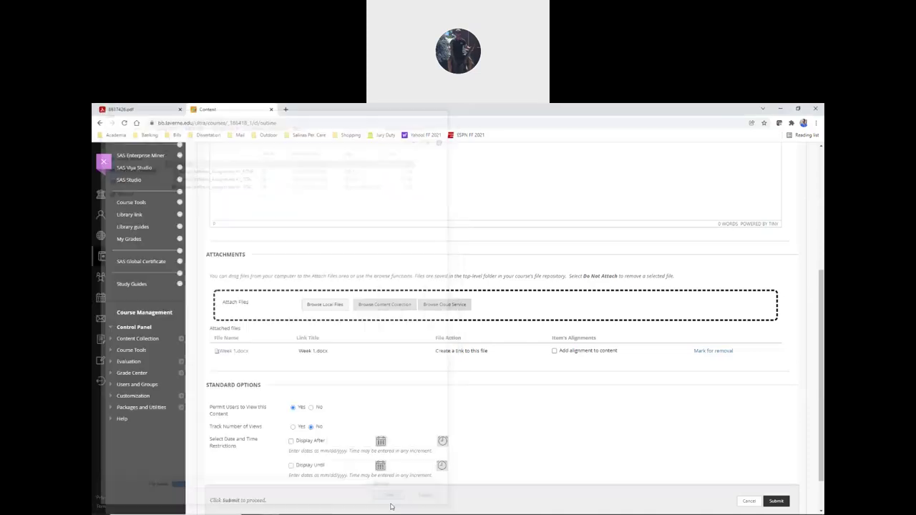
# - Submit the Study Guides item so it lists c2s1d1.sas (1.74 KB) beside Week 1.docx
pyautogui.scroll(3, 227, 232)
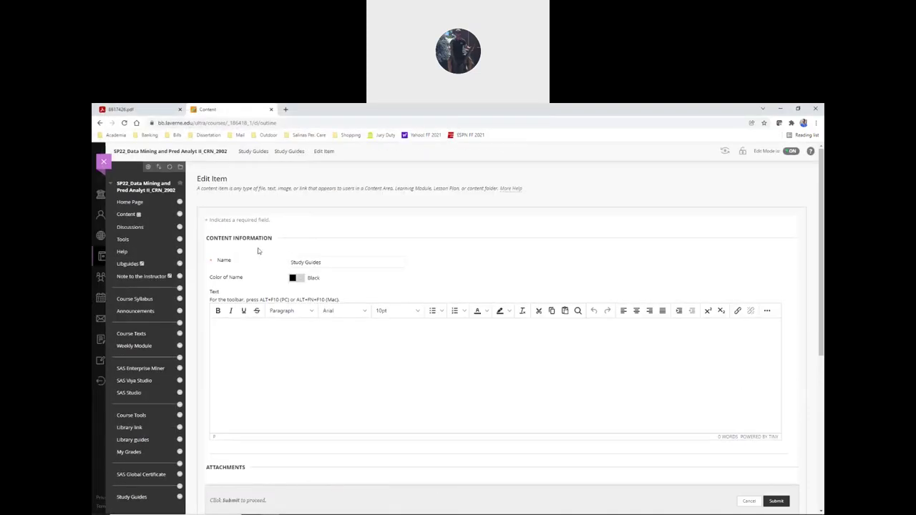
pyautogui.scroll(-3, 213, 251)
pyautogui.scroll(-2, 213, 251)
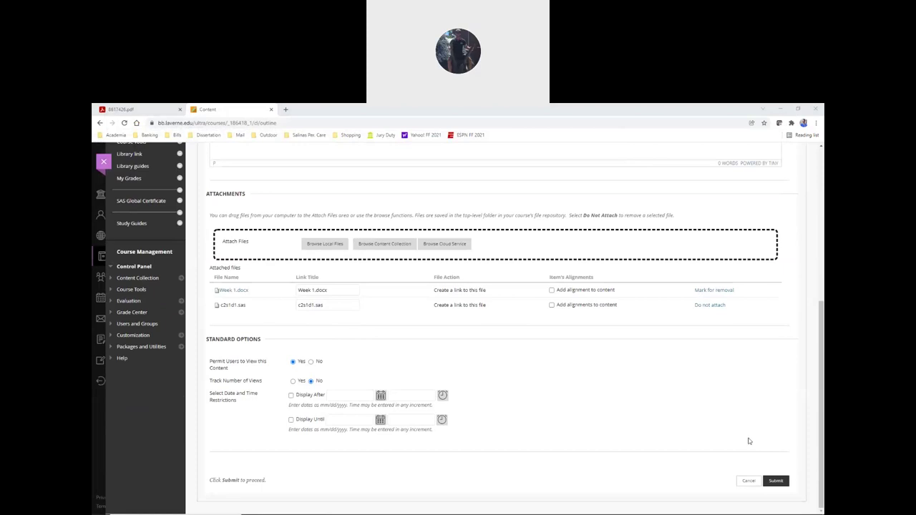
pyautogui.click(778, 481)
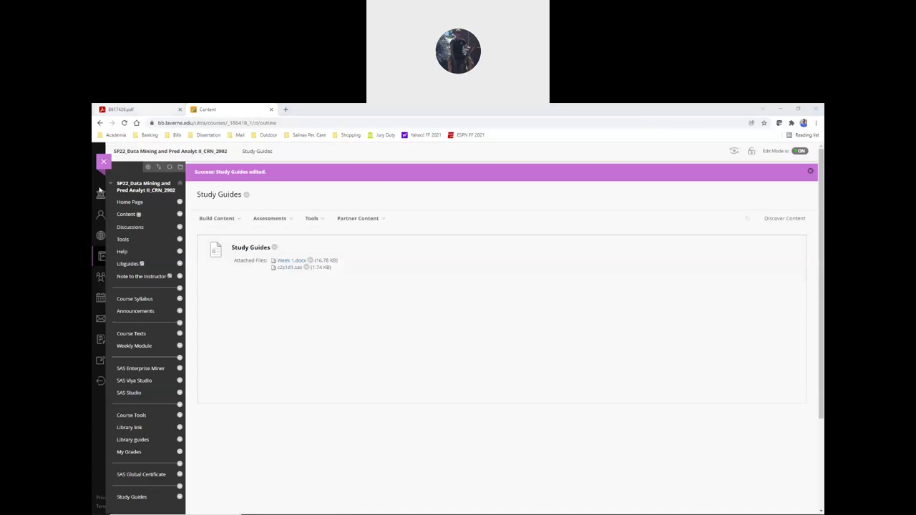
# - Go via Home Page back to Study Guides and download the c2s1d1.sas attachment
pyautogui.click(131, 204)
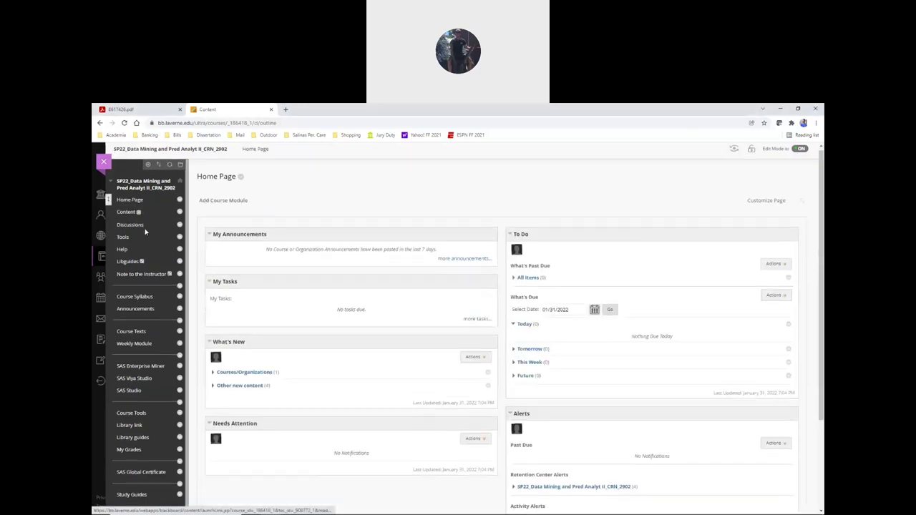
pyautogui.scroll(-3, 138, 380)
pyautogui.click(138, 384)
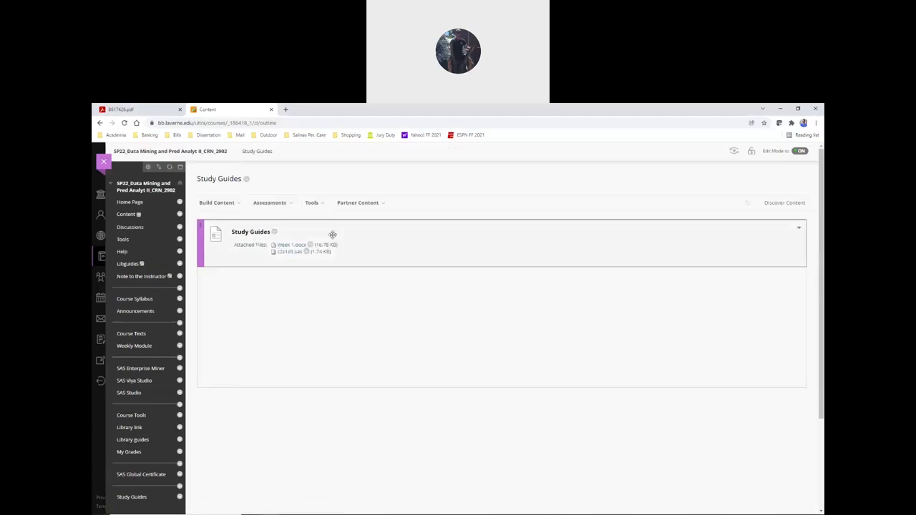
pyautogui.click(289, 253)
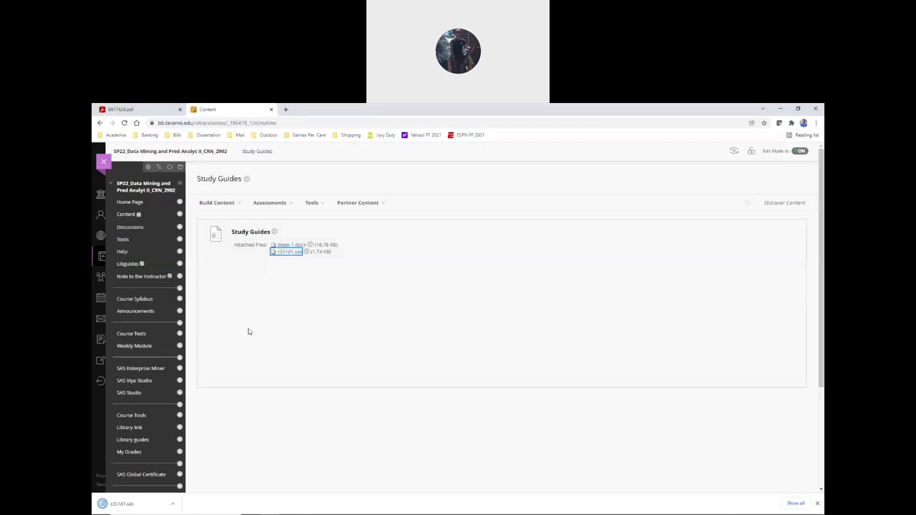
pyautogui.click(358, 203)
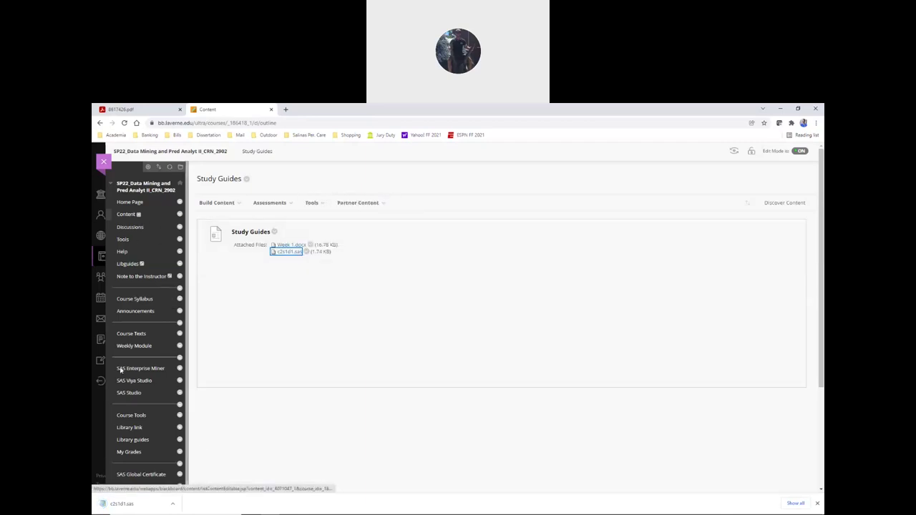
pyautogui.scroll(-1, 159, 472)
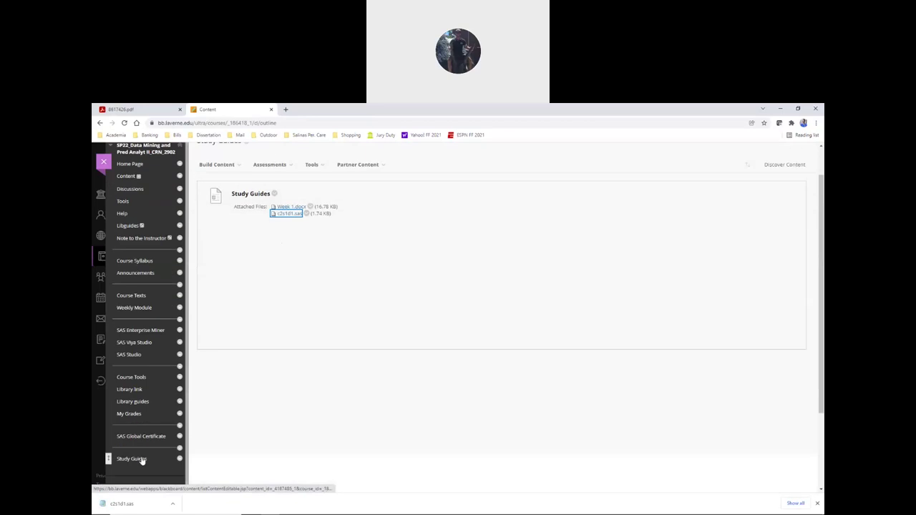
pyautogui.scroll(1, 131, 448)
pyautogui.click(216, 203)
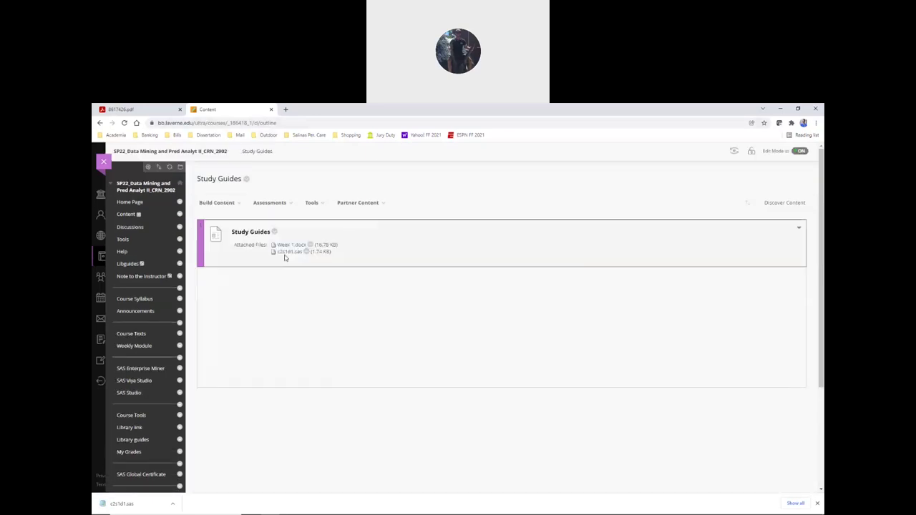
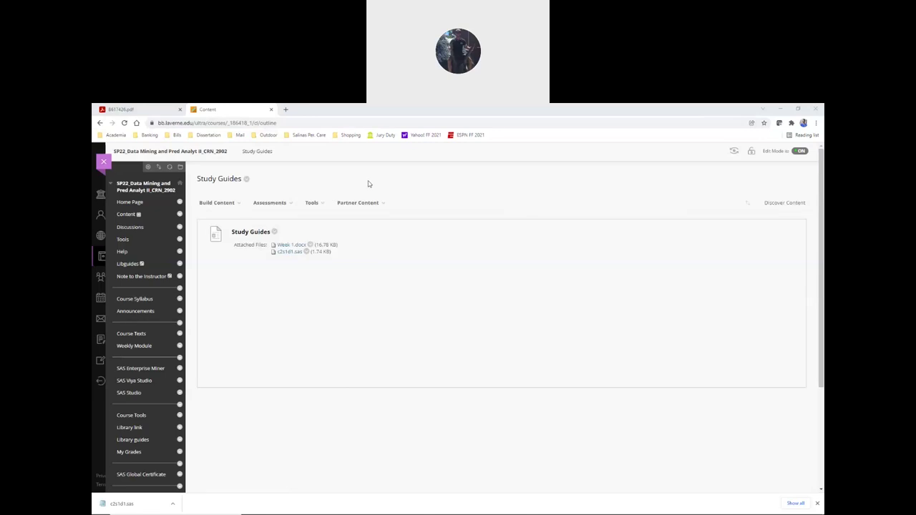
# - Stay on the Blackboard course site and open the Study Guides page
pyautogui.hotkey('alt', 'Tab')
pyautogui.hotkey('alt', 'Tab')
pyautogui.hotkey('alt', 'Tab')
pyautogui.hotkey('alt', 'Tab')
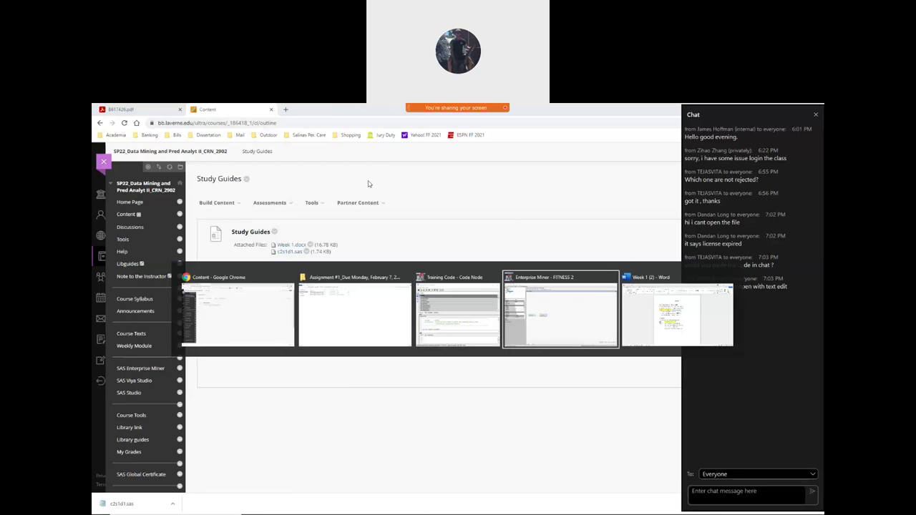
pyautogui.hotkey('alt', 'Tab')
pyautogui.hotkey('alt', 'Tab')
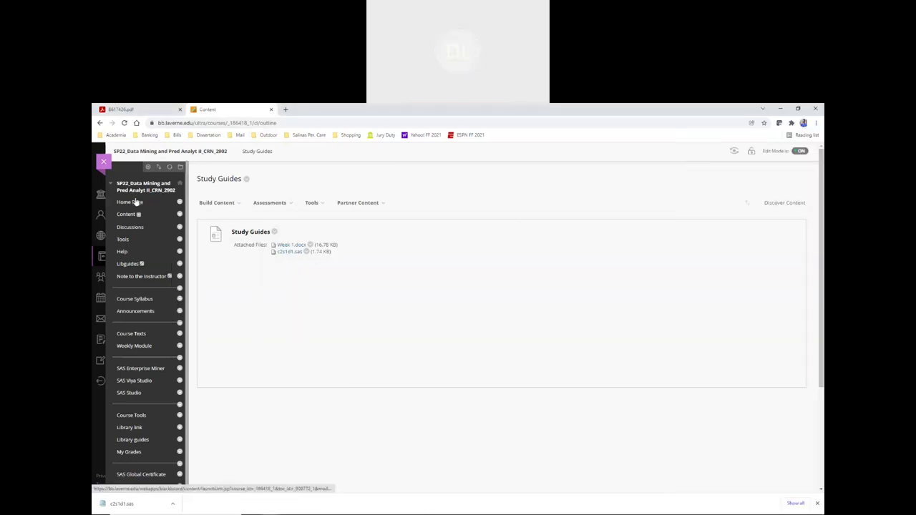
pyautogui.scroll(-3, 134, 202)
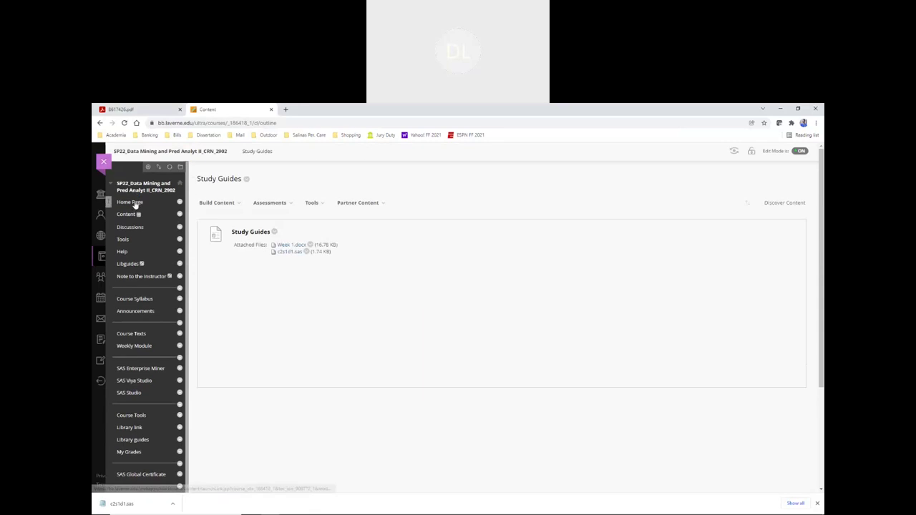
pyautogui.scroll(-1, 134, 204)
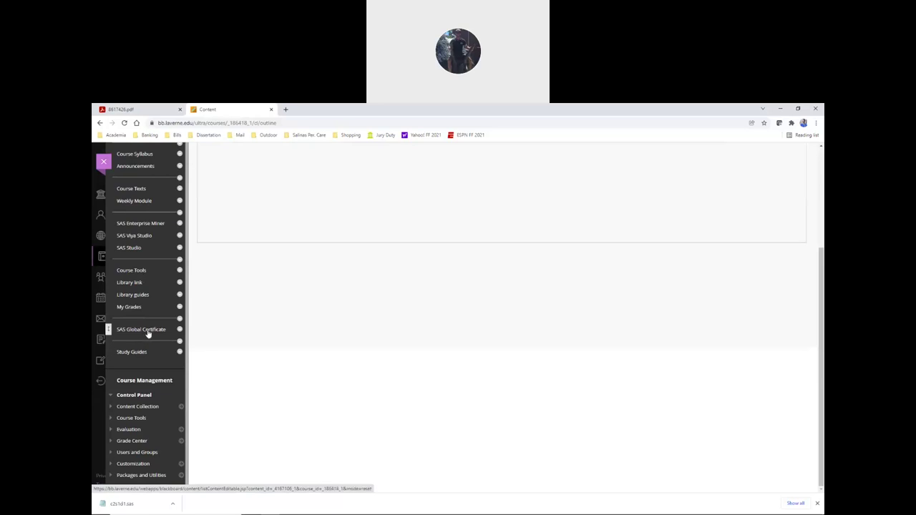
pyautogui.click(134, 352)
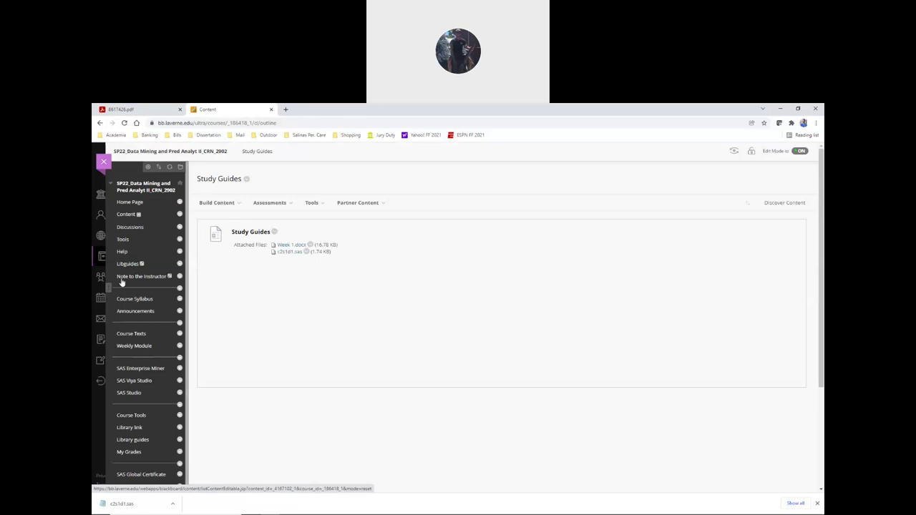
pyautogui.scroll(-2, 164, 303)
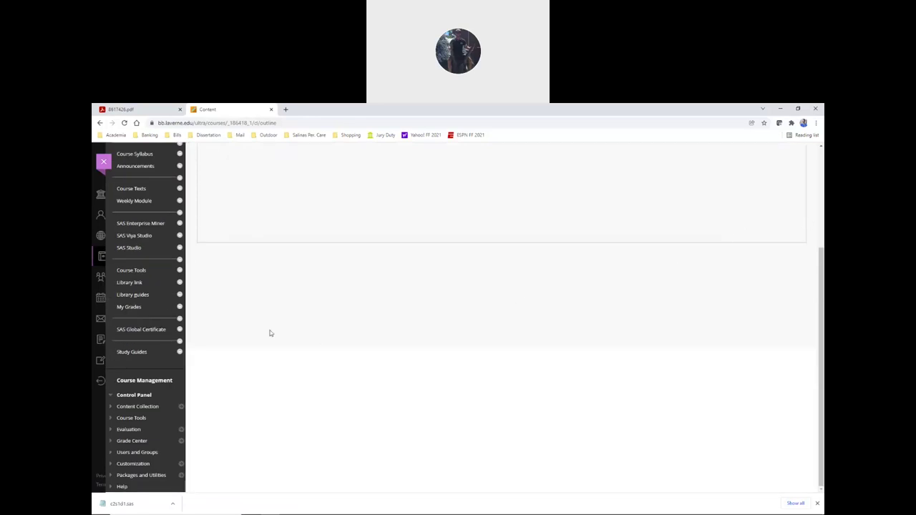
# - Reload the Study Guides page and scroll through its content
pyautogui.click(170, 348)
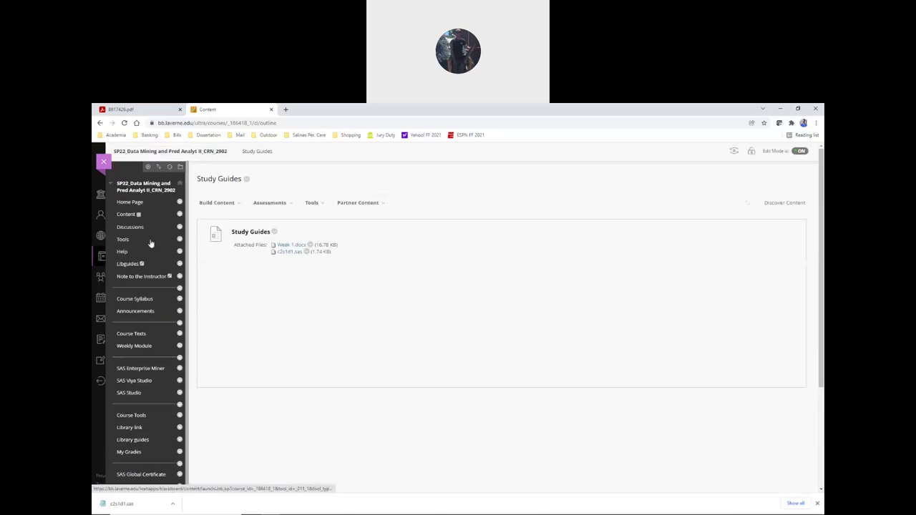
pyautogui.scroll(-2, 158, 251)
pyautogui.scroll(-1, 158, 244)
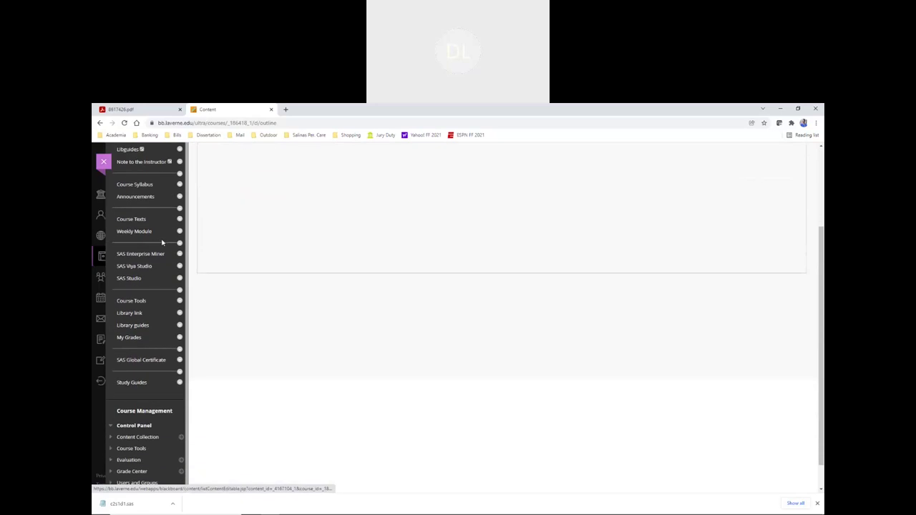
pyautogui.scroll(1, 161, 244)
pyautogui.scroll(-1, 163, 244)
pyautogui.scroll(3, 204, 294)
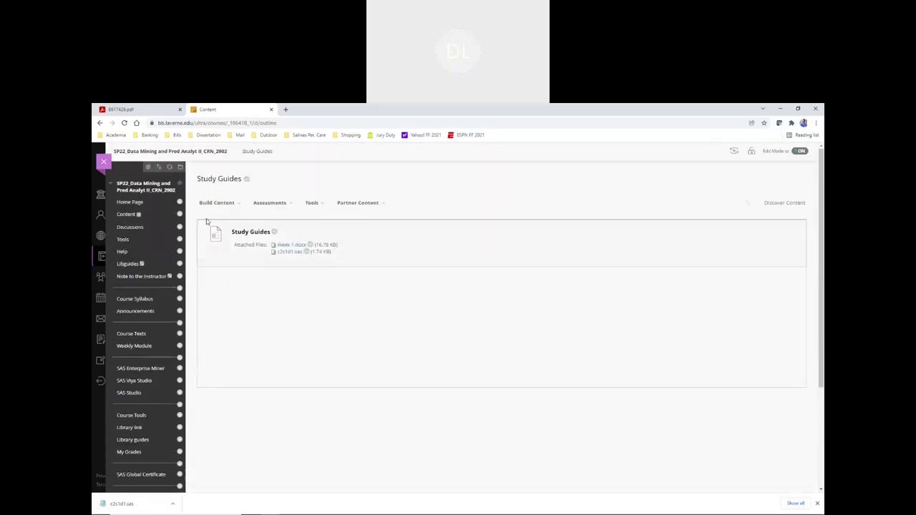
pyautogui.scroll(-2, 188, 213)
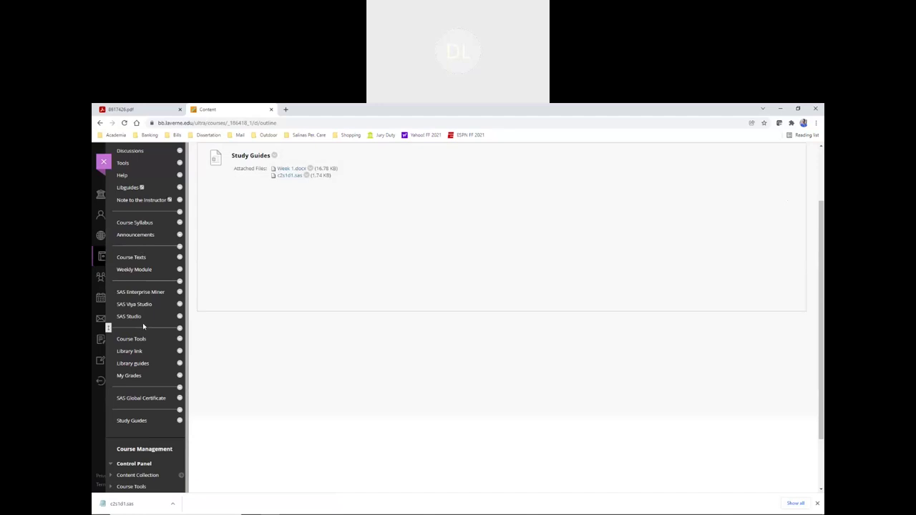
pyautogui.scroll(2, 206, 283)
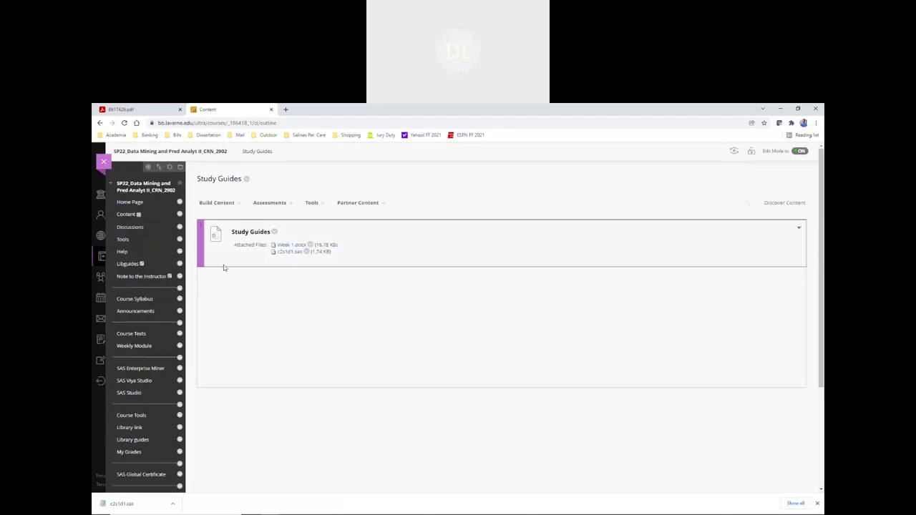
pyautogui.scroll(-2, 203, 282)
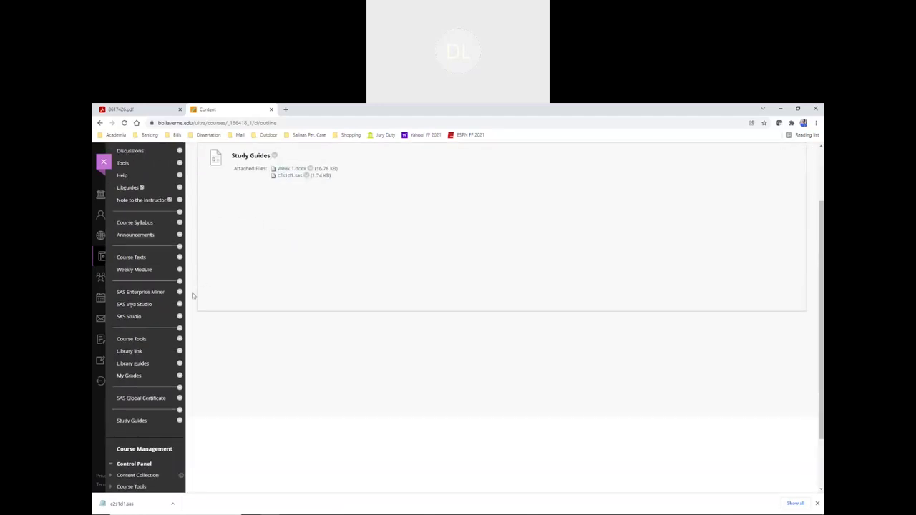
pyautogui.click(133, 422)
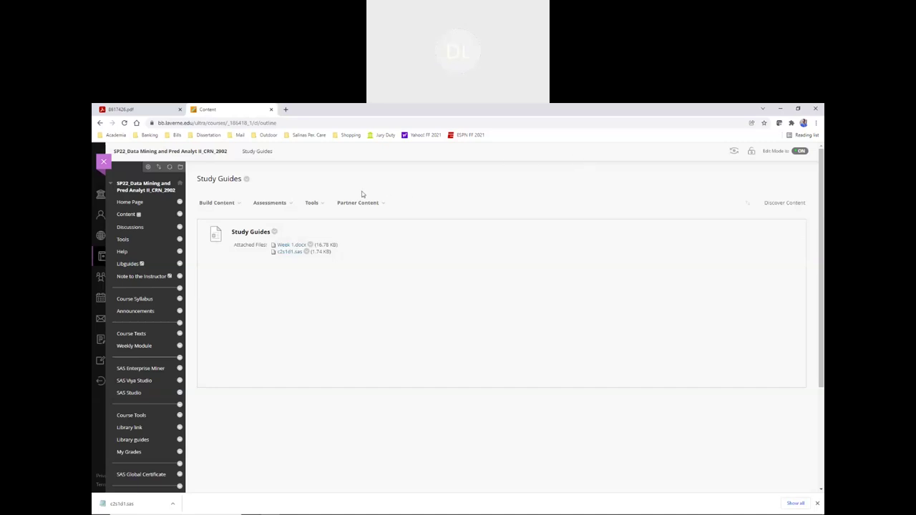
pyautogui.scroll(-1, 139, 403)
pyautogui.scroll(1, 276, 375)
# - Open c2s1d1 from the assignment folder in a maximized Notepad and review its full code
pyautogui.hotkey('alt', 'Tab')
pyautogui.hotkey('alt', 'Tab')
pyautogui.hotkey('alt', 'Tab')
pyautogui.hotkey('alt', 'Tab')
pyautogui.hotkey('alt', 'Tab')
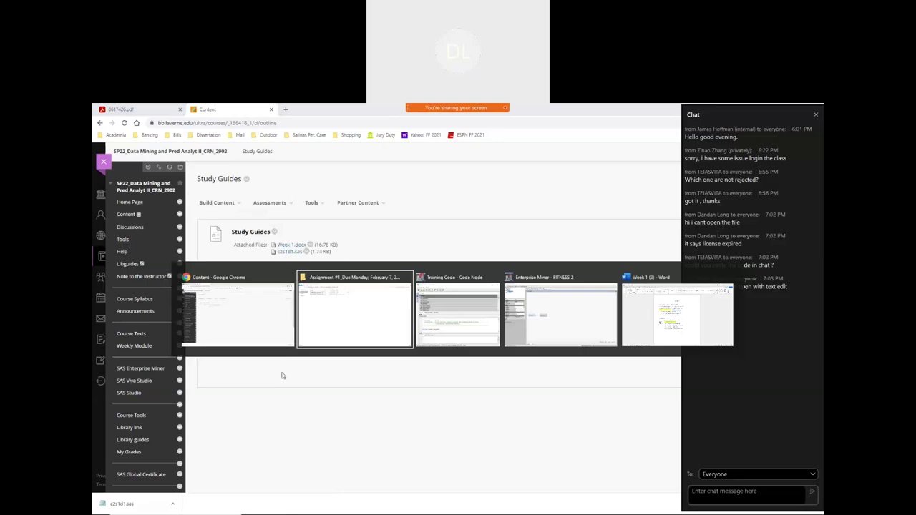
pyautogui.hotkey('alt', 'Tab')
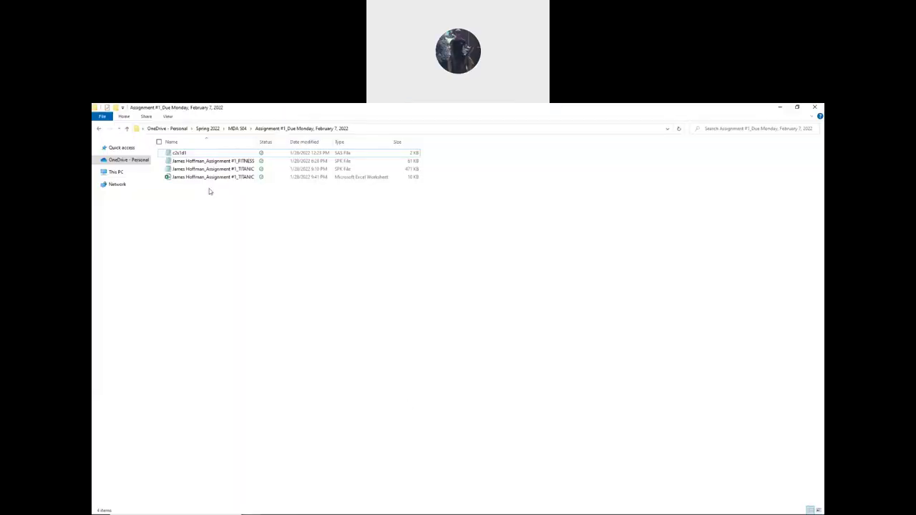
pyautogui.doubleClick(192, 154)
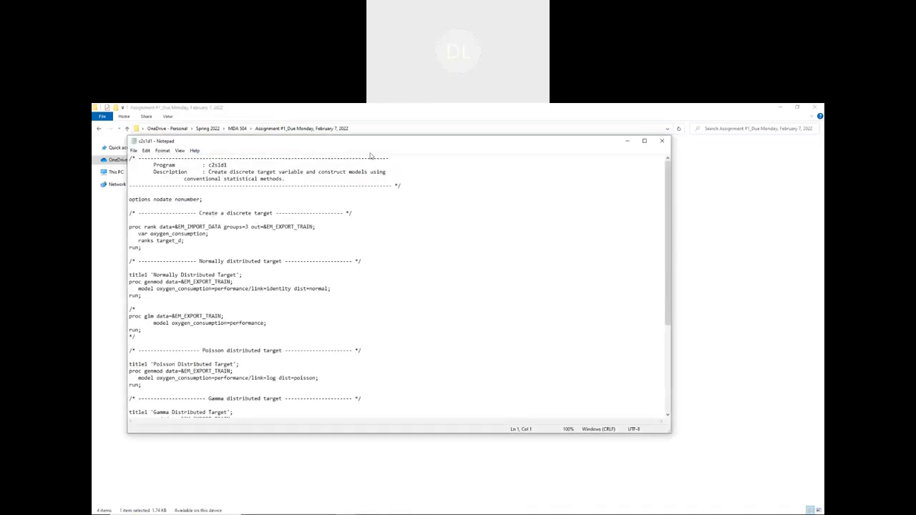
pyautogui.click(645, 141)
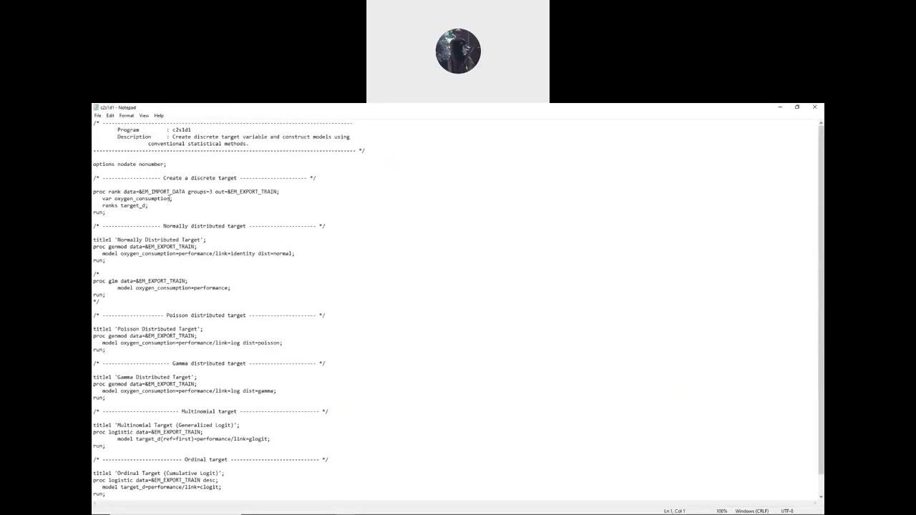
pyautogui.moveTo(93, 123); pyautogui.dragTo(335, 510)
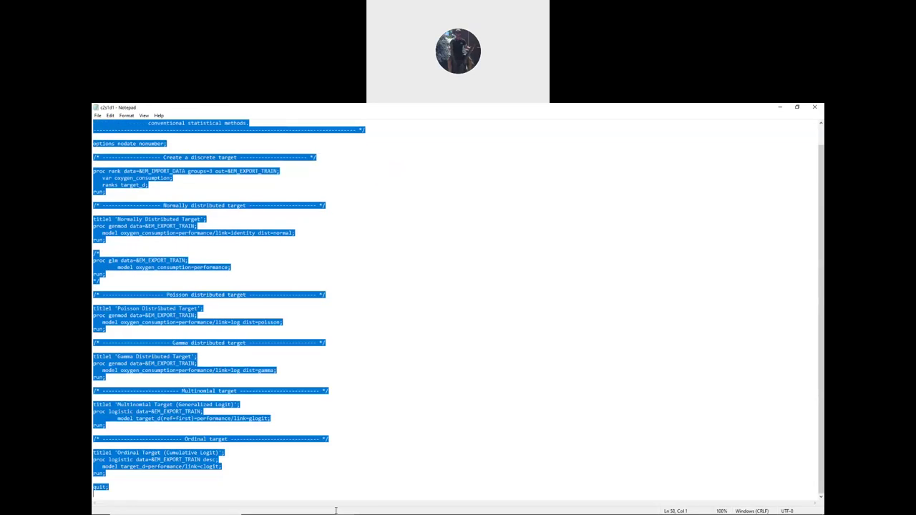
pyautogui.scroll(1, 280, 417)
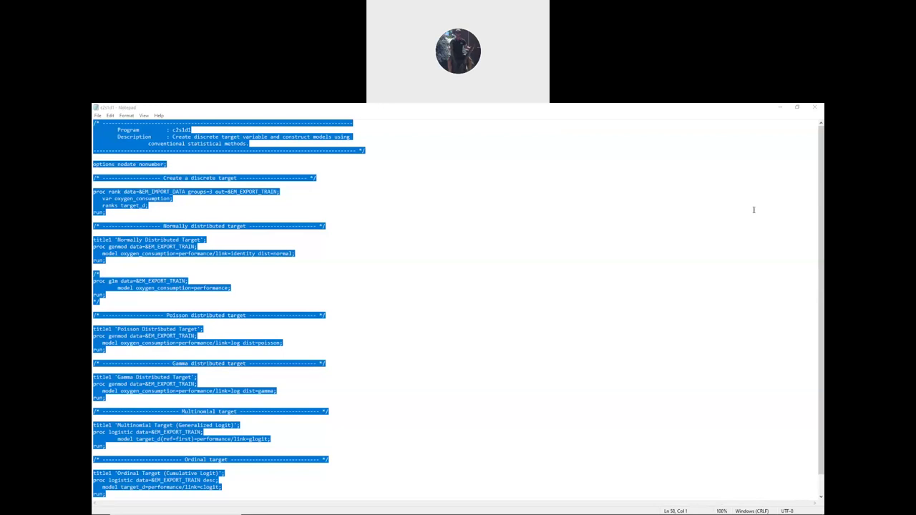
pyautogui.click(378, 230)
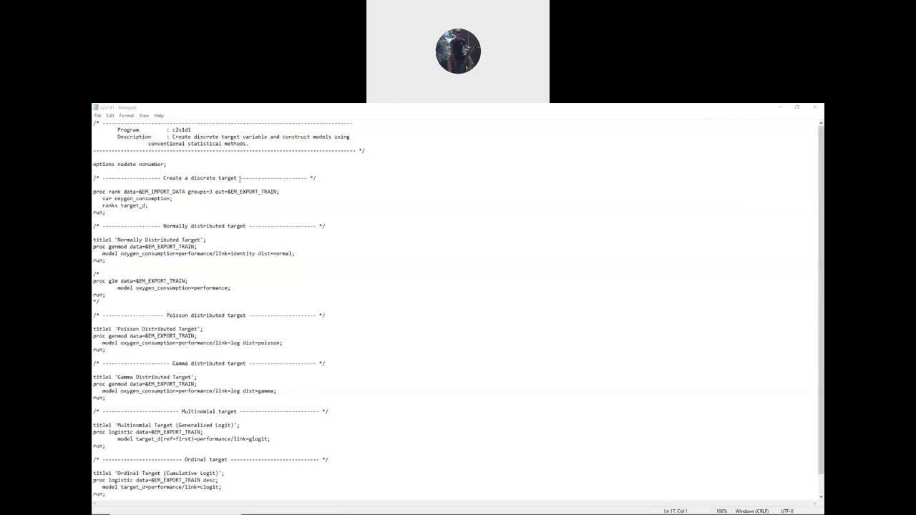
pyautogui.click(214, 112)
pyautogui.click(97, 115)
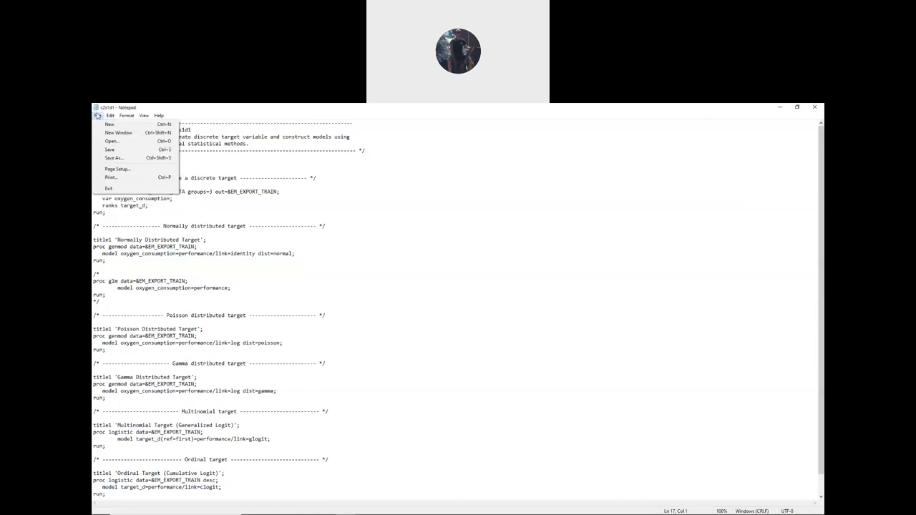
# - Save the code as 'Assignment 1 Code.sas' with the file type set to All Files
pyautogui.click(115, 157)
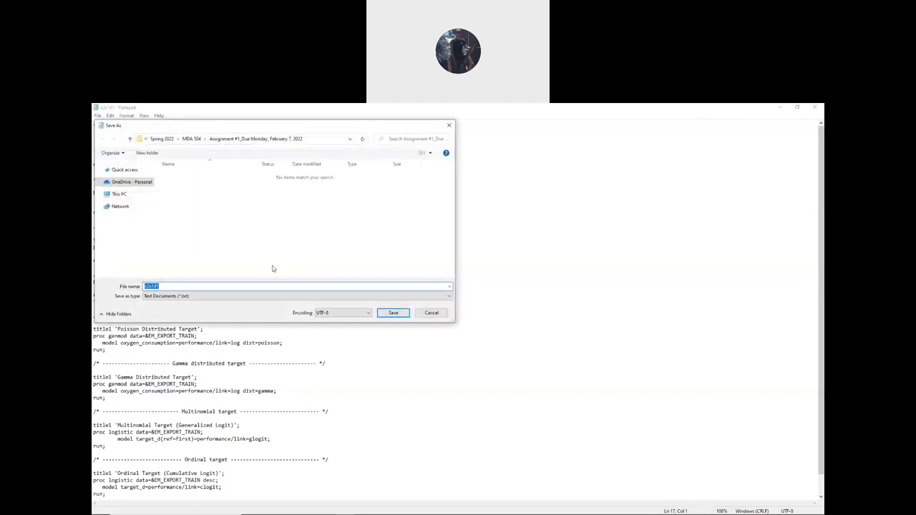
pyautogui.press('End')
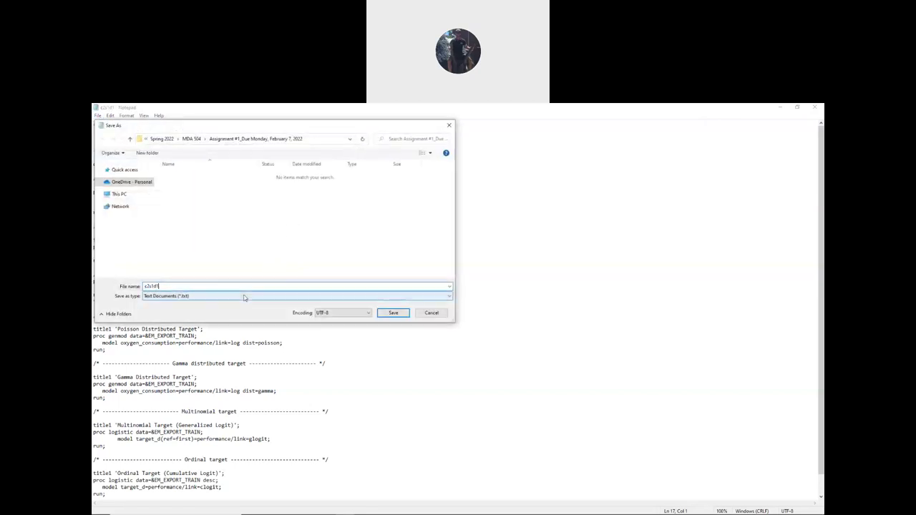
pyautogui.press('BackSpace')
pyautogui.press('BackSpace')
pyautogui.press('BackSpace')
pyautogui.press('BackSpace')
pyautogui.press('BackSpace')
pyautogui.press('BackSpace')
pyautogui.write('A')
pyautogui.write('Cod')
pyautogui.click(179, 303)
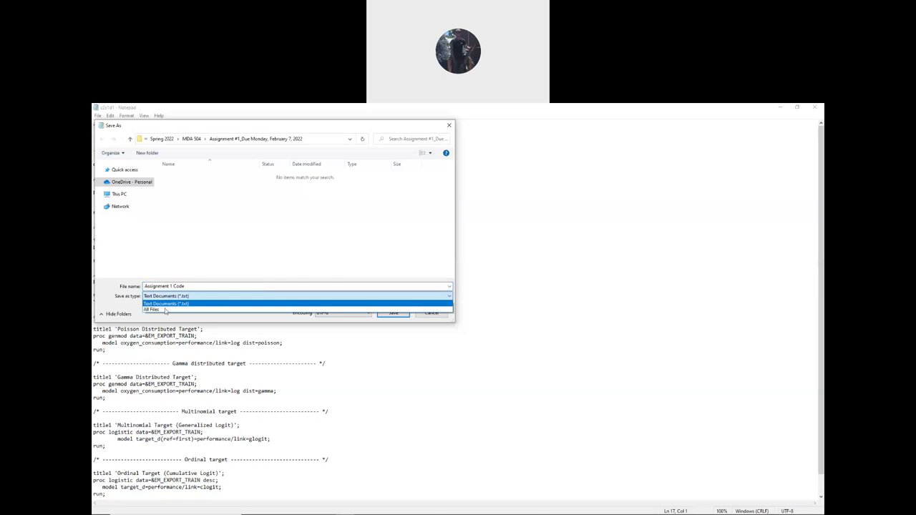
pyautogui.click(177, 310)
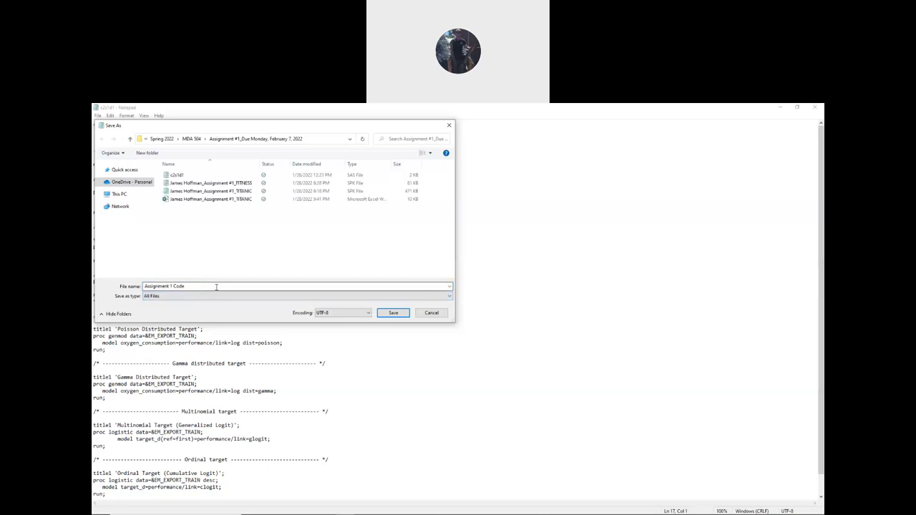
pyautogui.click(217, 286)
pyautogui.click(213, 285)
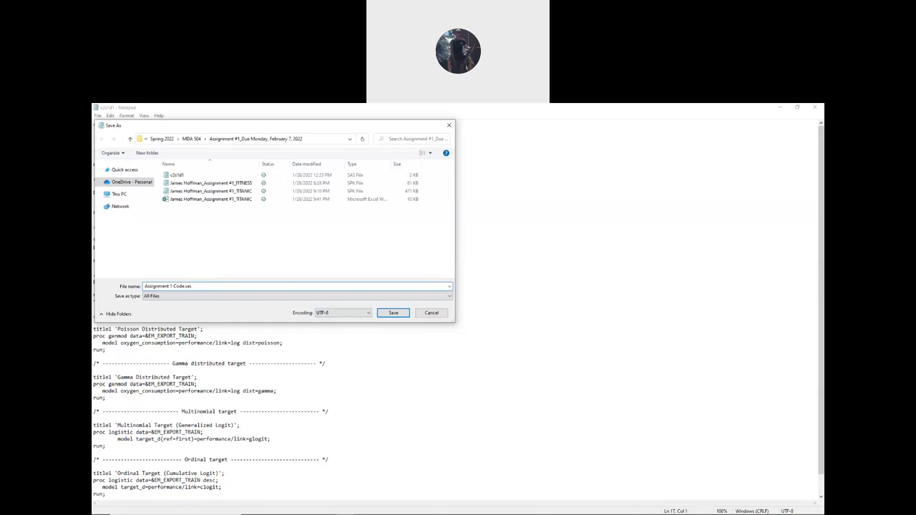
pyautogui.click(393, 313)
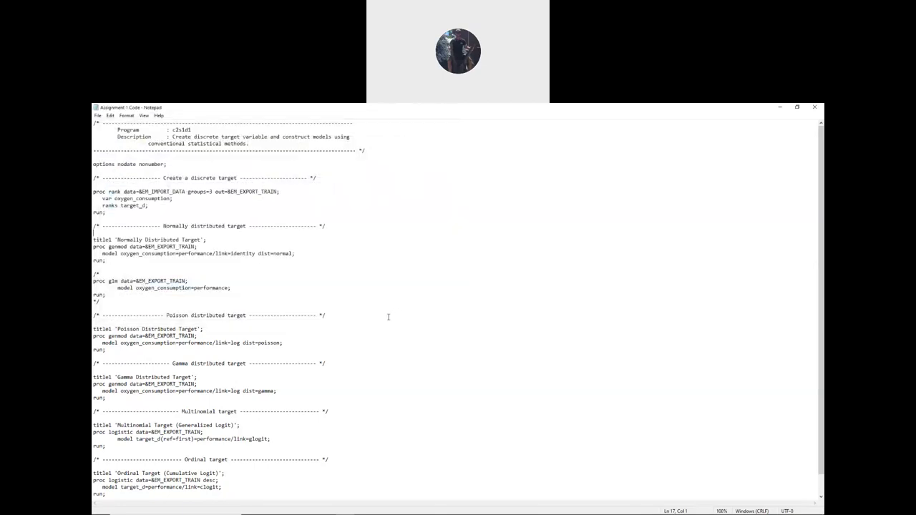
# - Close c2s1d1, then open Assignment 1 Code to check its contents and close it
pyautogui.click(815, 107)
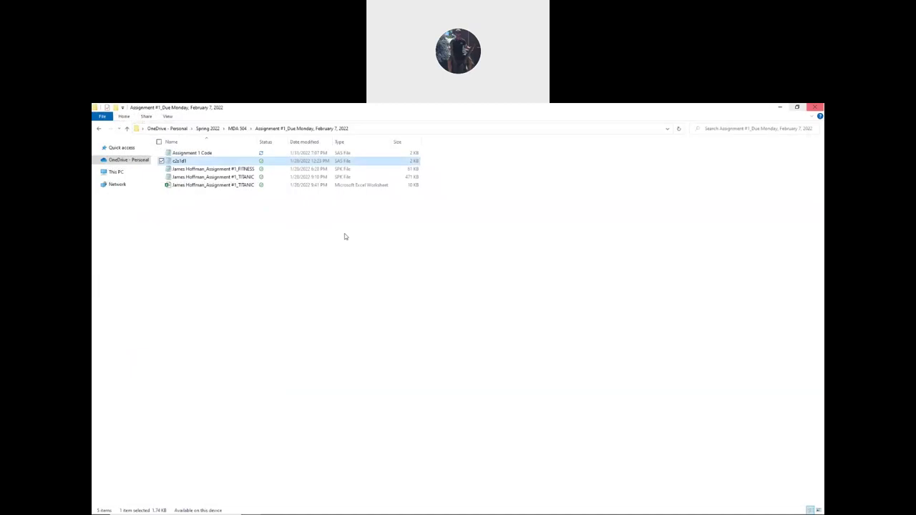
pyautogui.click(277, 245)
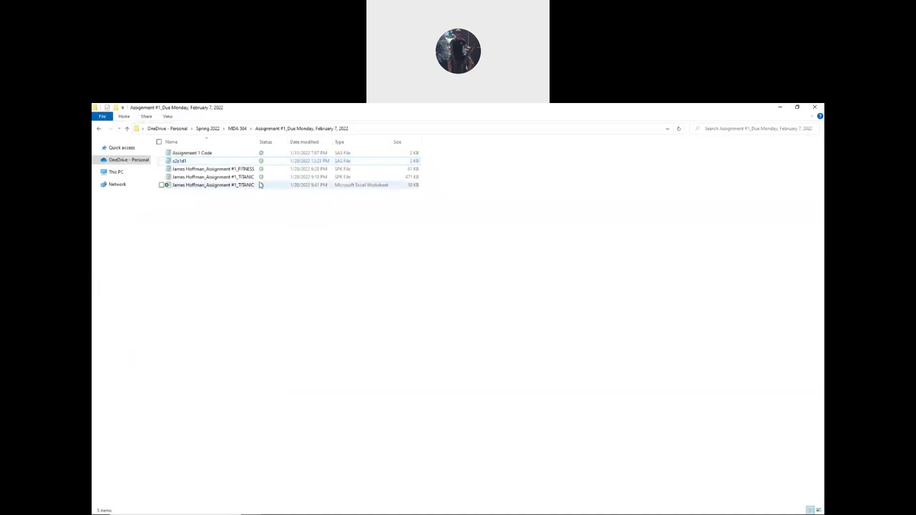
pyautogui.doubleClick(222, 153)
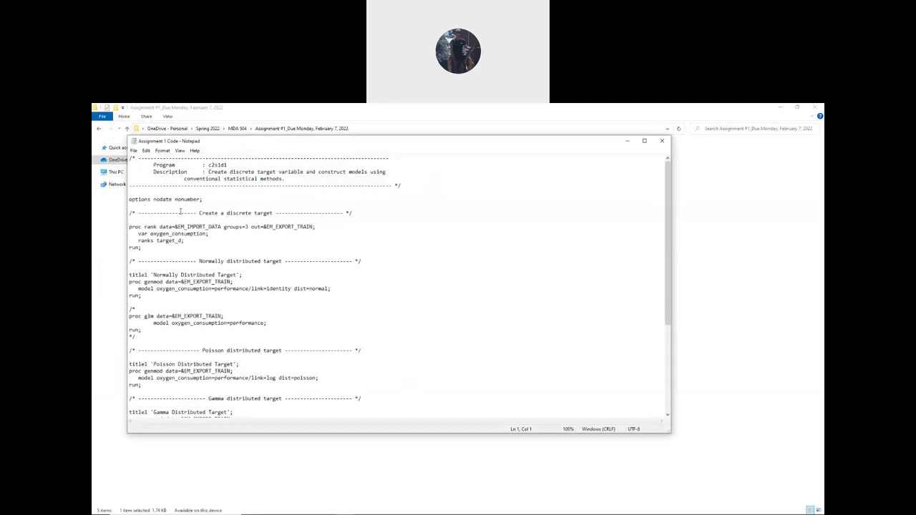
pyautogui.scroll(-7, 181, 211)
pyautogui.scroll(7, 183, 211)
pyautogui.click(661, 140)
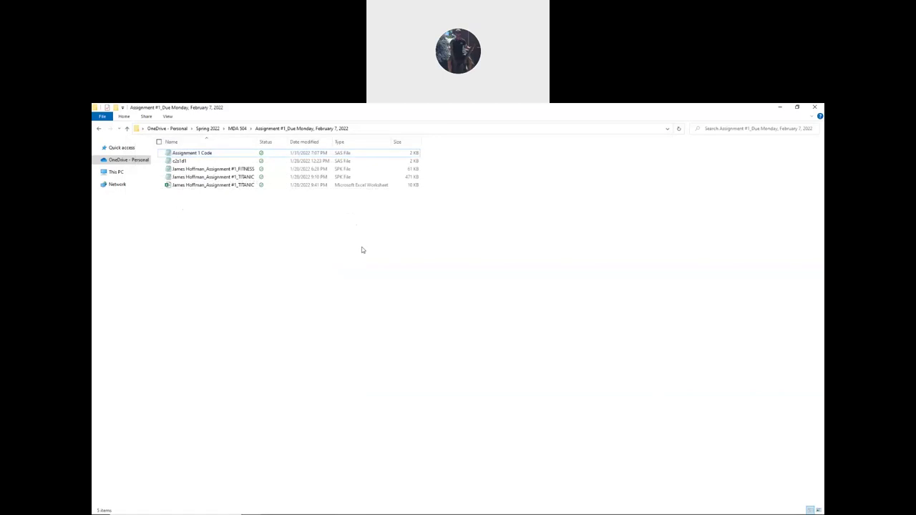
# - Bring the Chrome window with the Blackboard course site back to the front
pyautogui.moveTo(345, 505)
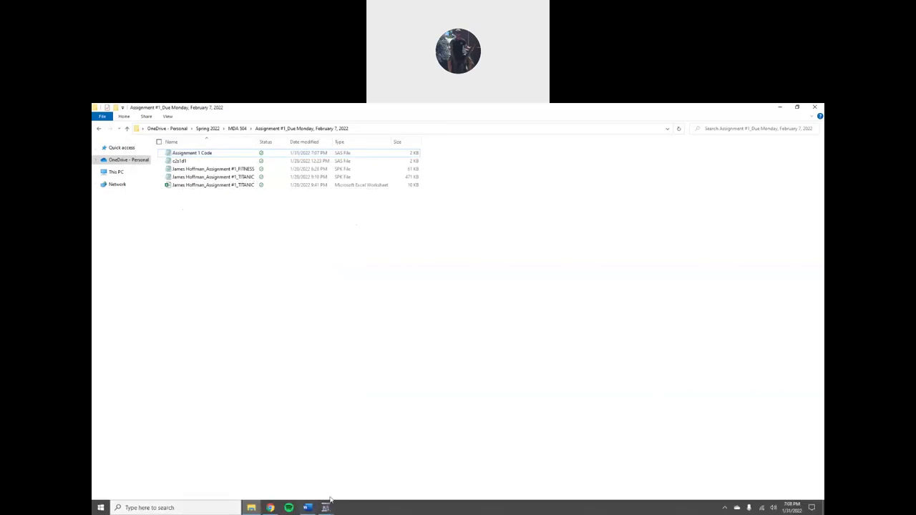
pyautogui.moveTo(308, 509)
pyautogui.click(270, 508)
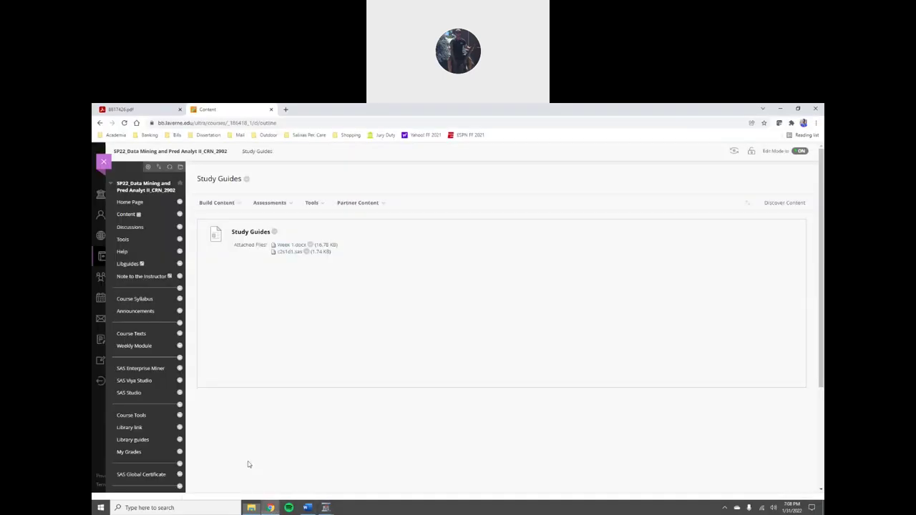
# - Edit the Study Guides item to attach Assignment 1 Code.sas, remove c2s1d1.sas, and submit
pyautogui.click(241, 204)
pyautogui.click(276, 235)
pyautogui.click(286, 259)
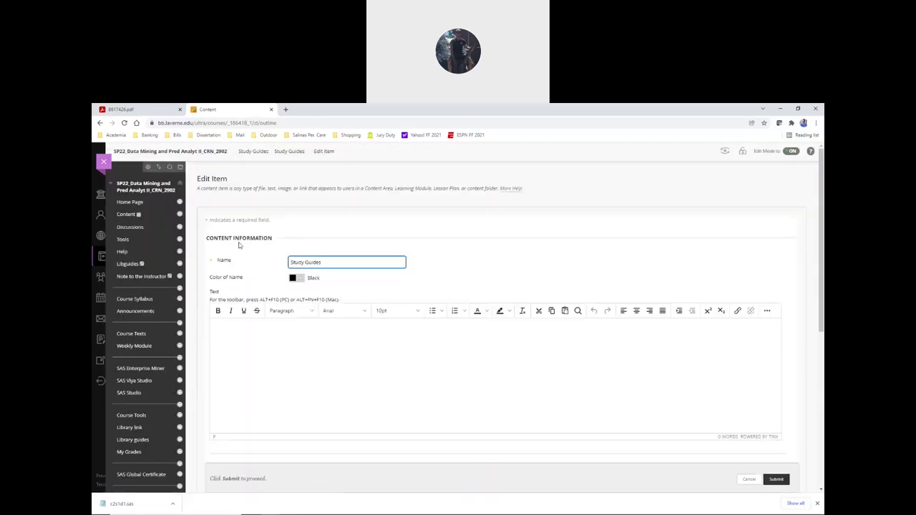
pyautogui.scroll(-3, 207, 246)
pyautogui.scroll(1, 208, 248)
pyautogui.click(328, 301)
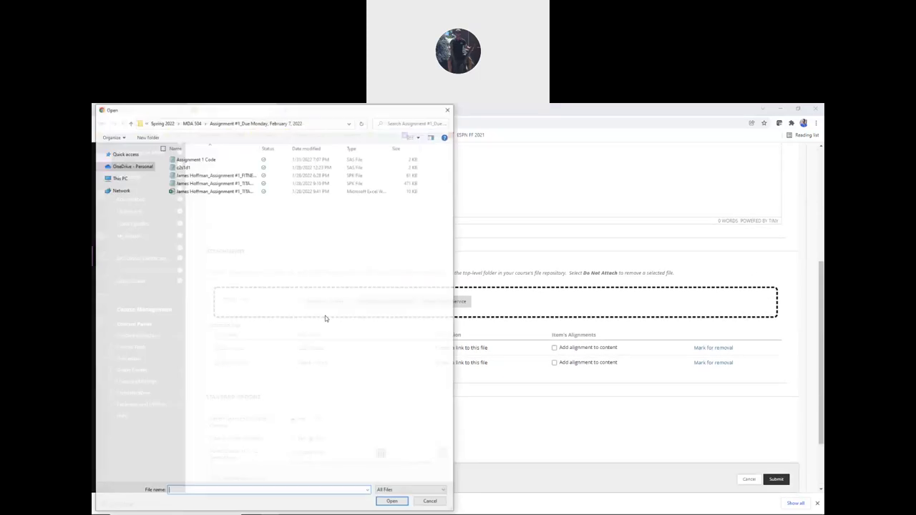
pyautogui.click(203, 160)
pyautogui.click(394, 504)
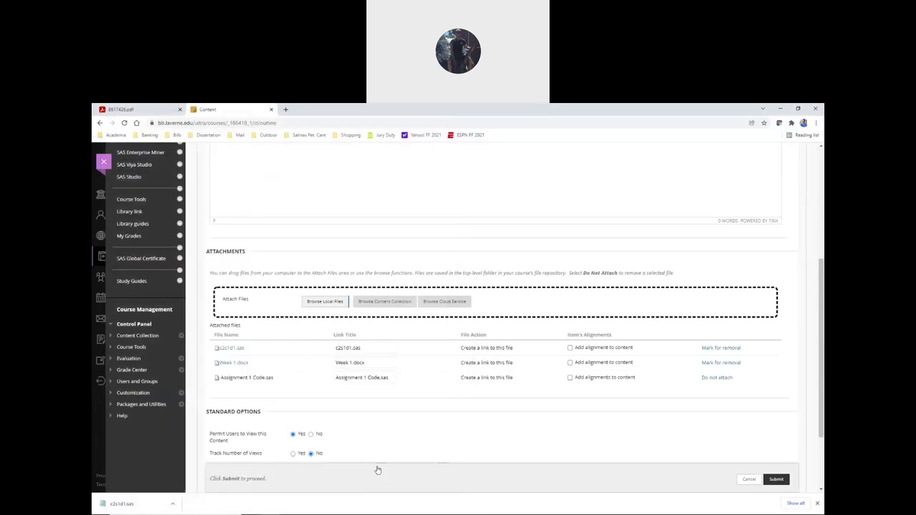
pyautogui.scroll(-1, 229, 318)
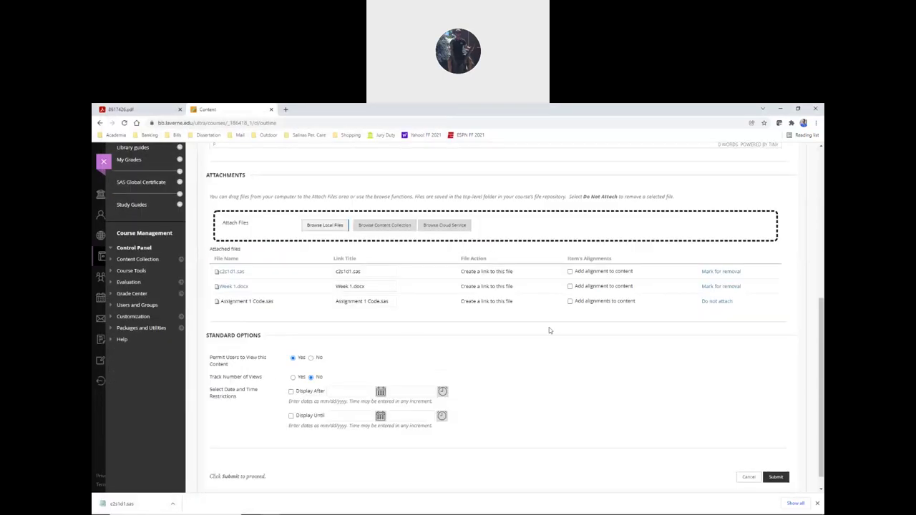
pyautogui.click(720, 272)
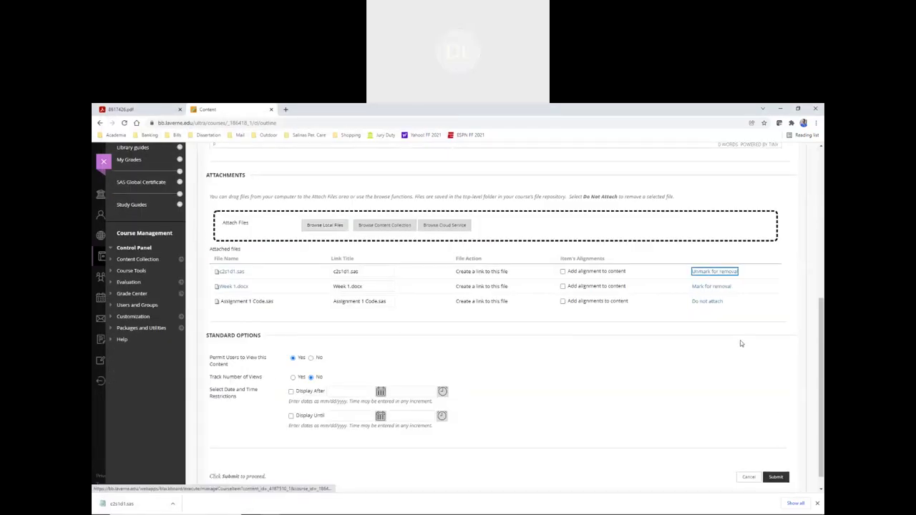
pyautogui.click(778, 478)
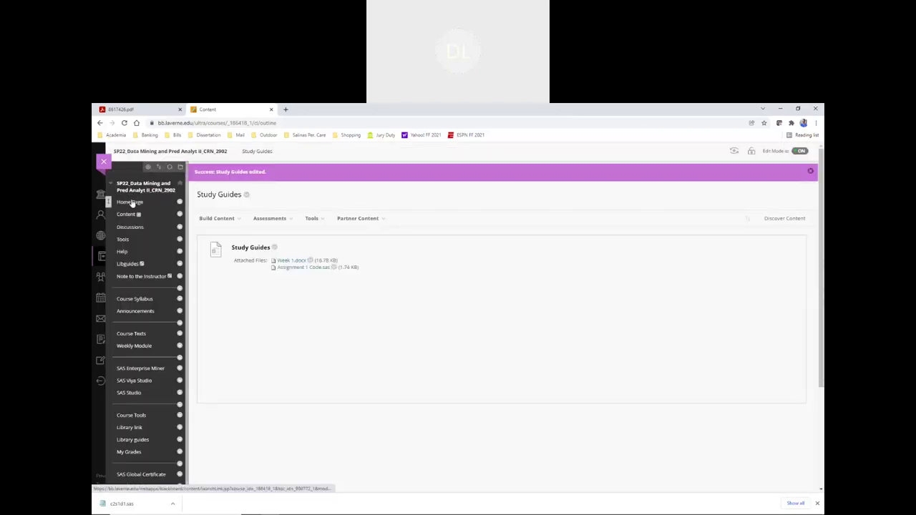
# - Download the attached Assignment 1 Code.sas from Study Guides, check its contents, and close it
pyautogui.click(134, 203)
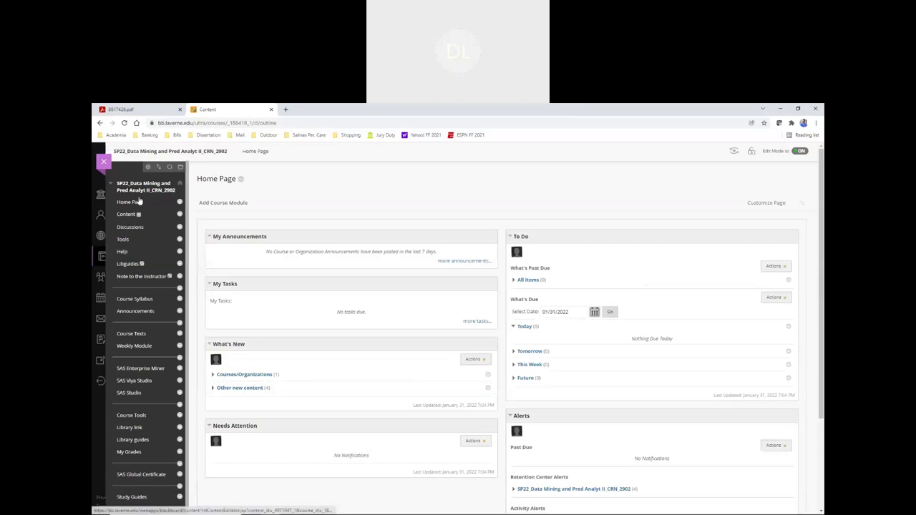
pyautogui.scroll(-3, 144, 236)
pyautogui.click(132, 375)
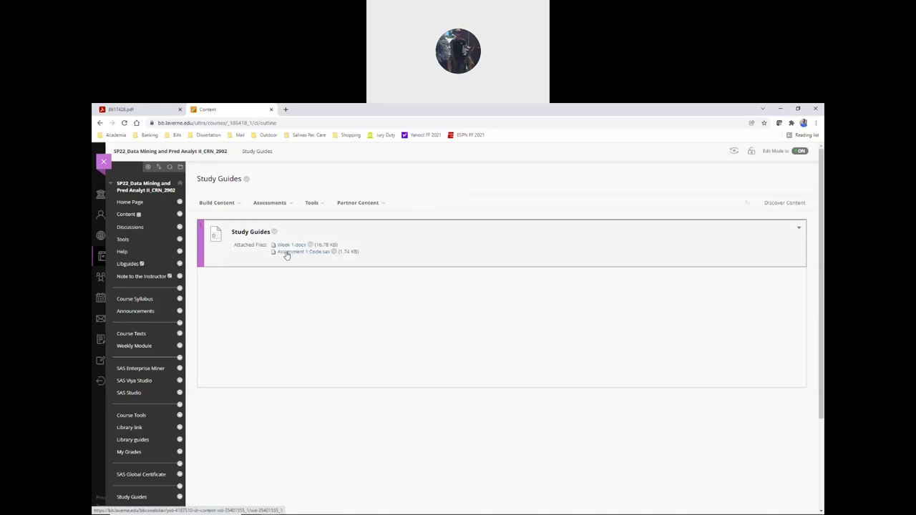
pyautogui.click(286, 254)
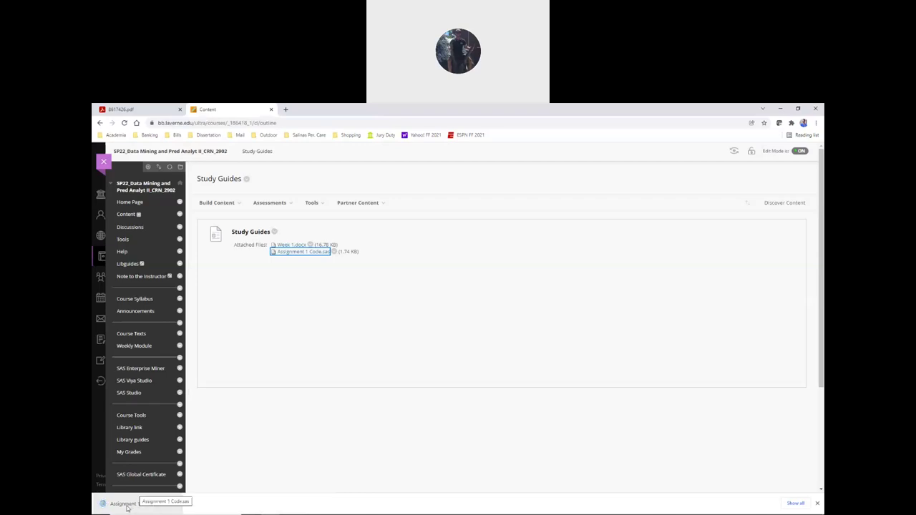
pyautogui.click(123, 504)
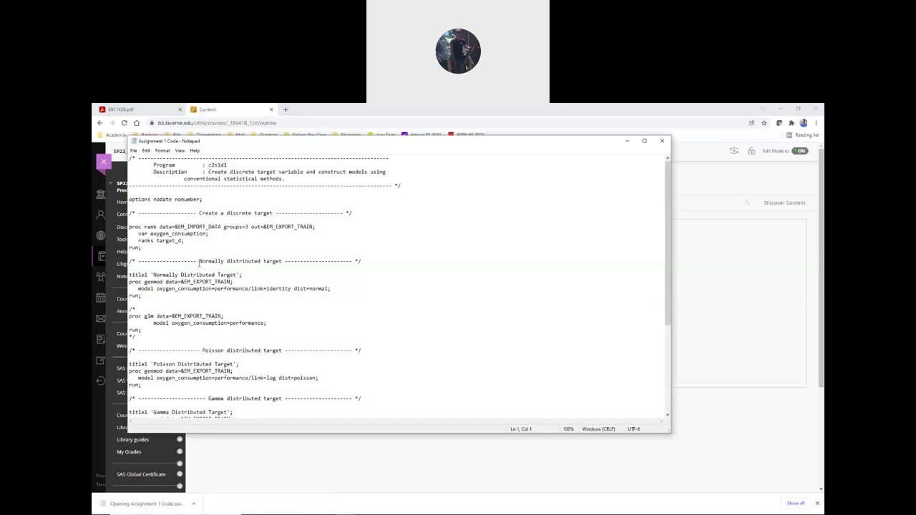
pyautogui.scroll(-8, 201, 253)
pyautogui.scroll(8, 202, 265)
pyautogui.click(664, 143)
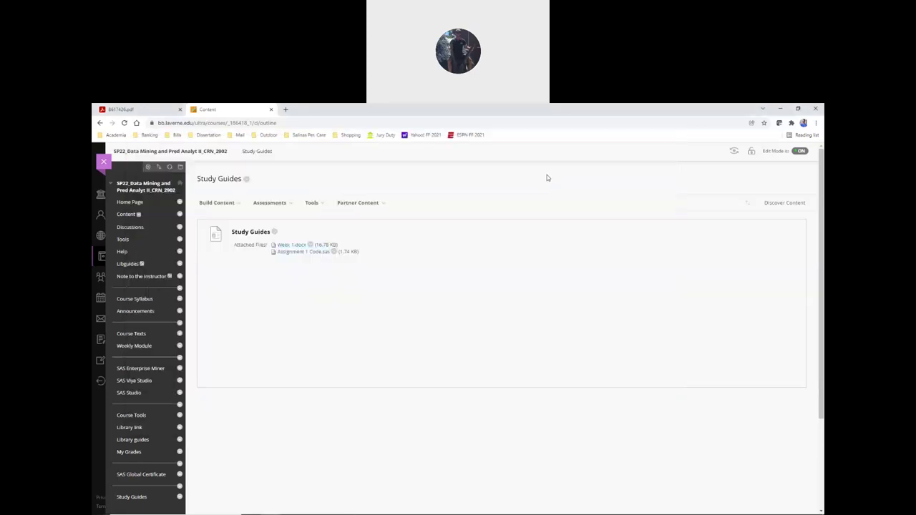
# - Switch back to the Assignment #1 folder in File Explorer
pyautogui.hotkey('alt', 'Tab')
pyautogui.hotkey('alt', 'Tab')
pyautogui.hotkey('alt', 'Tab')
pyautogui.hotkey('alt', 'Tab')
pyautogui.hotkey('alt', 'Tab')
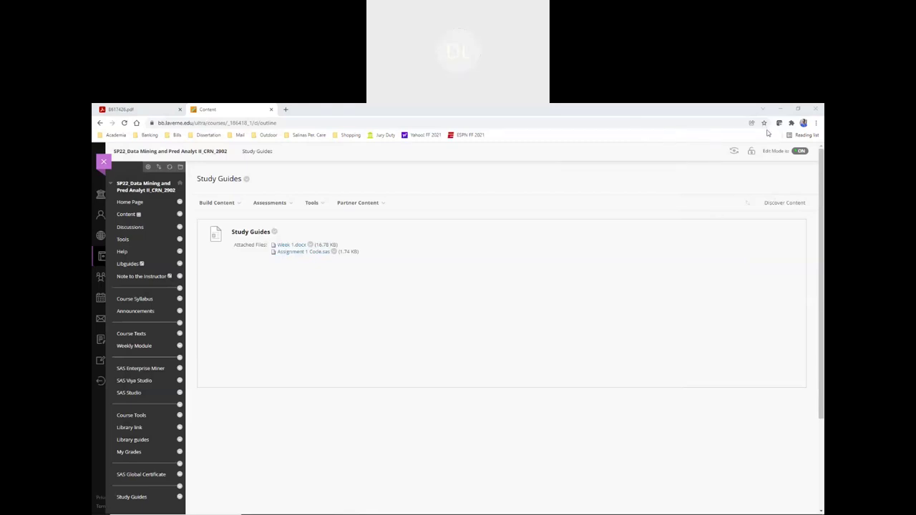
pyautogui.click(569, 186)
pyautogui.hotkey('alt', 'Tab')
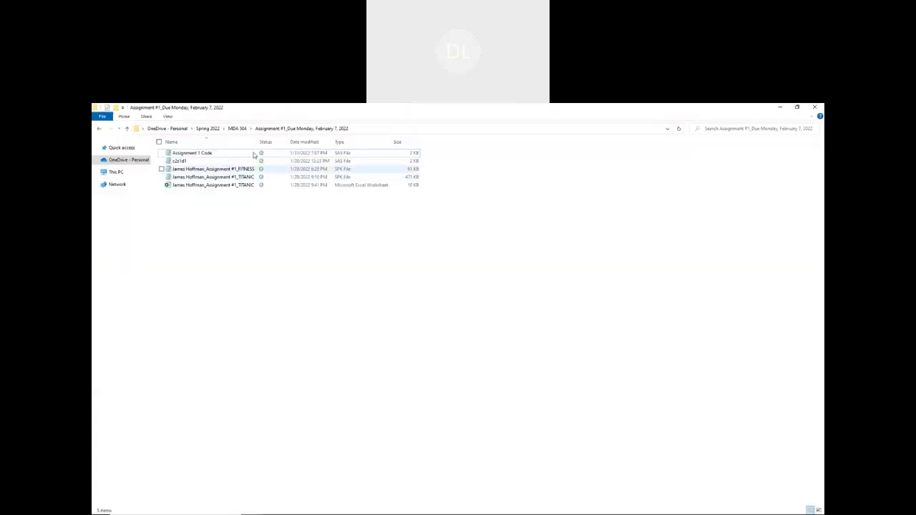
# - Delete Assignment 1 Code from the folder and open c2s1d1 maximized in Notepad
pyautogui.click(257, 154)
pyautogui.click(199, 153)
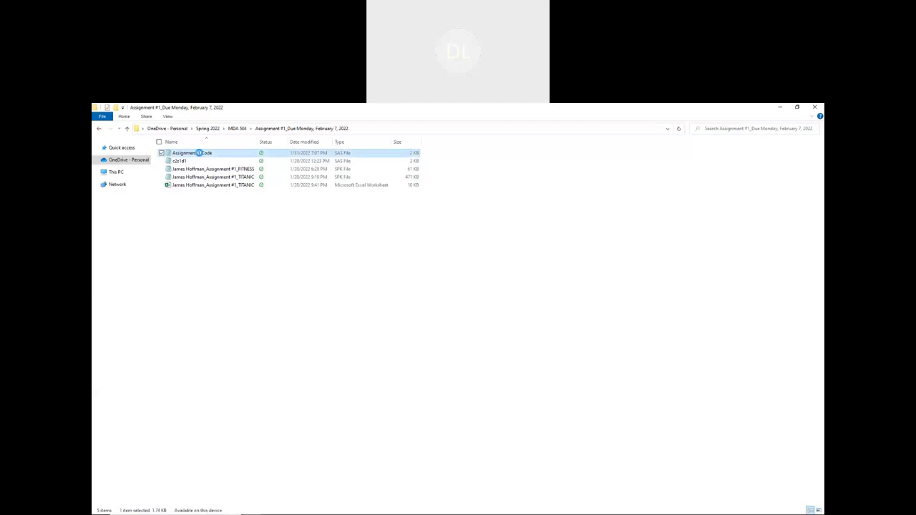
pyautogui.rightClick(198, 153)
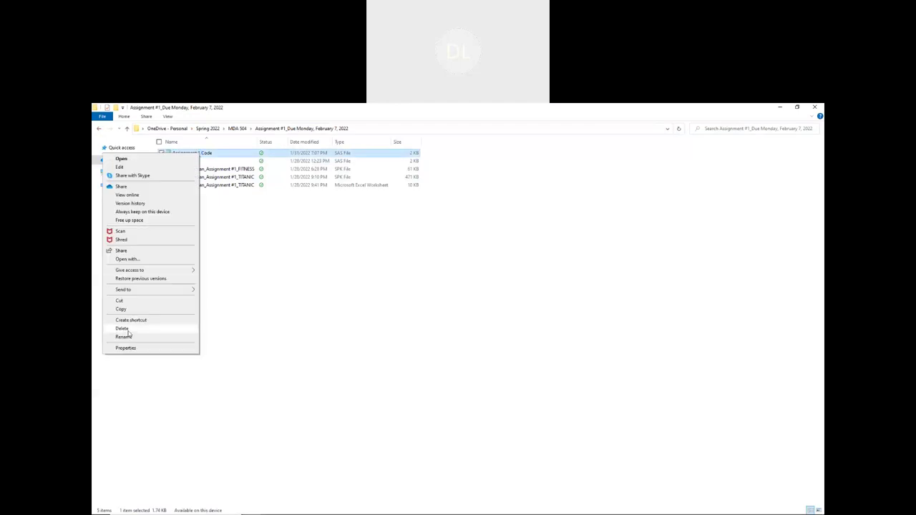
pyautogui.click(143, 330)
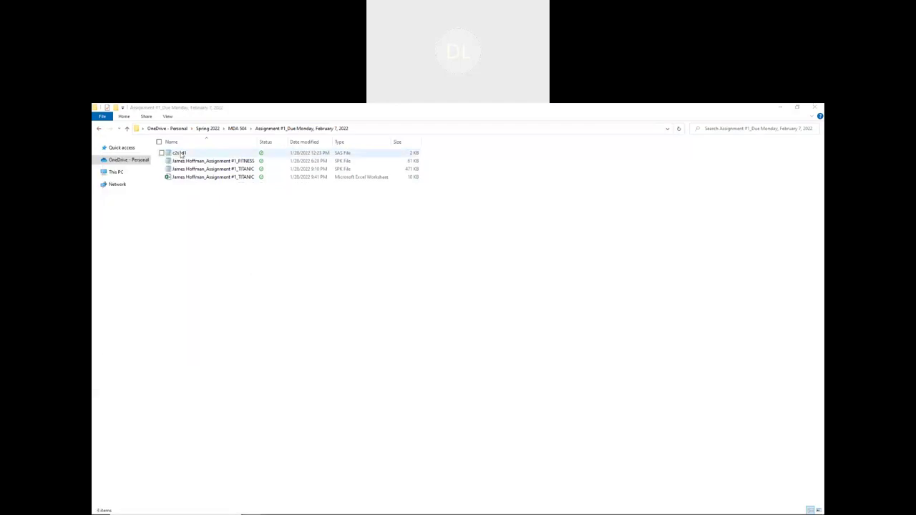
pyautogui.doubleClick(179, 153)
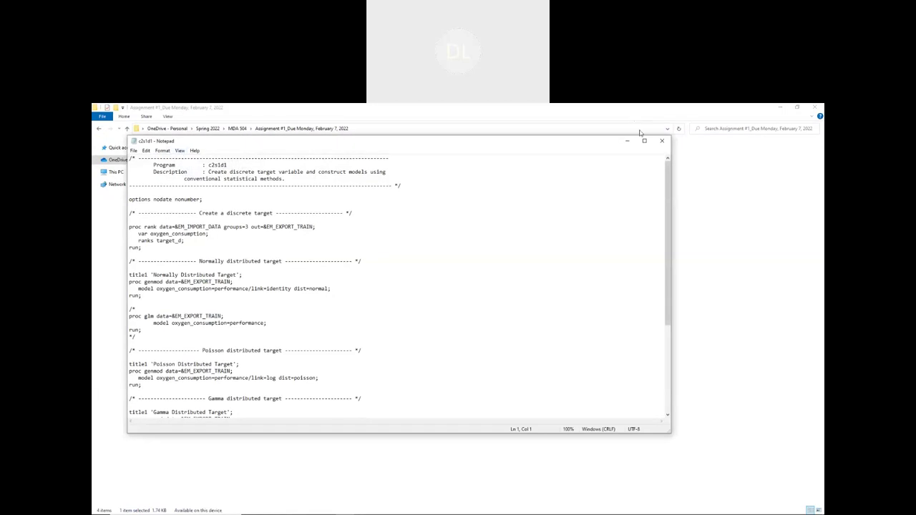
pyautogui.click(645, 142)
# - Save the code as 'Assignment #1 Code' without overwriting c2s1d1.sas, then close Notepad
pyautogui.click(98, 115)
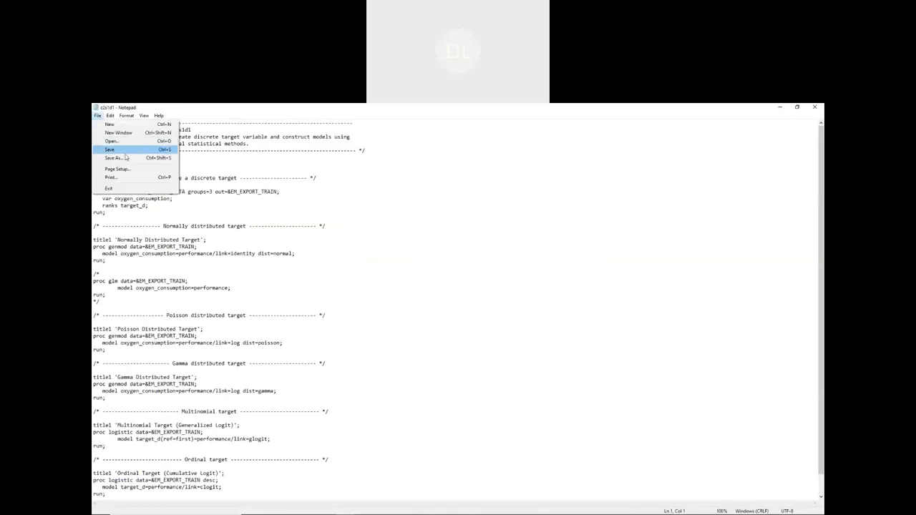
pyautogui.click(124, 159)
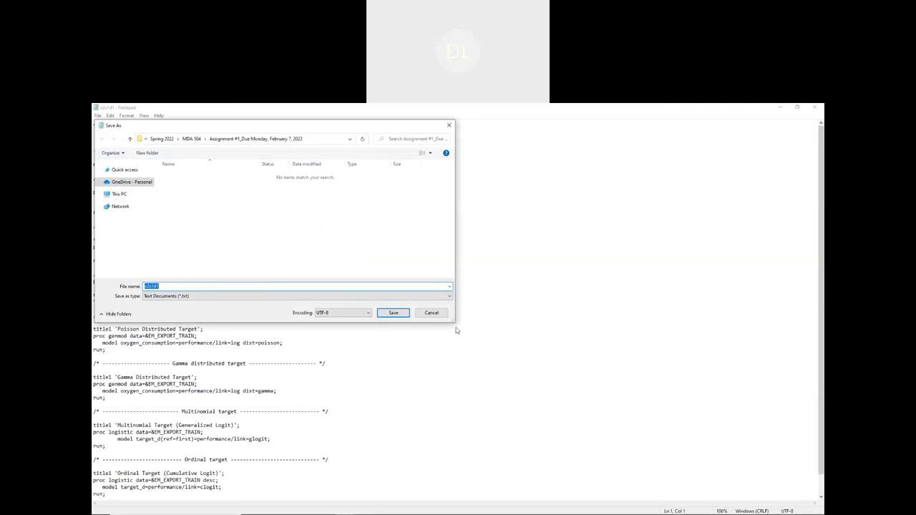
pyautogui.click(393, 315)
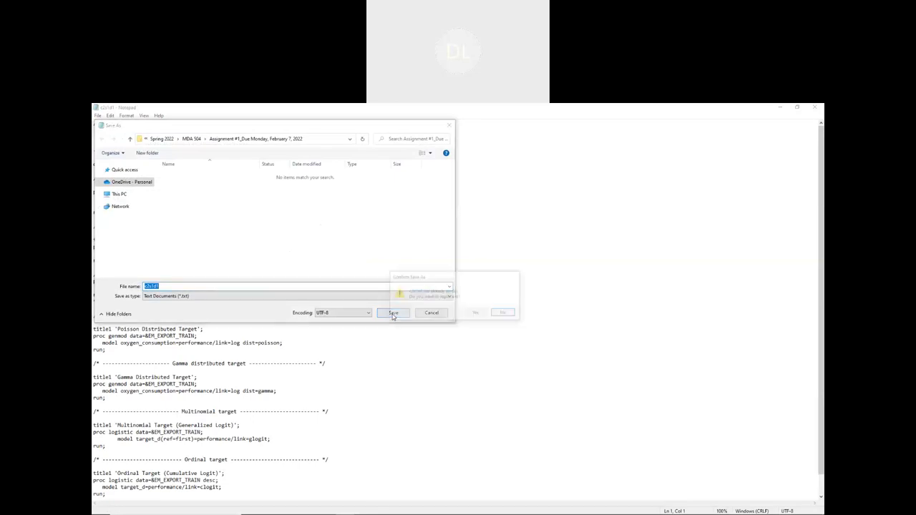
pyautogui.click(504, 313)
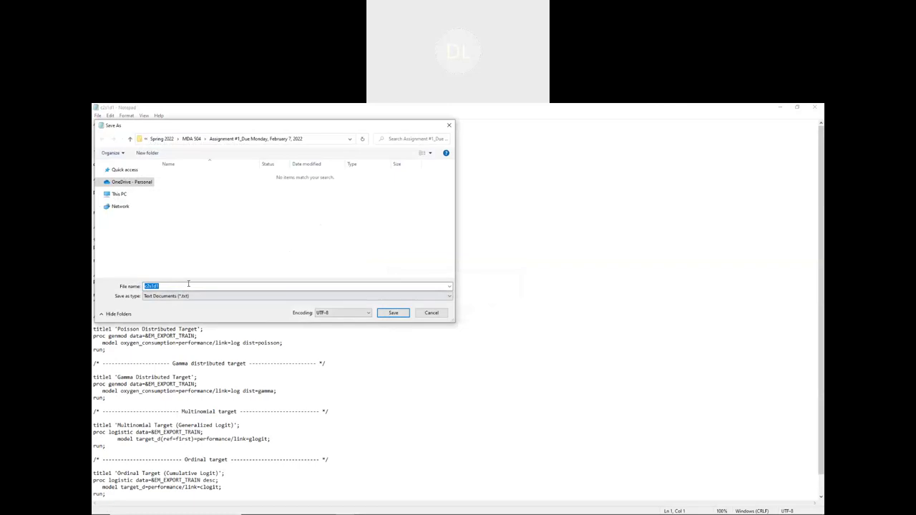
pyautogui.press('BackSpace')
pyautogui.click(390, 313)
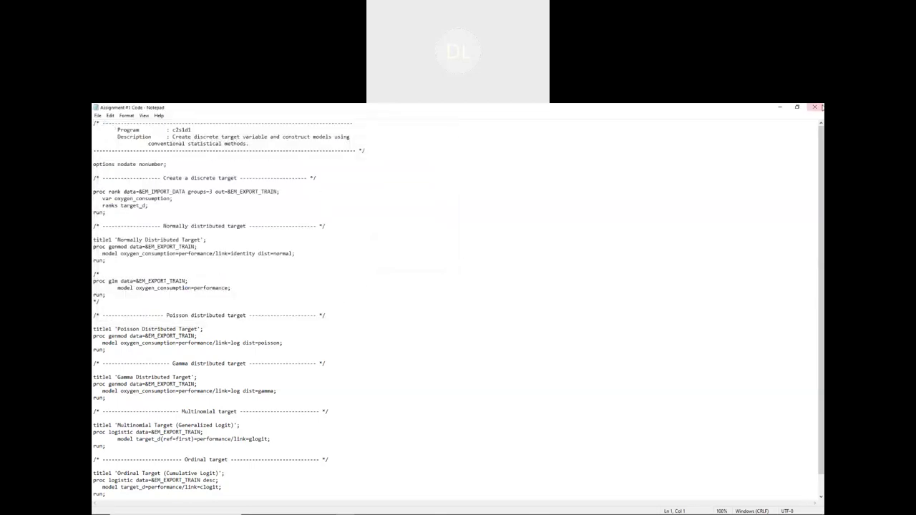
pyautogui.click(815, 107)
pyautogui.click(423, 198)
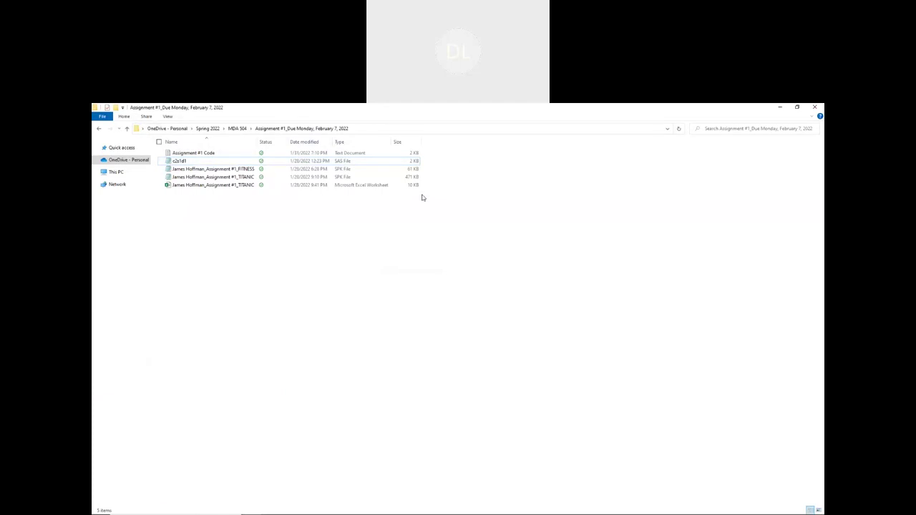
# - Check the contents of Assignment #1 Code, close it, and return to the Blackboard page
pyautogui.doubleClick(196, 153)
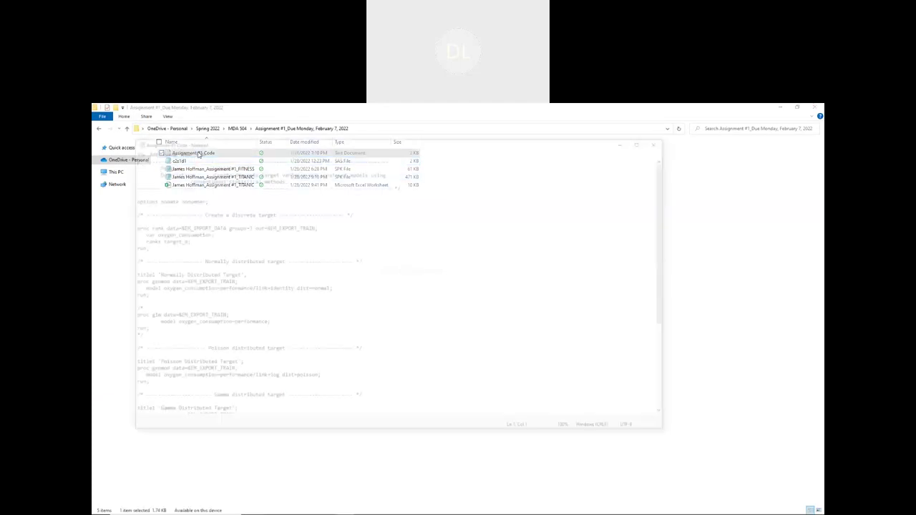
pyautogui.scroll(-7, 195, 216)
pyautogui.scroll(8, 194, 216)
pyautogui.click(661, 140)
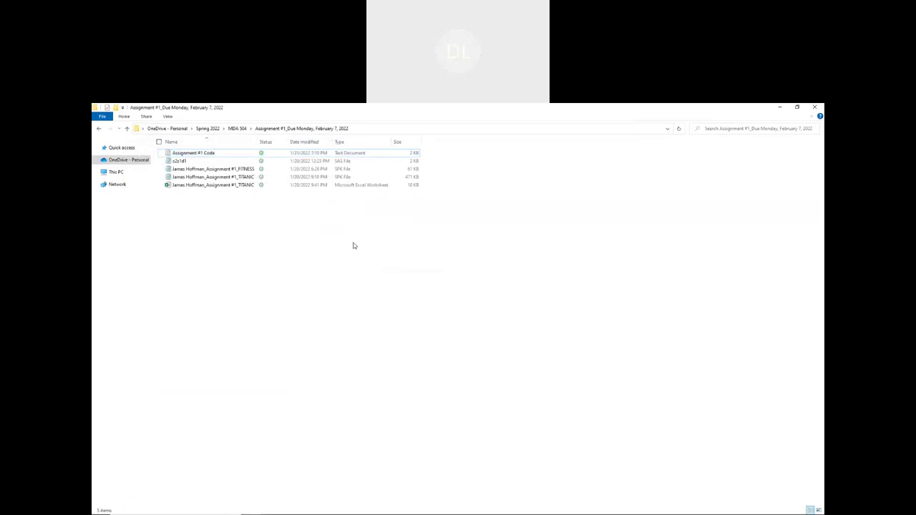
pyautogui.hotkey('alt', 'Tab')
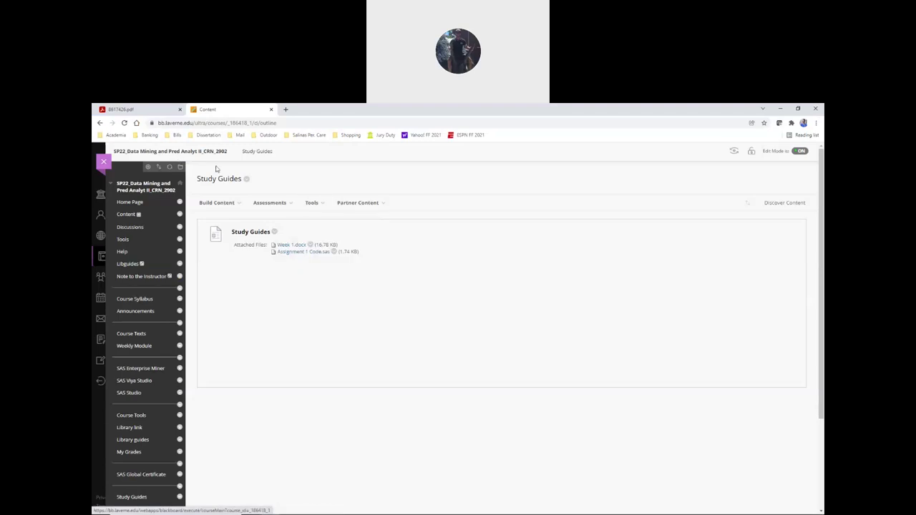
# - Edit Study Guides to attach Assignment #1 Code.txt, remove Assignment 1 Code.sas, and submit
pyautogui.click(278, 243)
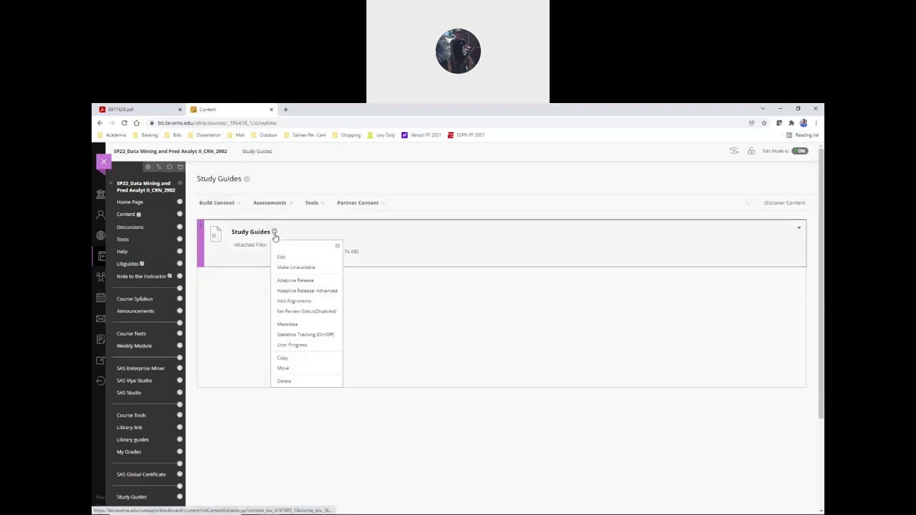
pyautogui.click(290, 256)
pyautogui.scroll(-3, 323, 251)
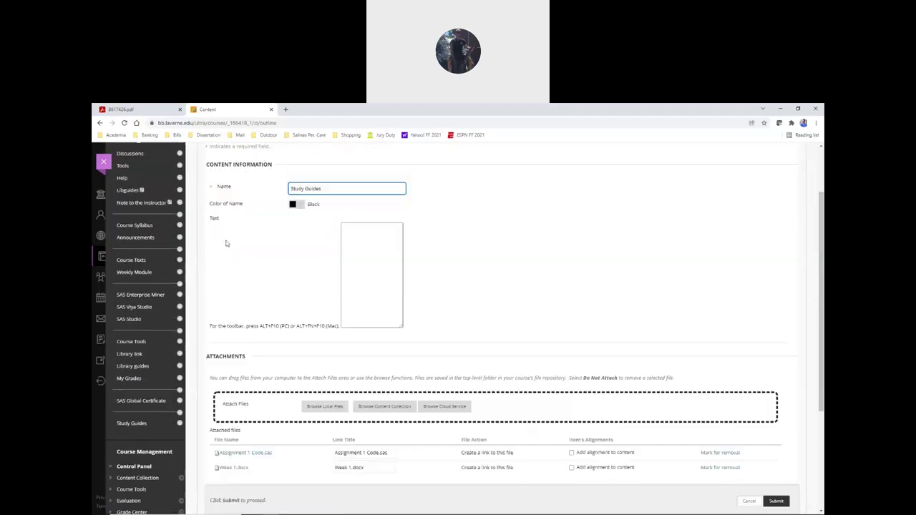
pyautogui.click(325, 281)
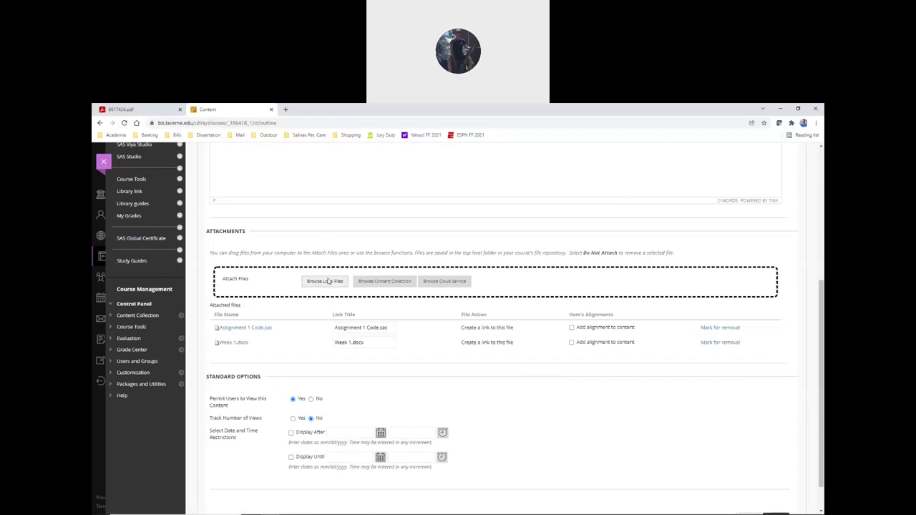
pyautogui.click(193, 159)
pyautogui.click(393, 503)
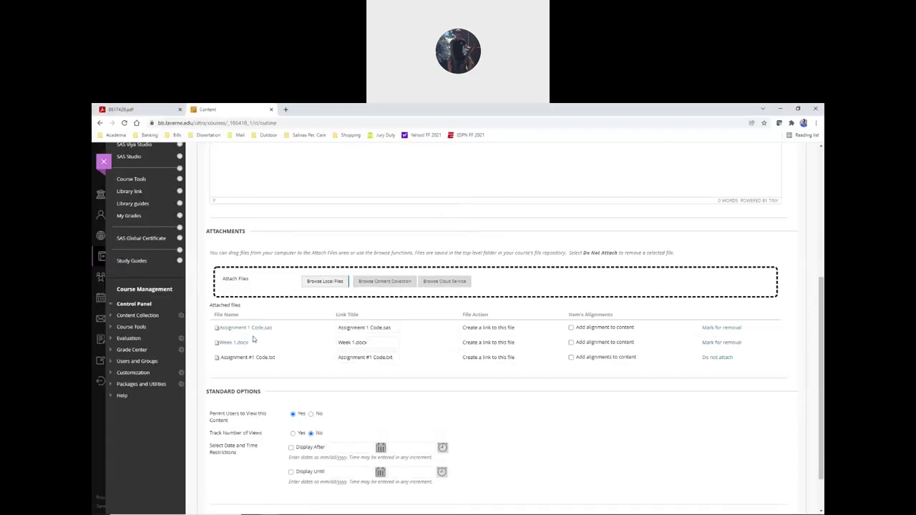
pyautogui.scroll(2, 323, 398)
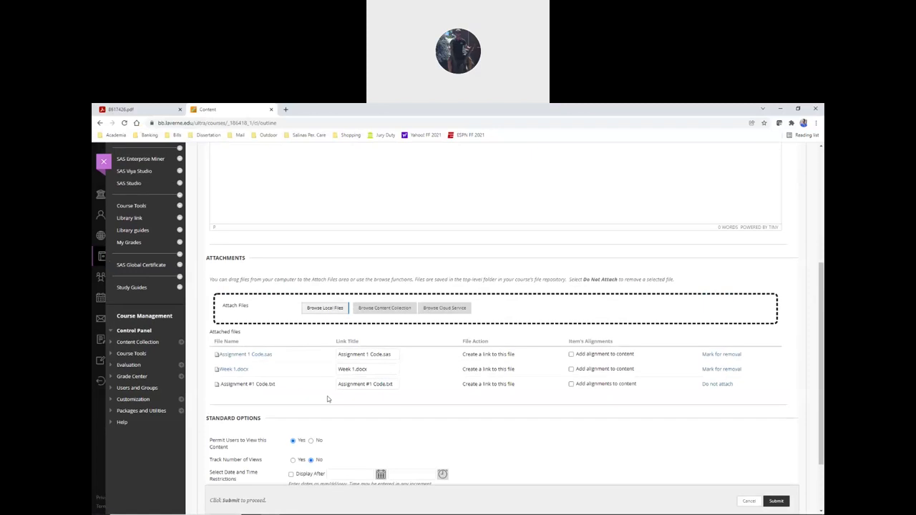
pyautogui.click(706, 354)
pyautogui.scroll(6, 256, 309)
pyautogui.scroll(-7, 403, 376)
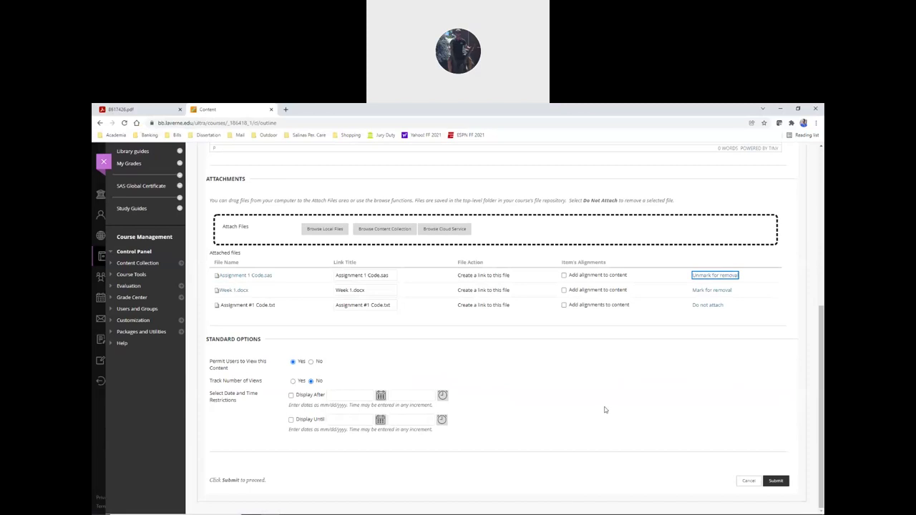
pyautogui.click(775, 480)
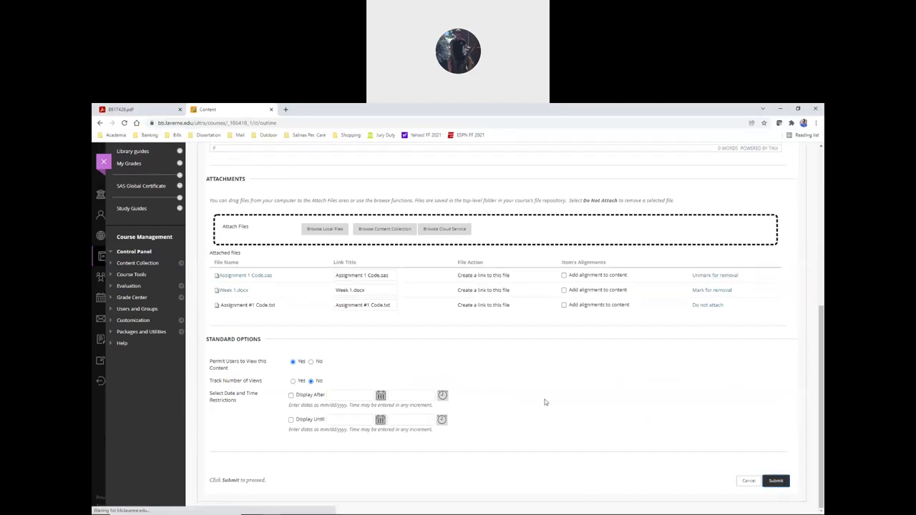
# - Return to Study Guides through the course home page and open the Assignment #1 Code.txt attachment
pyautogui.click(131, 203)
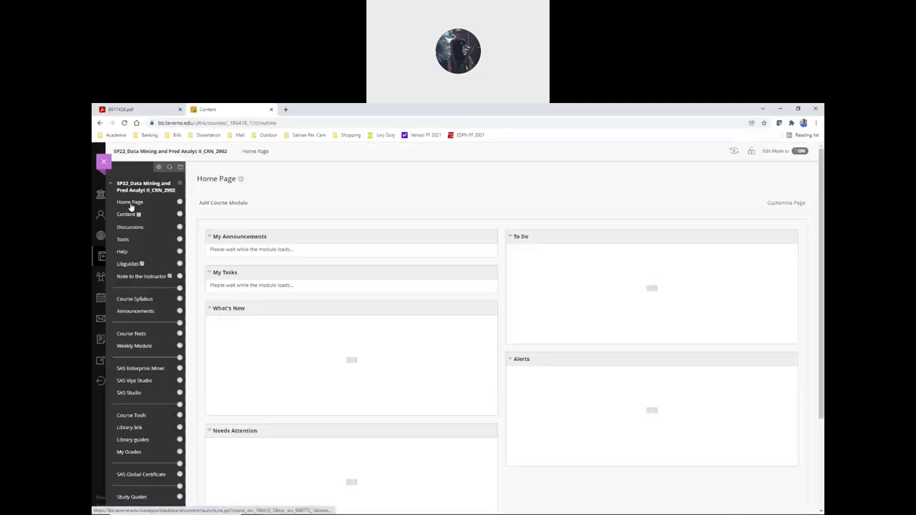
pyautogui.scroll(-5, 136, 323)
pyautogui.click(133, 376)
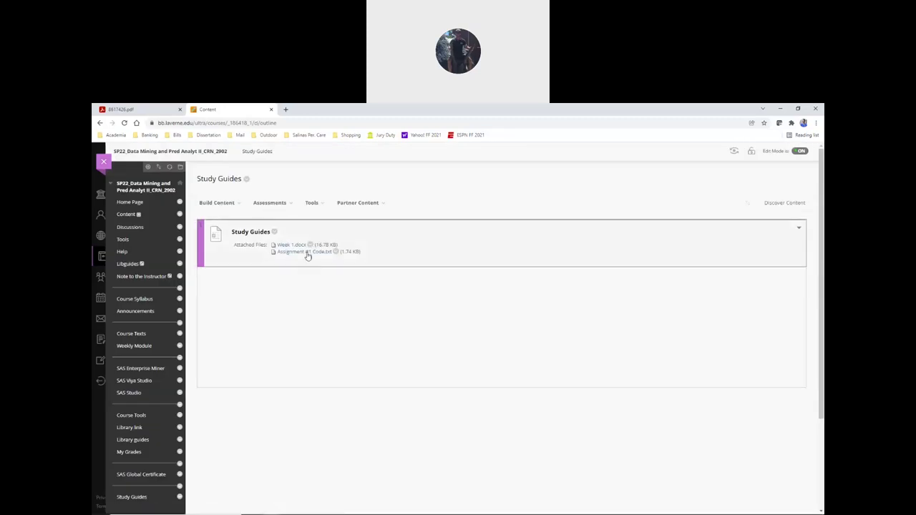
pyautogui.click(309, 253)
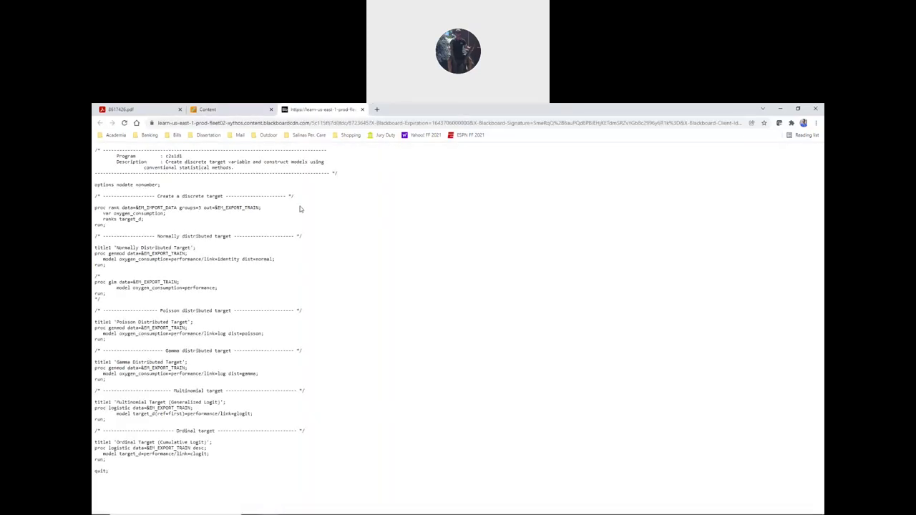
# - Reopen the Assignment #1 Code.txt attachment to show its SAS program in the browser
pyautogui.click(363, 110)
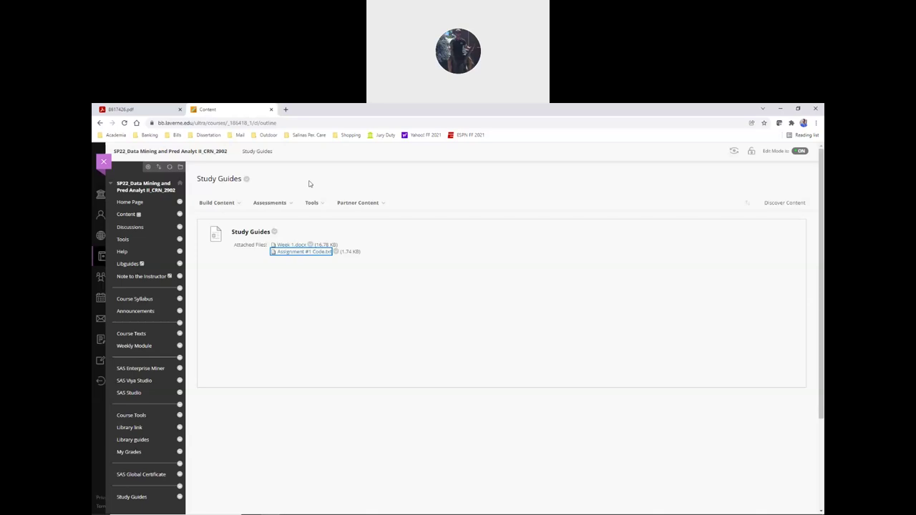
pyautogui.click(299, 252)
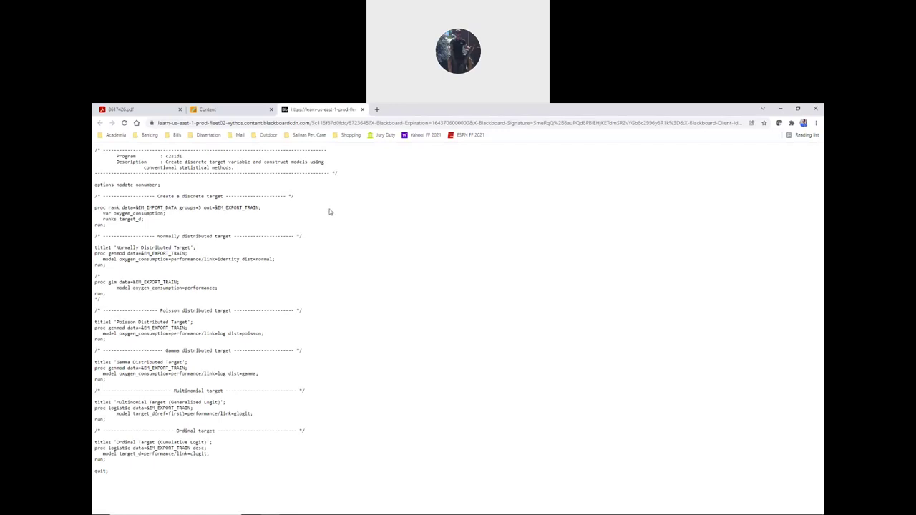
pyautogui.click(215, 109)
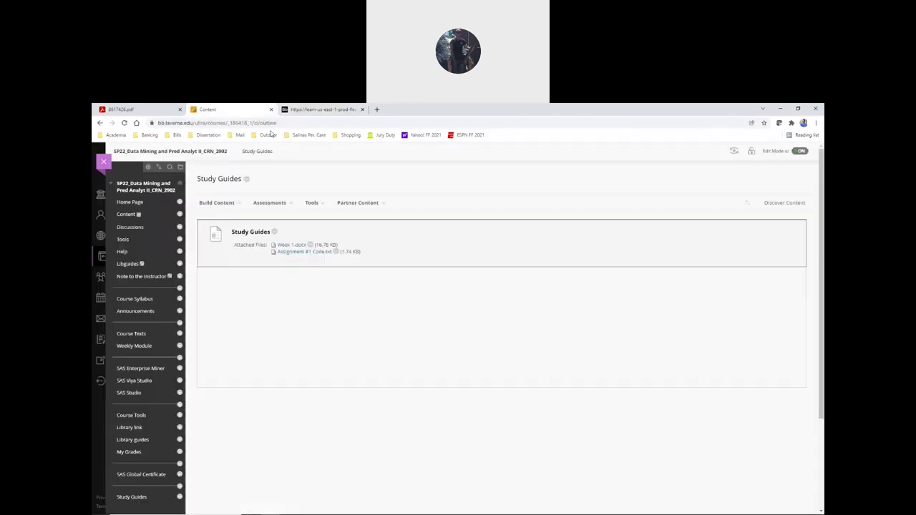
pyautogui.click(382, 170)
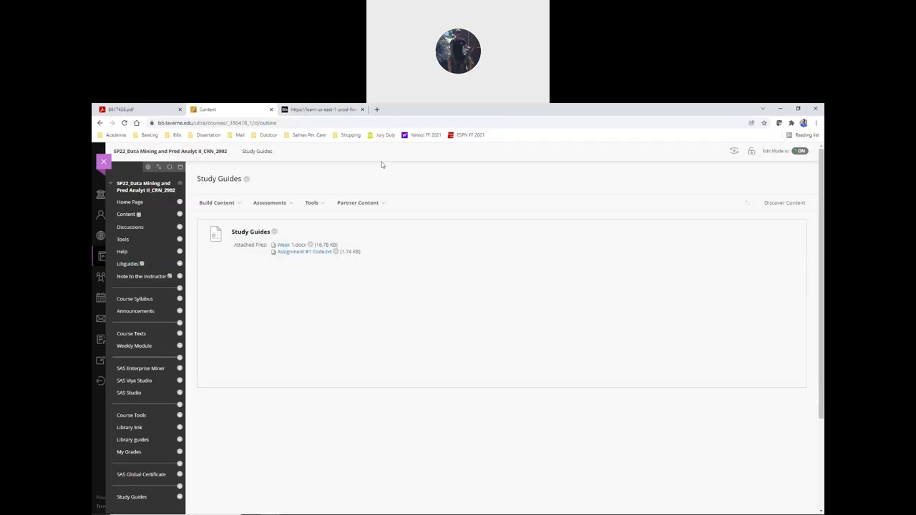
pyautogui.click(326, 110)
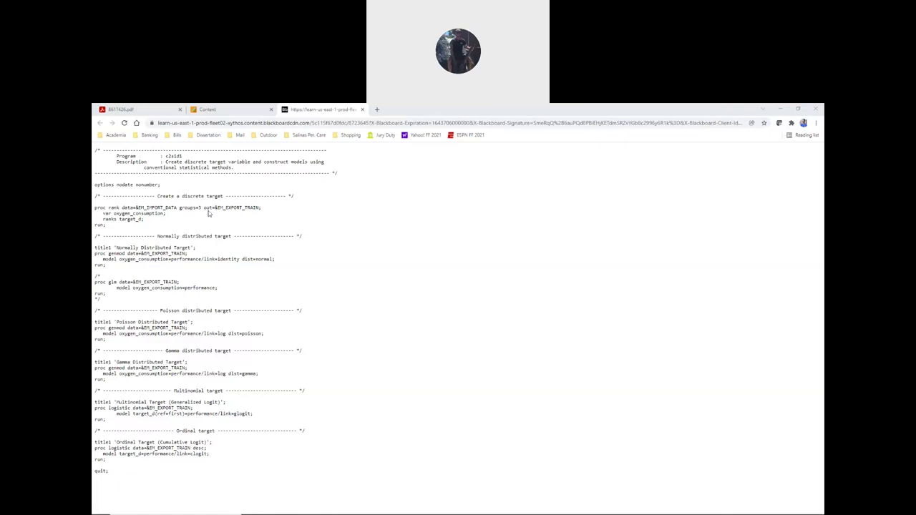
# - Switch to the Training Code editor and scroll through the pasted discrete-target program down to quit;
pyautogui.hotkey('alt', 'Tab')
pyautogui.hotkey('alt', 'Tab')
pyautogui.hotkey('alt', 'Tab')
pyautogui.hotkey('alt', 'Tab')
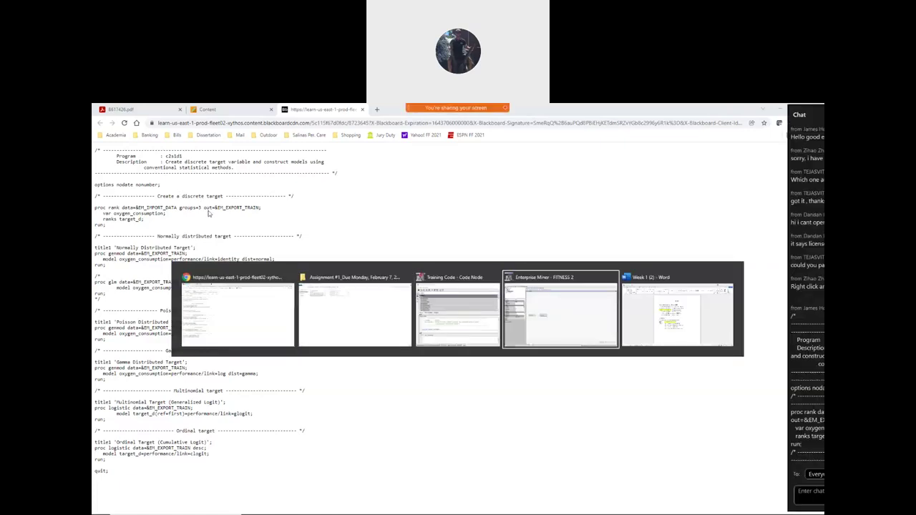
pyautogui.hotkey('alt', 'Tab')
pyautogui.hotkey('alt', 'Tab')
pyautogui.hotkey('alt', 'Tab')
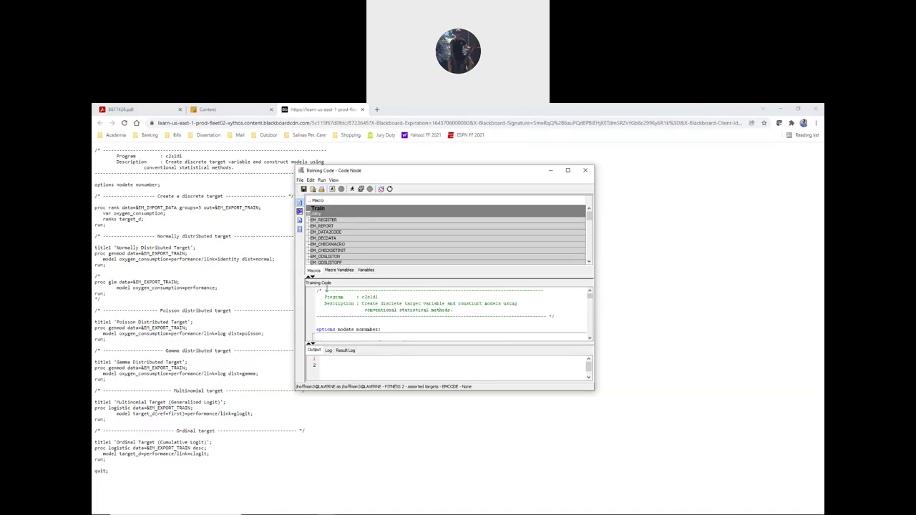
pyautogui.hotkey('alt', 'Tab')
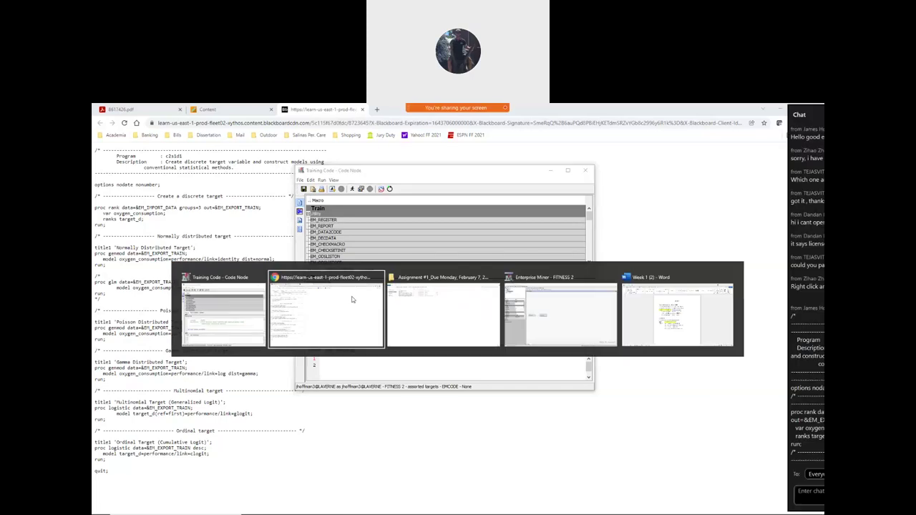
pyautogui.hotkey('alt', 'Tab')
pyautogui.hotkey('alt', 'Tab')
pyautogui.hotkey('alt', 'Tab')
pyautogui.hotkey('alt', 'Tab')
pyautogui.hotkey('alt', 'Tab')
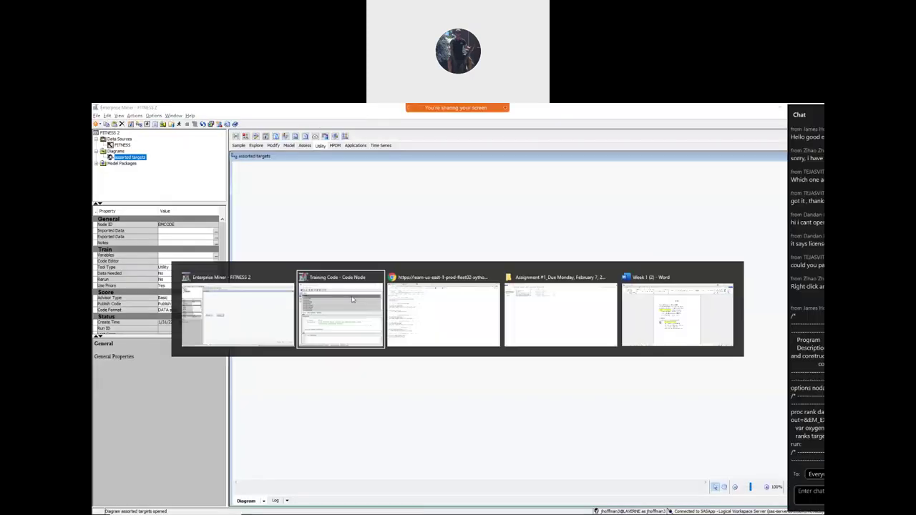
pyautogui.hotkey('alt', 'Tab')
pyautogui.hotkey('alt', 'Tab')
pyautogui.hotkey('alt', 'Tab')
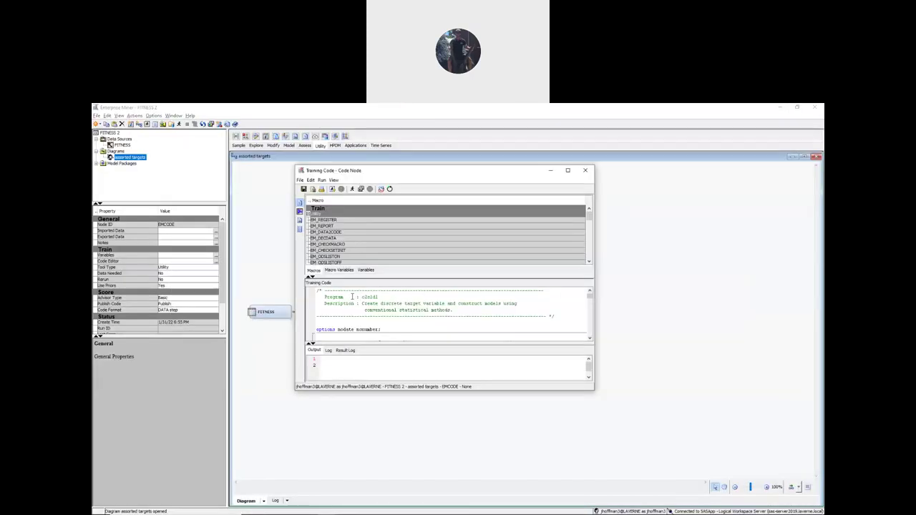
pyautogui.scroll(-5, 451, 322)
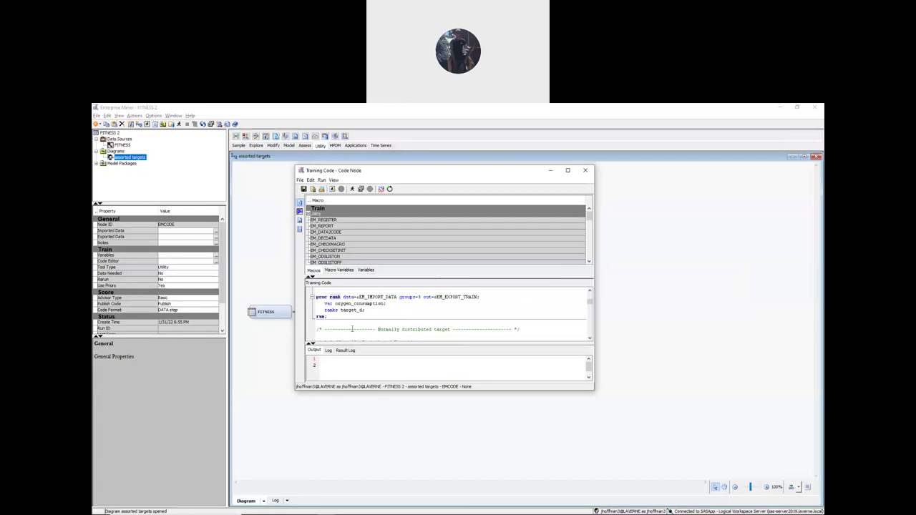
pyautogui.scroll(-5, 404, 329)
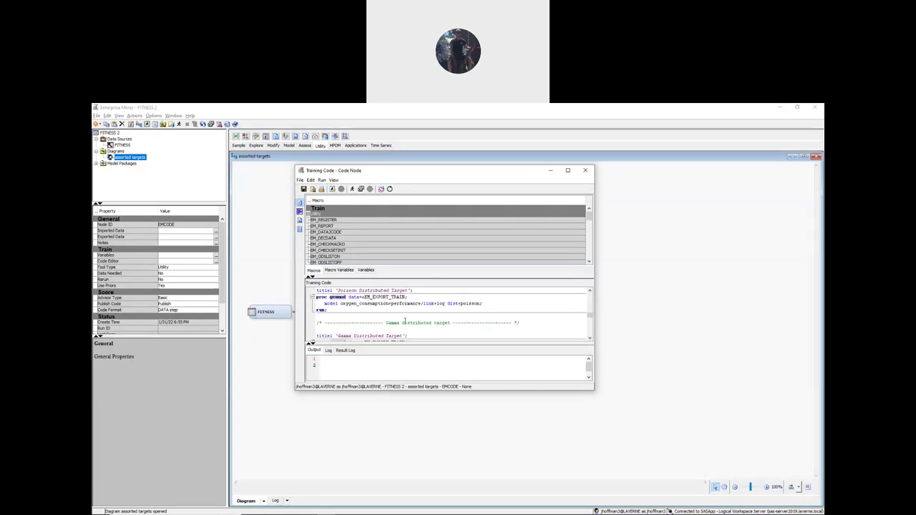
pyautogui.scroll(-10, 406, 322)
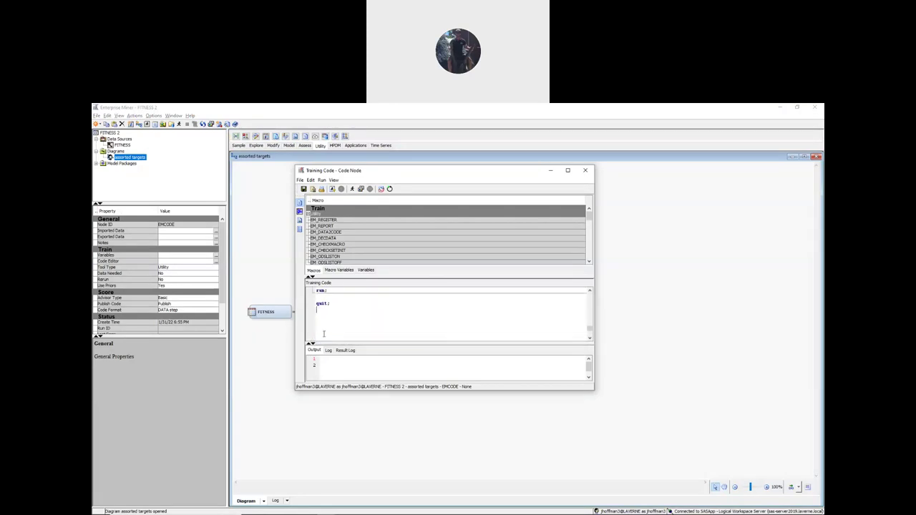
pyautogui.scroll(15, 335, 312)
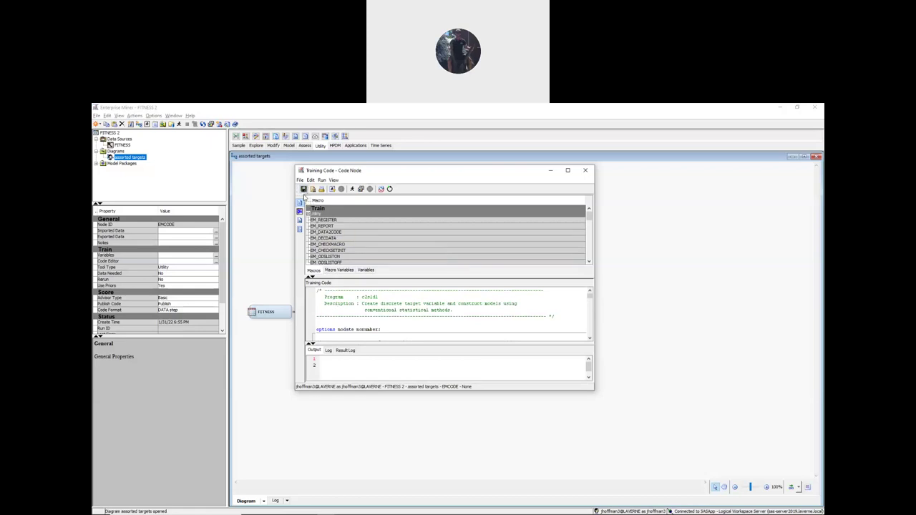
pyautogui.moveTo(473, 242)
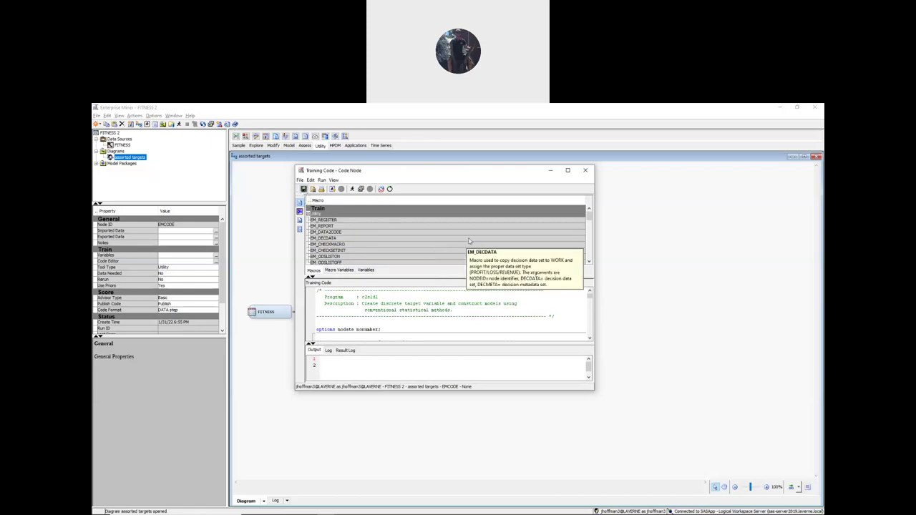
pyautogui.click(585, 170)
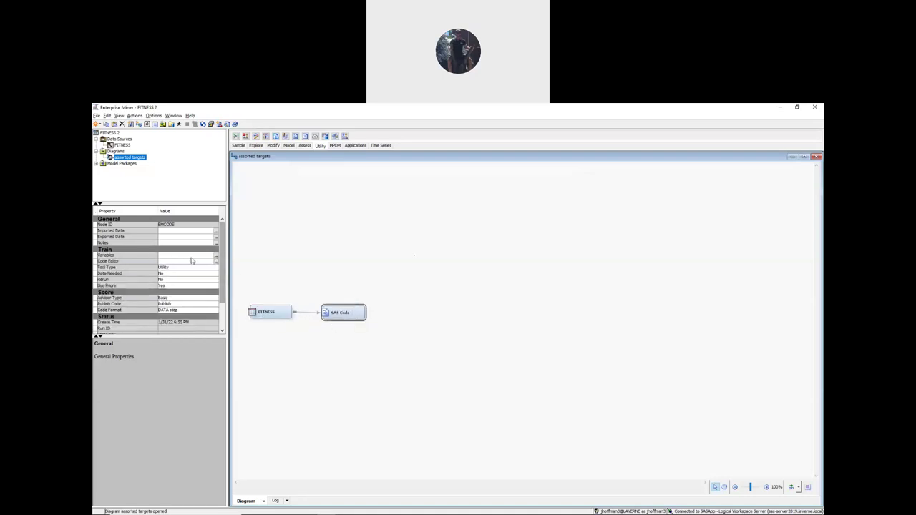
pyautogui.click(215, 263)
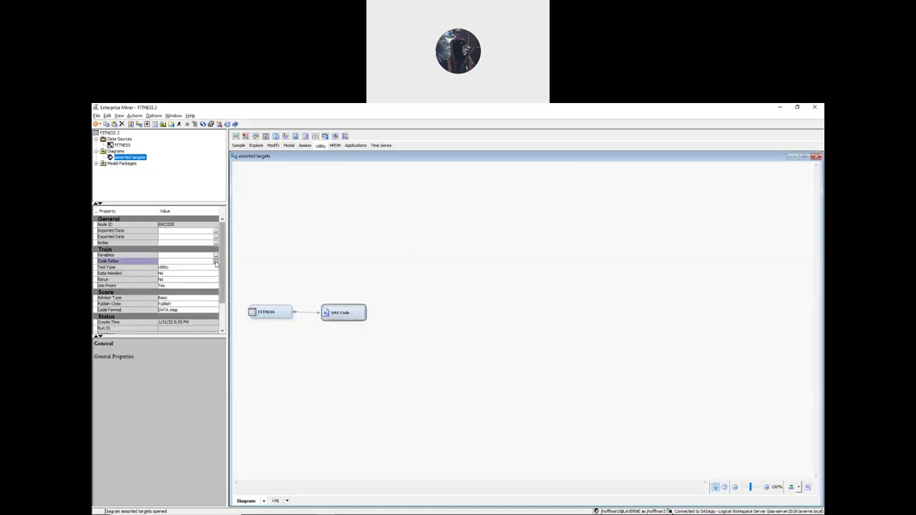
pyautogui.click(215, 262)
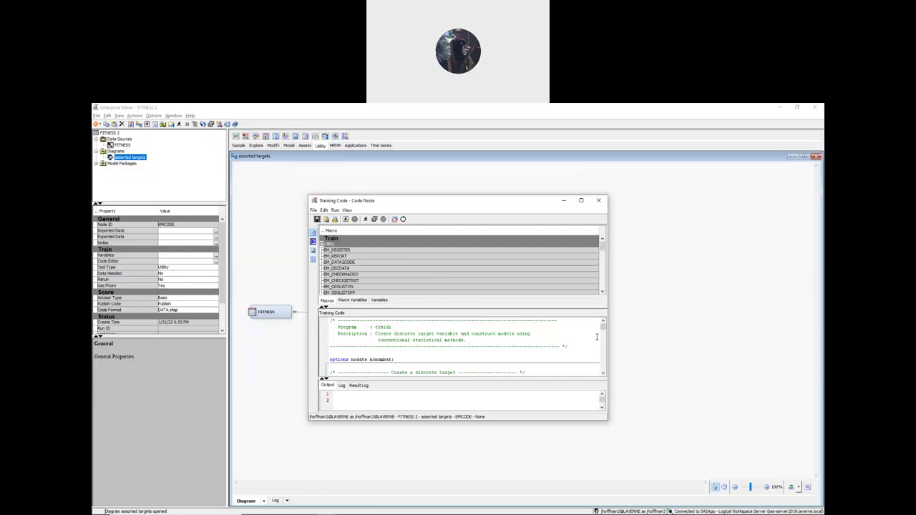
pyautogui.click(725, 190)
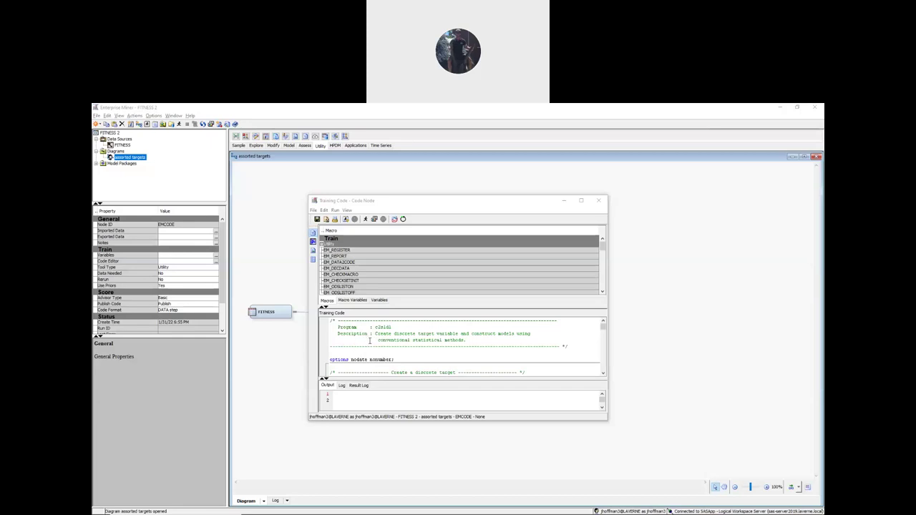
pyautogui.scroll(-5, 364, 344)
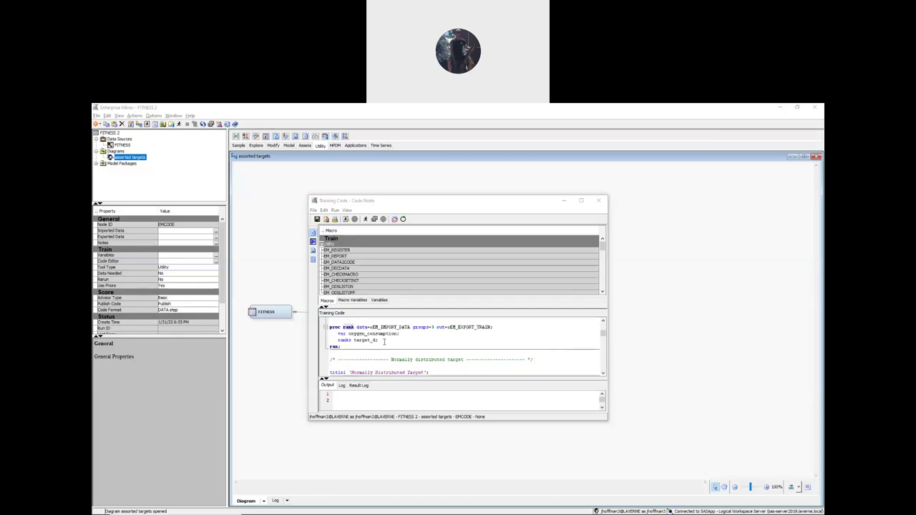
pyautogui.scroll(5, 358, 340)
pyautogui.scroll(-2, 344, 336)
pyautogui.scroll(-1, 343, 338)
pyautogui.scroll(-1, 370, 346)
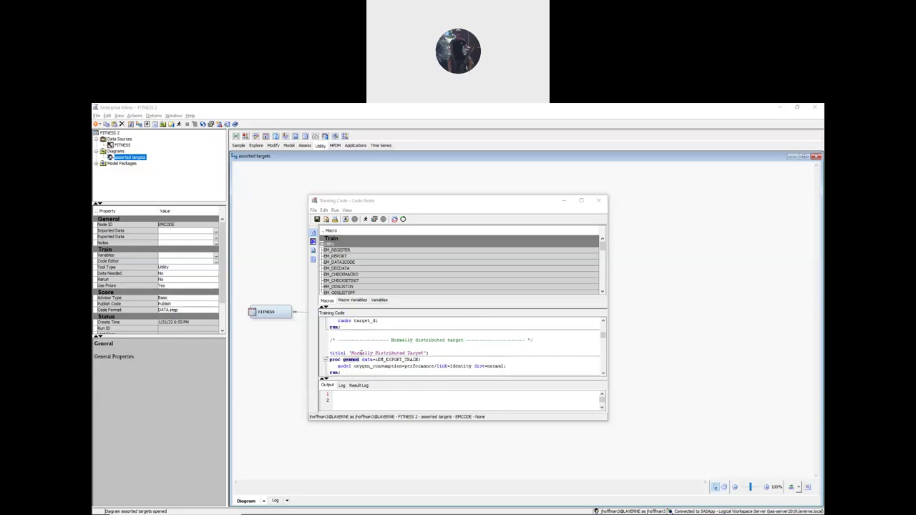
pyautogui.scroll(-2, 362, 351)
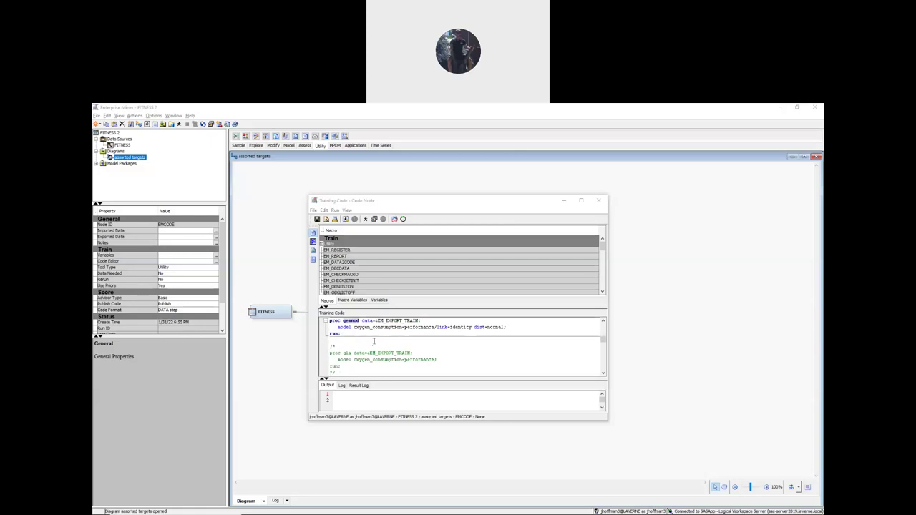
pyautogui.scroll(-3, 375, 334)
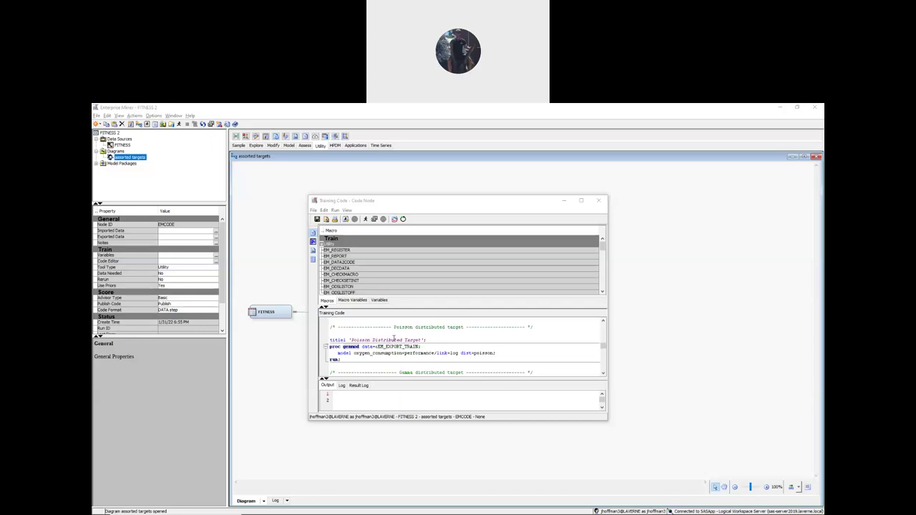
pyautogui.scroll(-2, 394, 336)
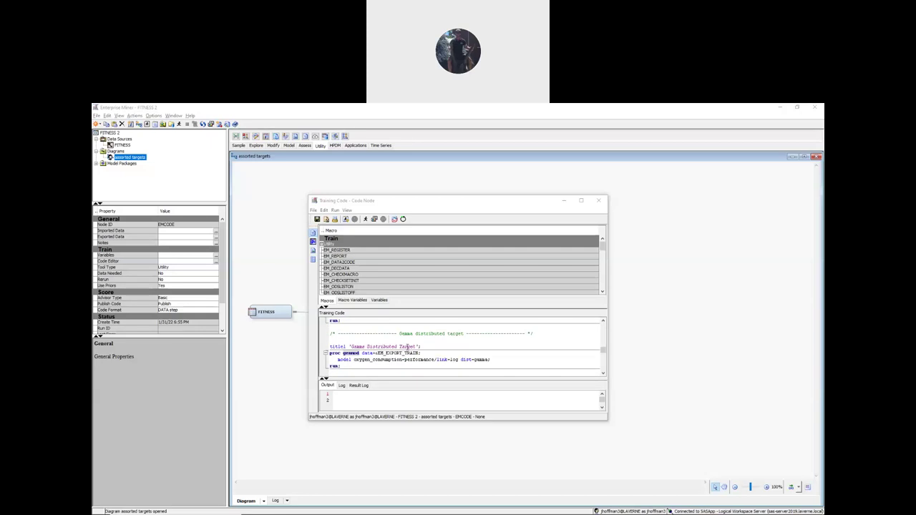
pyautogui.scroll(-2, 412, 336)
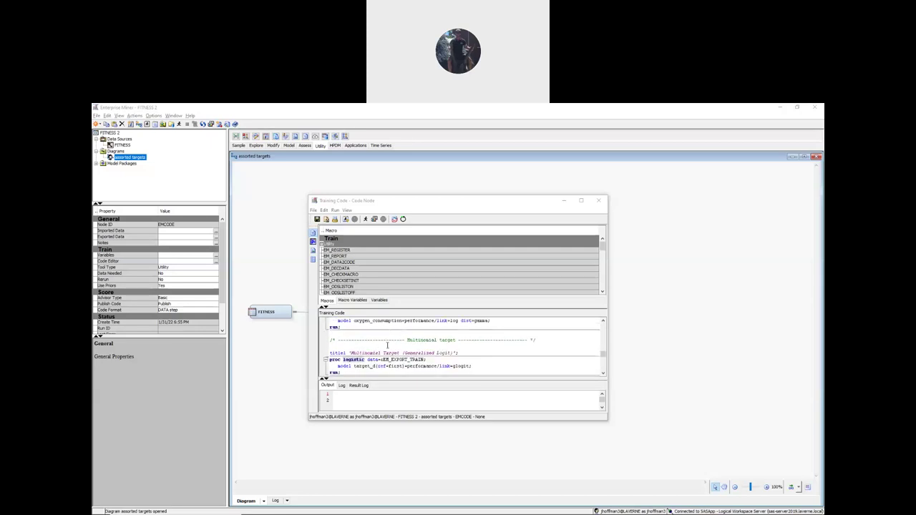
pyautogui.scroll(-3, 387, 349)
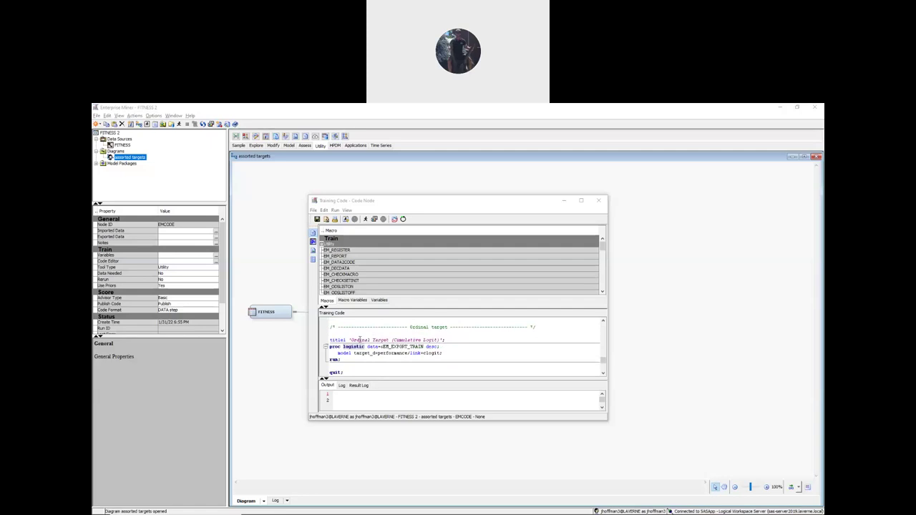
pyautogui.scroll(-1, 360, 340)
pyautogui.scroll(10, 351, 350)
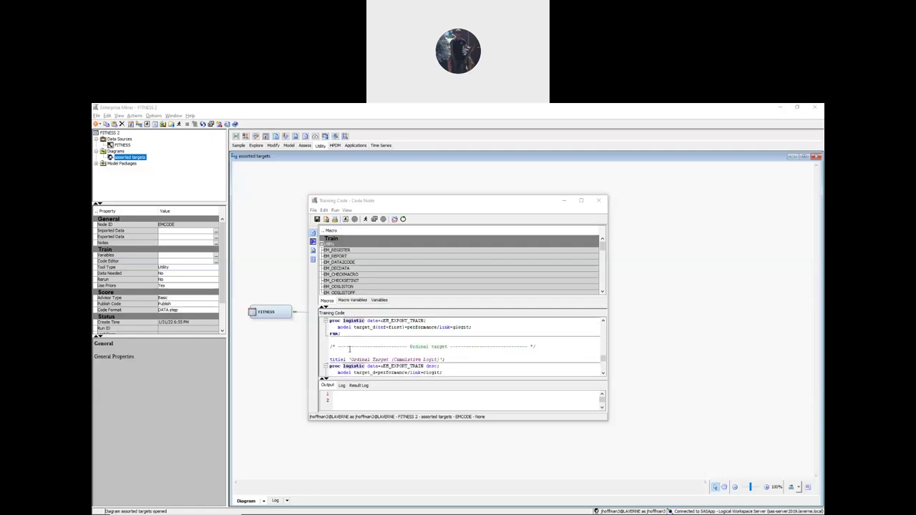
pyautogui.scroll(2, 349, 350)
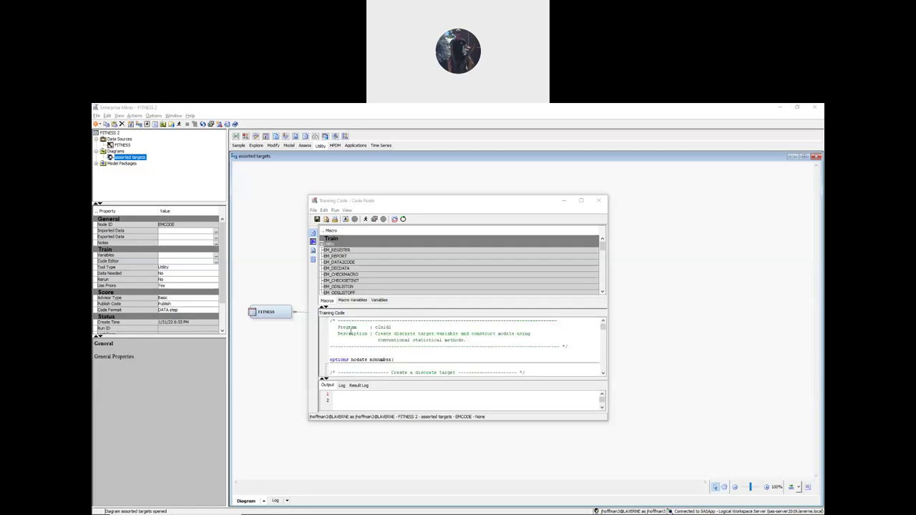
pyautogui.scroll(-8, 367, 346)
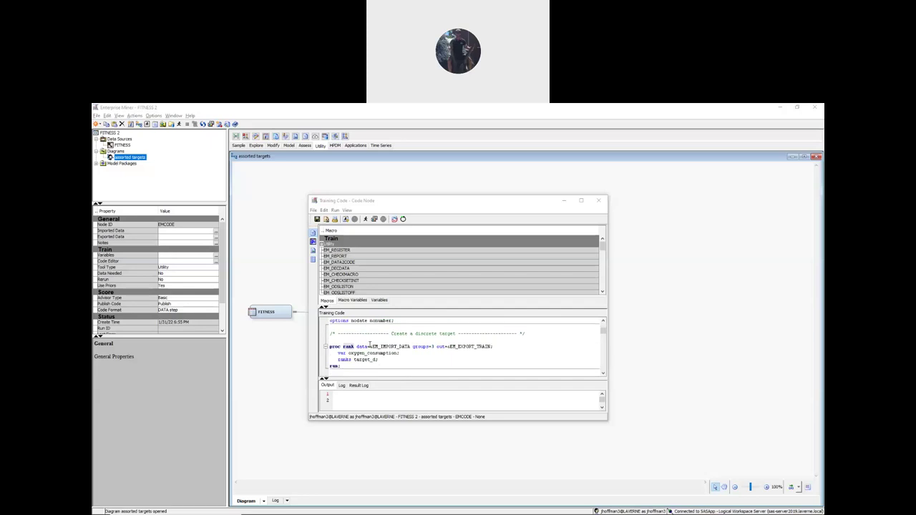
pyautogui.scroll(-6, 370, 341)
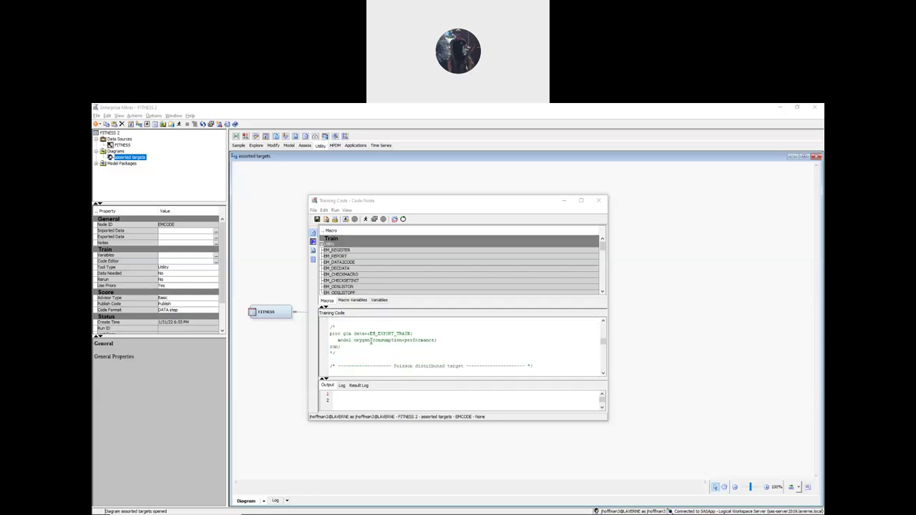
pyautogui.scroll(3, 370, 342)
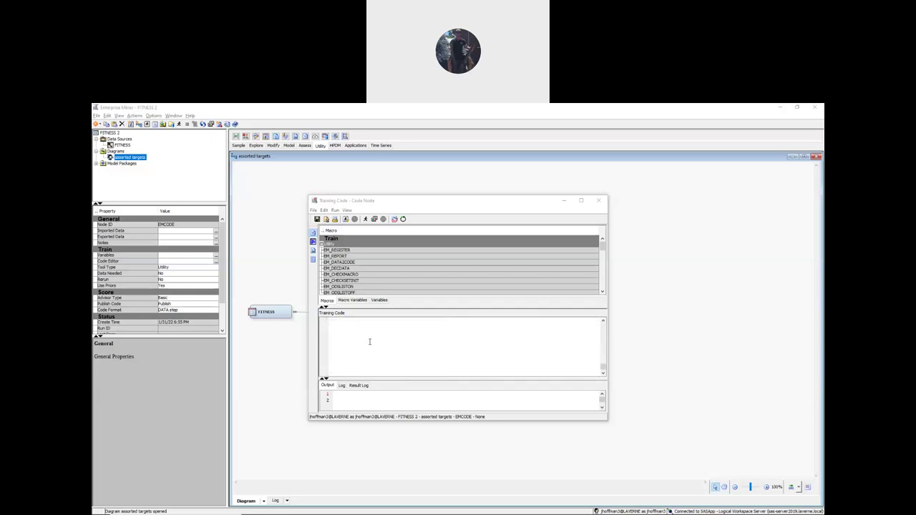
pyautogui.scroll(11, 369, 342)
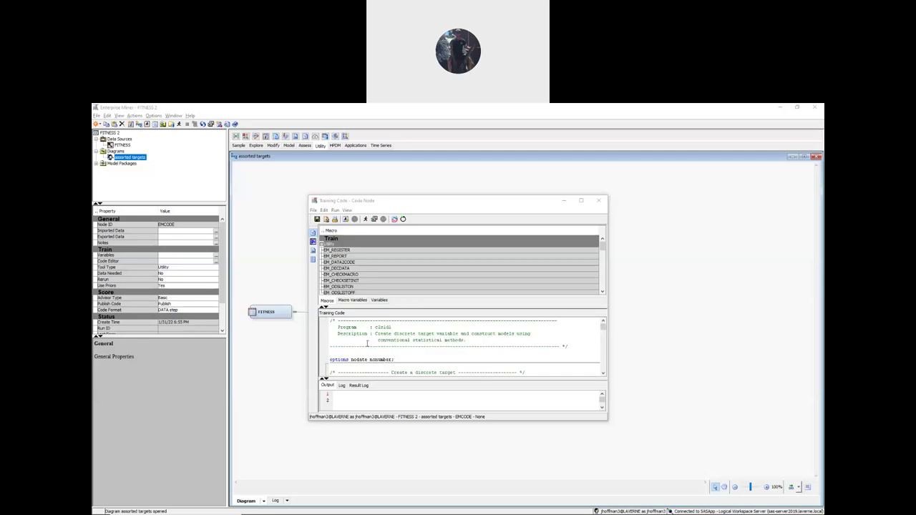
# - Close the Training Code window, then select and right-click the SAS Code node in the diagram
pyautogui.click(314, 223)
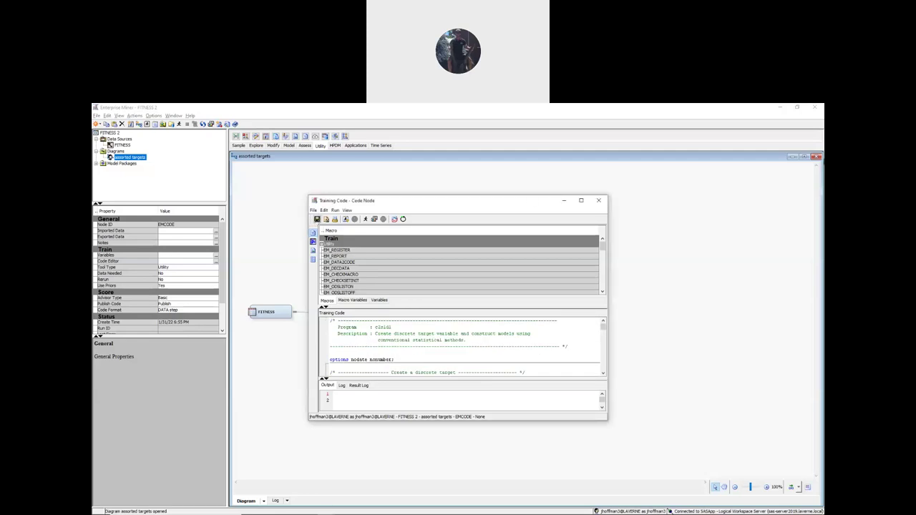
pyautogui.click(598, 200)
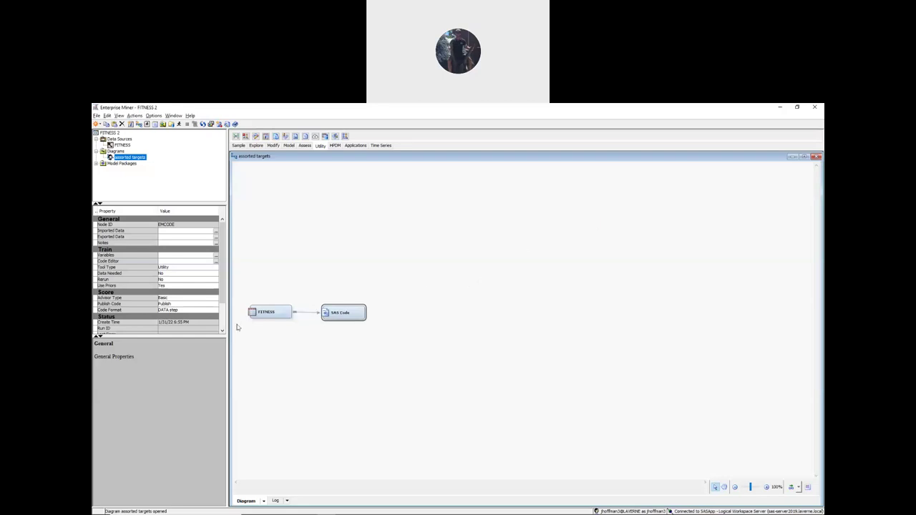
pyautogui.click(276, 312)
pyautogui.click(342, 313)
pyautogui.rightClick(351, 313)
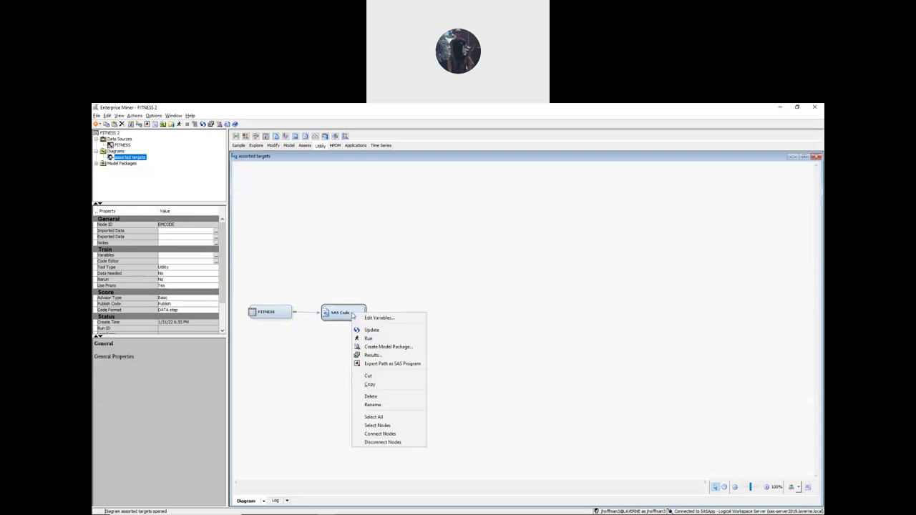
# - Run the flow path through the SAS Code node, confirming with Yes
pyautogui.click(375, 338)
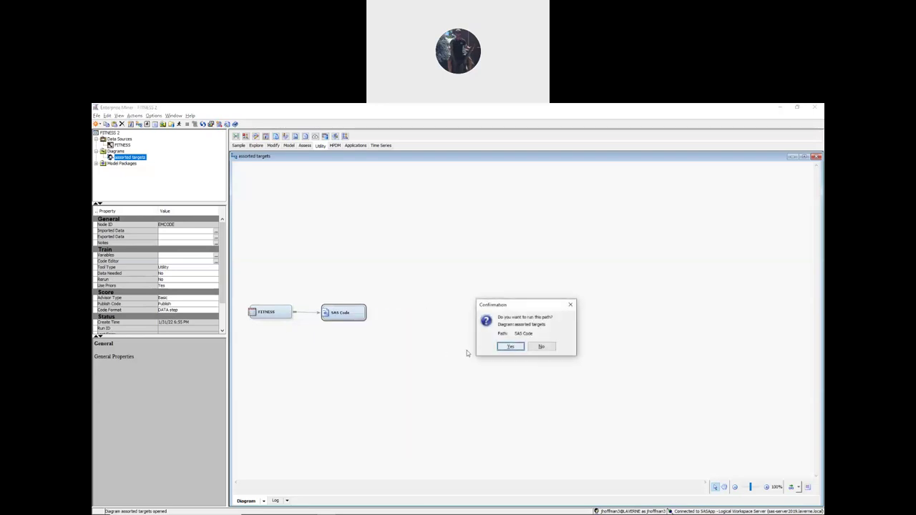
pyautogui.click(511, 347)
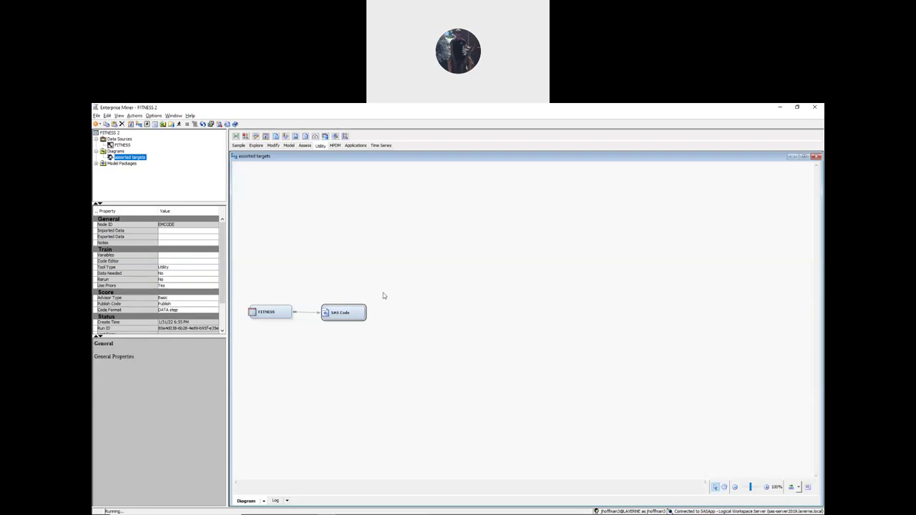
pyautogui.rightClick(344, 313)
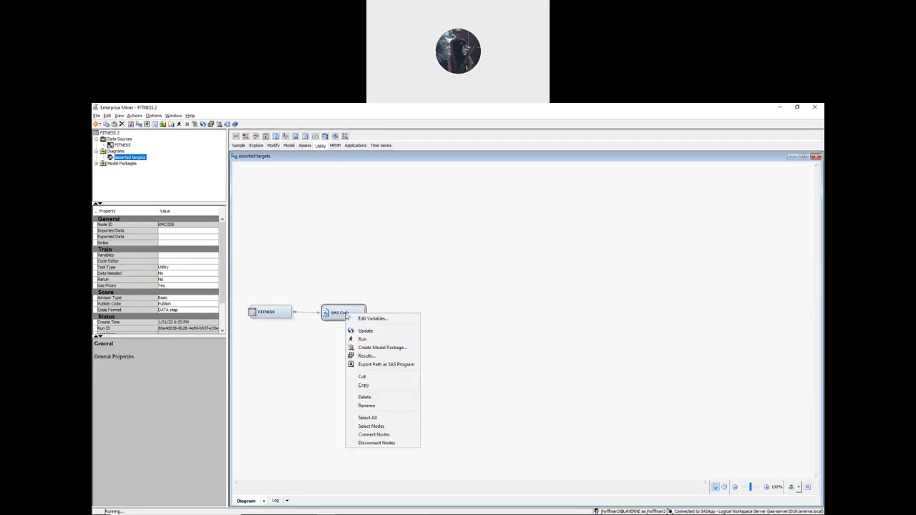
# - Open the SAS Code node's Results, then close Chrome's code tab and show the course PDF
pyautogui.click(372, 355)
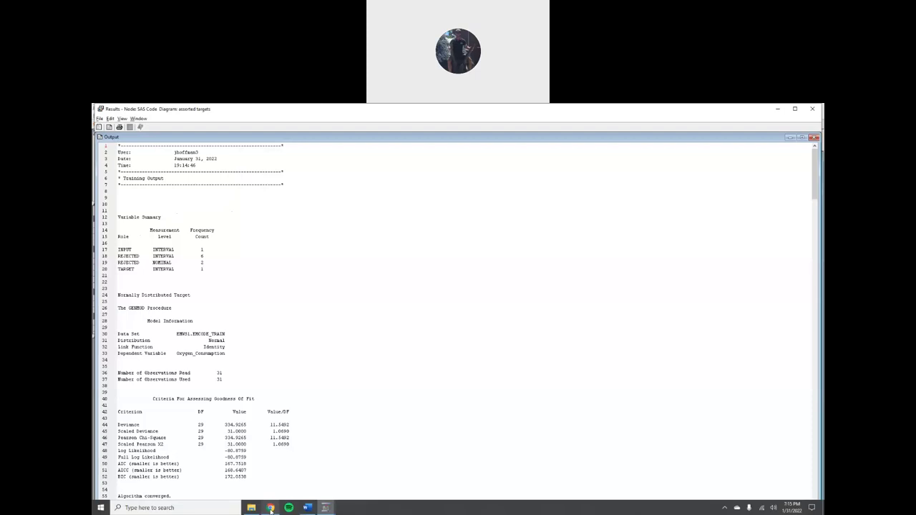
pyautogui.click(327, 508)
pyautogui.click(363, 109)
pyautogui.click(162, 111)
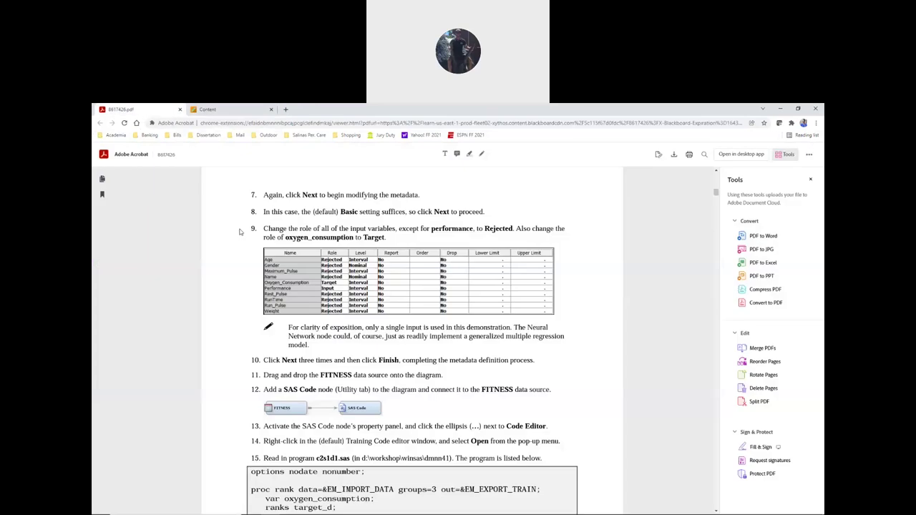
# - Find and highlight step 18 in the PDF about the line-58 parameter estimates
pyautogui.scroll(-3, 239, 263)
pyautogui.scroll(-10, 239, 263)
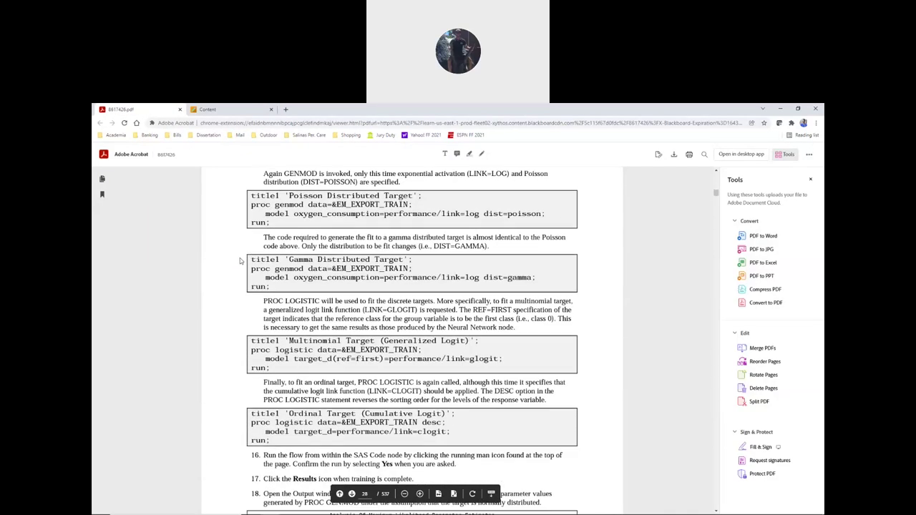
pyautogui.scroll(2, 265, 262)
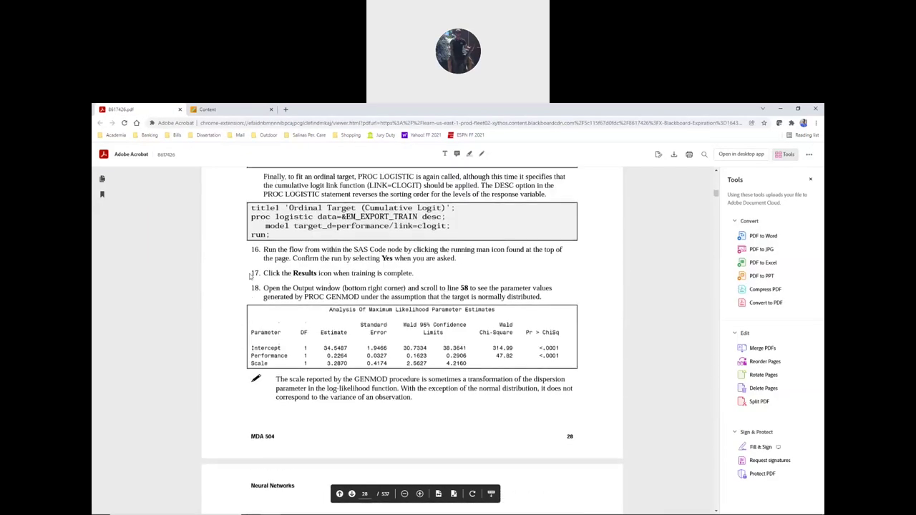
pyautogui.moveTo(251, 303); pyautogui.dragTo(543, 313)
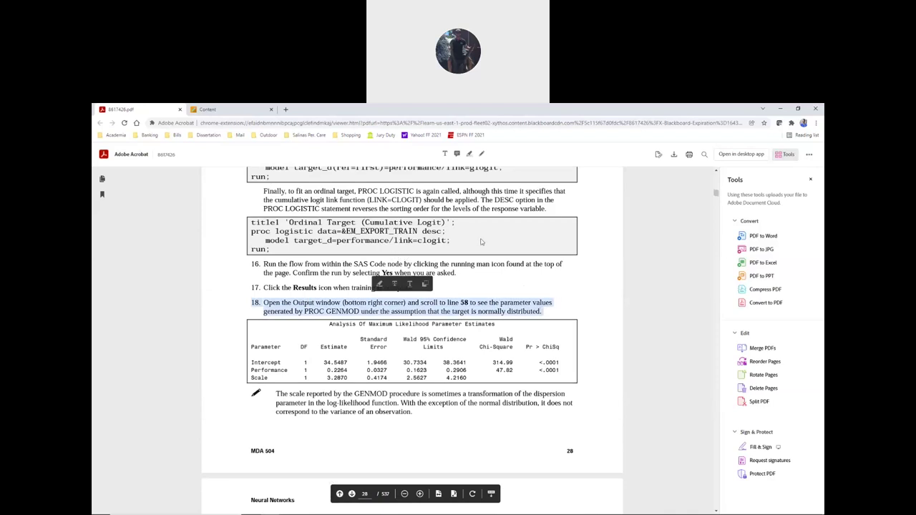
# - Switch back to the Results - Node: SAS Code output window
pyautogui.hotkey('alt', 'Tab')
pyautogui.press('Tab')
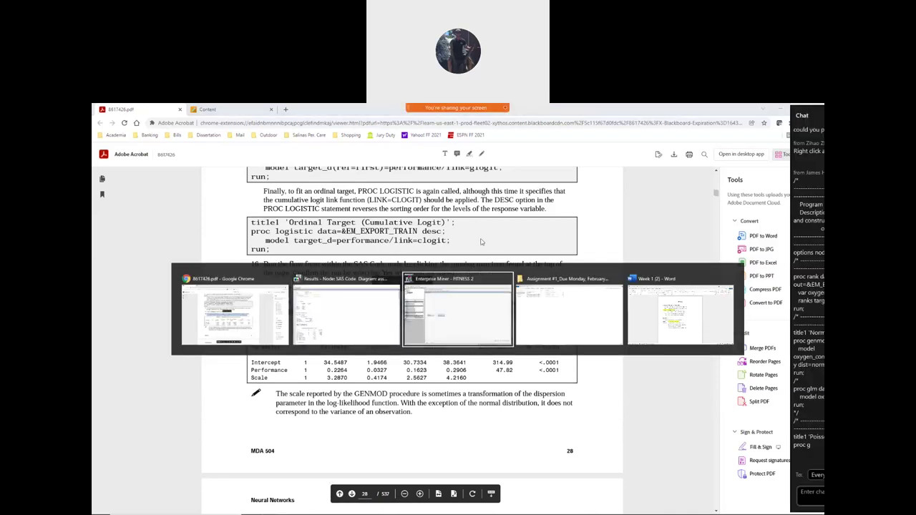
pyautogui.hotkey('alt', 'Tab')
pyautogui.press('Tab')
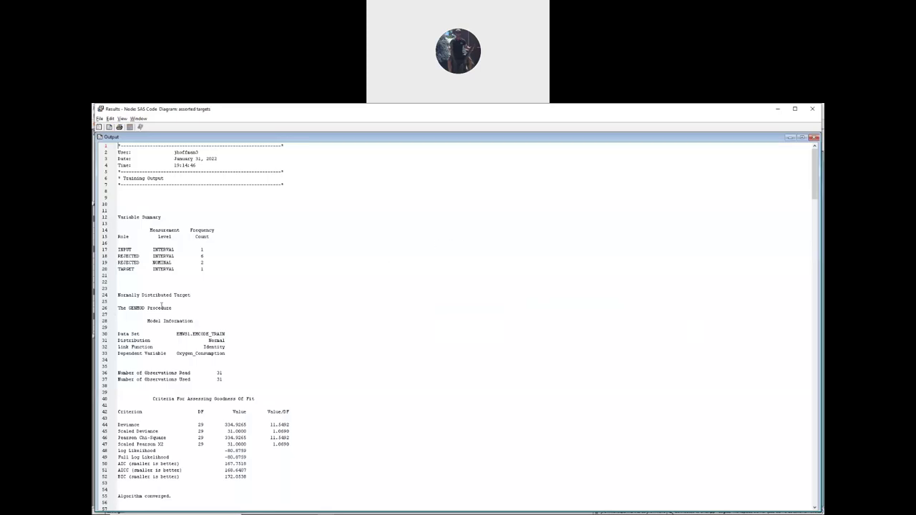
# - Check line 58's Analysis Of Maximum Likelihood Parameter Estimates (Performance 0.2264), then return to the PDF
pyautogui.scroll(-10, 253, 284)
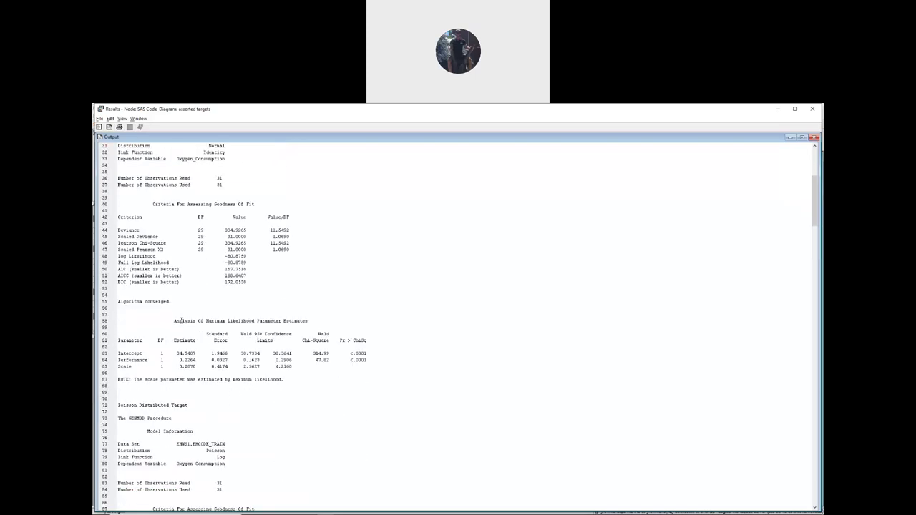
pyautogui.moveTo(174, 320); pyautogui.dragTo(309, 321)
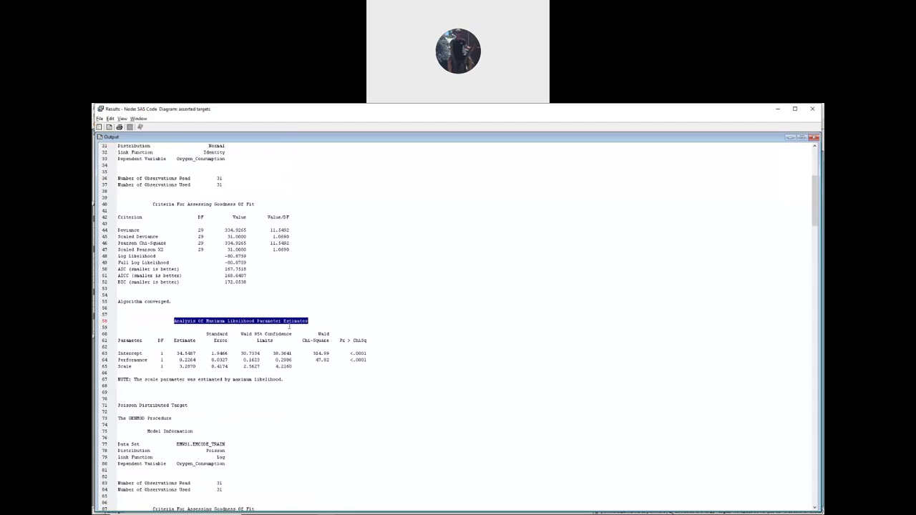
pyautogui.scroll(-1, 198, 332)
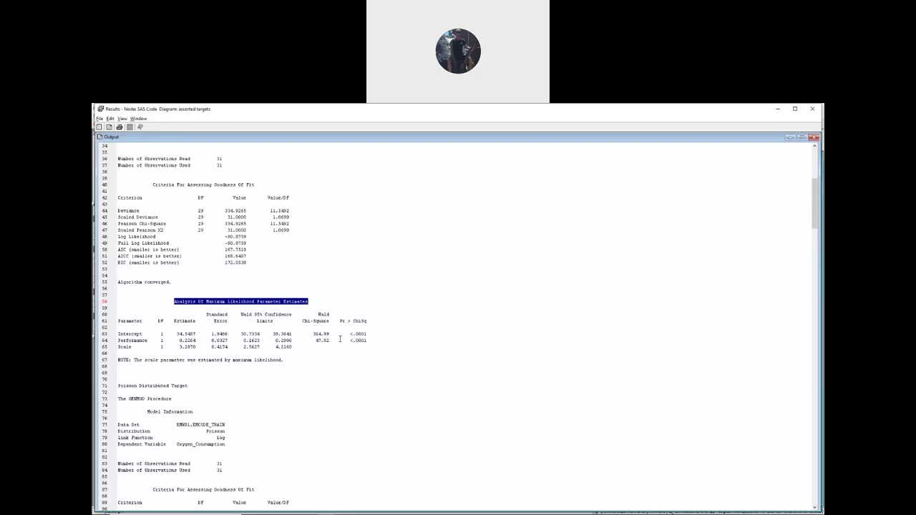
pyautogui.click(374, 313)
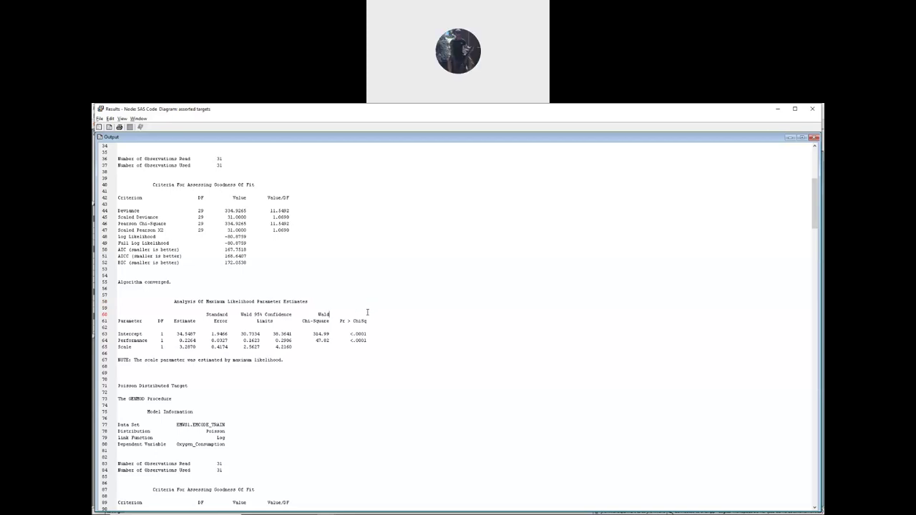
pyautogui.hotkey('alt', 'Tab')
pyautogui.hotkey('alt', 'Tab')
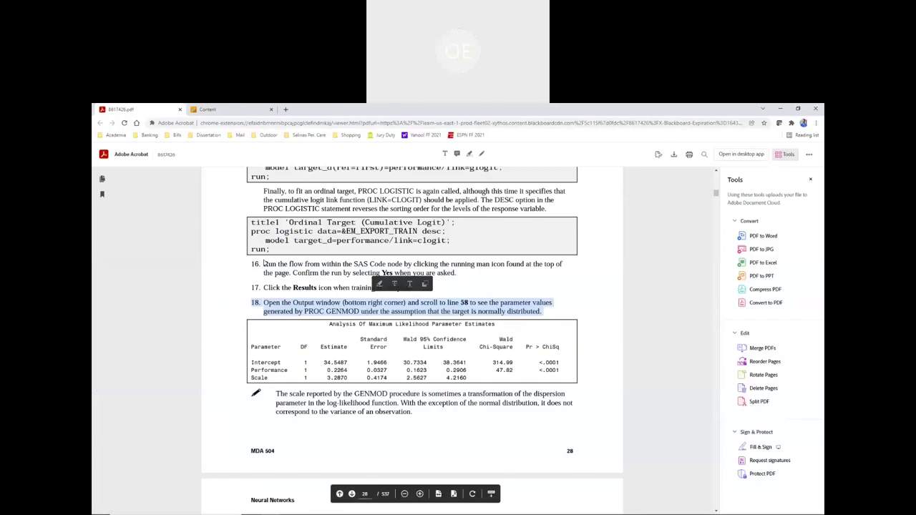
# - Scroll the lab instructions, then switch back to the SAS Code node's Results output
pyautogui.scroll(-1, 276, 279)
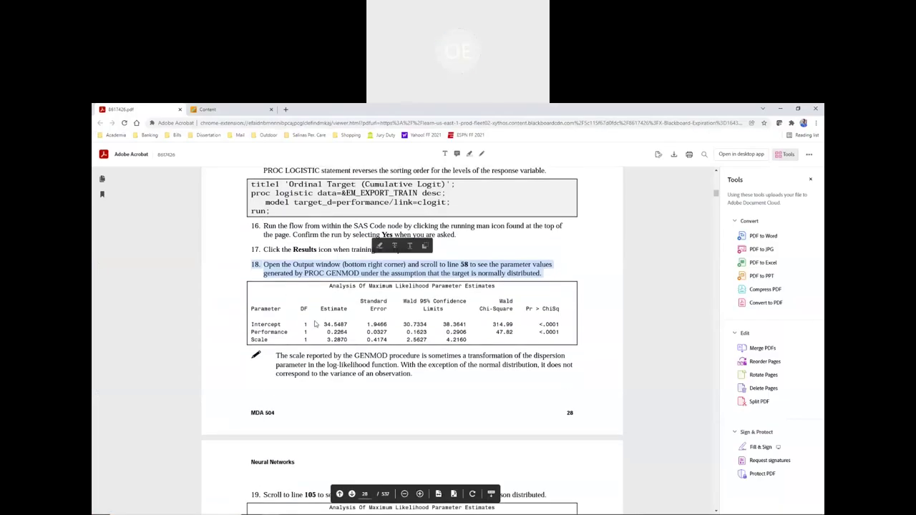
pyautogui.hotkey('alt', 'Tab')
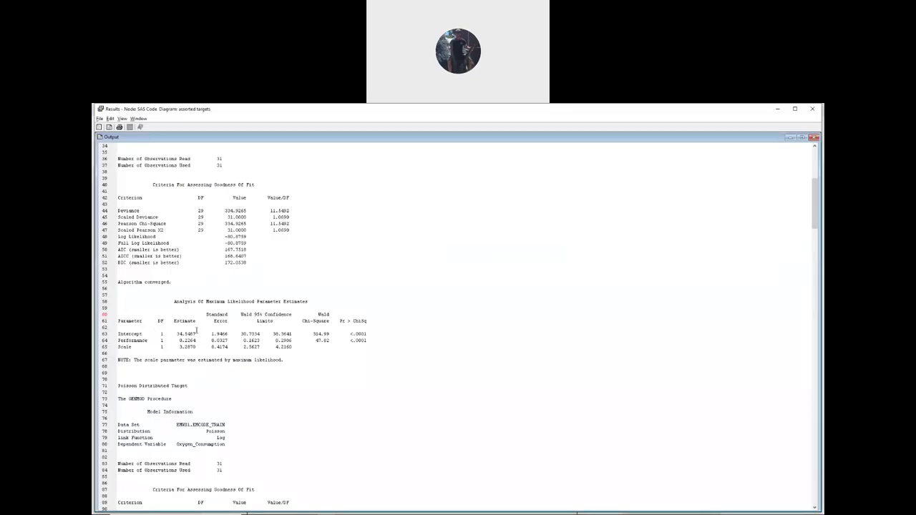
pyautogui.moveTo(178, 334); pyautogui.dragTo(197, 334)
pyautogui.moveTo(212, 333); pyautogui.dragTo(228, 334)
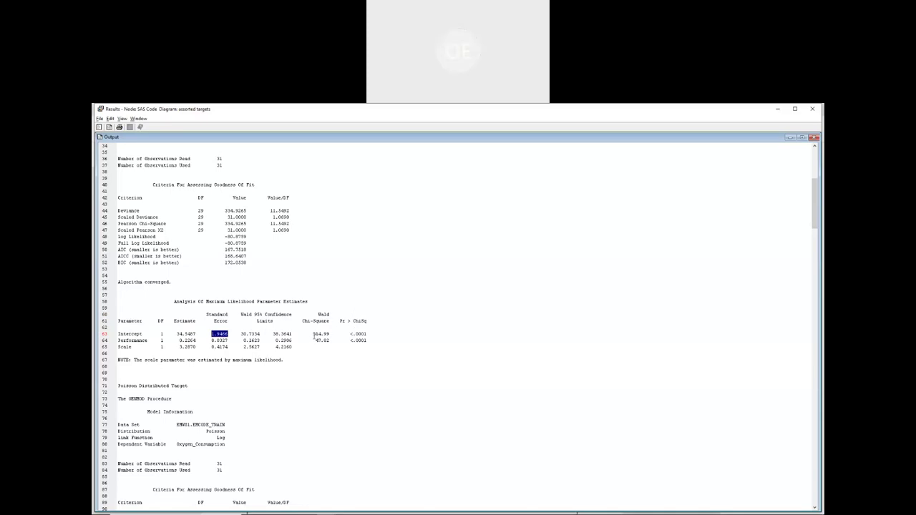
pyautogui.moveTo(312, 334); pyautogui.dragTo(331, 335)
pyautogui.scroll(-7, 183, 324)
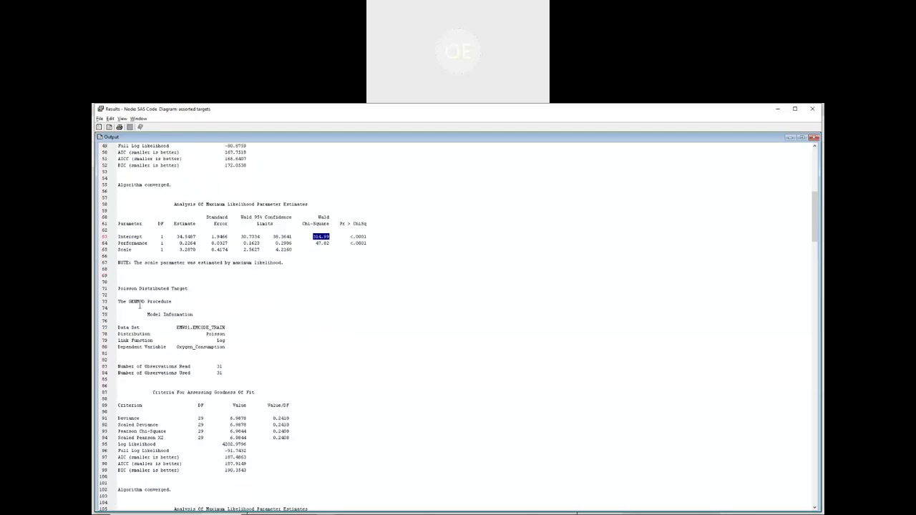
pyautogui.scroll(-8, 136, 309)
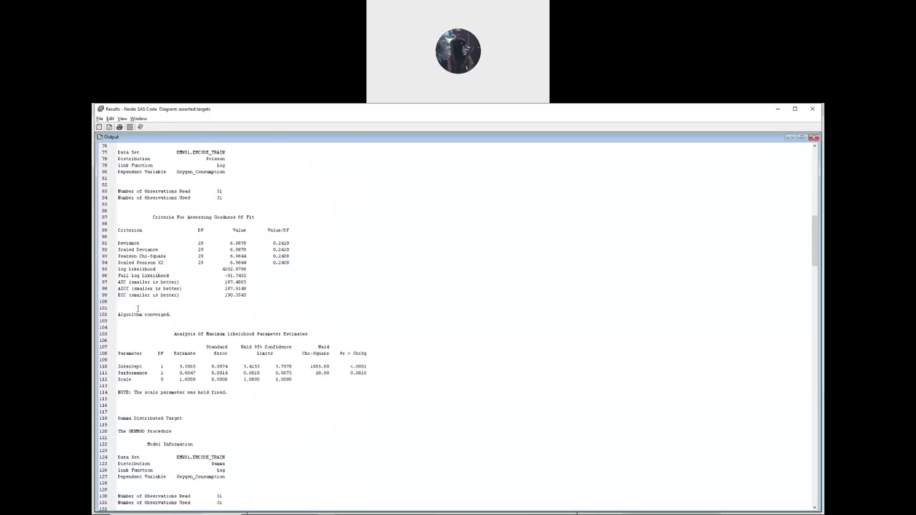
pyautogui.moveTo(173, 315); pyautogui.dragTo(301, 320)
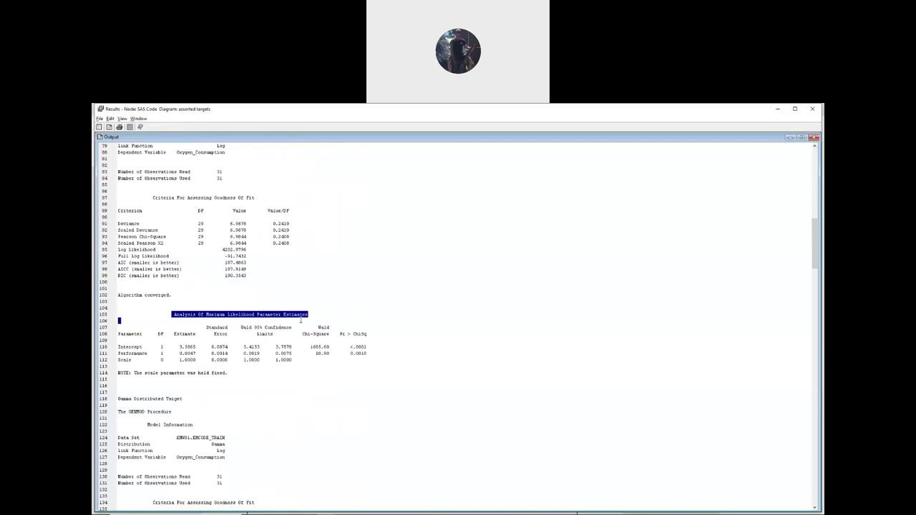
pyautogui.scroll(-3, 179, 330)
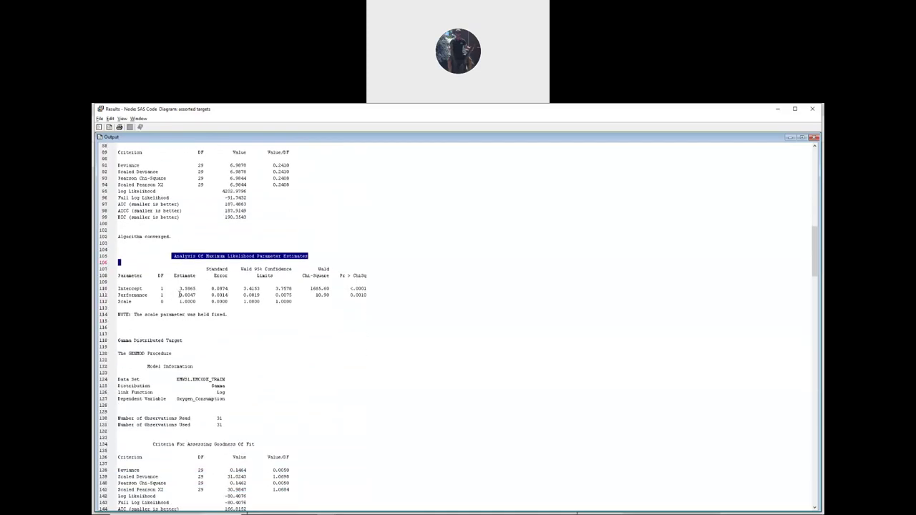
pyautogui.moveTo(178, 289); pyautogui.dragTo(197, 289)
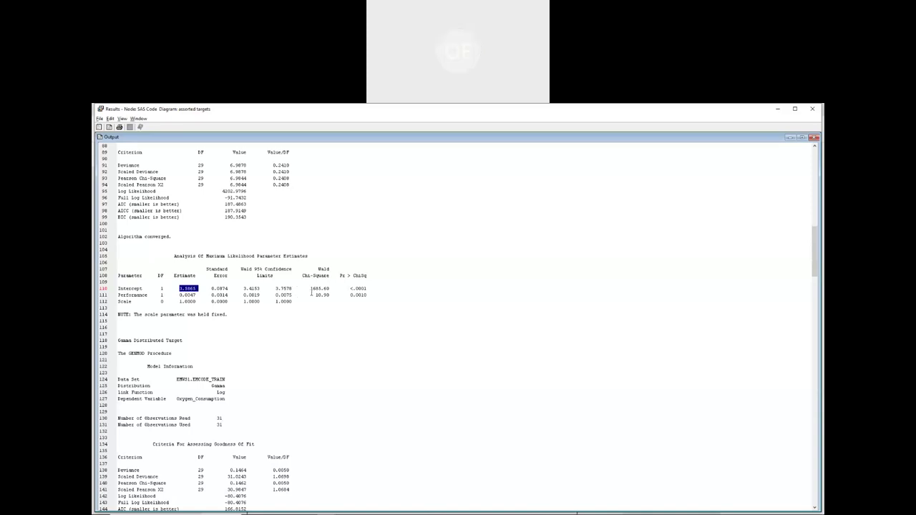
pyautogui.moveTo(309, 289); pyautogui.dragTo(332, 289)
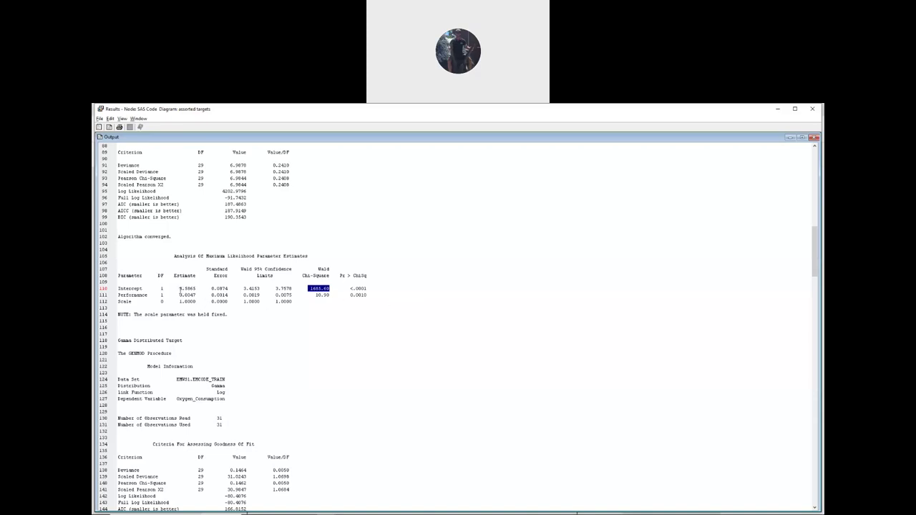
pyautogui.scroll(-13, 183, 288)
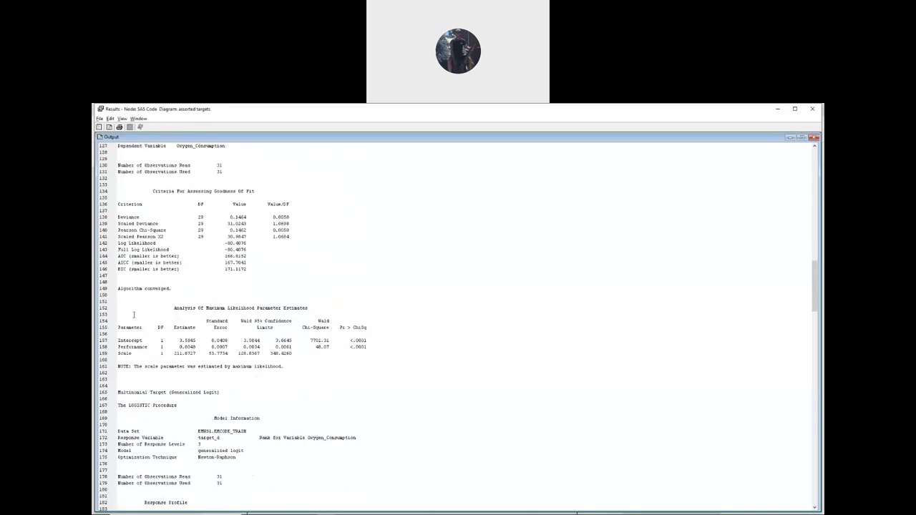
pyautogui.moveTo(173, 307); pyautogui.dragTo(310, 308)
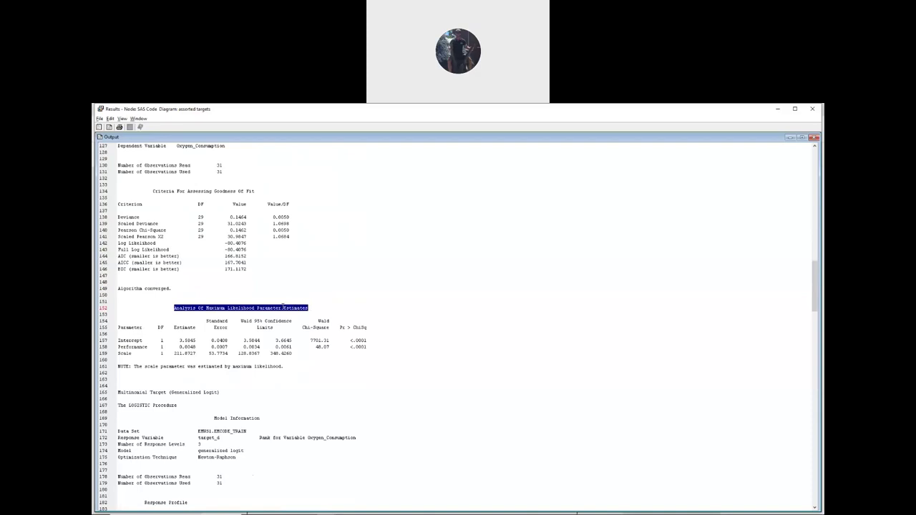
pyautogui.scroll(-1, 296, 308)
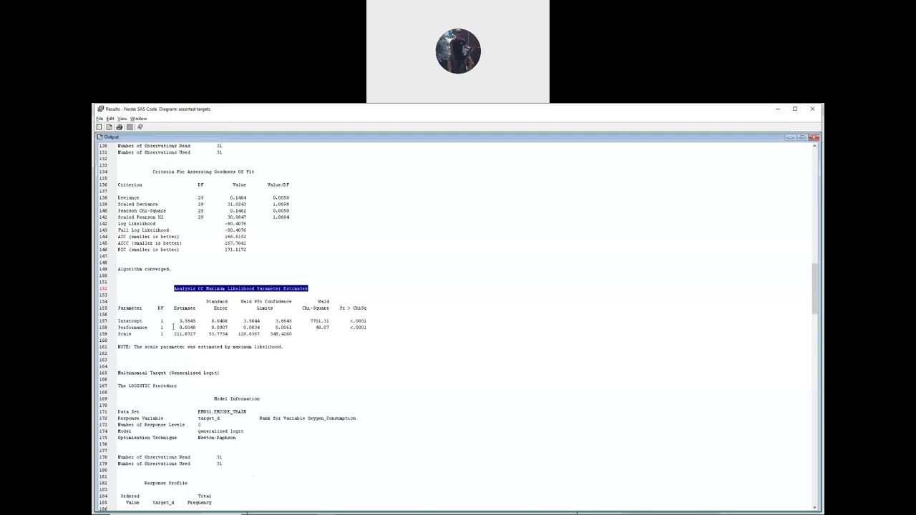
pyautogui.moveTo(178, 320); pyautogui.dragTo(196, 323)
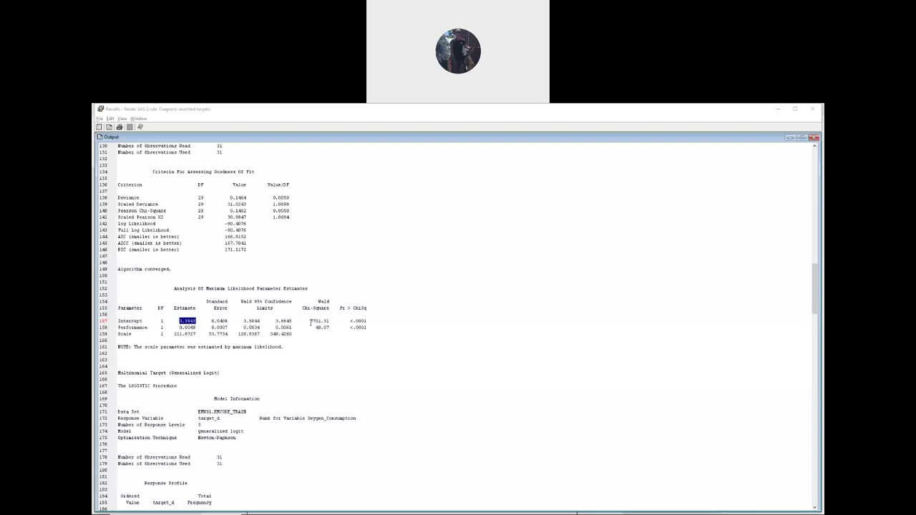
pyautogui.moveTo(310, 320); pyautogui.dragTo(330, 321)
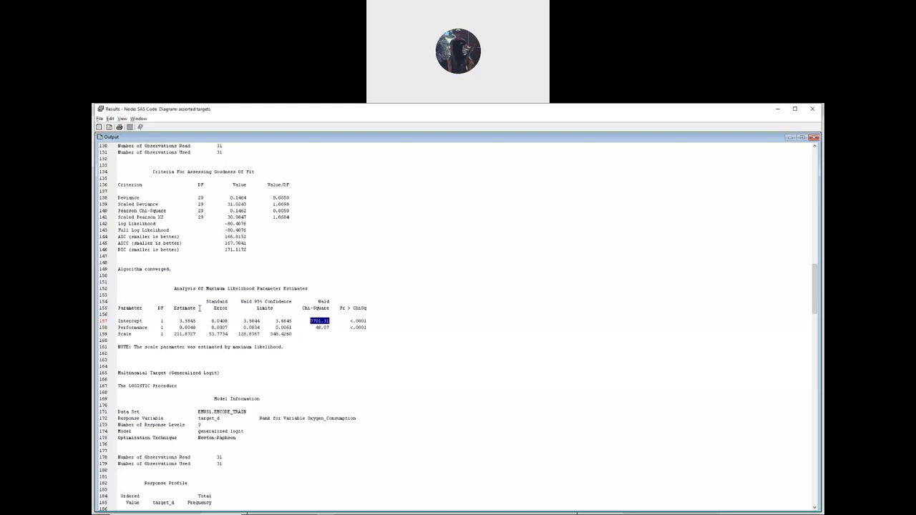
pyautogui.scroll(-15, 207, 302)
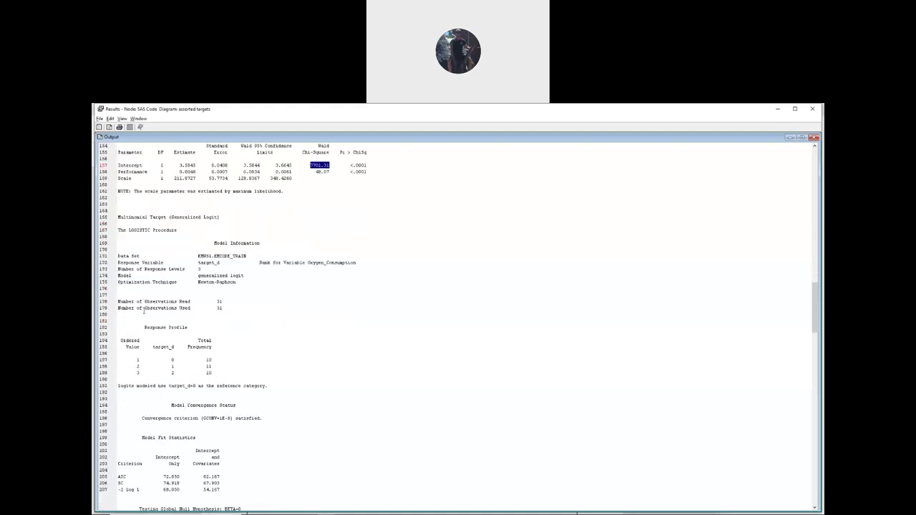
pyautogui.scroll(-8, 143, 310)
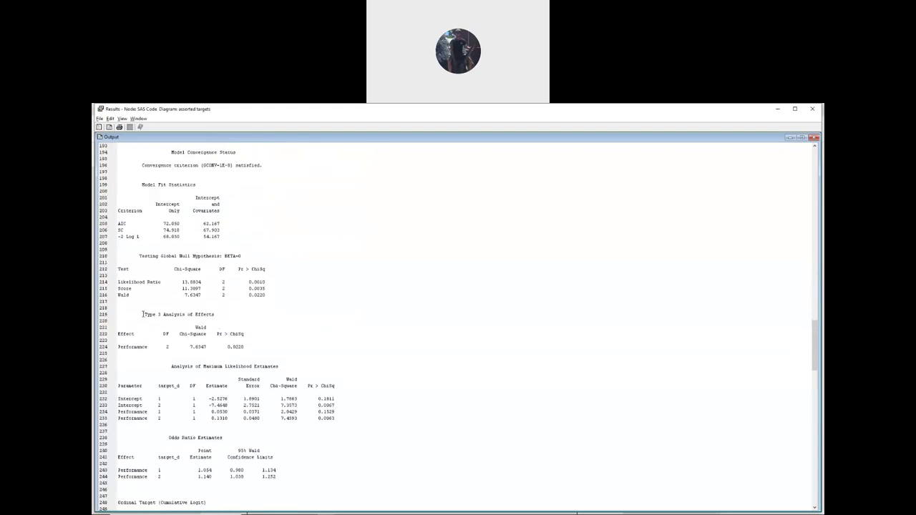
pyautogui.moveTo(173, 327); pyautogui.dragTo(277, 320)
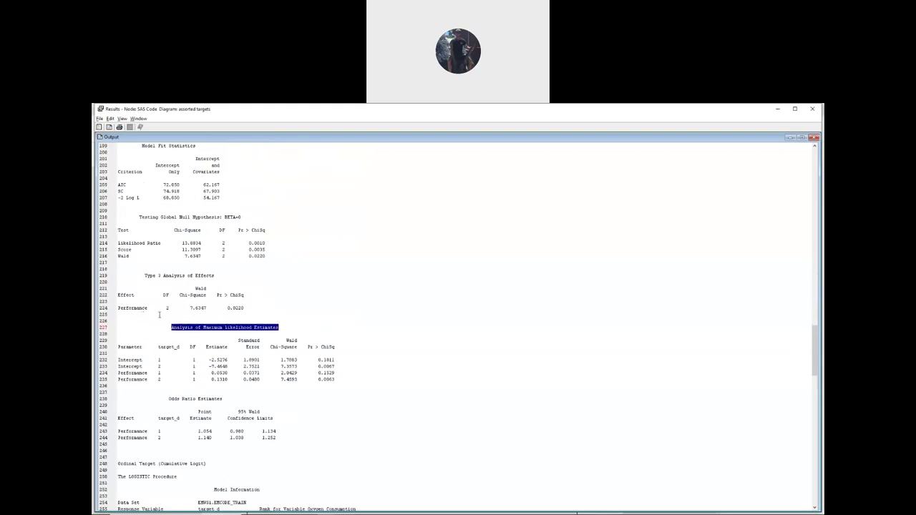
pyautogui.scroll(-1, 160, 315)
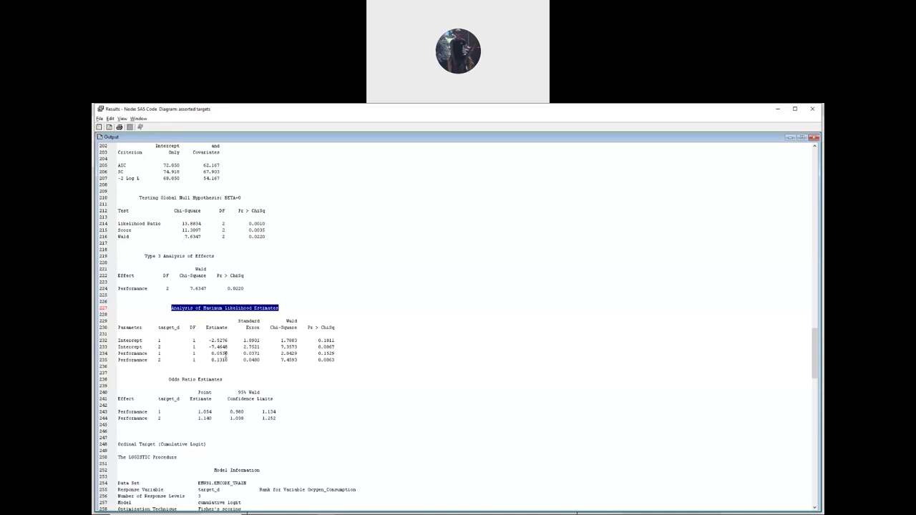
pyautogui.moveTo(209, 340); pyautogui.dragTo(227, 342)
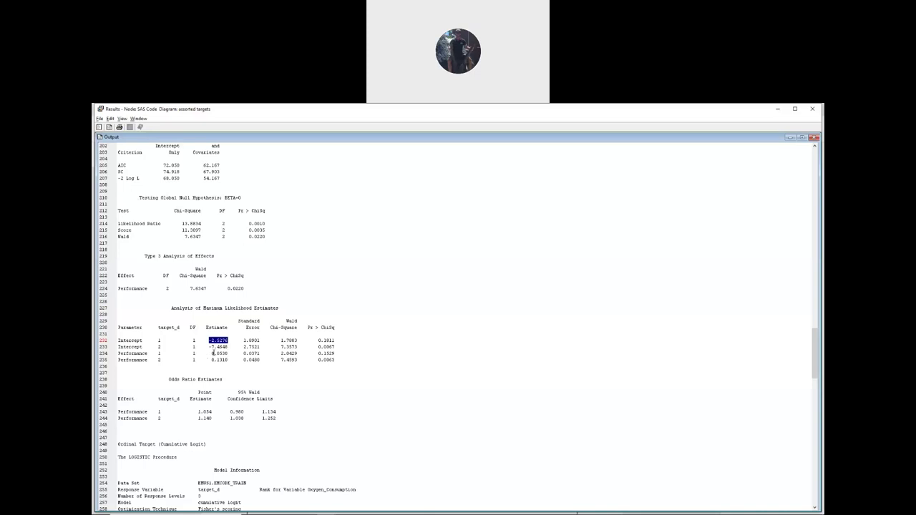
pyautogui.doubleClick(218, 348)
pyautogui.scroll(-3, 264, 296)
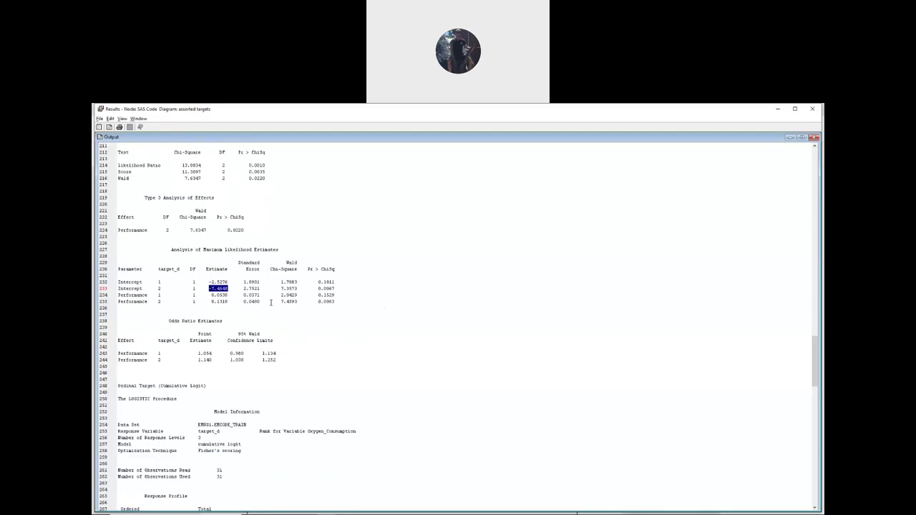
pyautogui.scroll(-17, 180, 311)
pyautogui.scroll(-3, 129, 346)
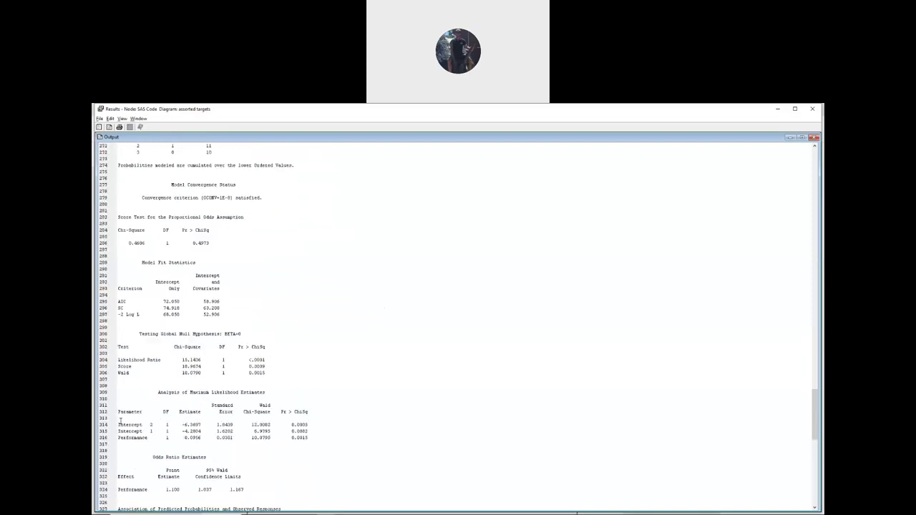
pyautogui.moveTo(158, 393); pyautogui.dragTo(264, 392)
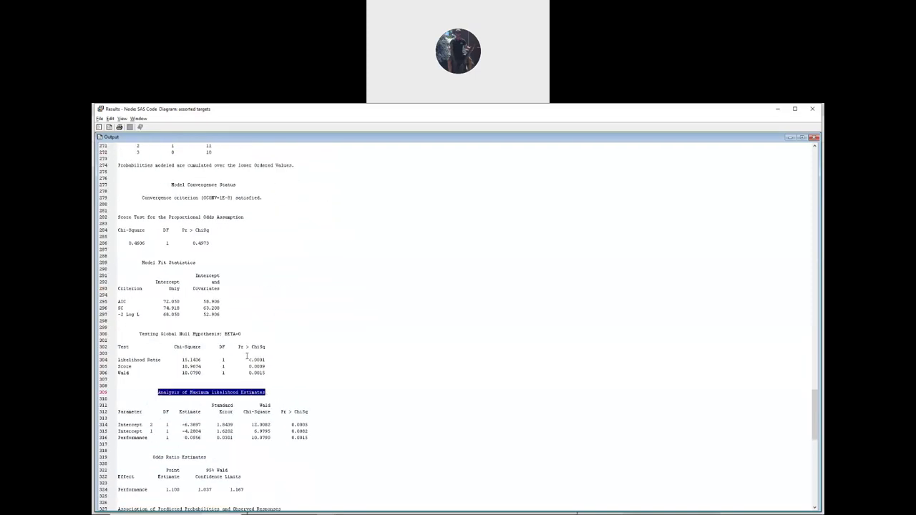
pyautogui.scroll(-2, 152, 362)
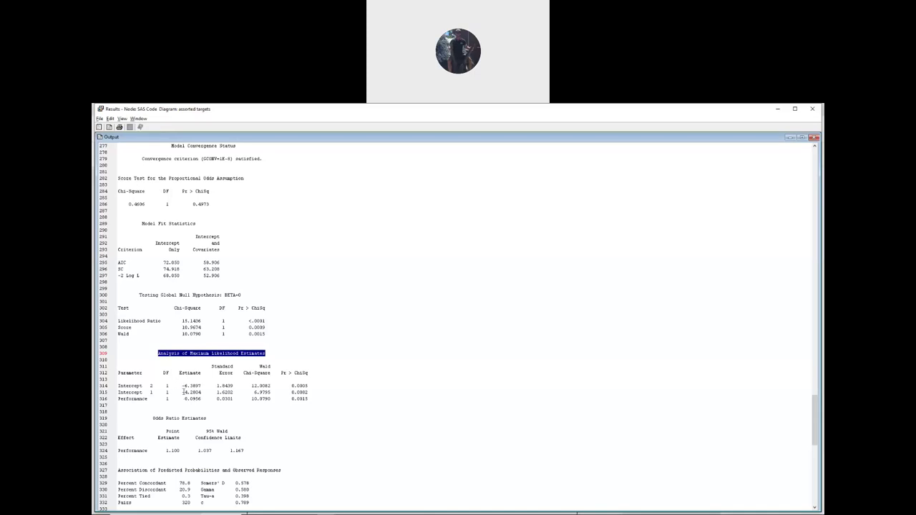
pyautogui.moveTo(182, 387); pyautogui.dragTo(200, 387)
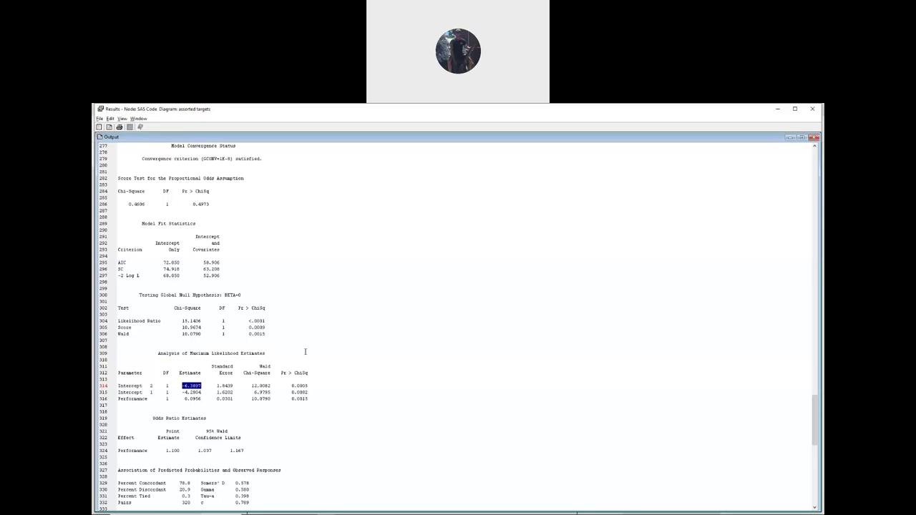
pyautogui.scroll(-1, 183, 367)
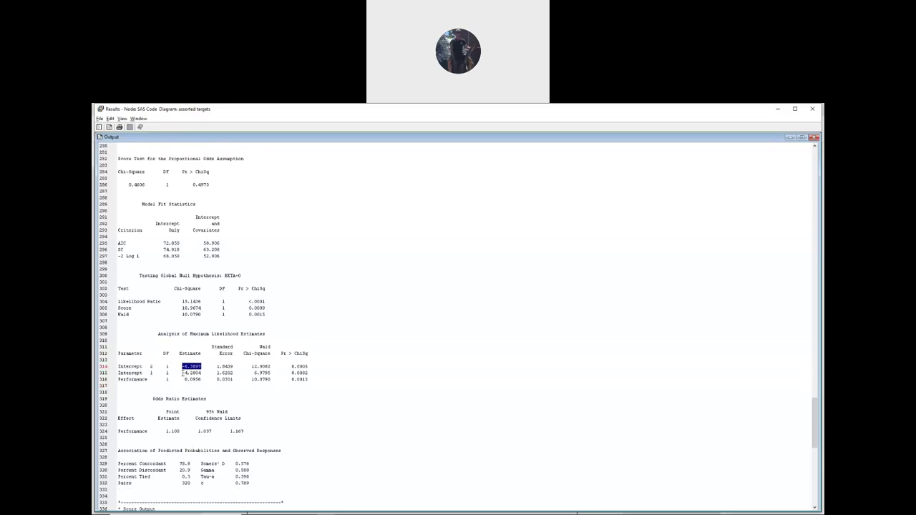
pyautogui.moveTo(183, 372); pyautogui.dragTo(202, 374)
pyautogui.click(271, 315)
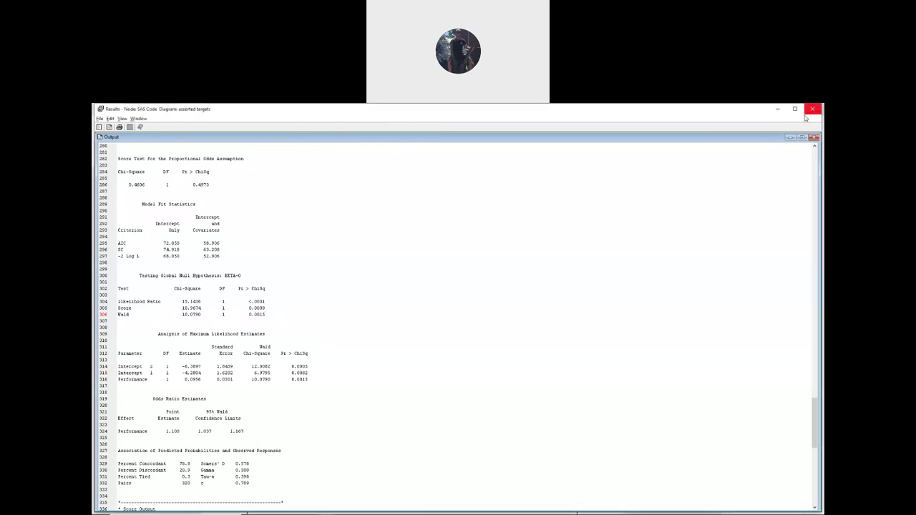
# - Close the SAS Code results, select the FITNESS and SAS Code nodes, then scroll the PDF to page 29
pyautogui.click(813, 109)
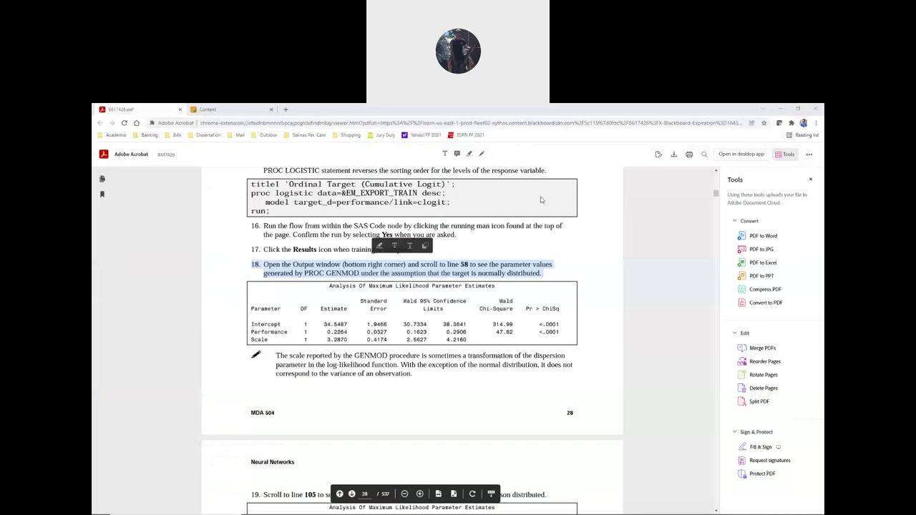
pyautogui.hotkey('alt', 'Tab')
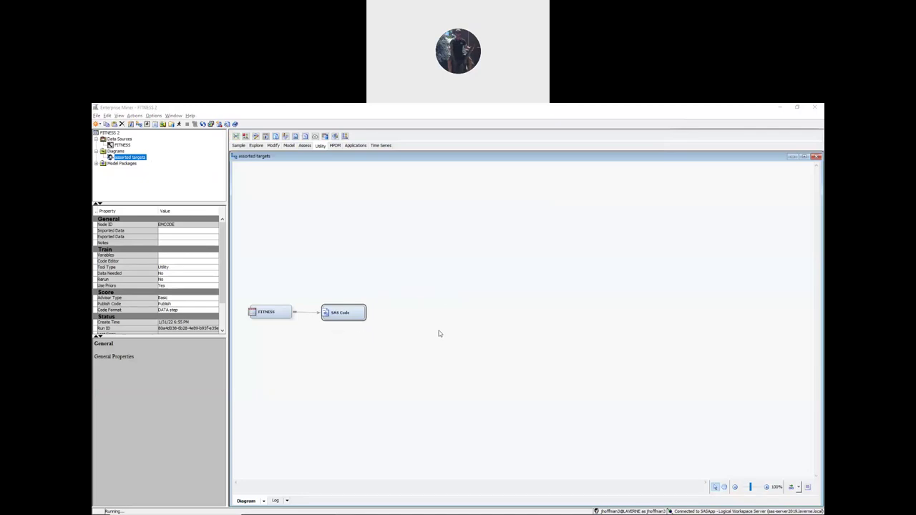
pyautogui.click(273, 311)
pyautogui.click(334, 313)
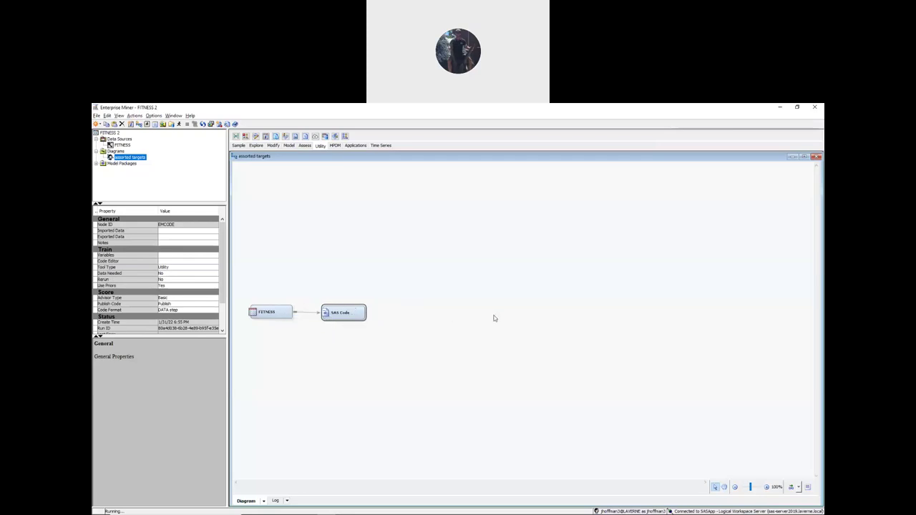
pyautogui.hotkey('alt', 'Tab')
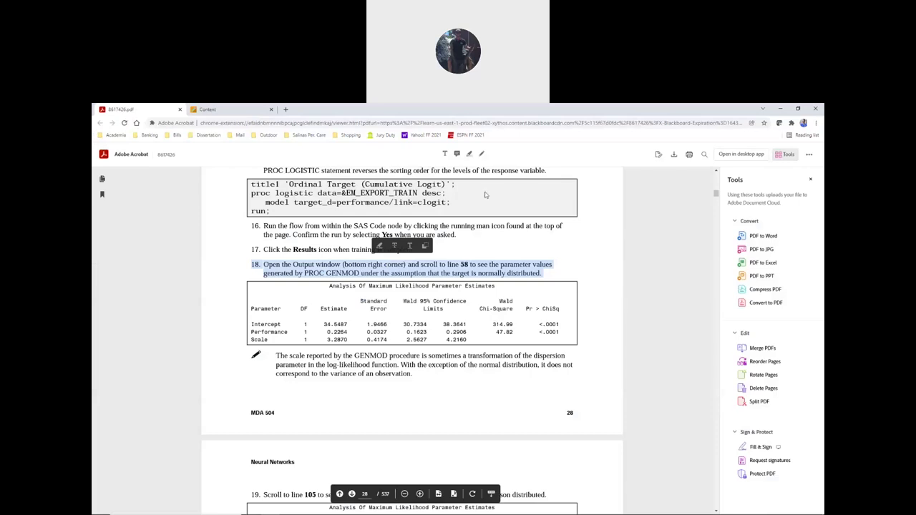
pyautogui.scroll(-10, 274, 290)
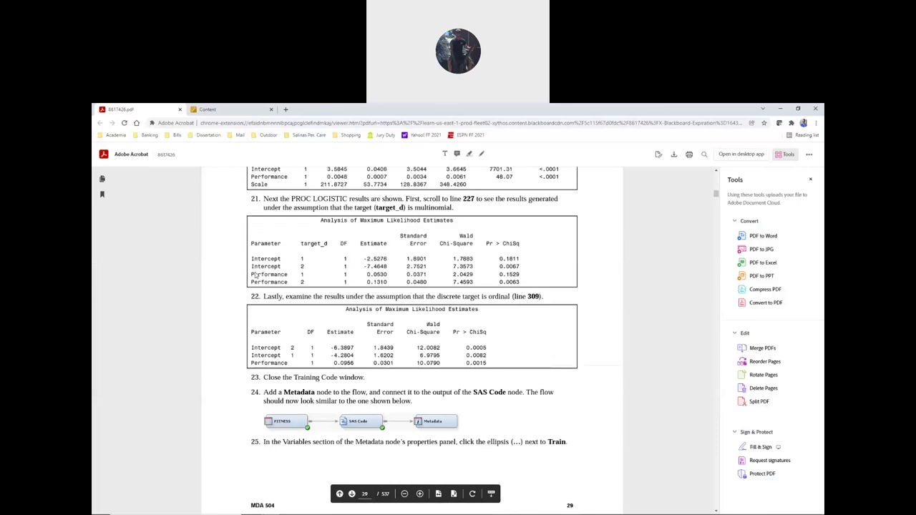
# - Highlight step 24's text on connecting a Metadata node after the SAS Code node
pyautogui.moveTo(254, 277); pyautogui.dragTo(398, 282)
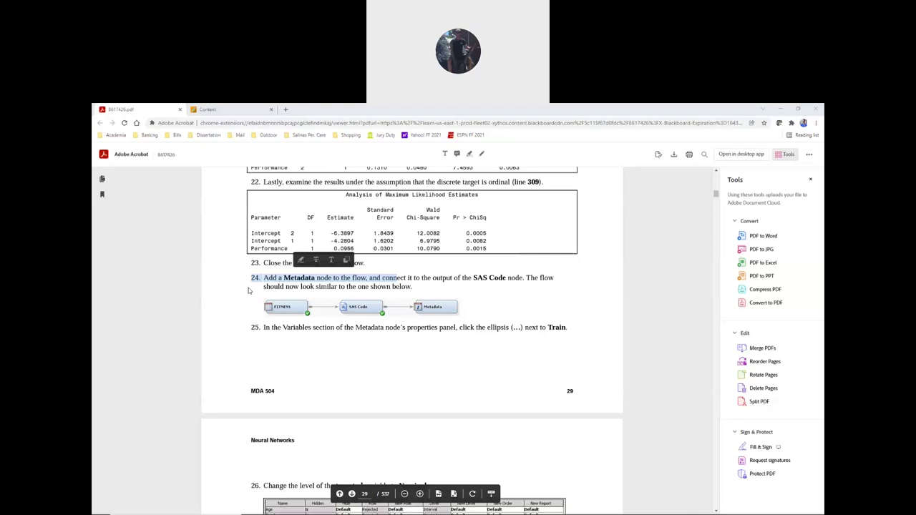
# - Switch from the PDF to the Enterprise Miner diagram with FITNESS feeding SAS Code
pyautogui.hotkey('alt', 'Tab')
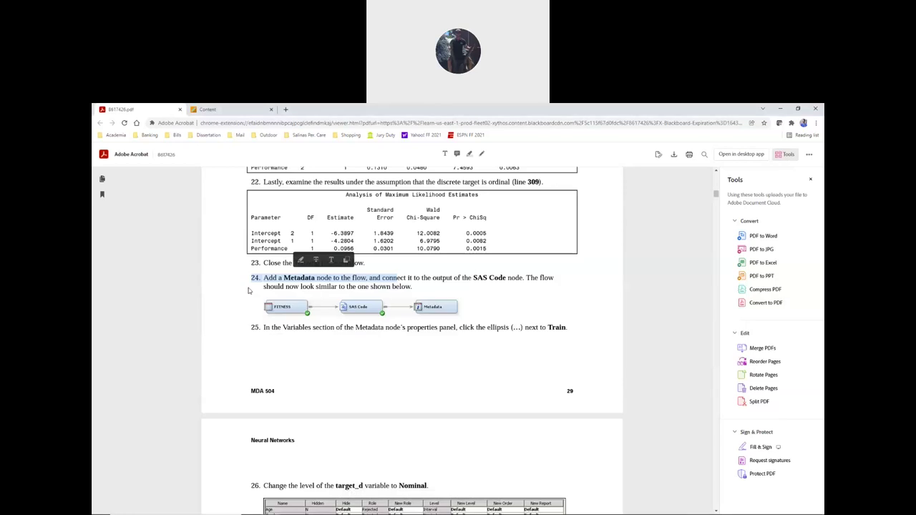
pyautogui.hotkey('alt', 'Tab')
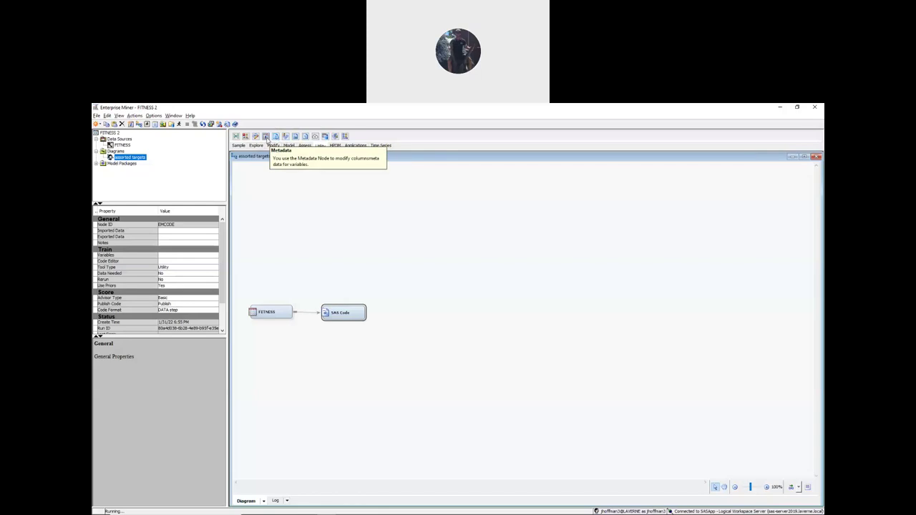
# - Add a Metadata node after the SAS Code node and open its training variables list
pyautogui.moveTo(266, 138); pyautogui.dragTo(427, 314)
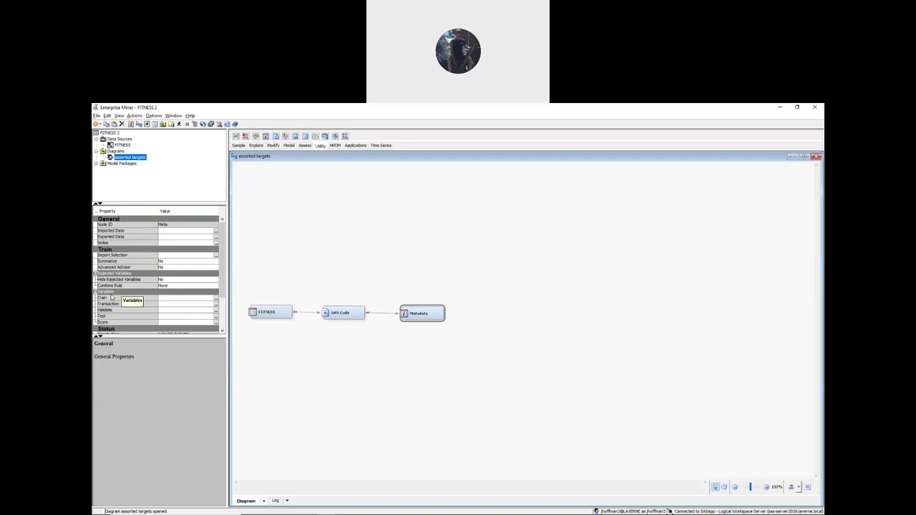
pyautogui.click(215, 299)
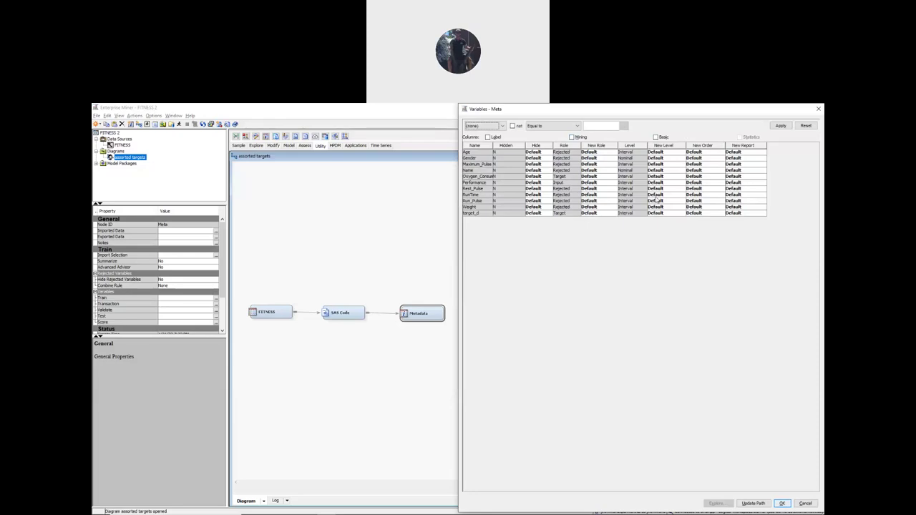
# - Change target_d's new level to Nominal in the Metadata variables list and accept it
pyautogui.click(657, 214)
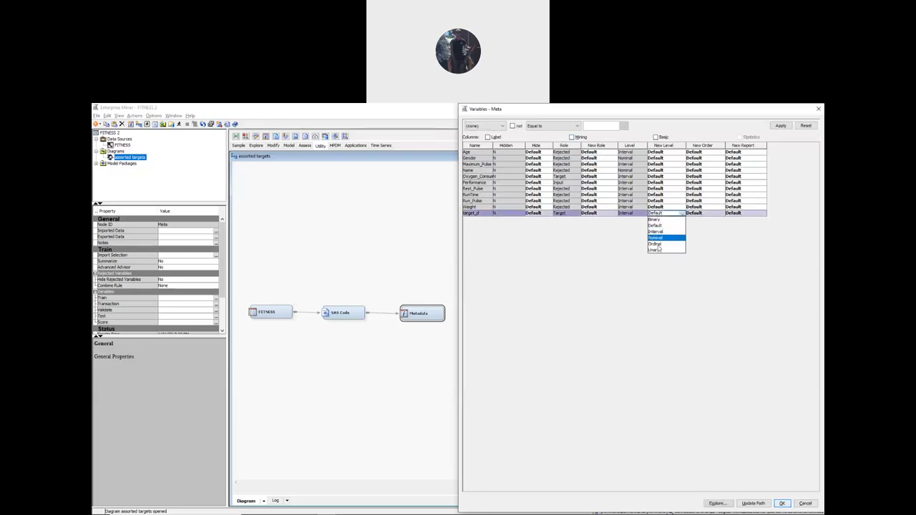
pyautogui.click(655, 238)
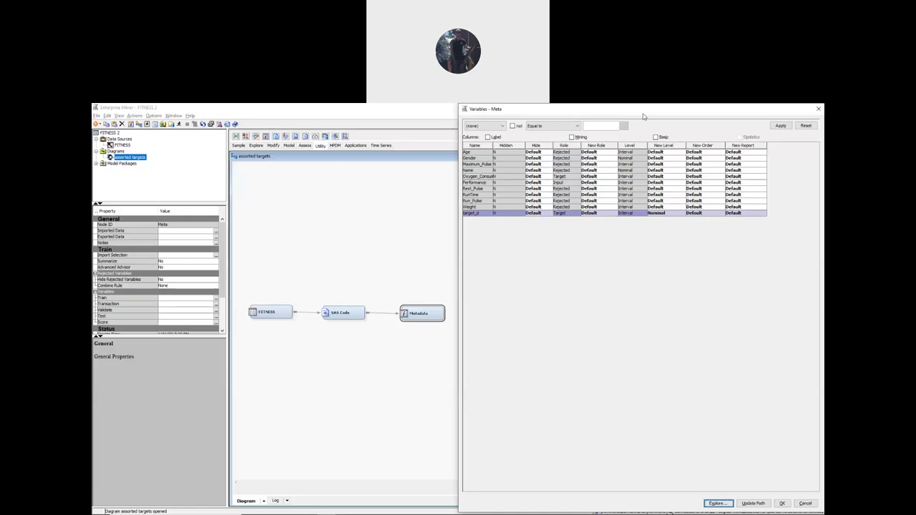
pyautogui.moveTo(644, 116); pyautogui.dragTo(531, 132)
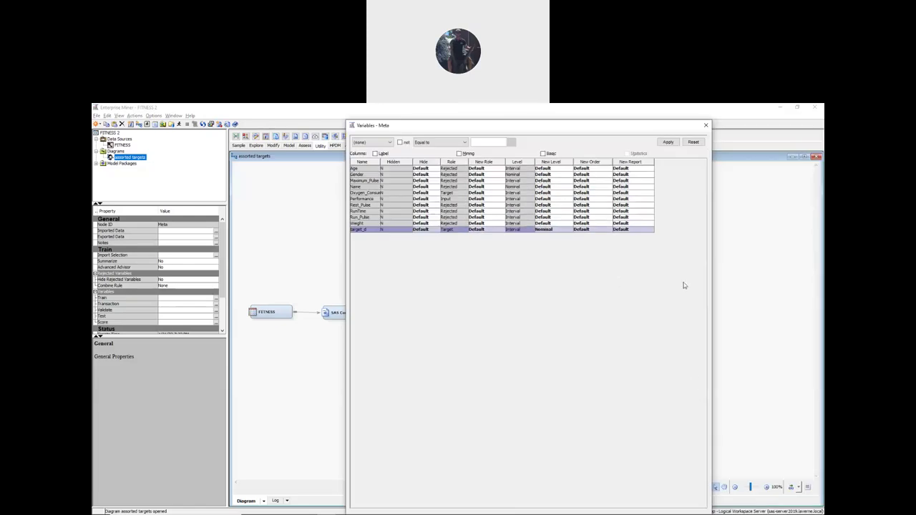
pyautogui.moveTo(665, 130); pyautogui.dragTo(669, 113)
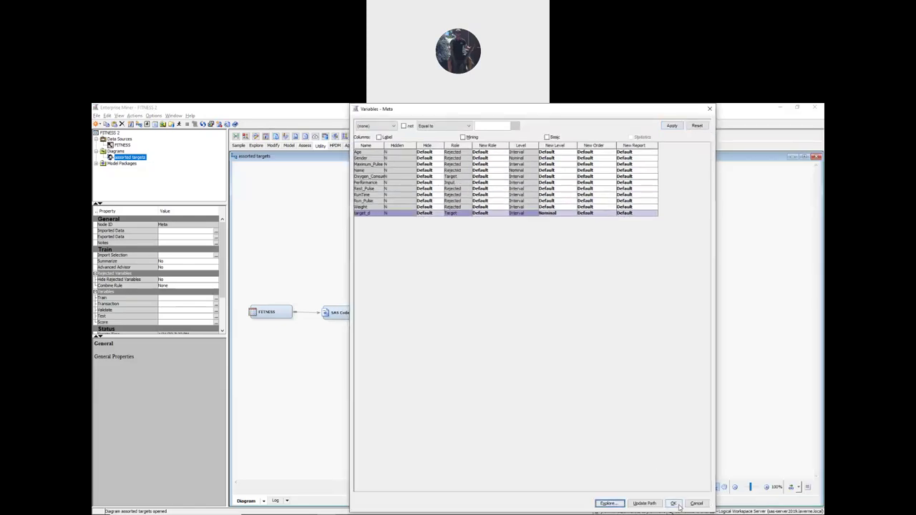
pyautogui.click(673, 504)
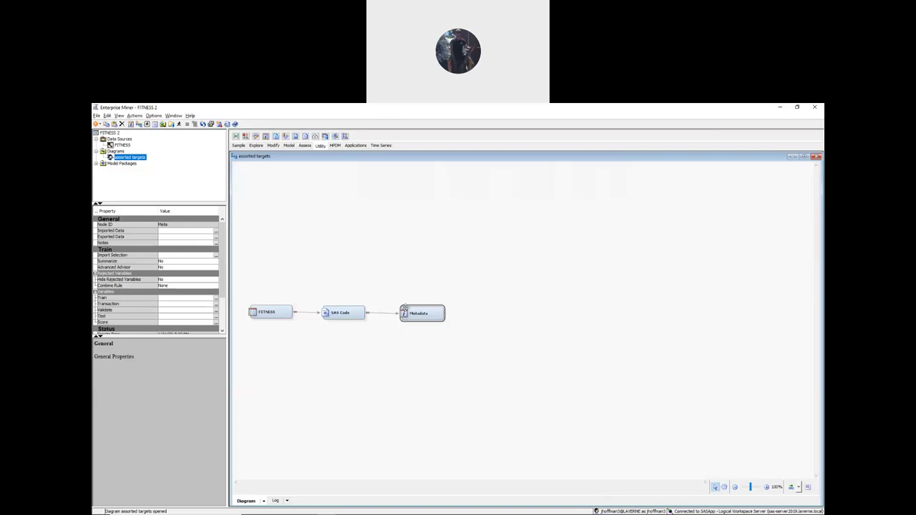
# - Run the flow path up to the Metadata node, confirming with Yes
pyautogui.rightClick(427, 316)
pyautogui.click(440, 324)
pyautogui.click(510, 347)
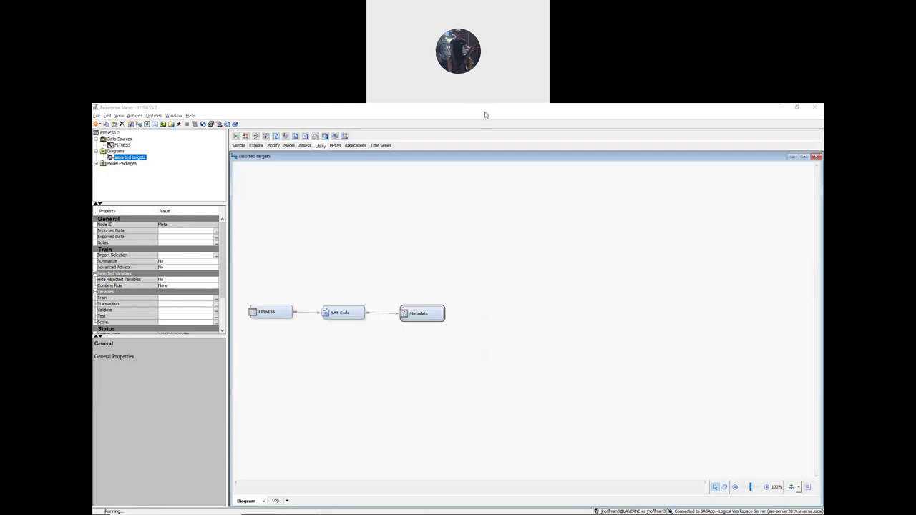
# - Place a Neural Network node from the Model nodes to the right of Metadata
pyautogui.click(405, 200)
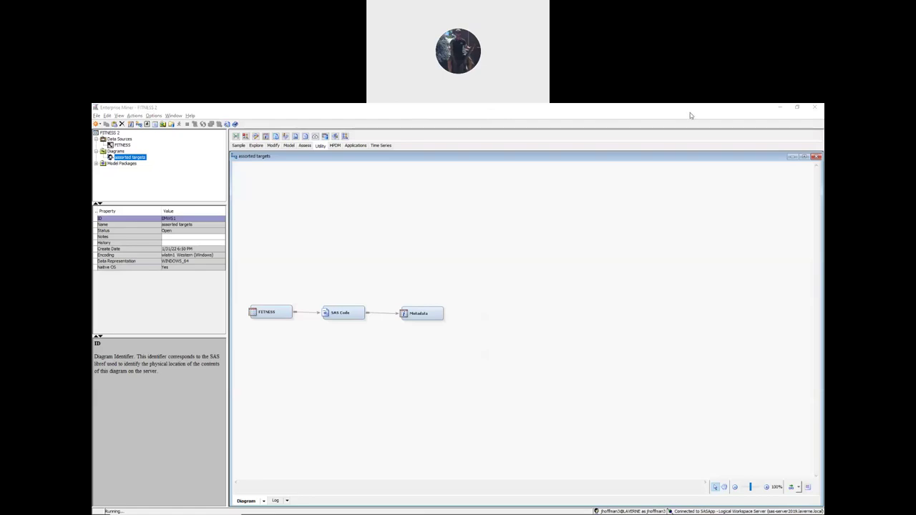
pyautogui.click(602, 114)
pyautogui.click(475, 441)
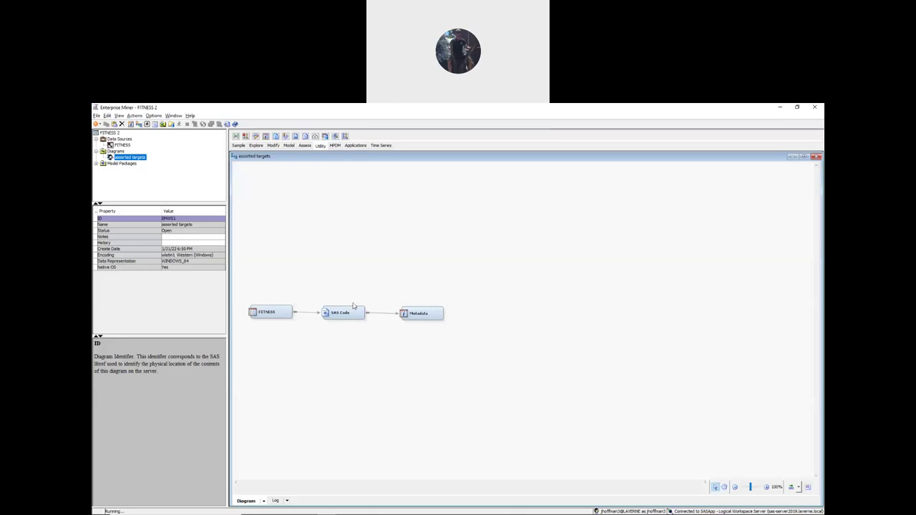
pyautogui.click(289, 147)
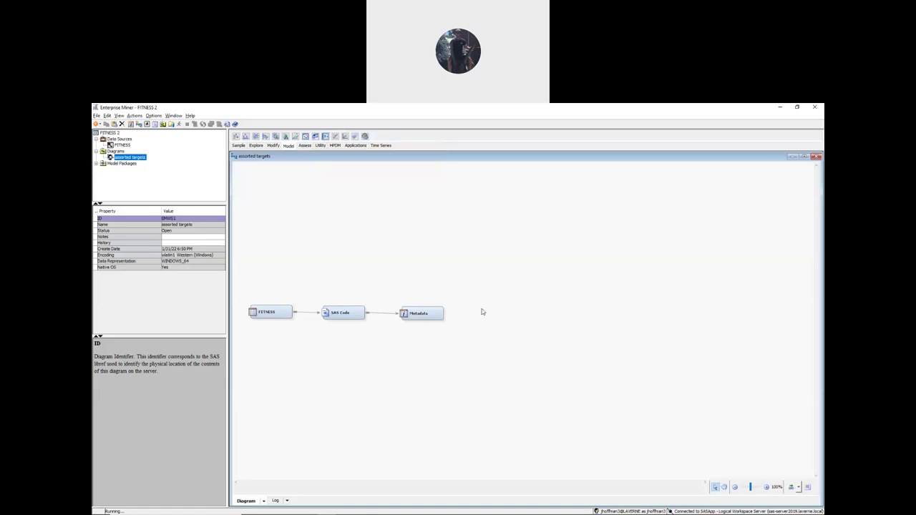
pyautogui.moveTo(483, 312); pyautogui.dragTo(482, 311)
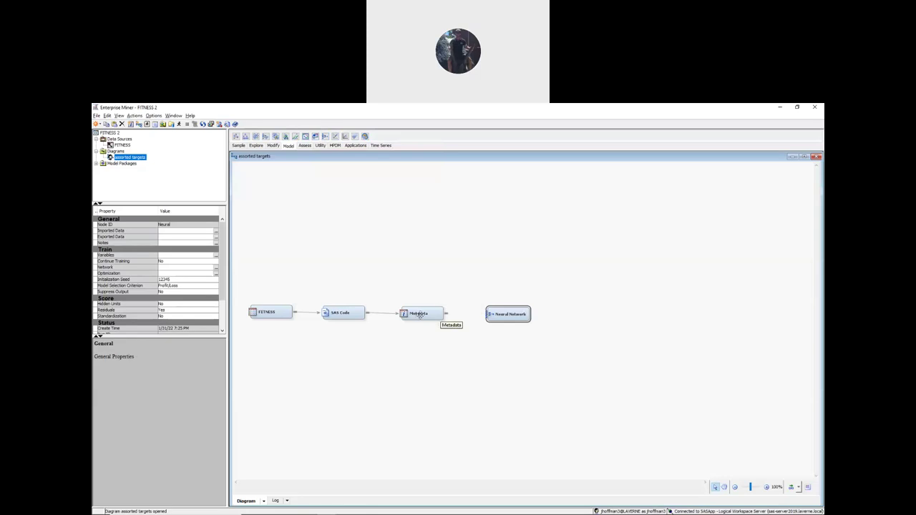
# - Link the Metadata node's output to the Neural Network node and select the Neural node
pyautogui.moveTo(447, 312); pyautogui.dragTo(502, 313)
pyautogui.click(412, 315)
pyautogui.click(498, 314)
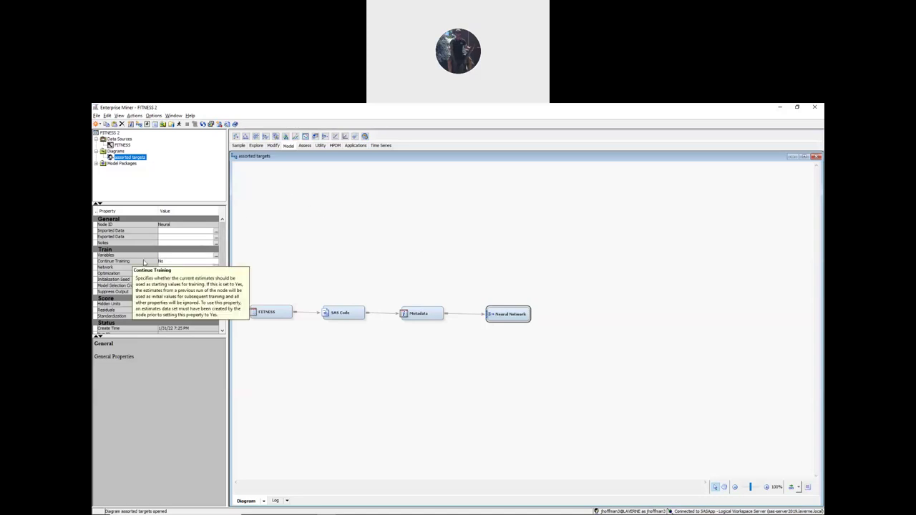
# - Set target_d's Use to No so Oxygen_Consumption is the Neural Network's only target
pyautogui.click(216, 256)
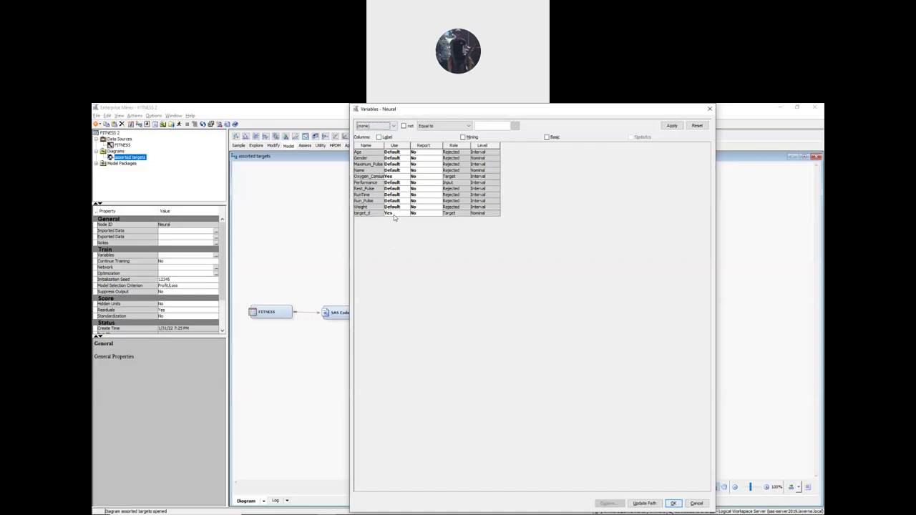
pyautogui.click(394, 214)
pyautogui.click(394, 227)
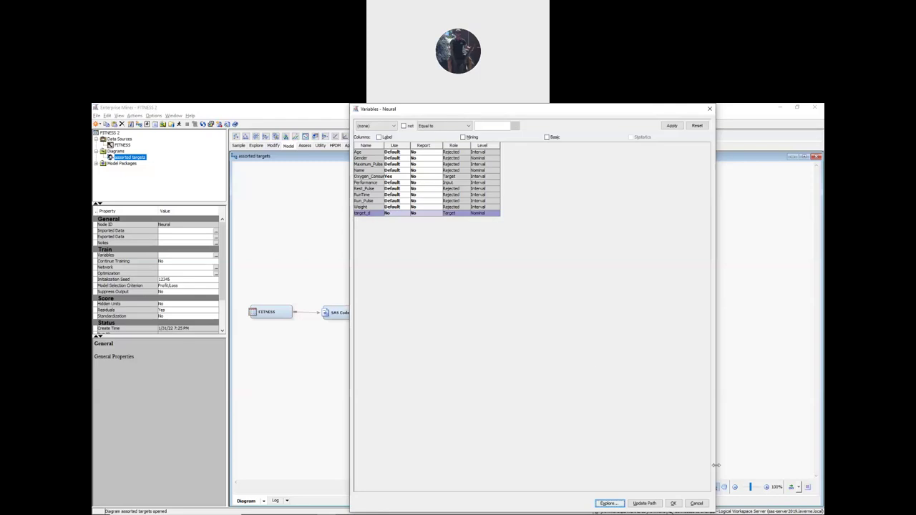
pyautogui.click(675, 504)
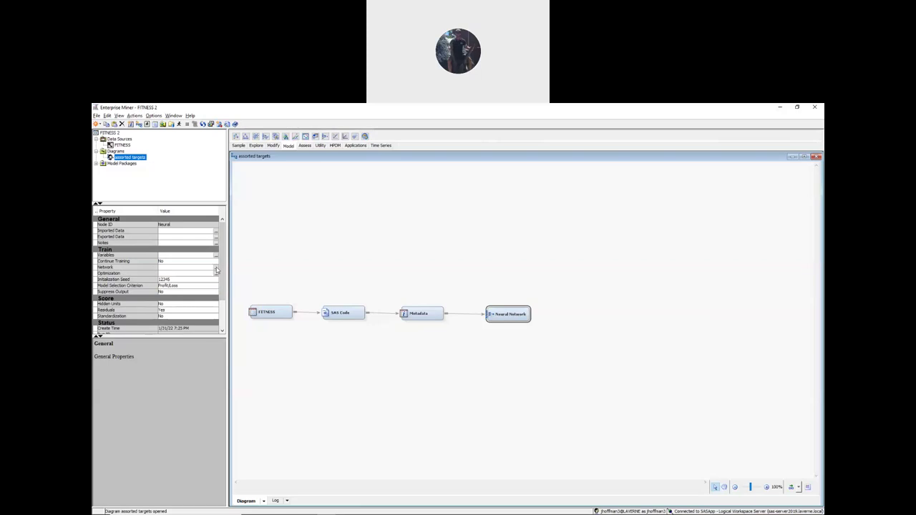
# - Switch the Neural Network's Network architecture to Generalized Linear Model
pyautogui.click(215, 268)
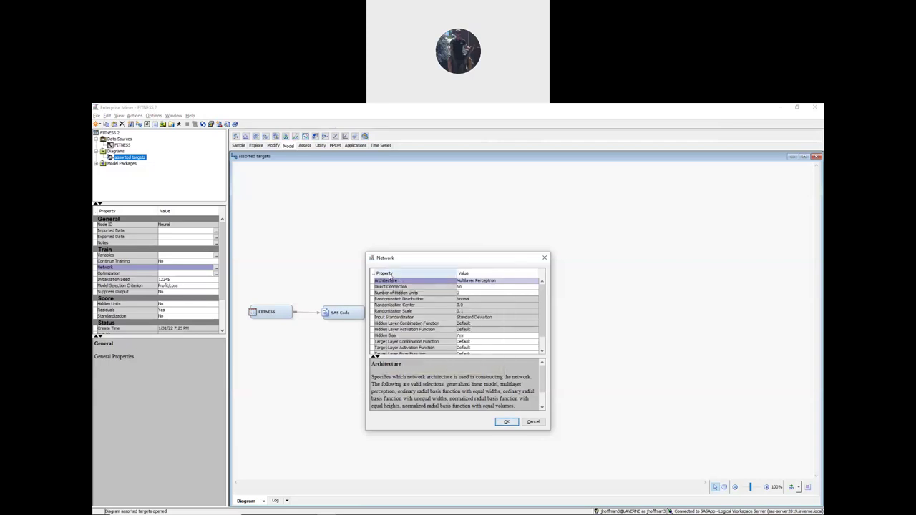
pyautogui.click(481, 282)
pyautogui.scroll(1, 482, 288)
pyautogui.click(488, 288)
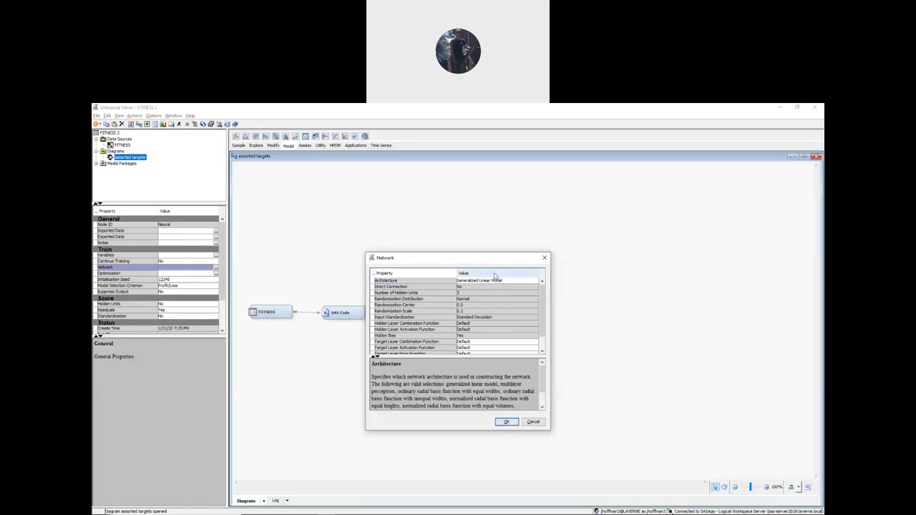
pyautogui.click(507, 423)
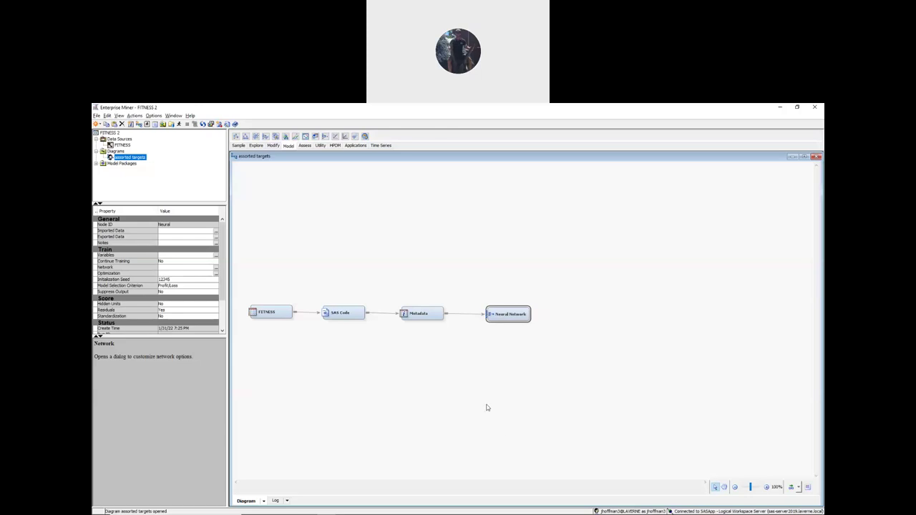
# - Run the whole path ending at the Neural Network node, confirming the run
pyautogui.rightClick(509, 313)
pyautogui.click(523, 337)
pyautogui.click(509, 347)
pyautogui.rightClick(503, 314)
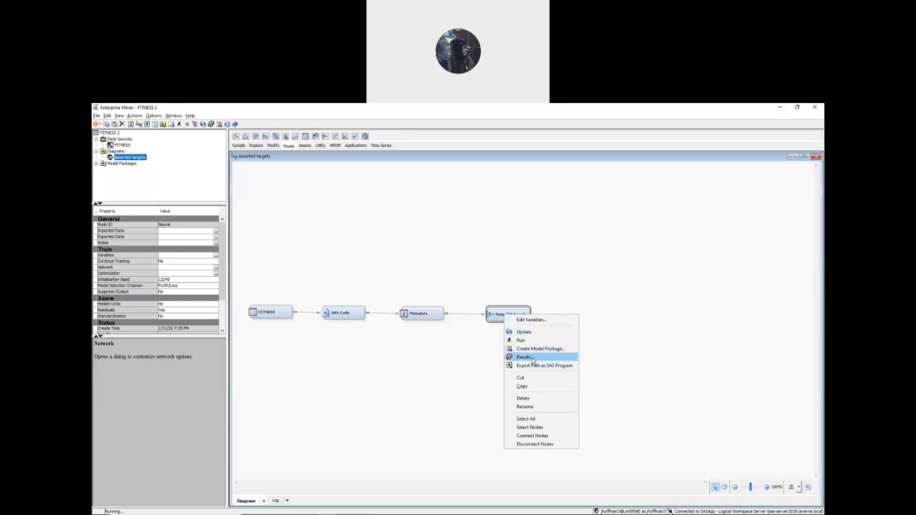
# - Open the Neural Network results and expand the Output panel to full view
pyautogui.click(529, 357)
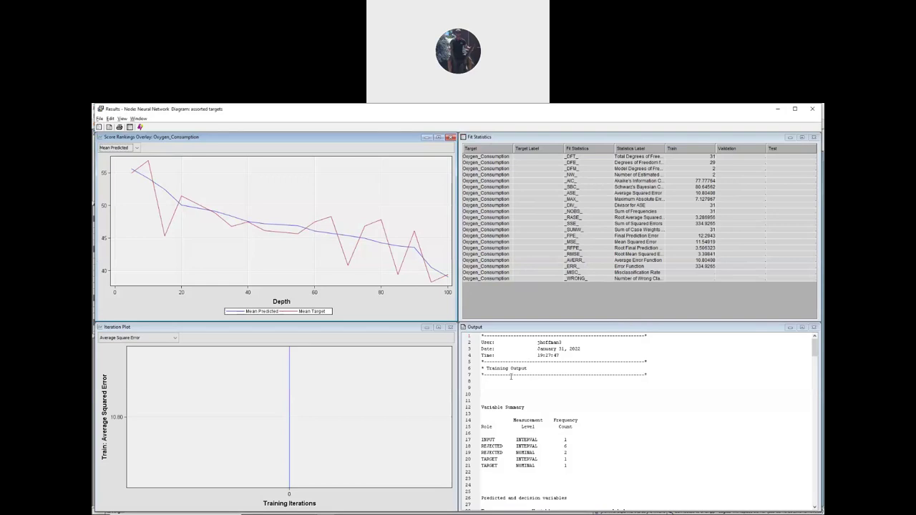
pyautogui.click(816, 108)
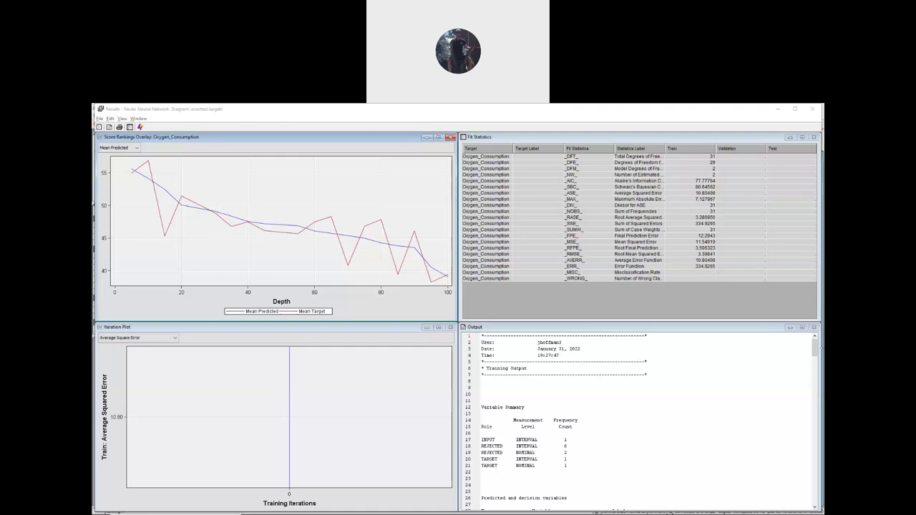
pyautogui.click(802, 328)
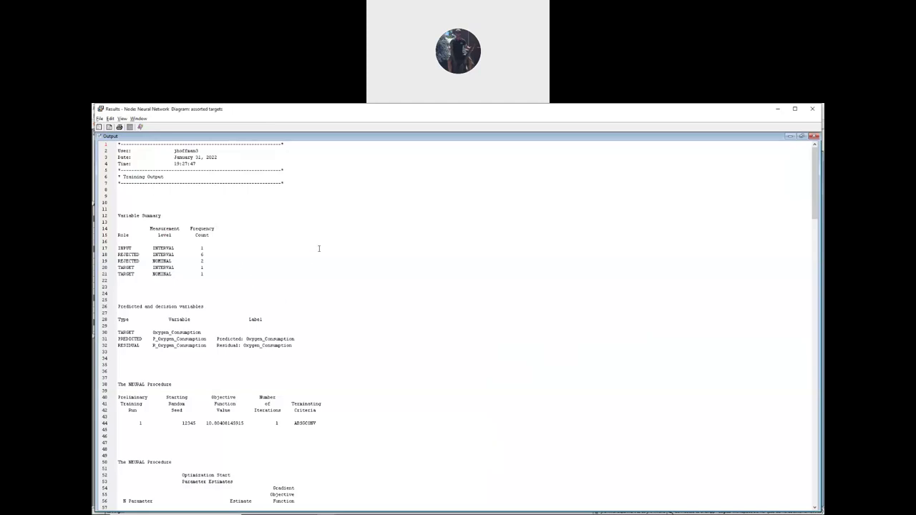
pyautogui.scroll(-20, 207, 274)
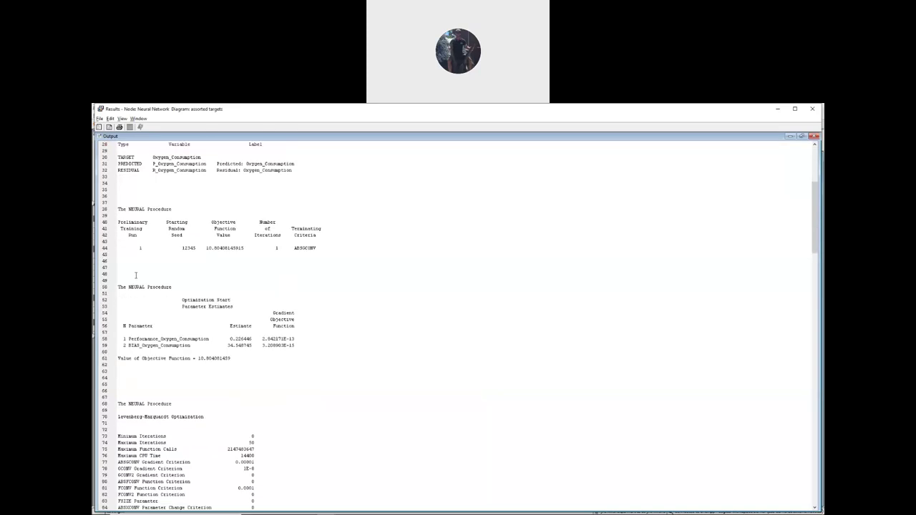
pyautogui.scroll(-7, 124, 277)
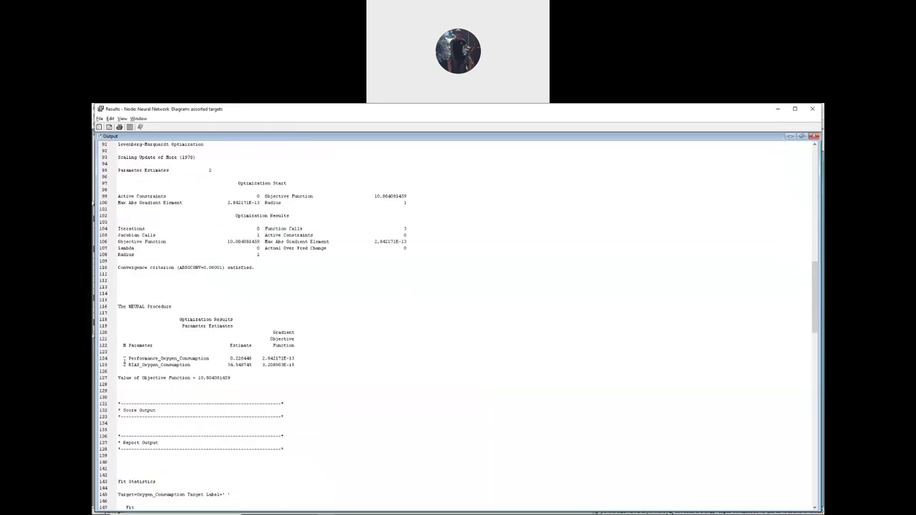
# - Highlight the estimates 0.226446 and bias 34.548745, then close the results
pyautogui.moveTo(180, 319); pyautogui.dragTo(238, 324)
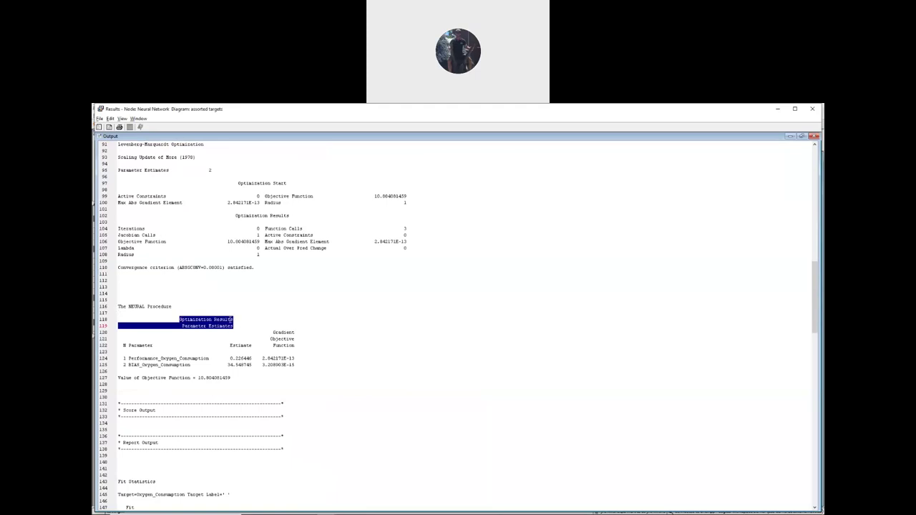
pyautogui.click(164, 366)
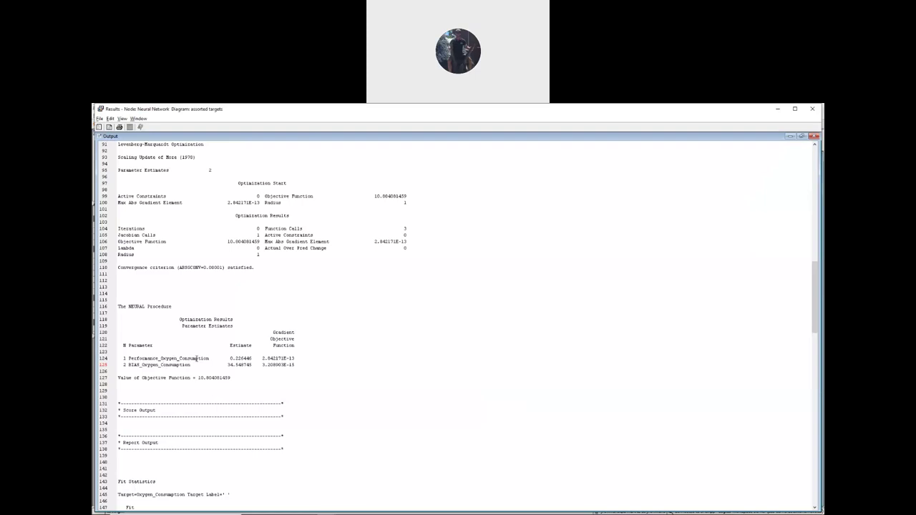
pyautogui.moveTo(229, 358); pyautogui.dragTo(252, 358)
pyautogui.moveTo(227, 365); pyautogui.dragTo(252, 366)
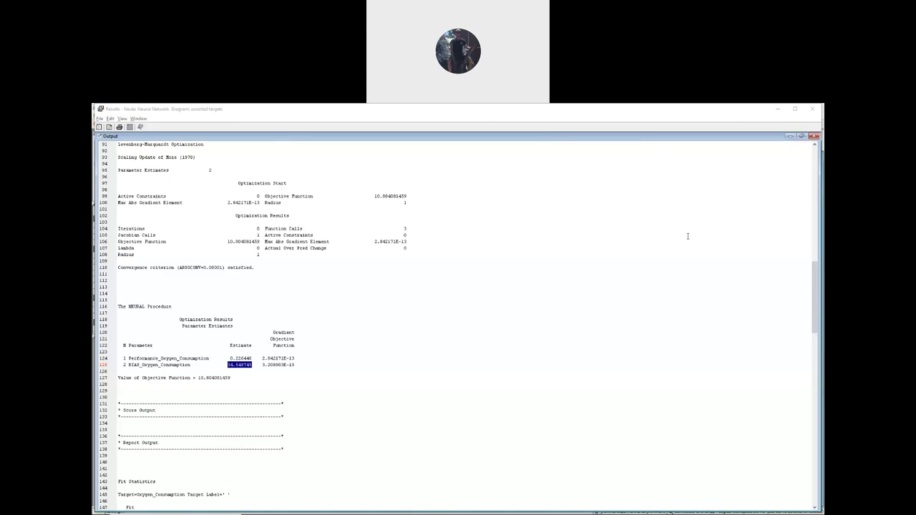
pyautogui.click(784, 125)
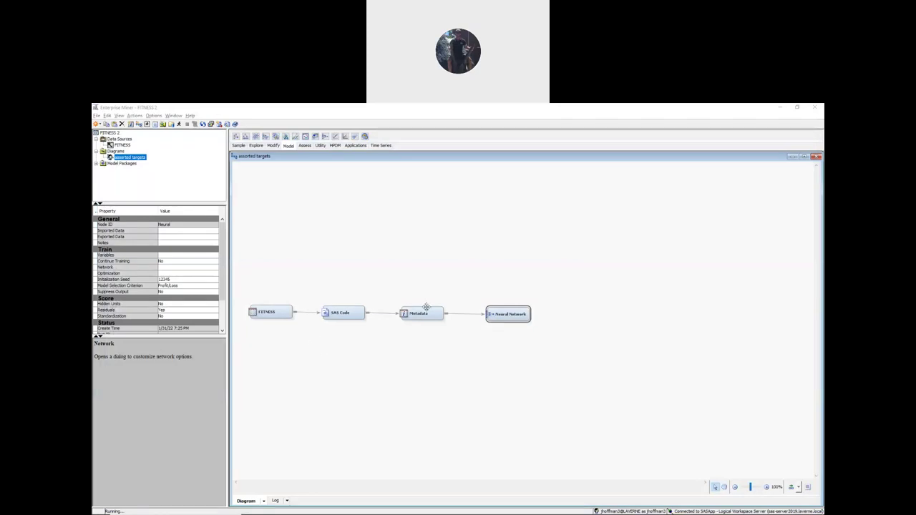
# - Reselect the Neural Network node on the assorted targets diagram and open its Network settings
pyautogui.click(502, 309)
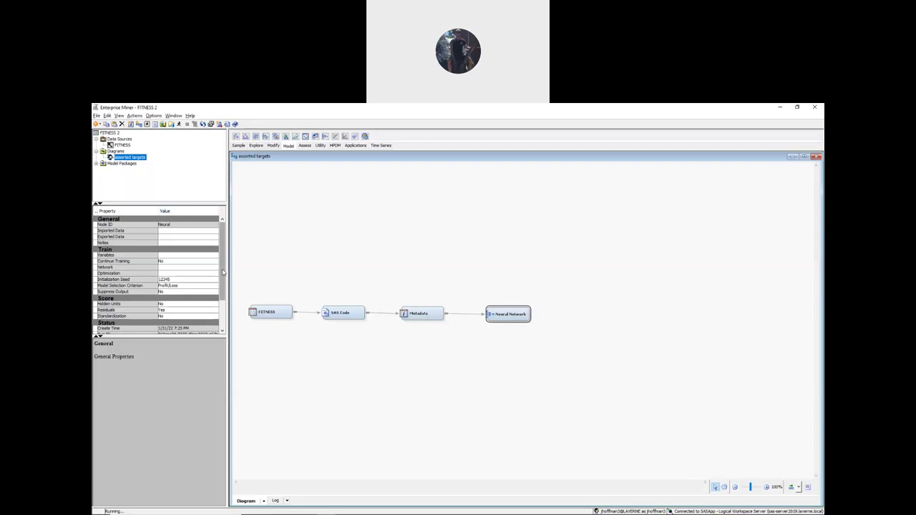
pyautogui.click(126, 145)
pyautogui.click(130, 157)
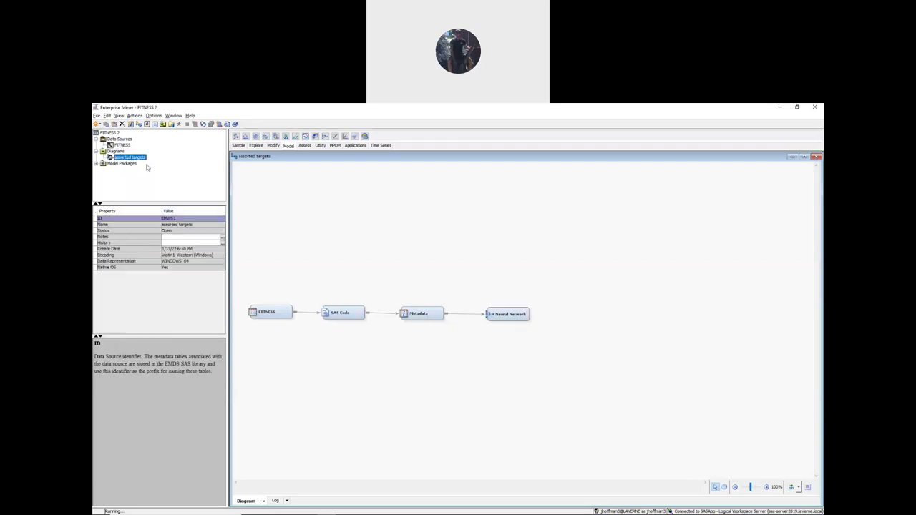
pyautogui.click(498, 314)
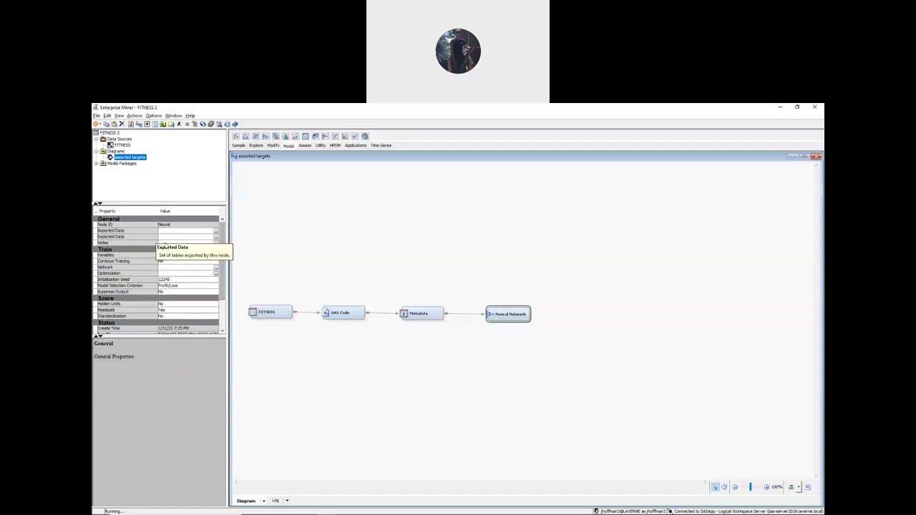
pyautogui.click(216, 269)
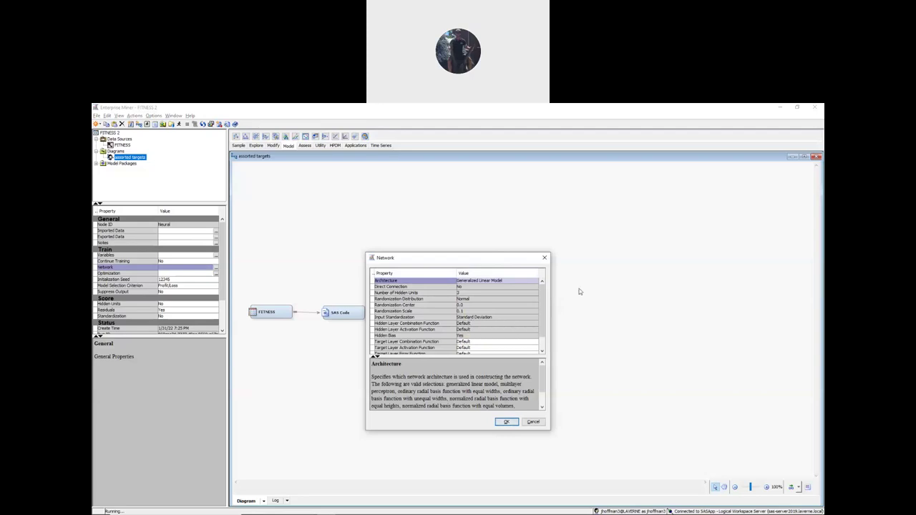
# - Set the target layer error function to Poisson and activation function to Exponential
pyautogui.scroll(-2, 541, 301)
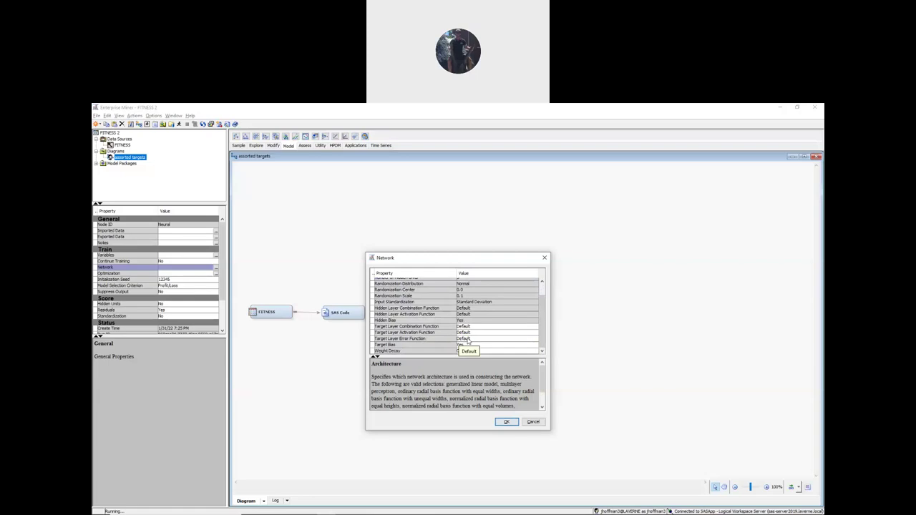
pyautogui.click(465, 339)
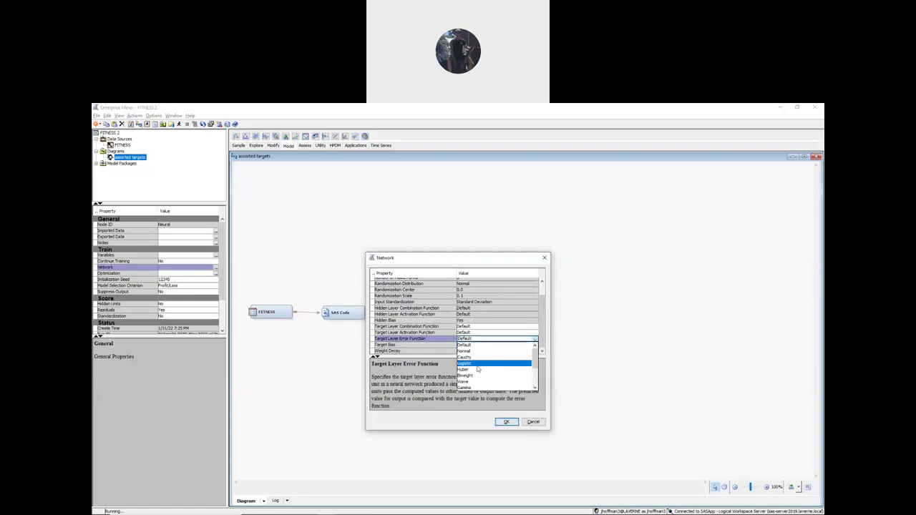
pyautogui.moveTo(536, 358); pyautogui.dragTo(537, 372)
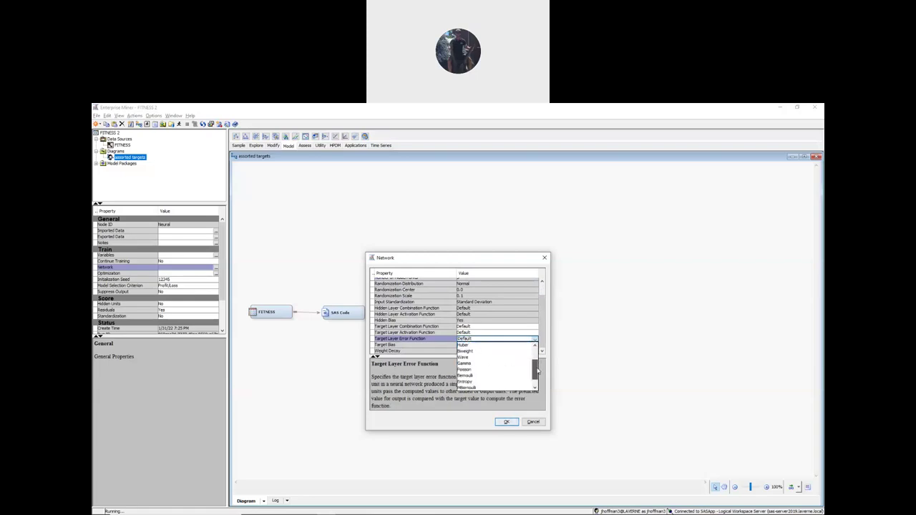
pyautogui.click(476, 371)
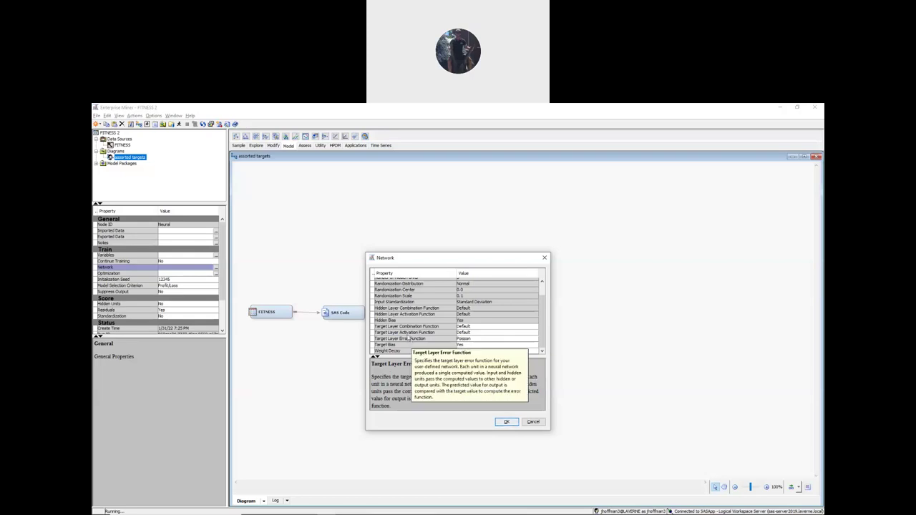
pyautogui.click(474, 333)
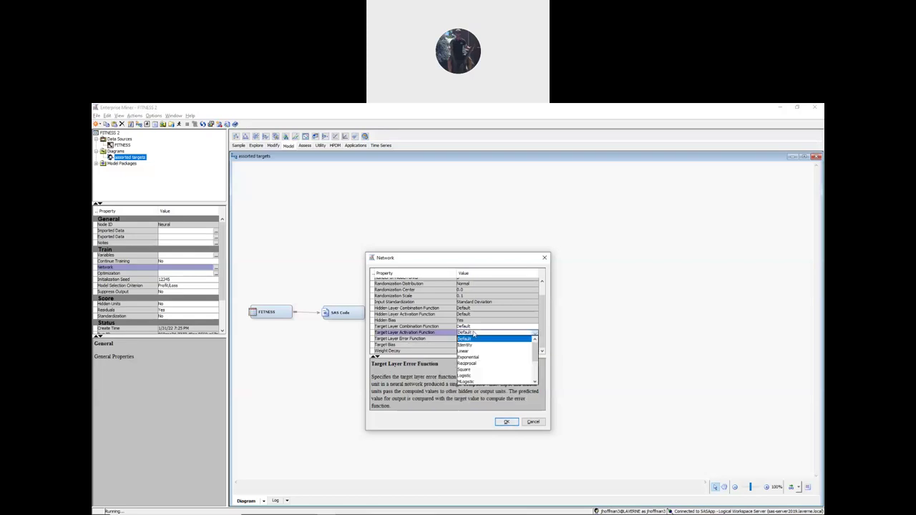
pyautogui.click(476, 357)
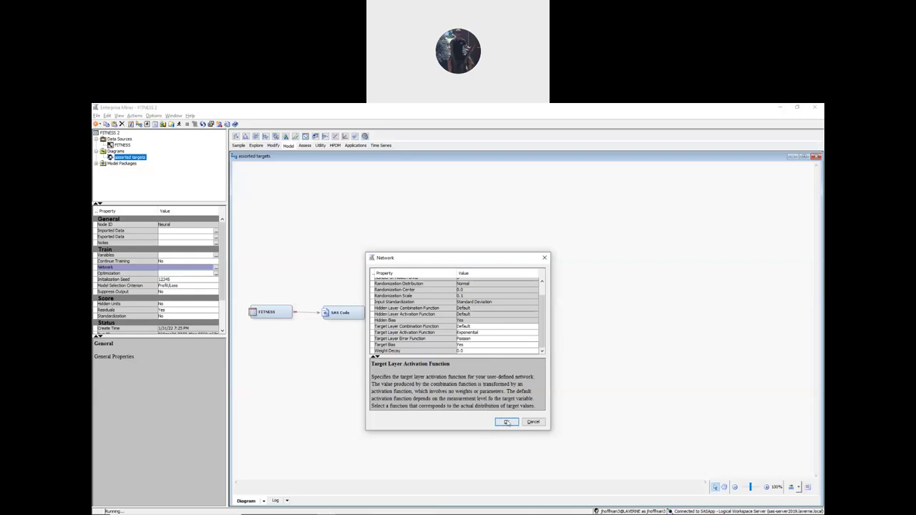
pyautogui.click(507, 422)
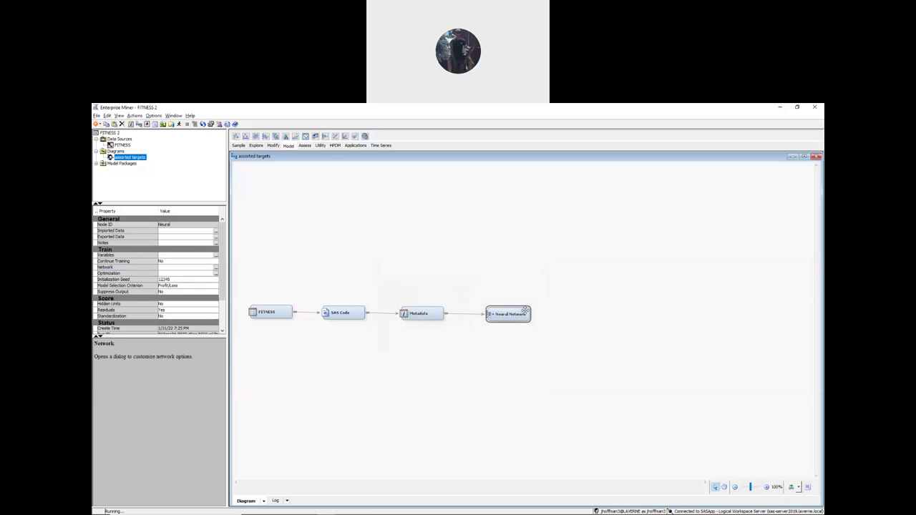
# - Rerun the Neural Network path and open its results, showing Oxygen_Consumption training ASE 10.85446
pyautogui.rightClick(516, 316)
pyautogui.click(533, 338)
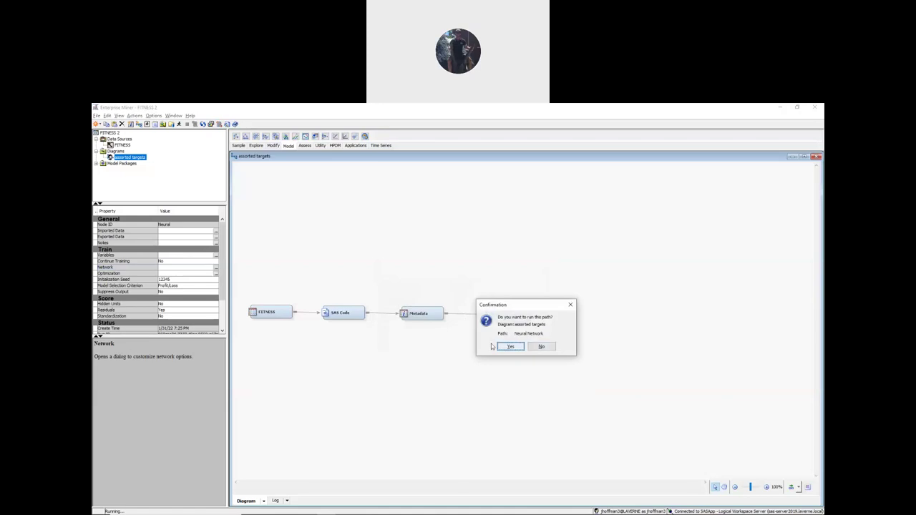
pyautogui.click(500, 346)
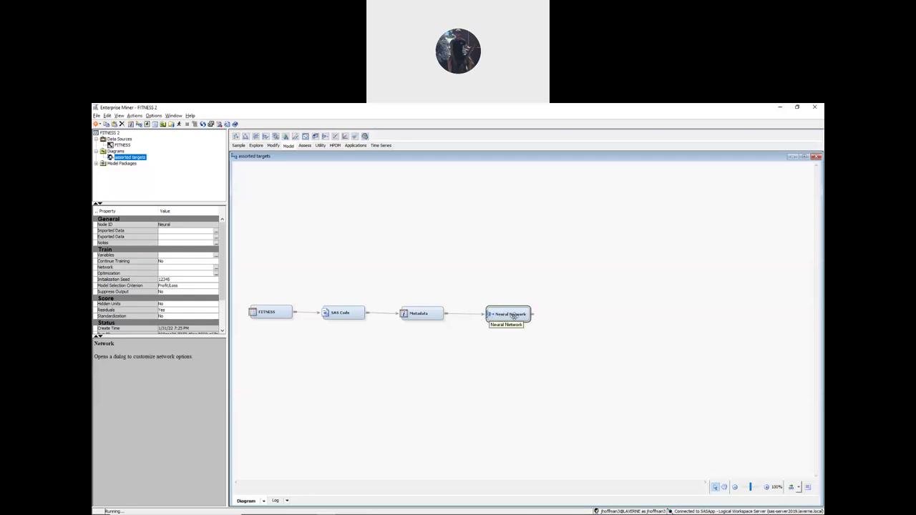
pyautogui.rightClick(512, 315)
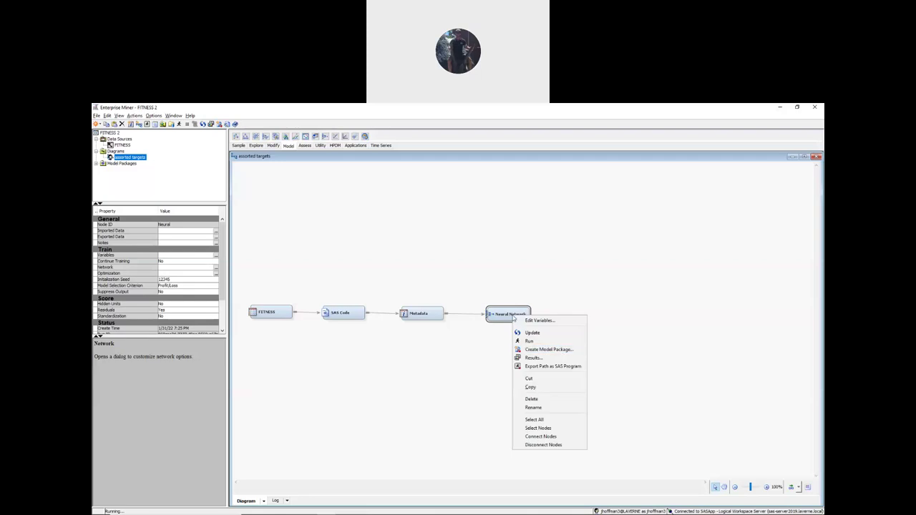
pyautogui.click(538, 358)
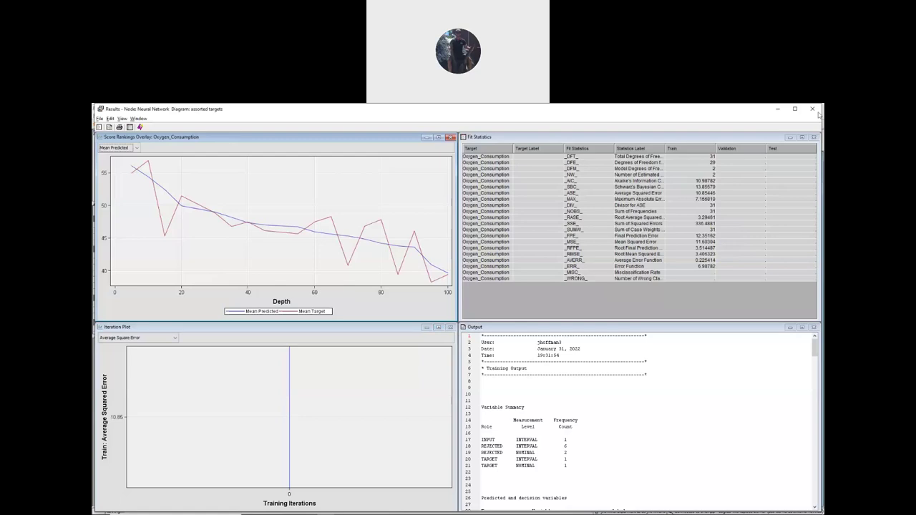
# - Review the Optimization Results estimates (Performance_Oxygen_Consumption 0.004730, bias 3.586540), then close the results window
pyautogui.click(802, 327)
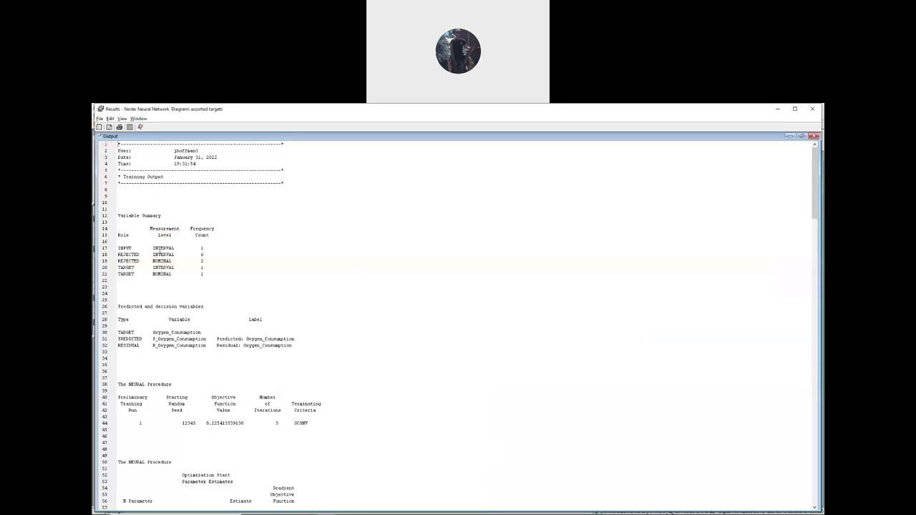
pyautogui.scroll(-20, 123, 251)
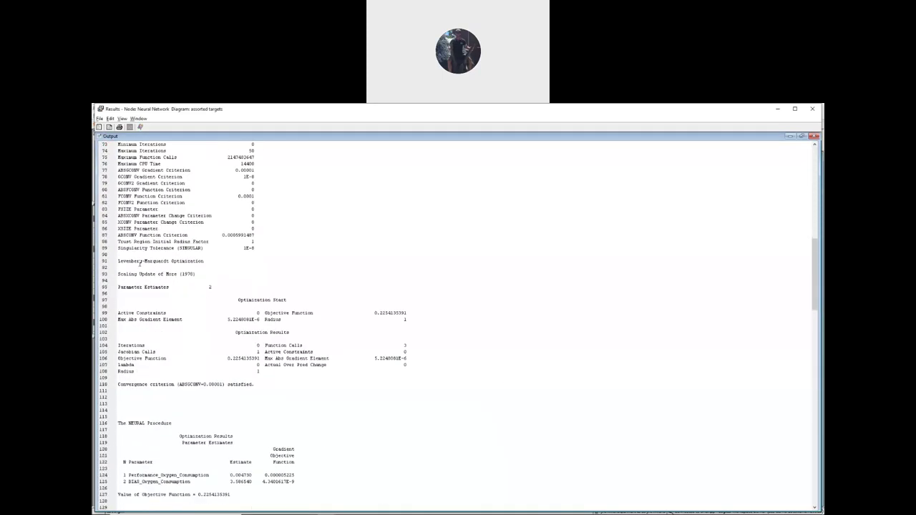
pyautogui.scroll(-3, 141, 308)
pyautogui.moveTo(180, 280); pyautogui.dragTo(244, 278)
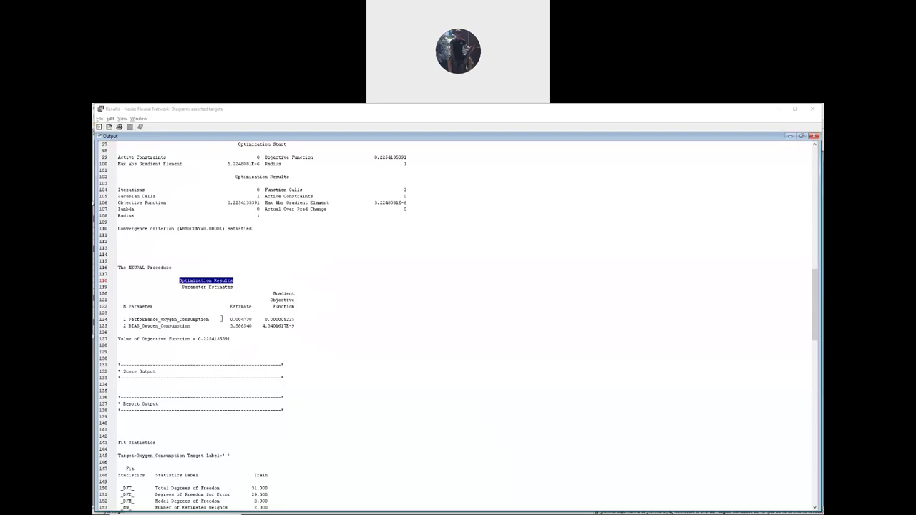
pyautogui.moveTo(229, 319); pyautogui.dragTo(253, 321)
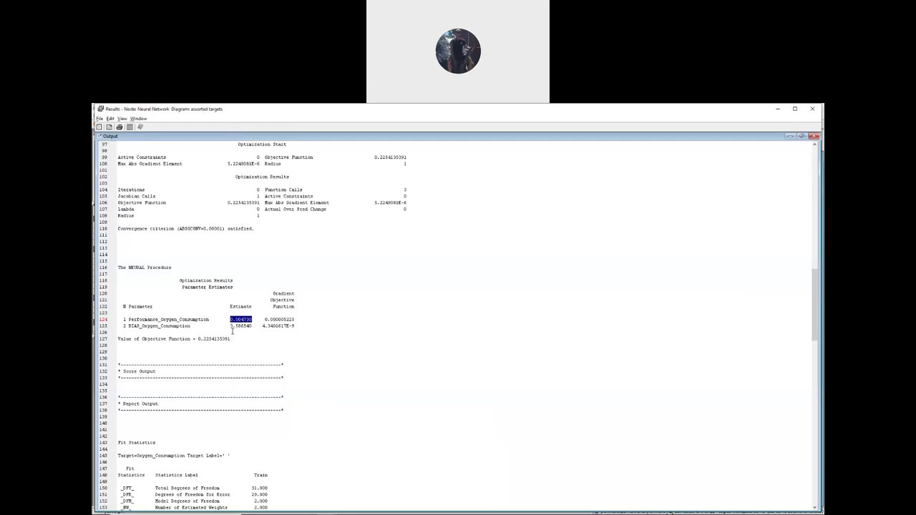
pyautogui.moveTo(230, 326); pyautogui.dragTo(252, 329)
pyautogui.click(812, 108)
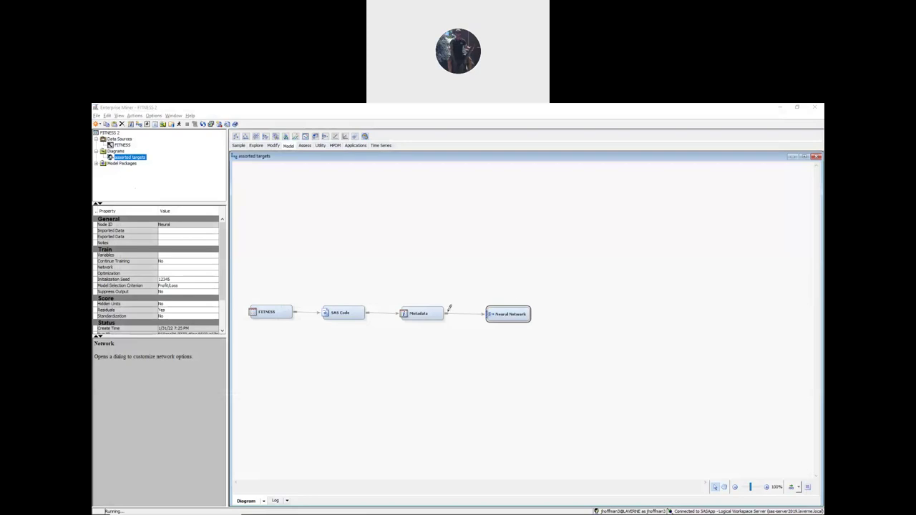
# - Return to the assorted targets diagram and open the Neural Network node's Network property settings
pyautogui.click(123, 146)
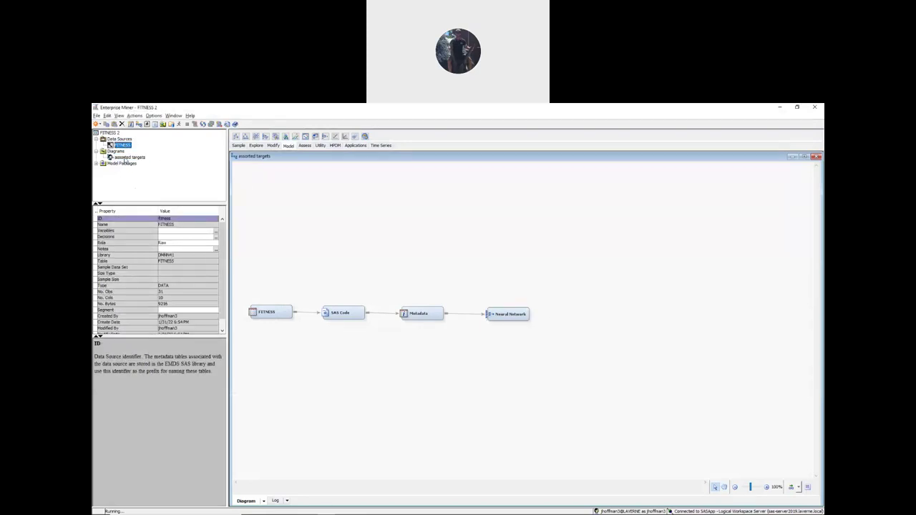
pyautogui.click(126, 158)
pyautogui.click(511, 315)
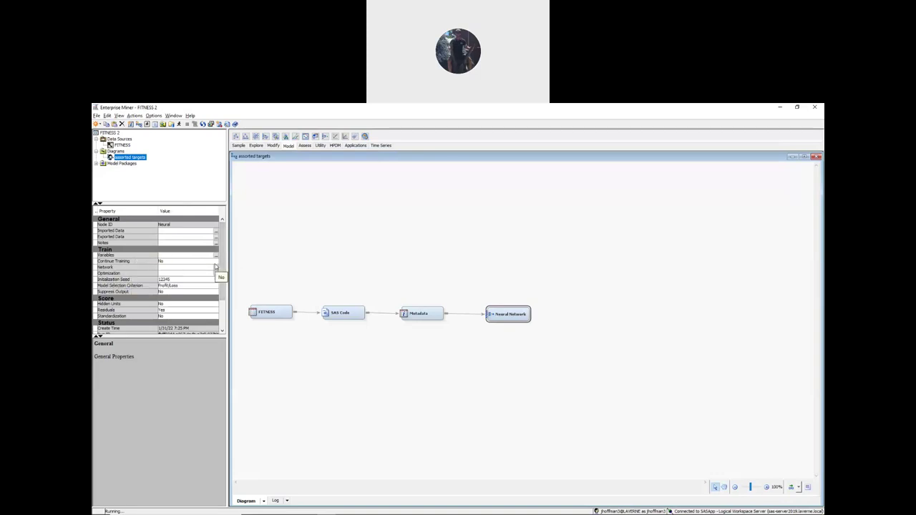
pyautogui.click(215, 268)
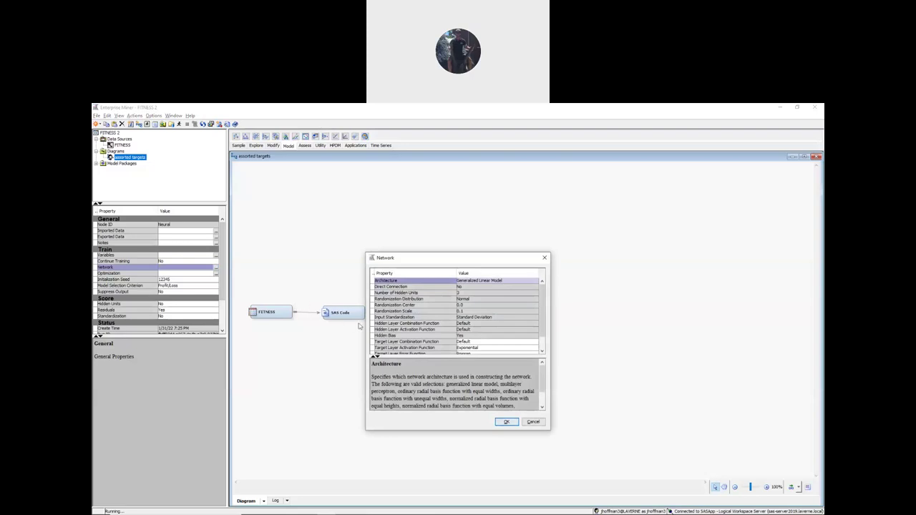
# - Change the Target Layer Error Function from Poisson to Gamma, keeping Exponential activation
pyautogui.scroll(-1, 544, 297)
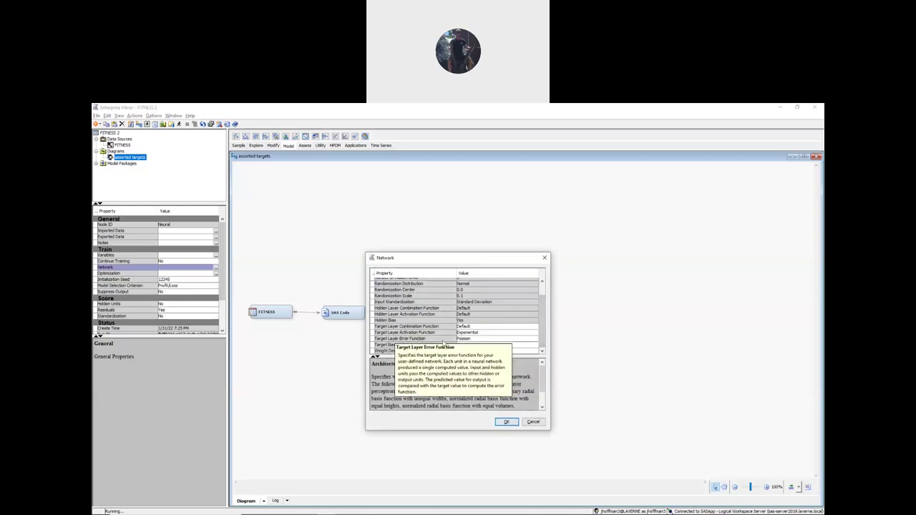
pyautogui.click(465, 338)
pyautogui.click(472, 351)
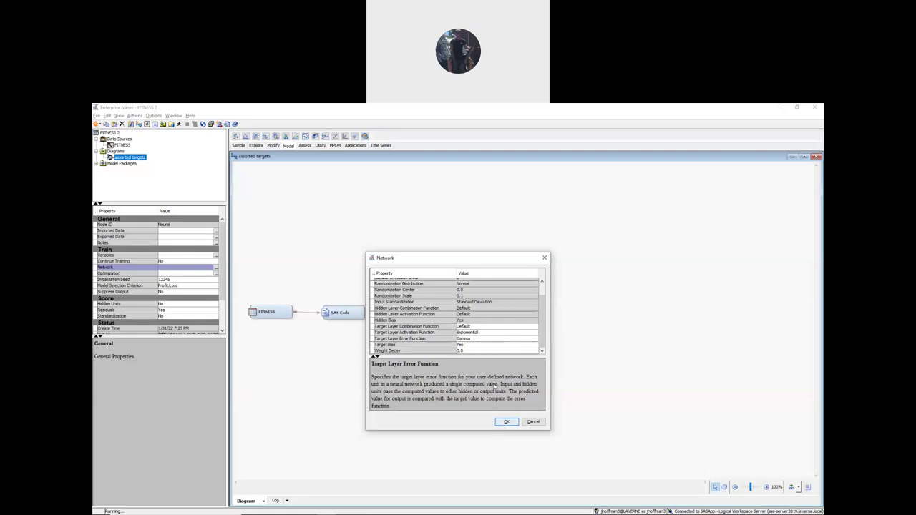
# - Apply the edited network settings and run the path up to the Neural Network node
pyautogui.click(507, 422)
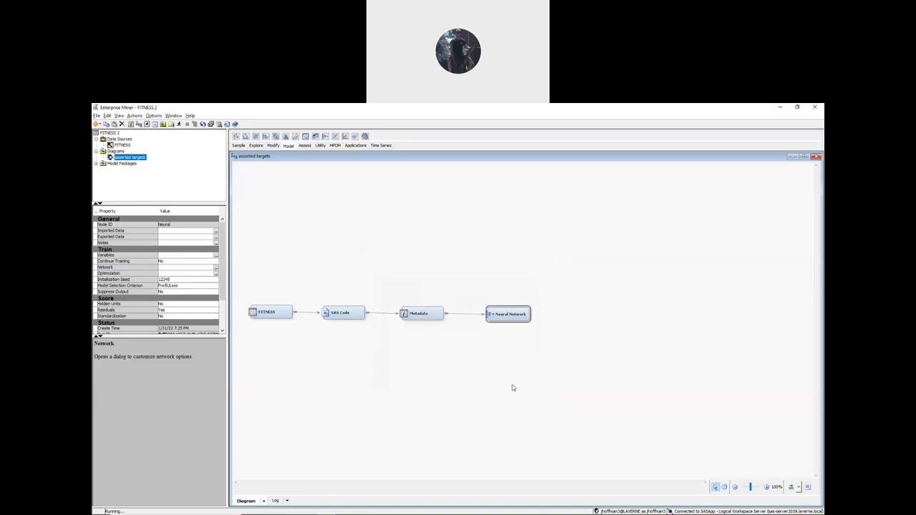
pyautogui.rightClick(516, 318)
pyautogui.click(533, 340)
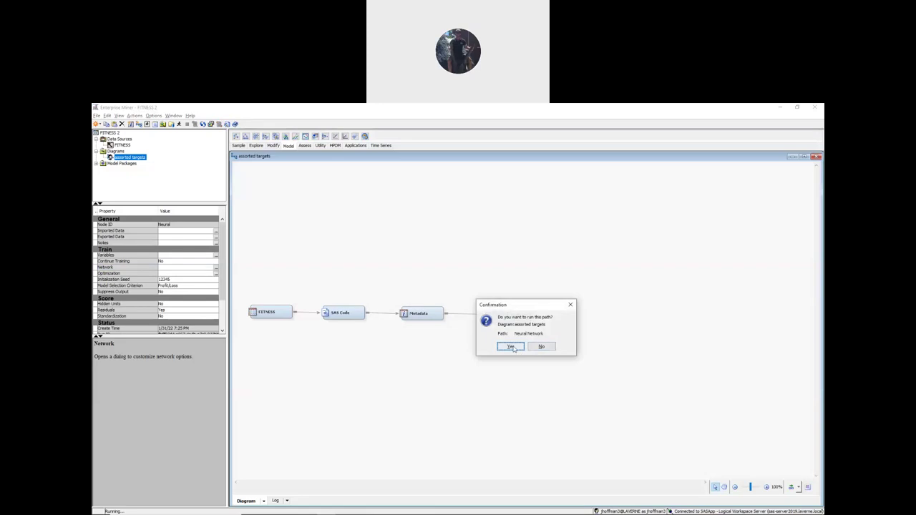
pyautogui.click(512, 346)
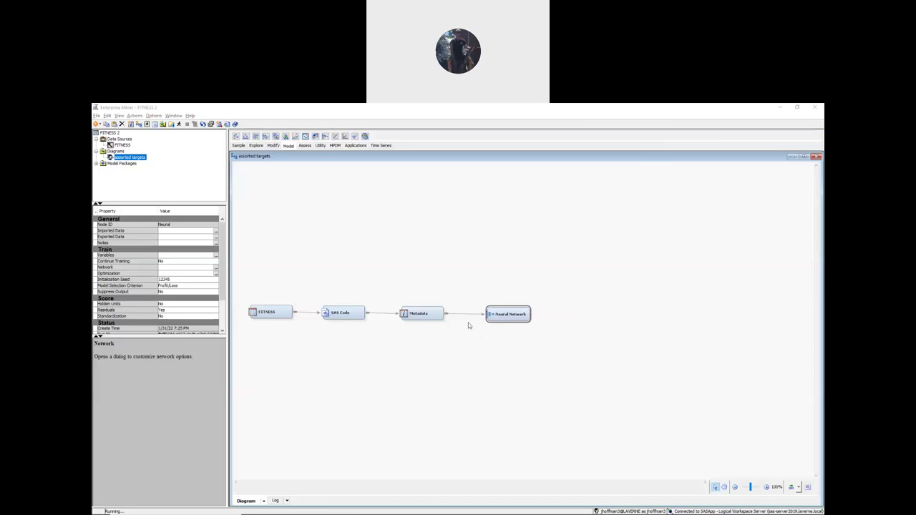
pyautogui.rightClick(504, 310)
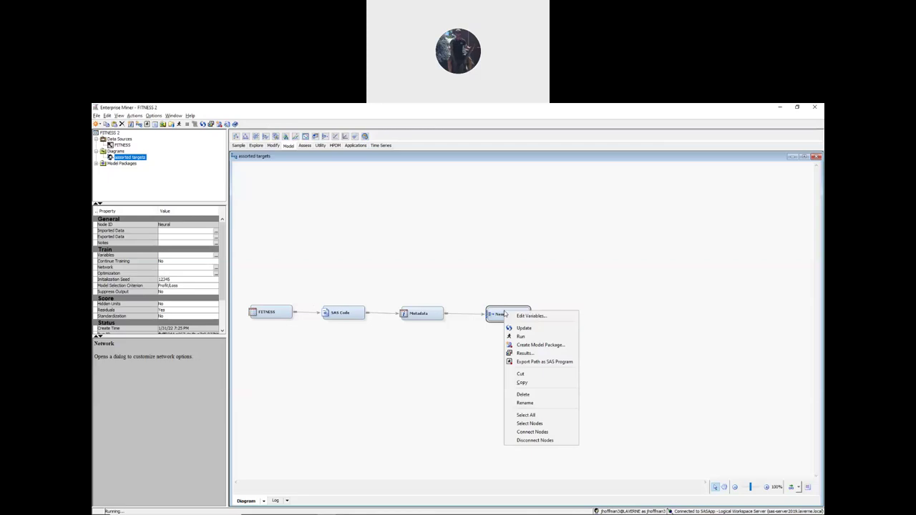
pyautogui.click(525, 353)
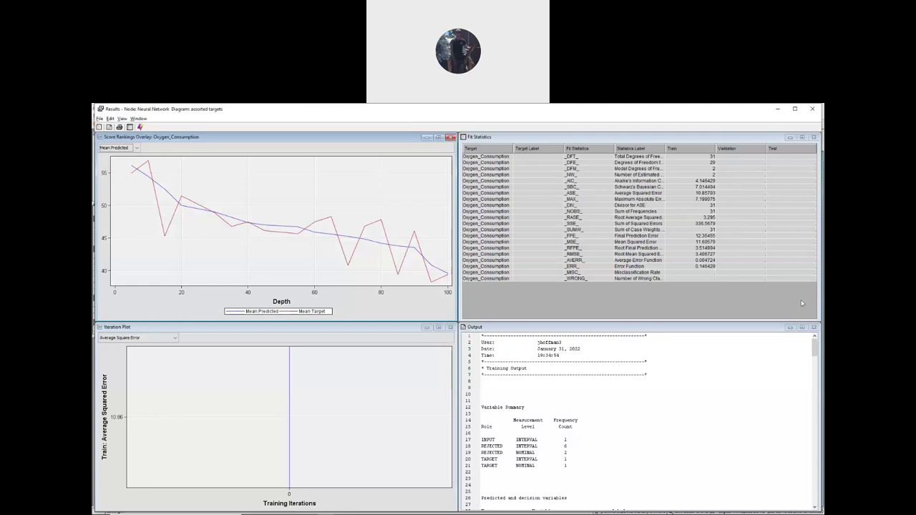
pyautogui.click(802, 327)
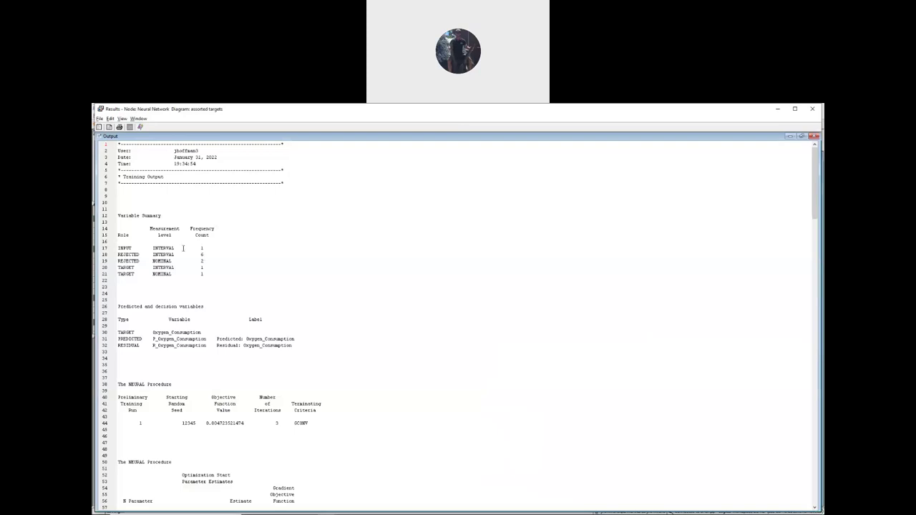
pyautogui.scroll(-20, 126, 240)
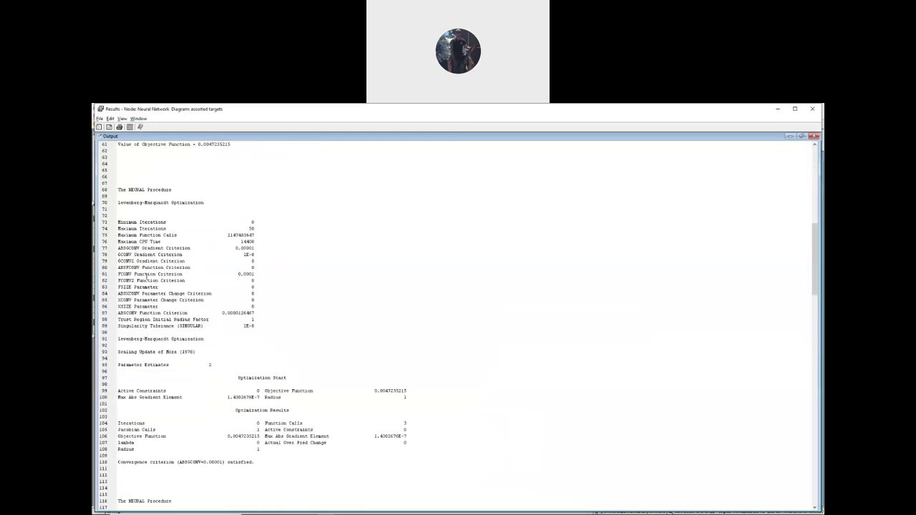
pyautogui.scroll(-6, 147, 276)
pyautogui.scroll(2, 139, 272)
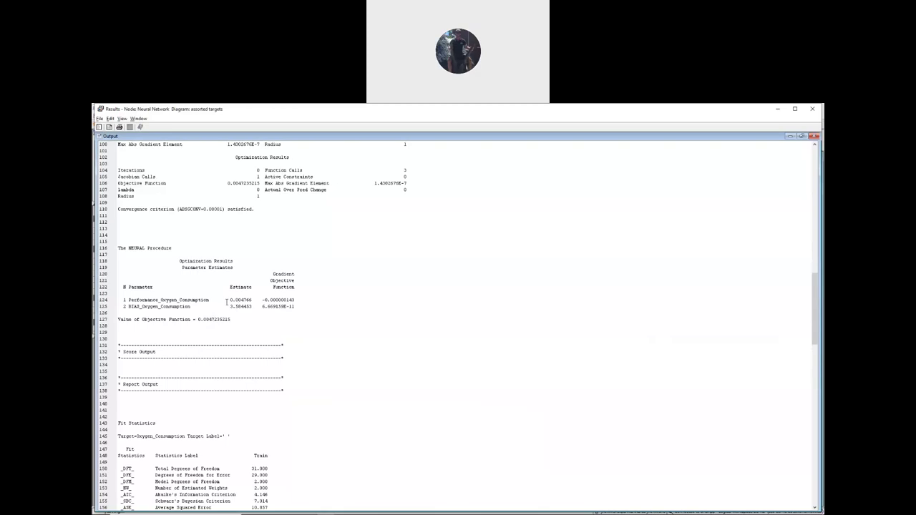
pyautogui.moveTo(229, 302); pyautogui.dragTo(252, 301)
pyautogui.moveTo(230, 306); pyautogui.dragTo(252, 308)
pyautogui.click(813, 109)
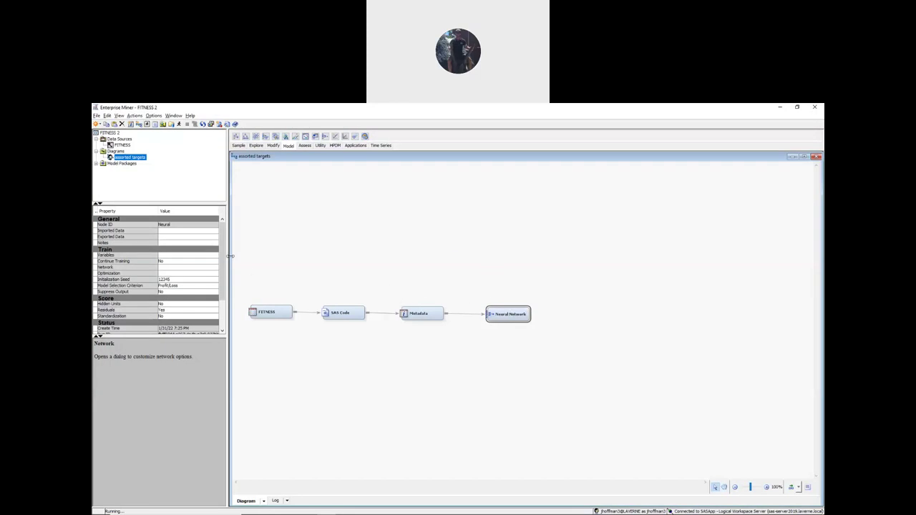
# - Select the Neural Network node and open its Variables list, showing Oxygen_Consumption as target
pyautogui.click(122, 145)
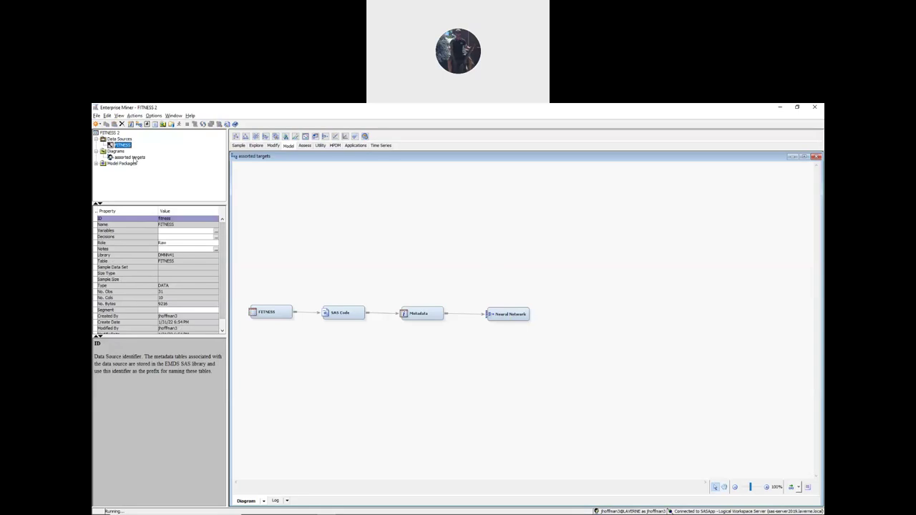
pyautogui.click(130, 157)
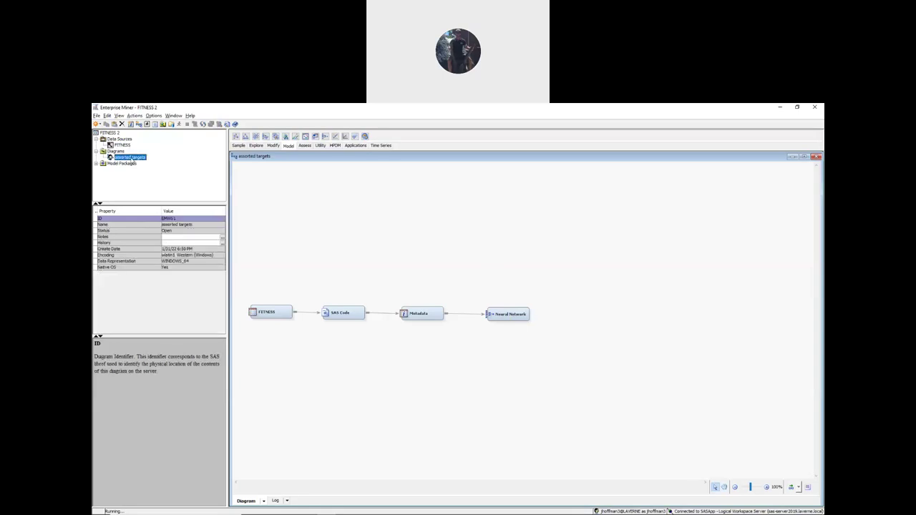
pyautogui.click(514, 316)
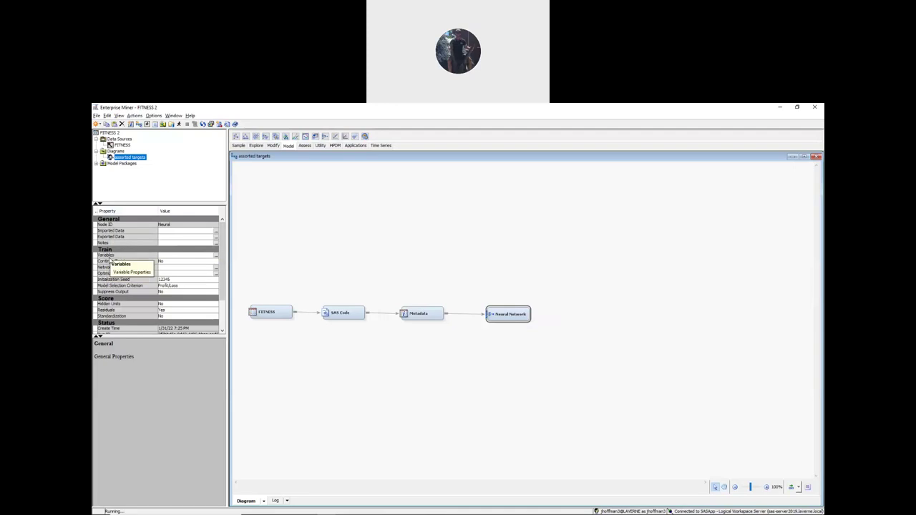
pyautogui.click(215, 255)
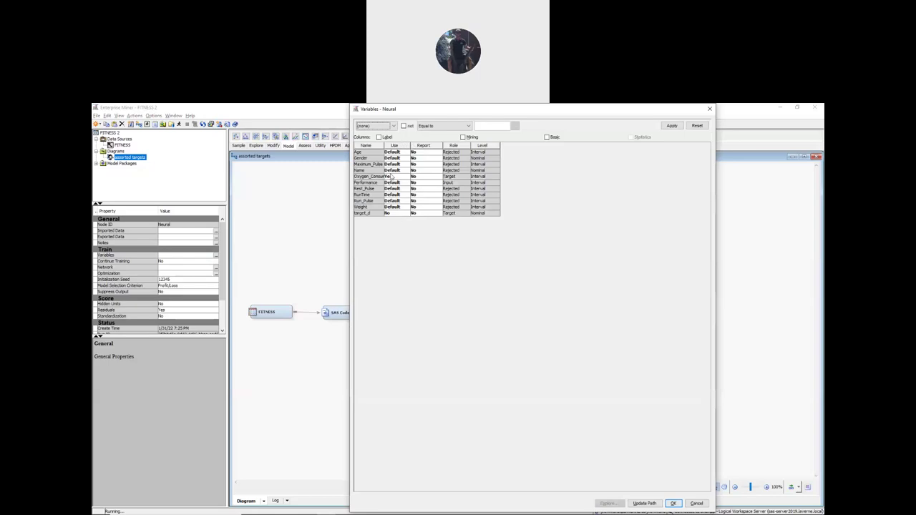
# - Set target_d's Use to Yes and Oxygen_Consumption's Use to No, and accept
pyautogui.click(389, 214)
pyautogui.click(390, 232)
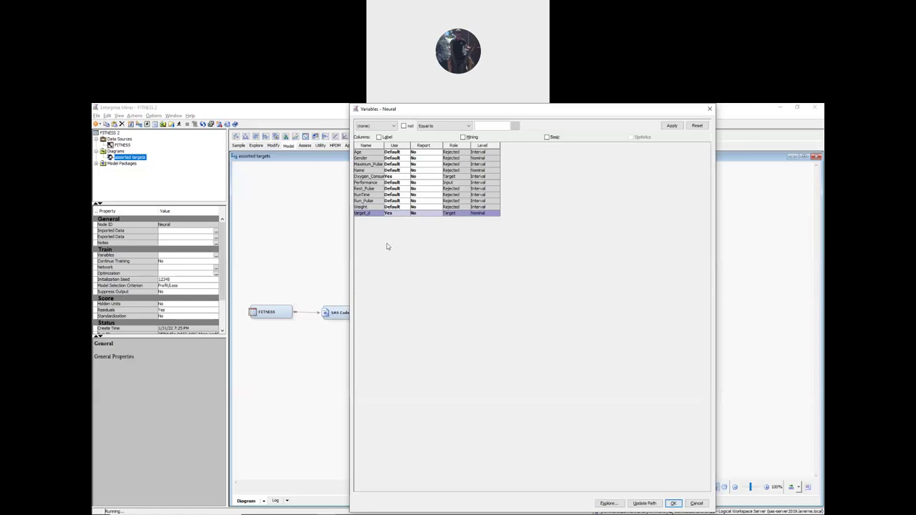
pyautogui.click(396, 177)
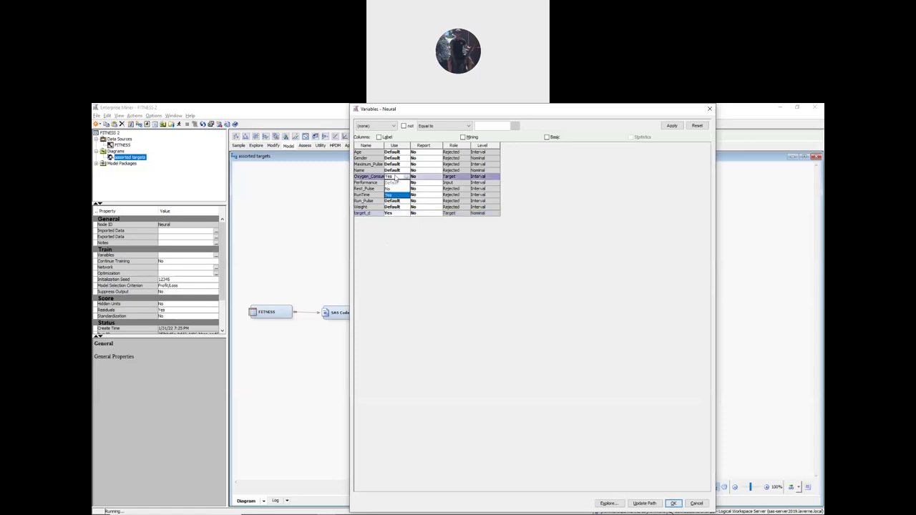
pyautogui.click(390, 188)
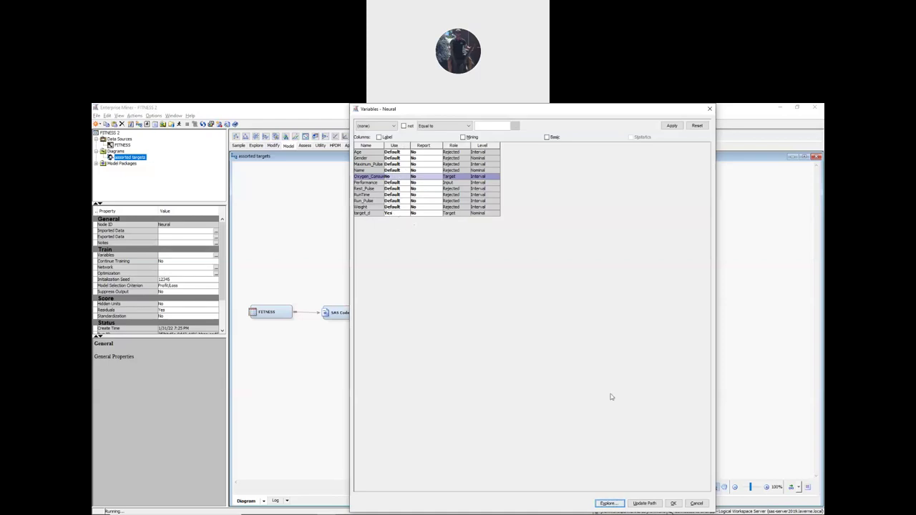
pyautogui.click(673, 503)
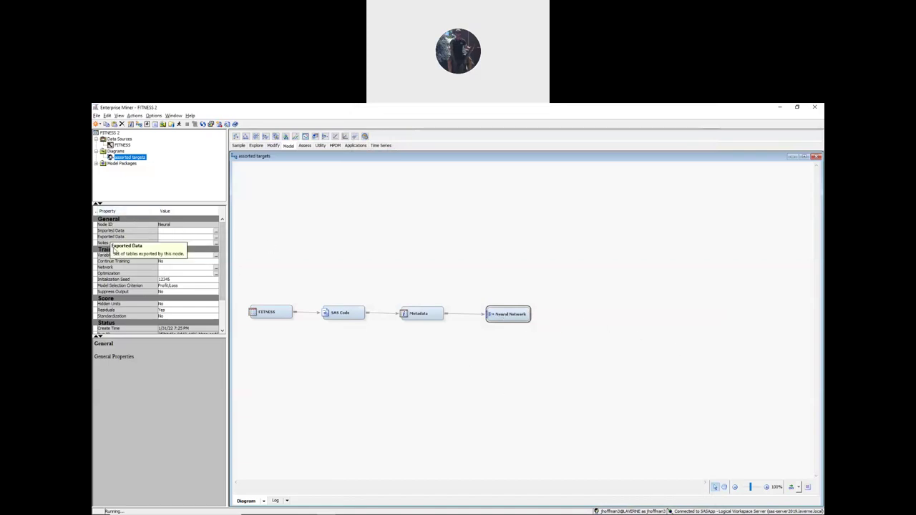
# - Set both Target Layer Activation Function and Target Layer Error Function to Default
pyautogui.click(215, 268)
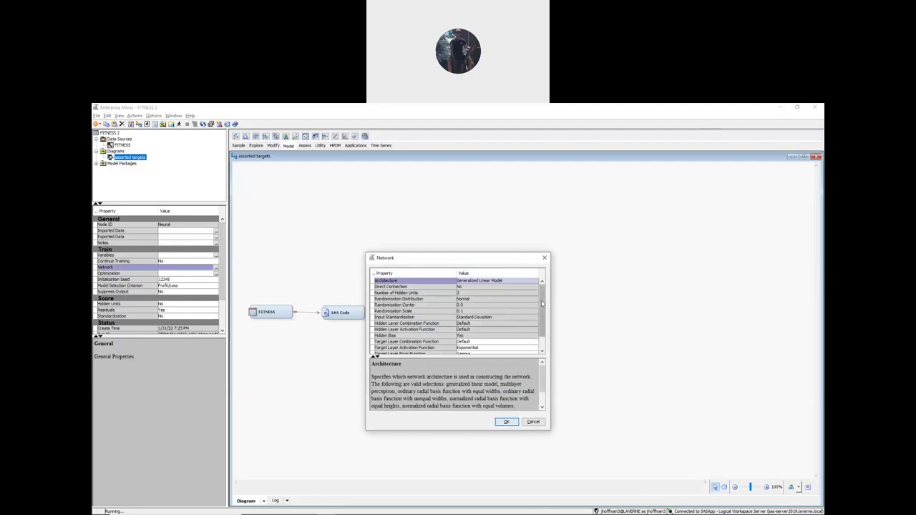
pyautogui.scroll(-1, 542, 304)
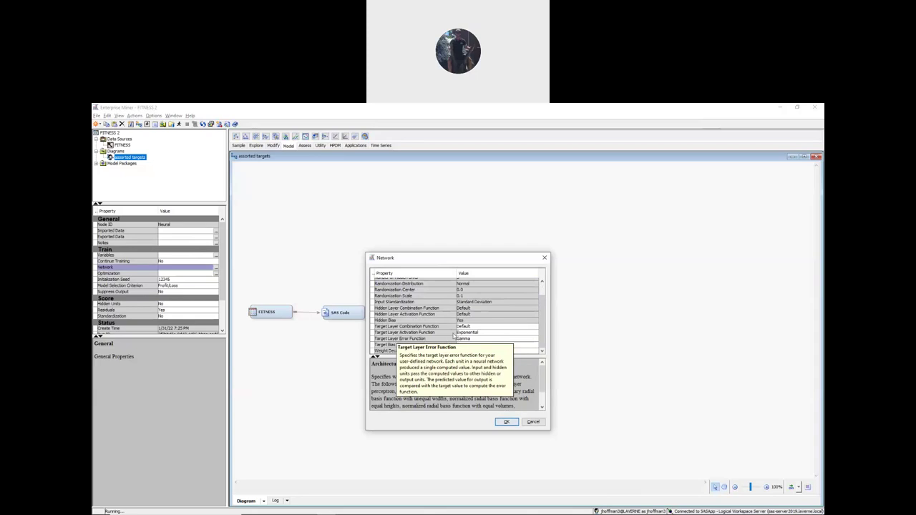
pyautogui.click(484, 334)
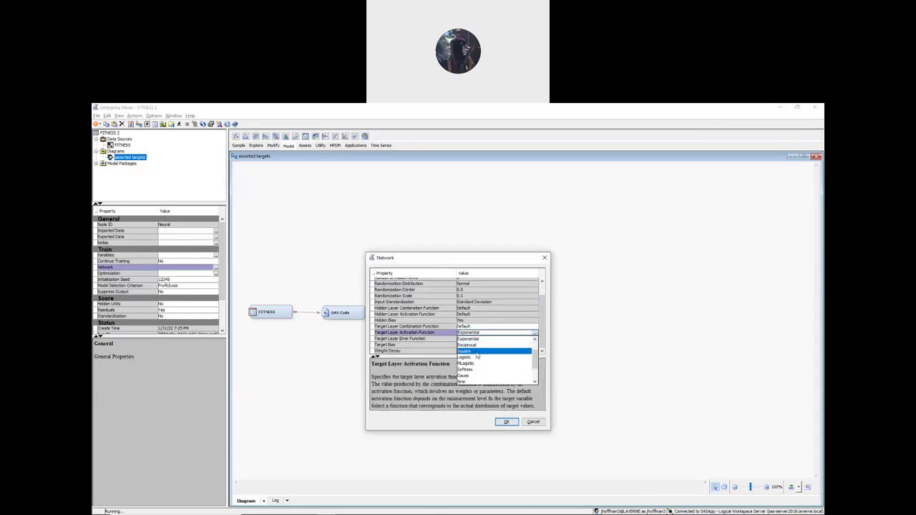
pyautogui.click(472, 341)
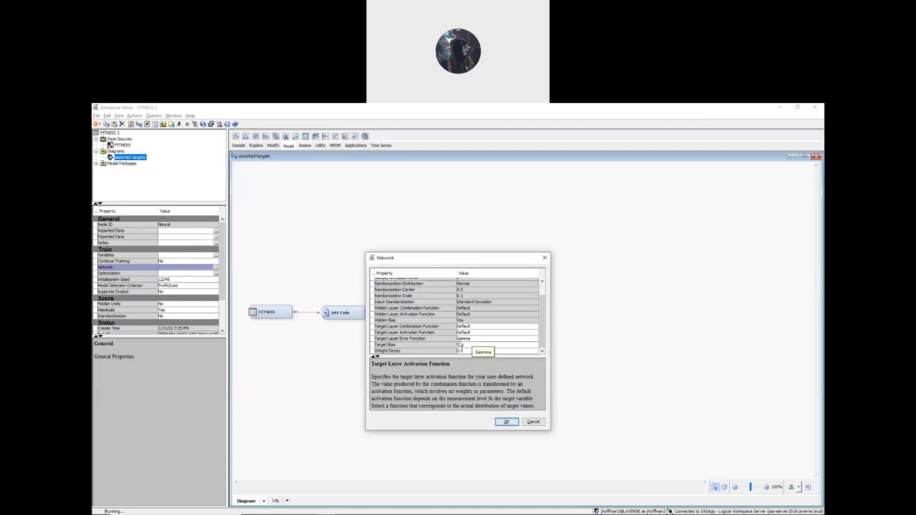
pyautogui.click(466, 338)
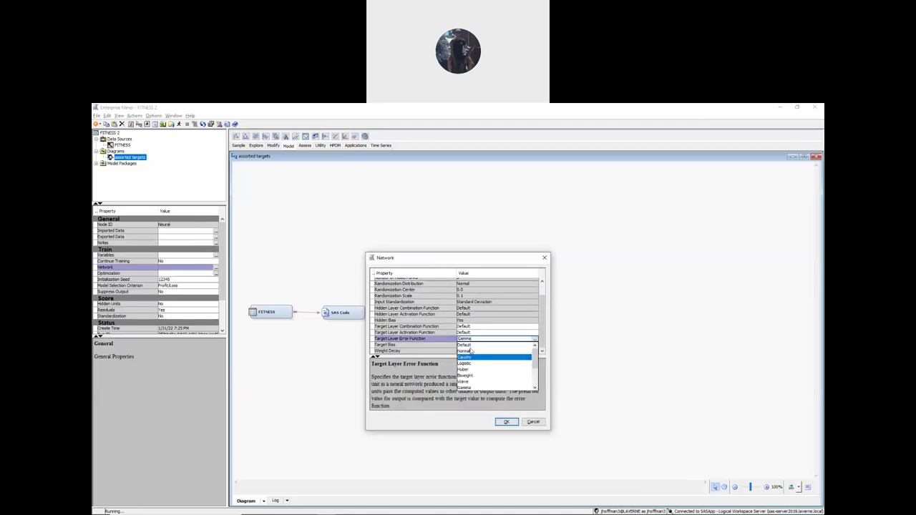
pyautogui.click(467, 345)
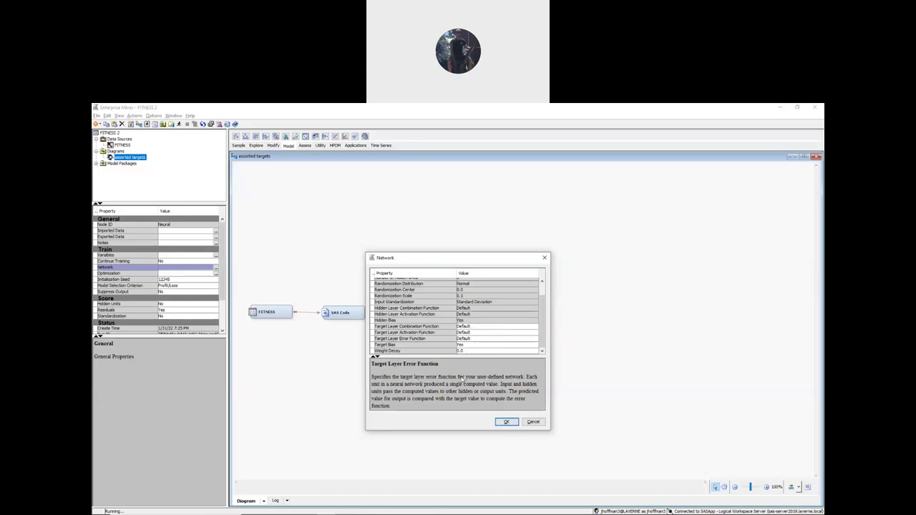
pyautogui.click(507, 422)
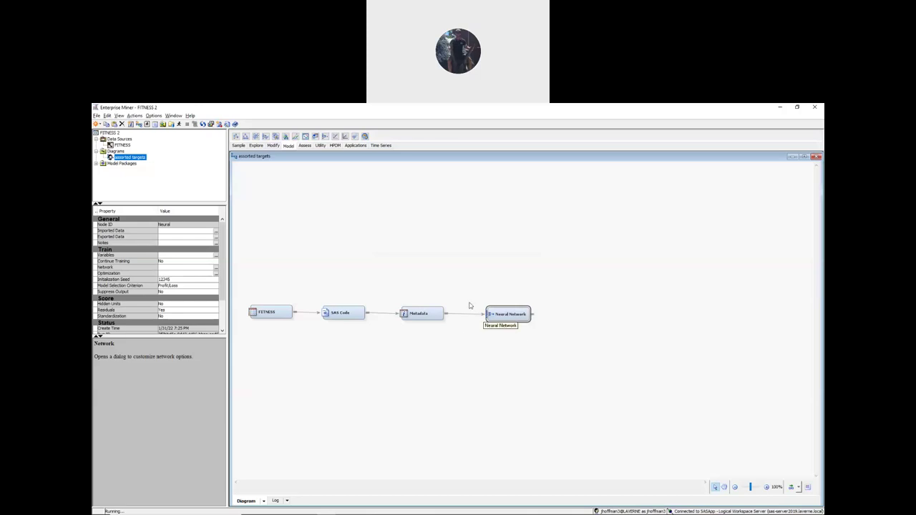
# - Rerun the path up to the Neural Network node
pyautogui.rightClick(509, 314)
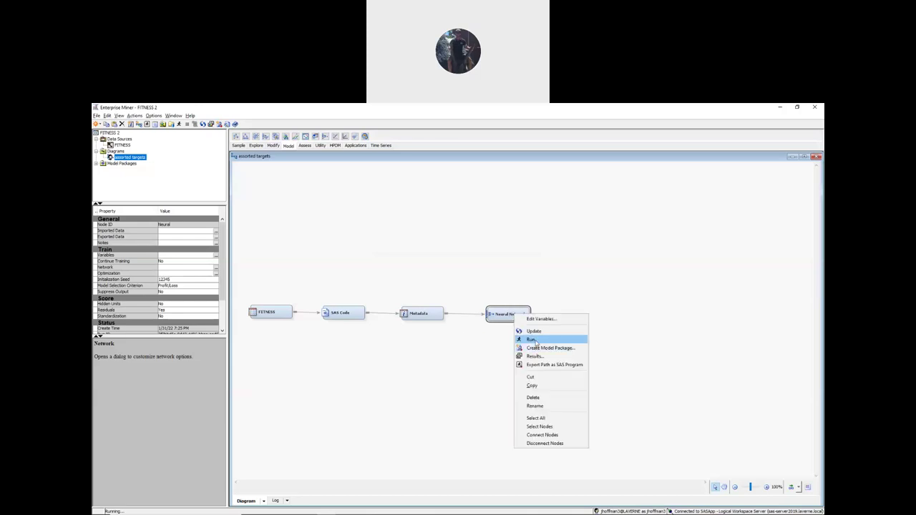
pyautogui.click(535, 338)
pyautogui.click(510, 346)
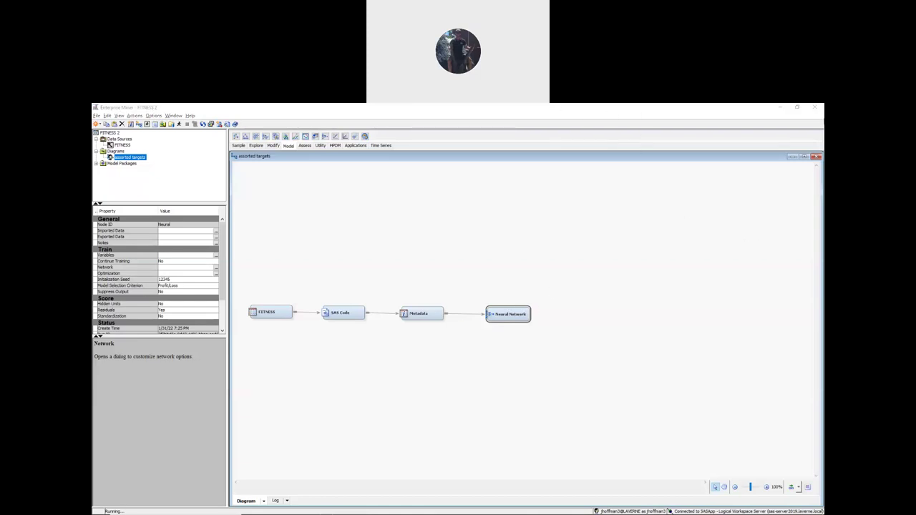
# - Open the retrained Neural Network node's results for target_d
pyautogui.click(571, 263)
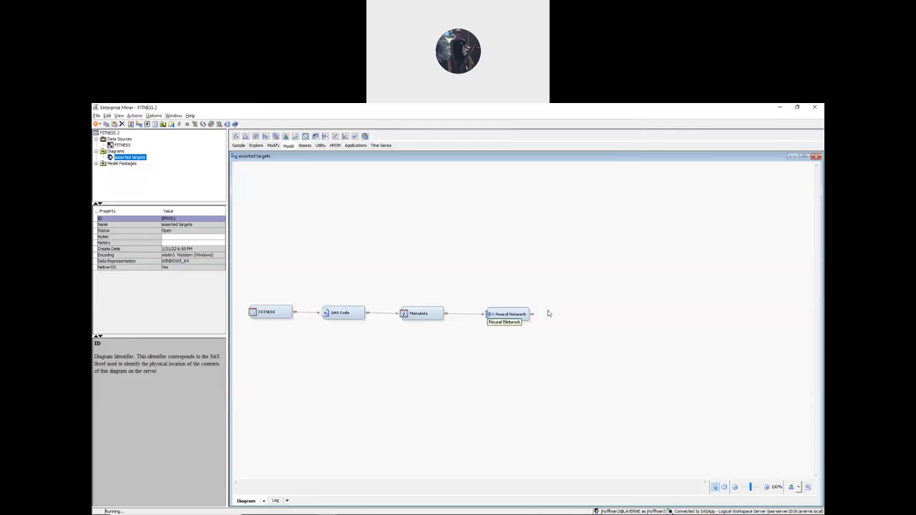
pyautogui.rightClick(509, 315)
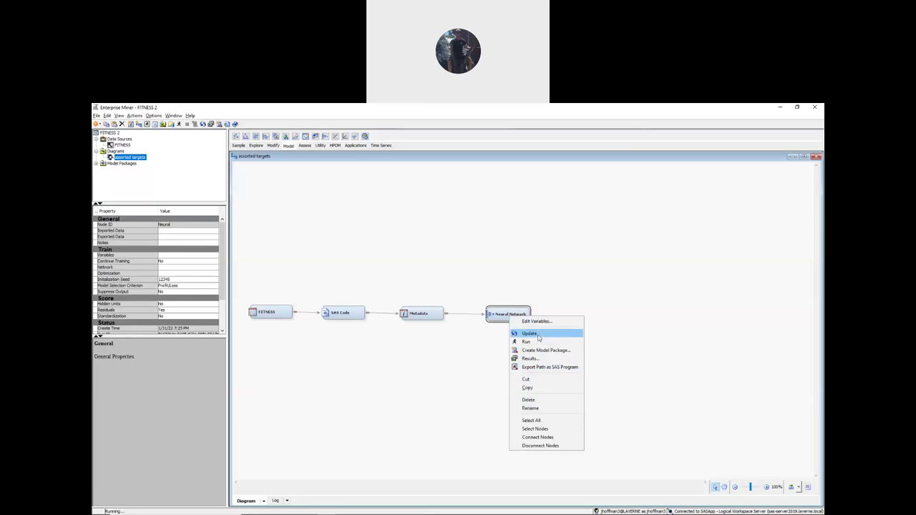
pyautogui.click(534, 358)
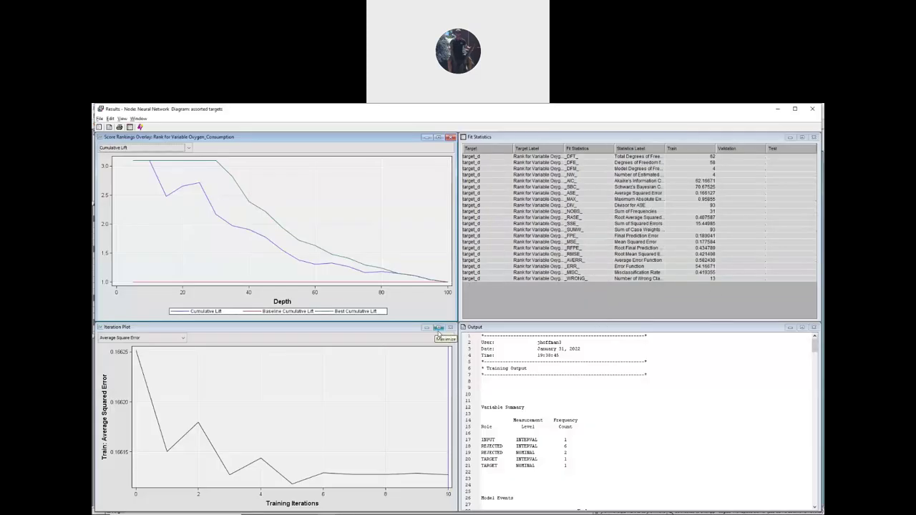
# - Maximize the training output and highlight the intercept estimates -7.464316 and -2.526960
pyautogui.click(802, 327)
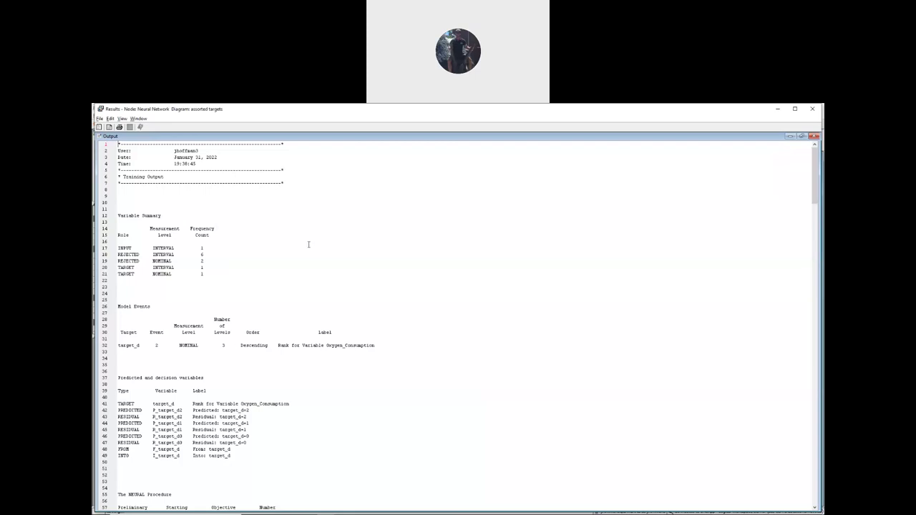
pyautogui.scroll(-20, 189, 246)
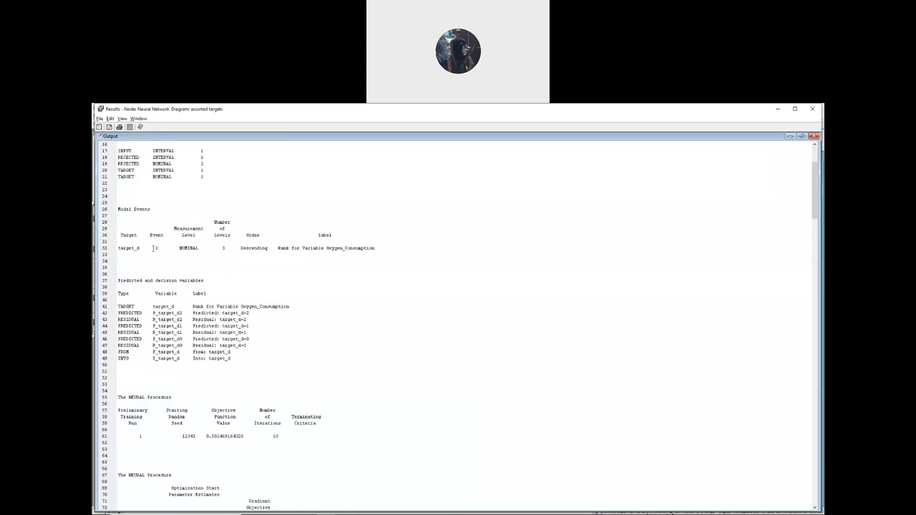
pyautogui.scroll(-14, 168, 260)
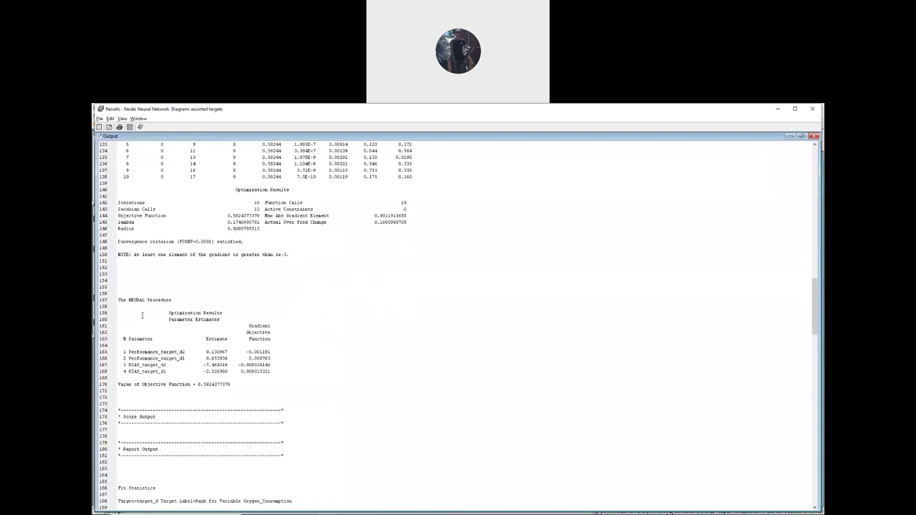
pyautogui.scroll(-2, 142, 316)
pyautogui.moveTo(118, 262); pyautogui.dragTo(173, 263)
pyautogui.scroll(-1, 208, 303)
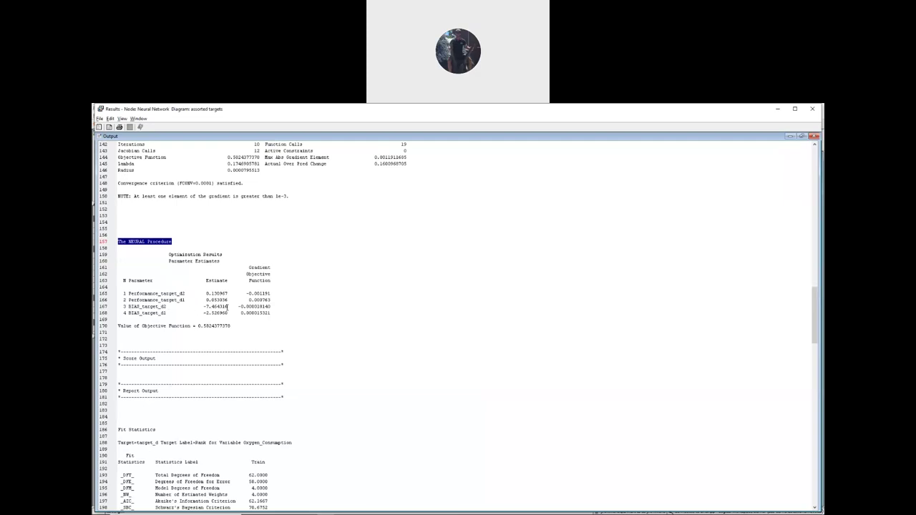
pyautogui.moveTo(204, 307); pyautogui.dragTo(228, 310)
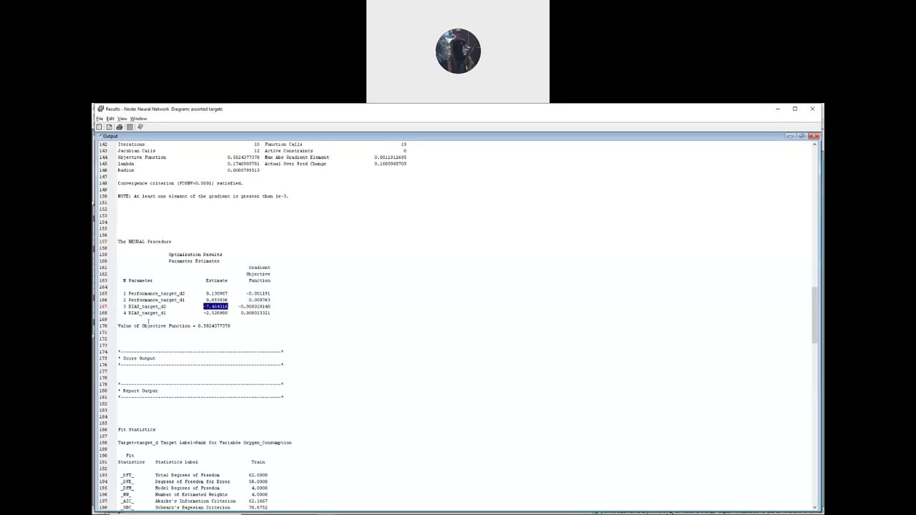
pyautogui.moveTo(203, 313); pyautogui.dragTo(228, 316)
pyautogui.click(270, 306)
# - Close the neural network results and select the Metadata node to view its properties
pyautogui.click(814, 111)
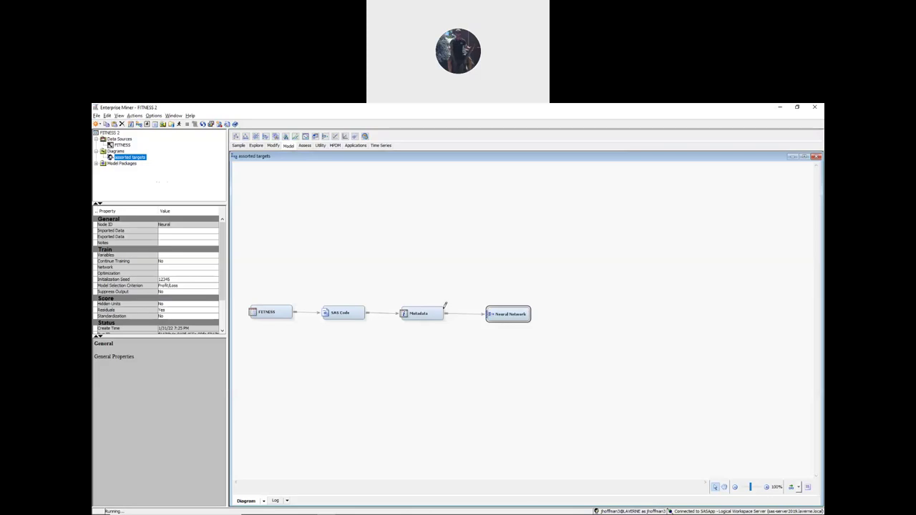
pyautogui.click(424, 315)
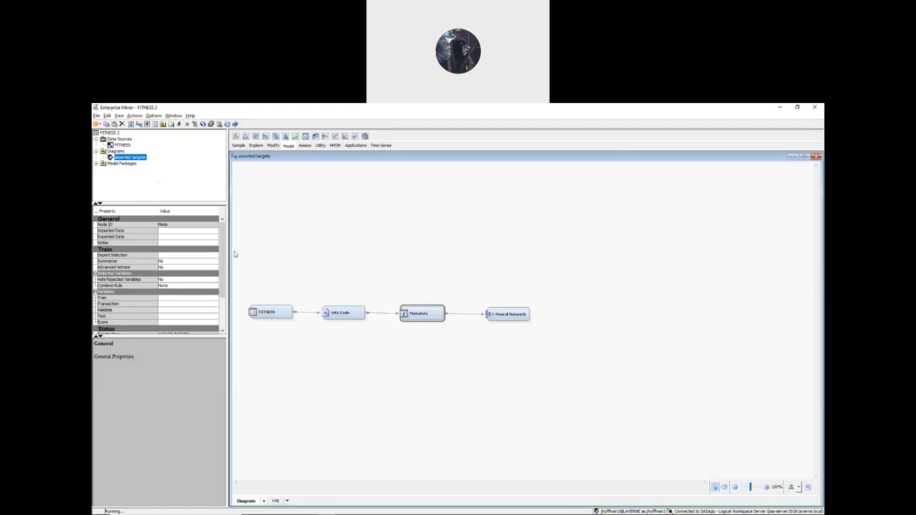
pyautogui.click(125, 146)
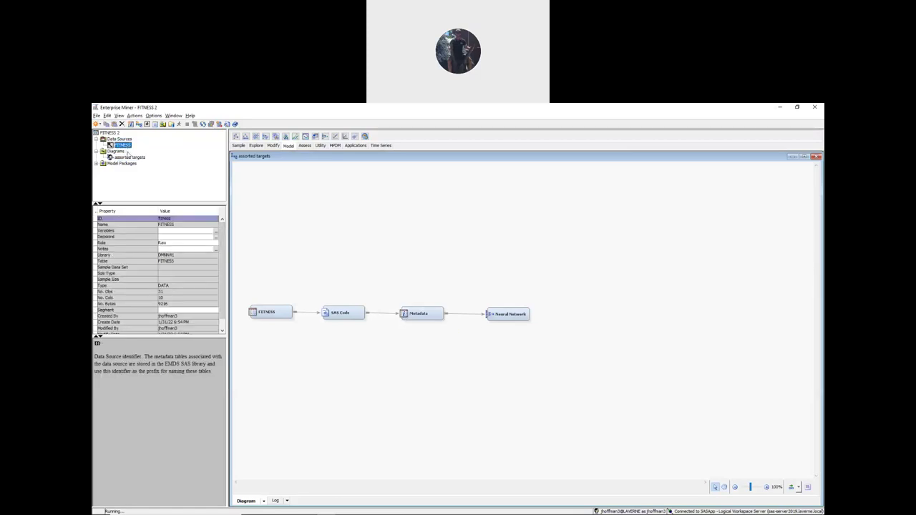
pyautogui.click(131, 158)
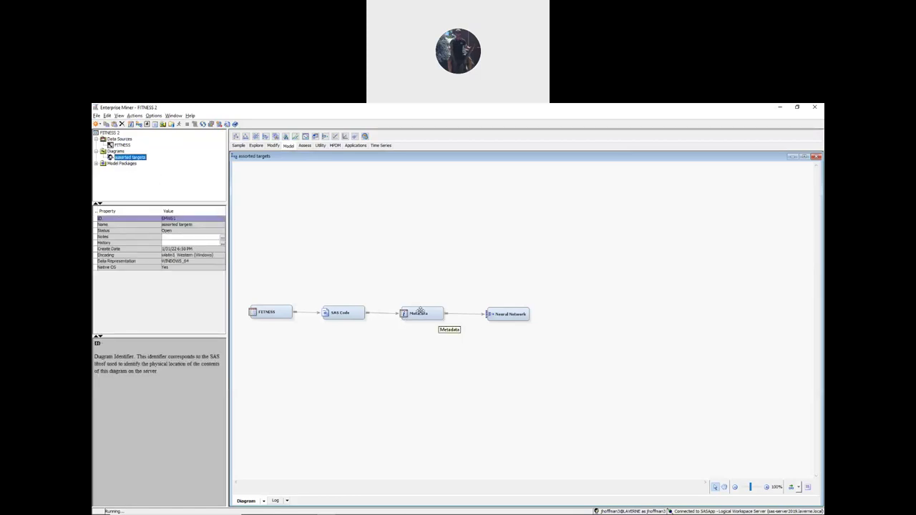
pyautogui.click(421, 312)
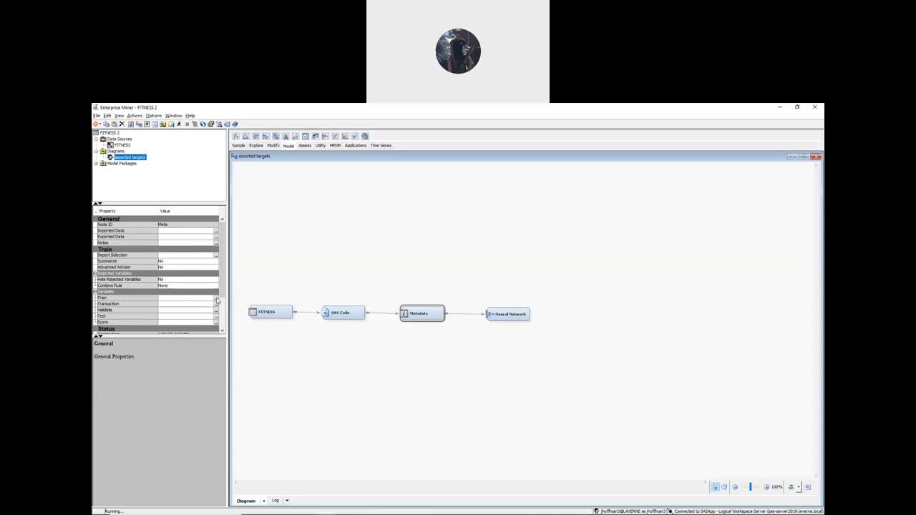
# - In the Metadata node's Train variables, change target_d's New Level to Ordinal
pyautogui.click(216, 298)
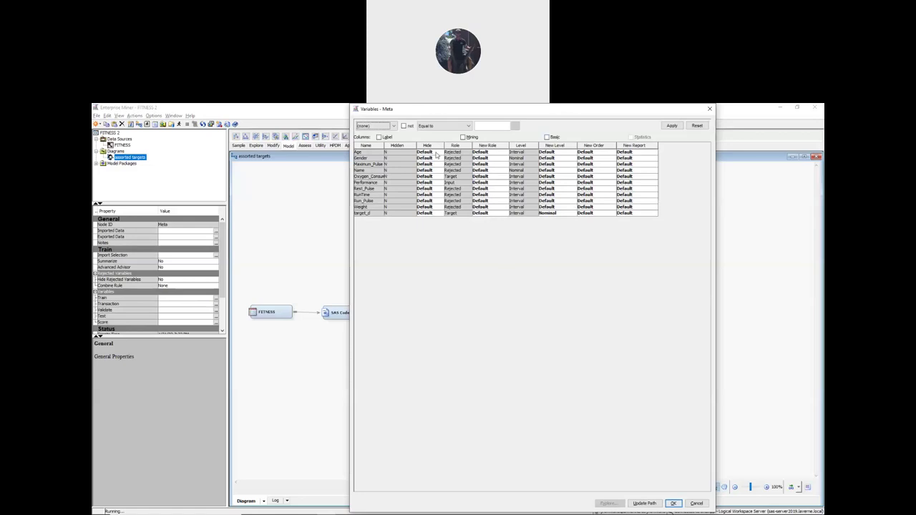
pyautogui.click(552, 213)
pyautogui.click(553, 215)
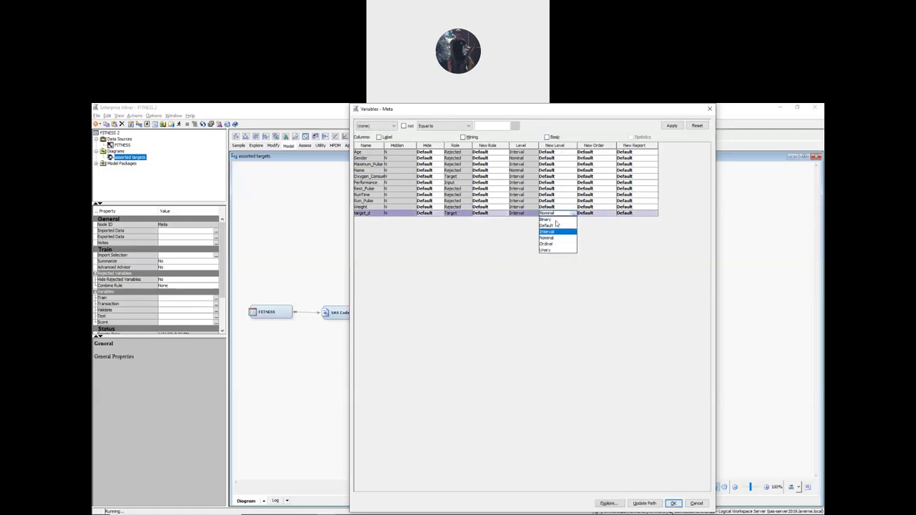
pyautogui.click(550, 243)
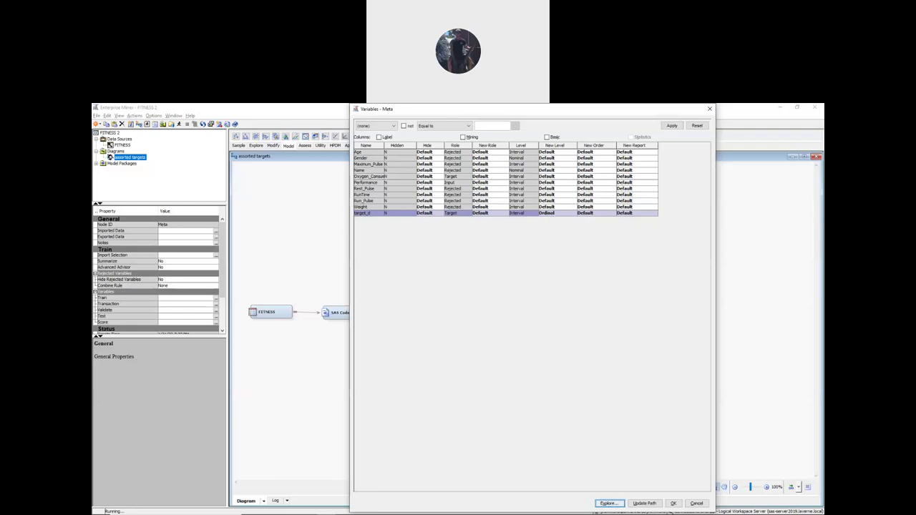
pyautogui.click(674, 504)
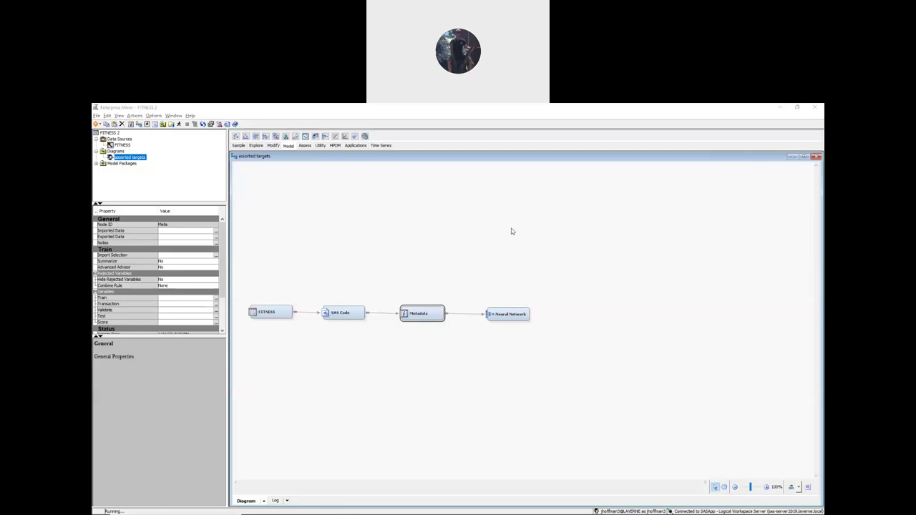
# - Rerun the Neural Network node with the ordinal target_d and open its results
pyautogui.click(507, 315)
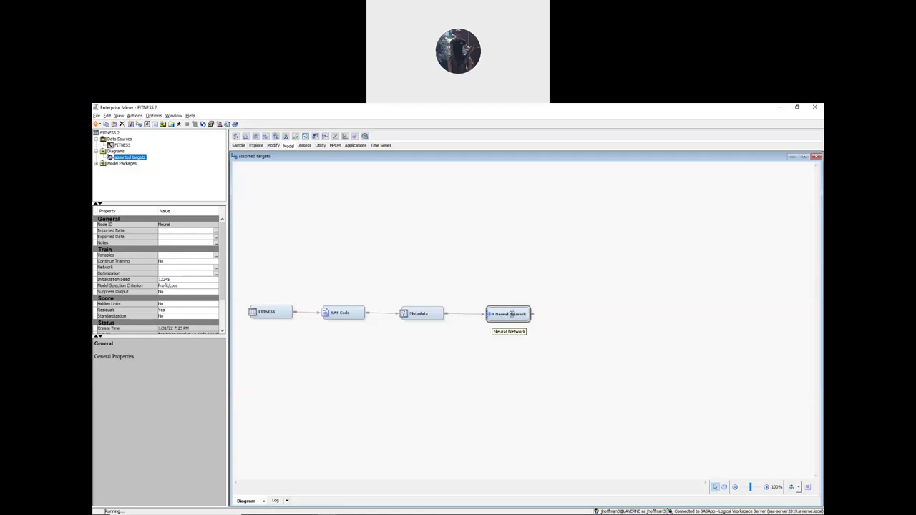
pyautogui.rightClick(512, 314)
pyautogui.click(529, 340)
pyautogui.click(510, 346)
pyautogui.rightClick(507, 314)
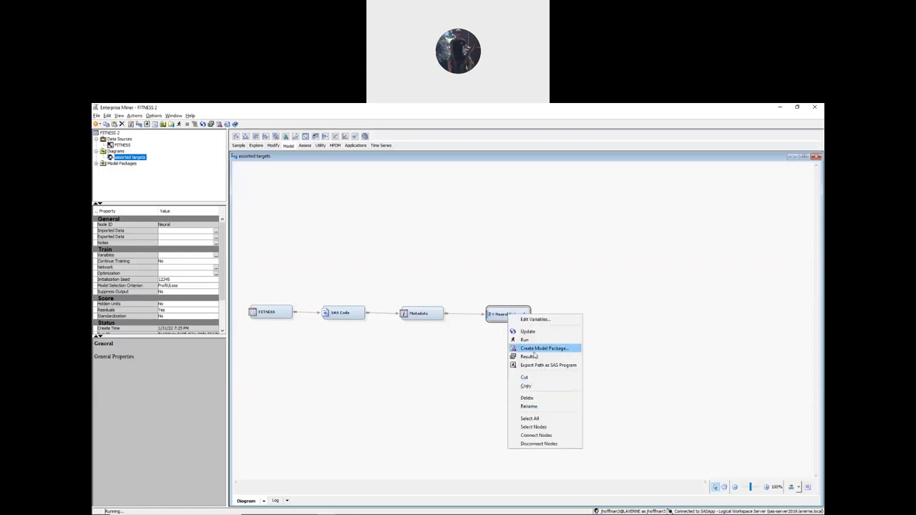
pyautogui.click(532, 356)
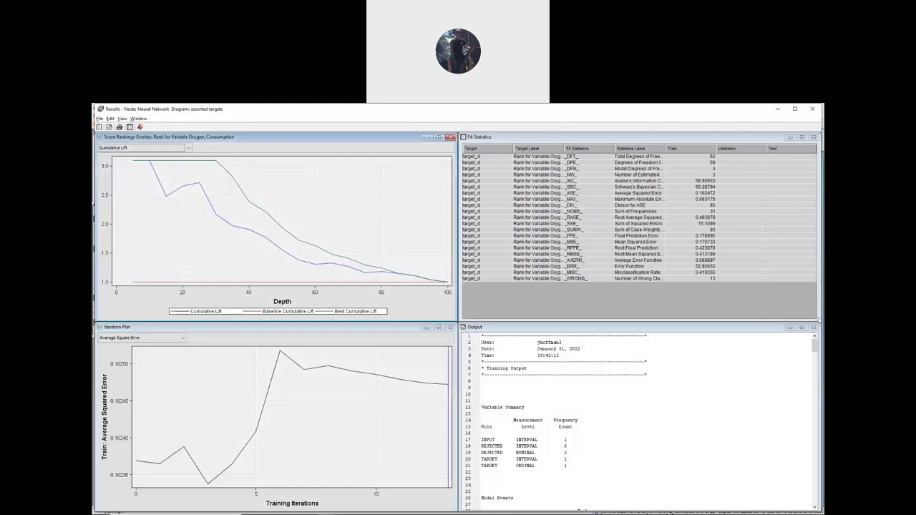
# - Maximize the output, highlight the ordinal intercept estimates including -4.274702, then close the results
pyautogui.click(803, 329)
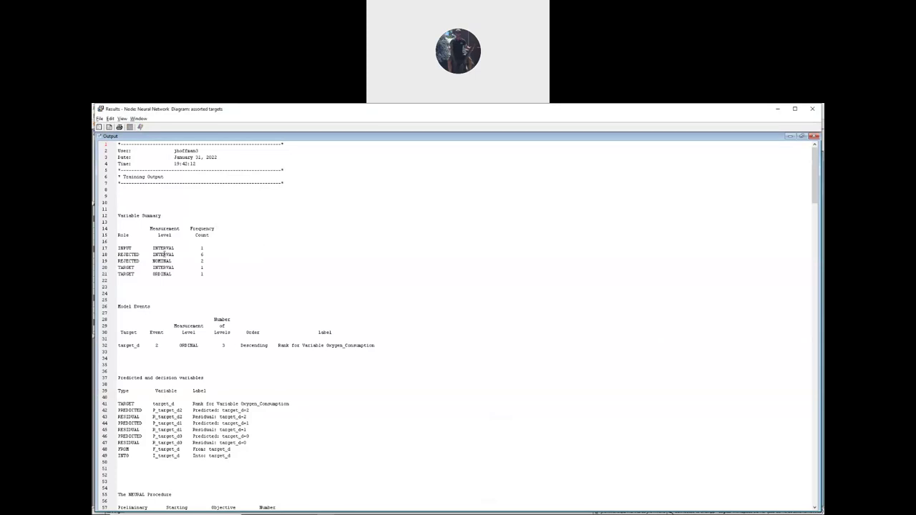
pyautogui.scroll(-20, 165, 255)
pyautogui.scroll(-20, 157, 267)
pyautogui.scroll(-5, 157, 265)
pyautogui.scroll(2, 131, 279)
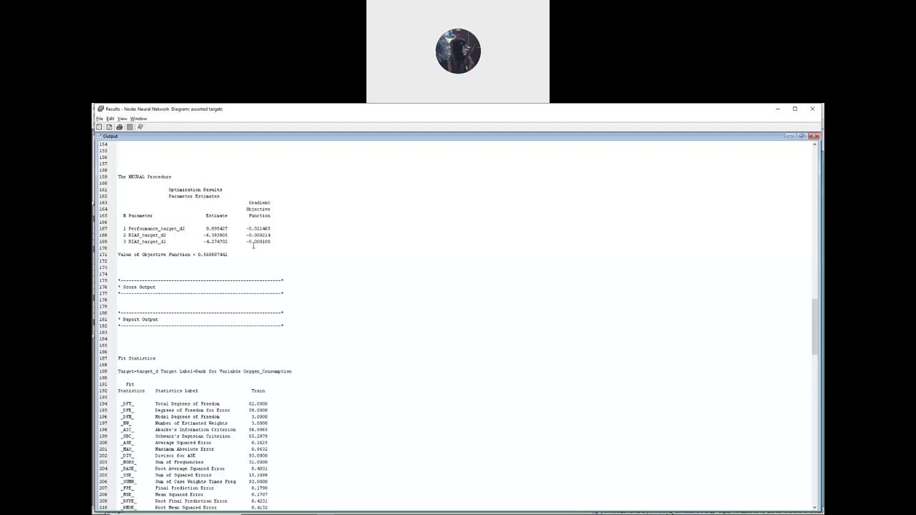
pyautogui.moveTo(205, 235); pyautogui.dragTo(228, 237)
pyautogui.moveTo(204, 241); pyautogui.dragTo(228, 244)
pyautogui.click(812, 109)
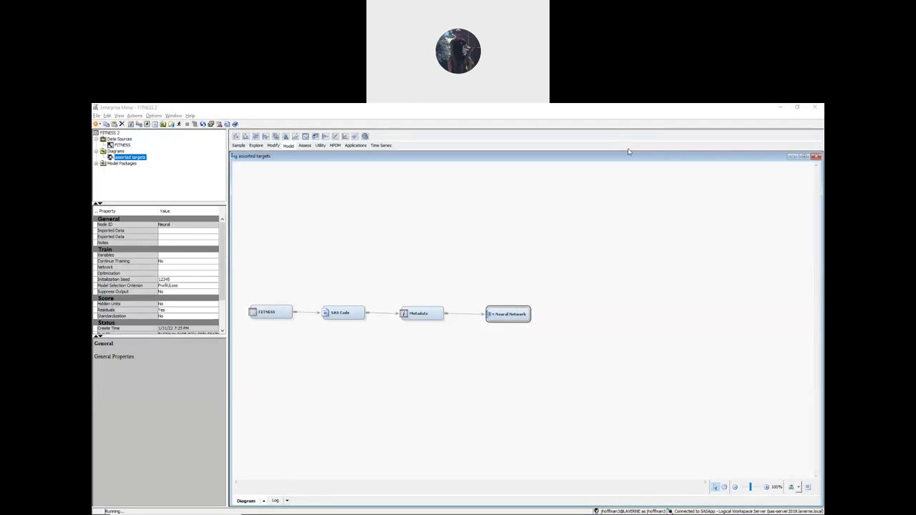
pyautogui.hotkey('alt', 'Tab')
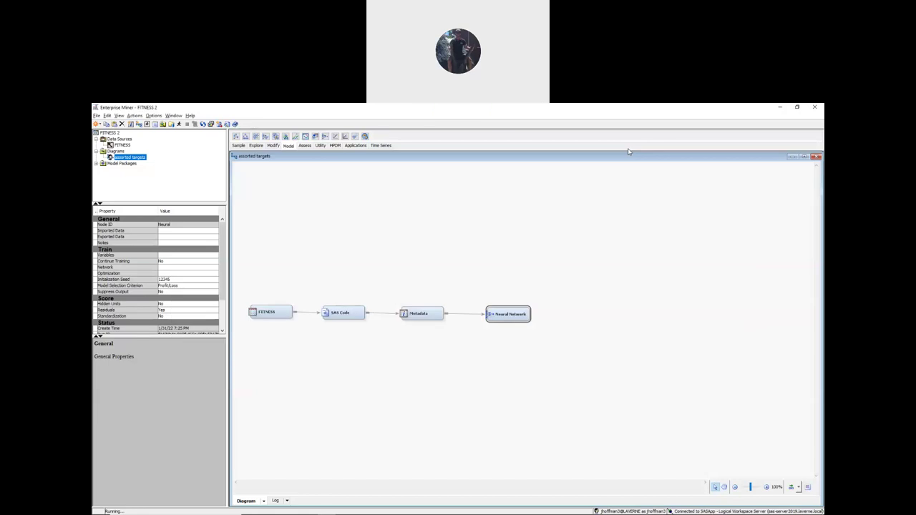
pyautogui.hotkey('alt', 'Tab')
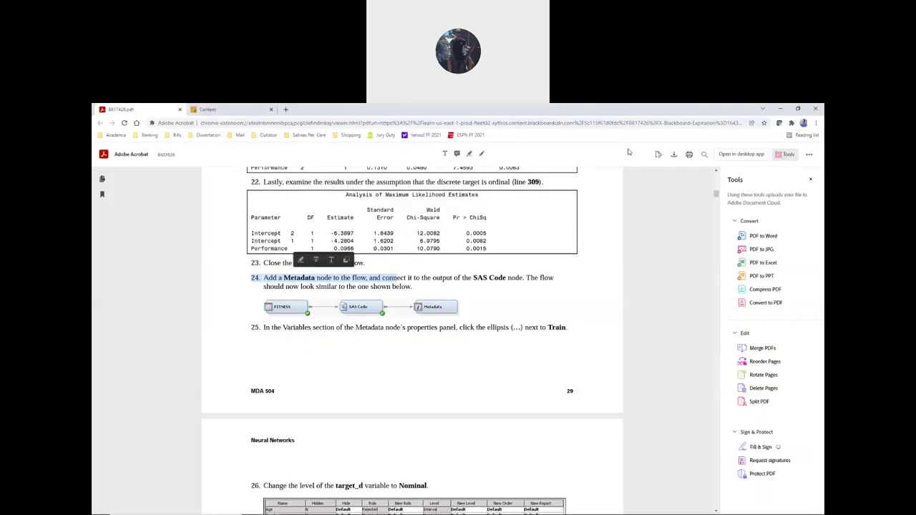
pyautogui.scroll(-15, 425, 262)
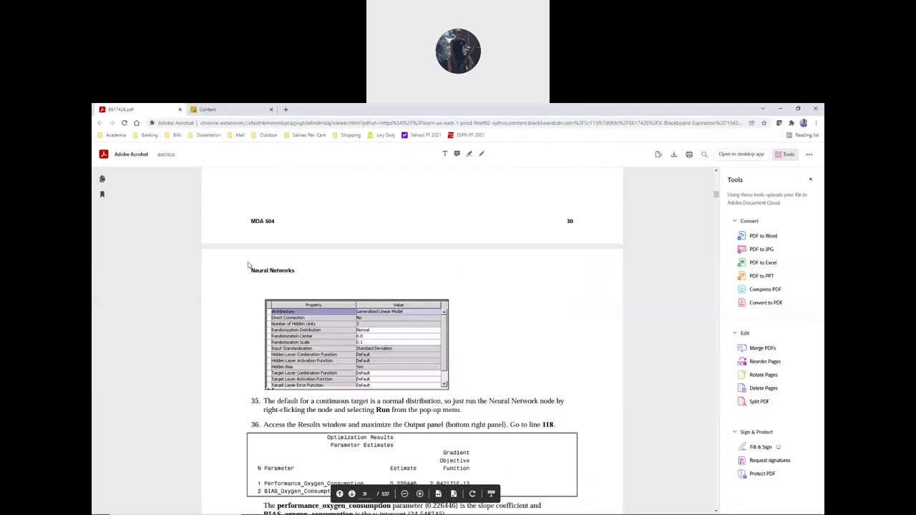
pyautogui.scroll(-3, 274, 283)
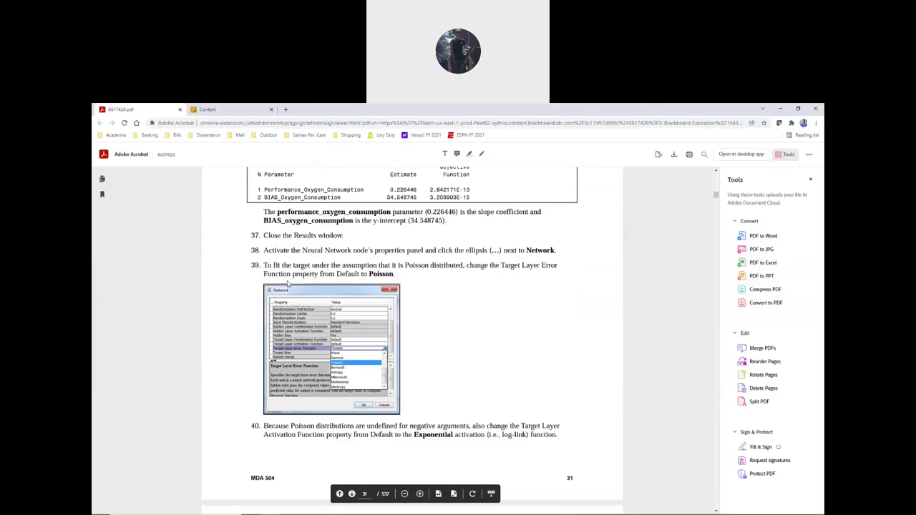
pyautogui.scroll(-15, 273, 287)
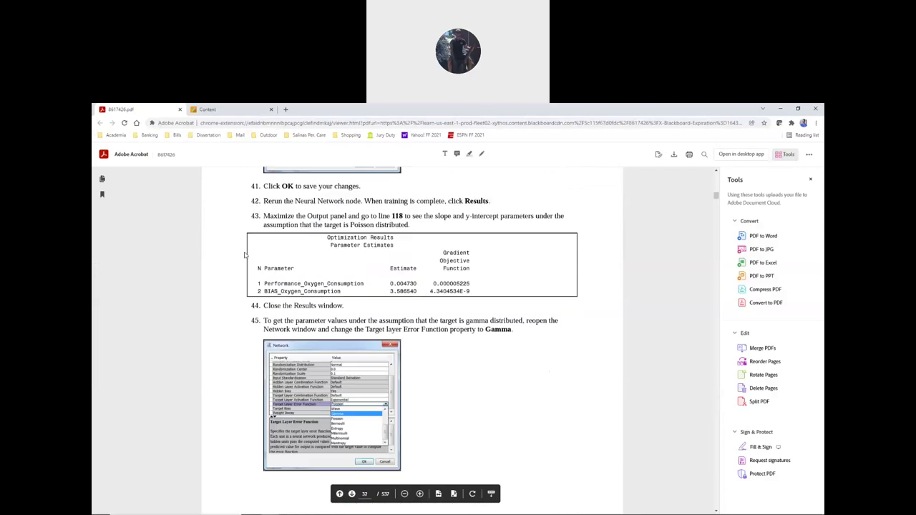
pyautogui.scroll(-10, 246, 252)
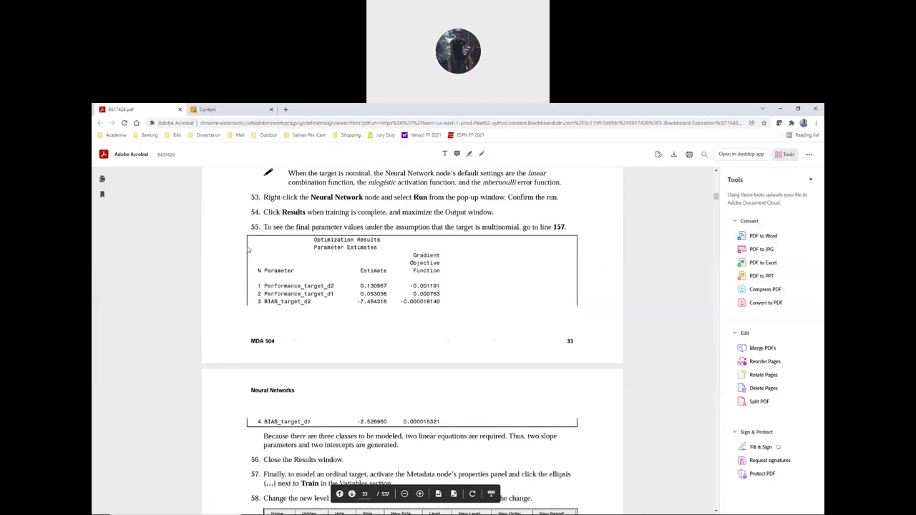
pyautogui.scroll(-10, 248, 250)
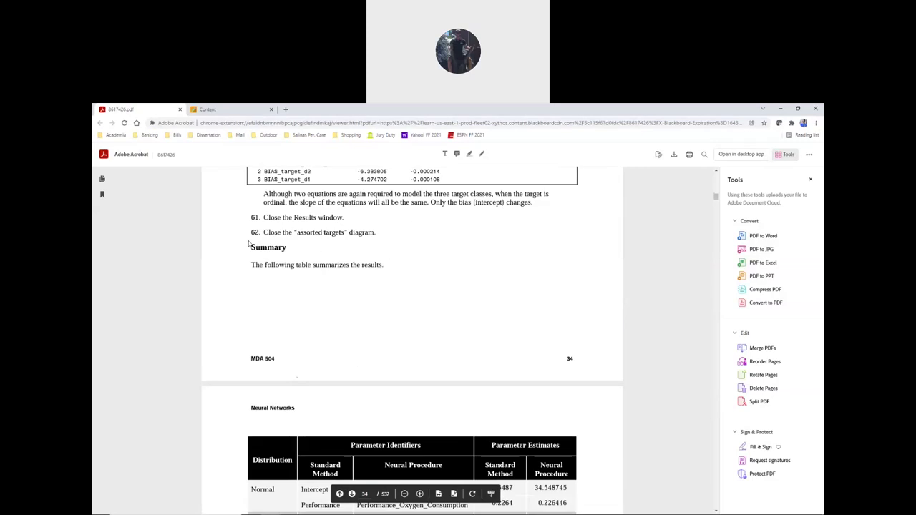
pyautogui.scroll(-5, 249, 245)
pyautogui.scroll(7, 259, 245)
pyautogui.scroll(-5, 261, 264)
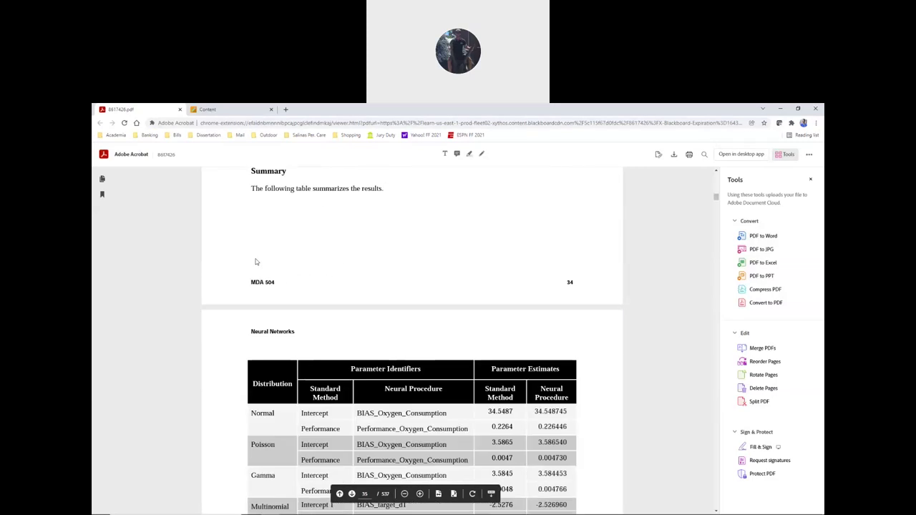
pyautogui.scroll(-2, 255, 264)
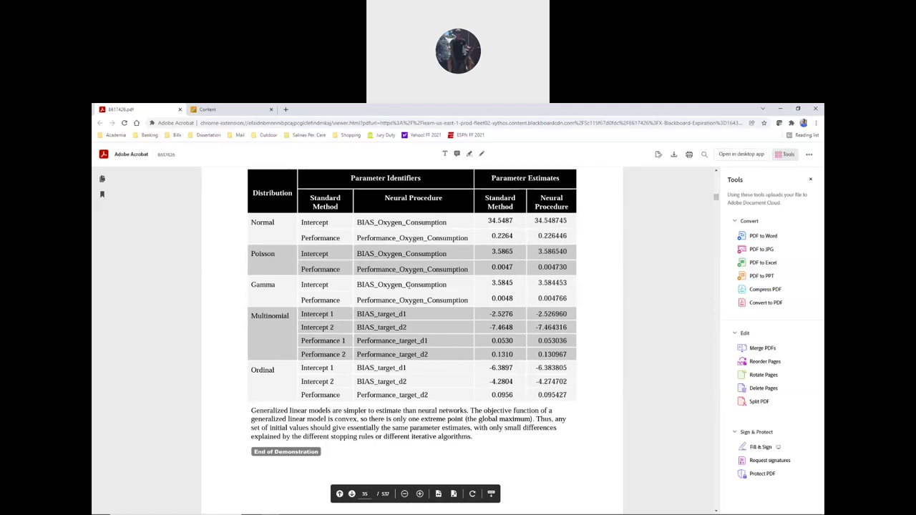
pyautogui.scroll(1, 261, 321)
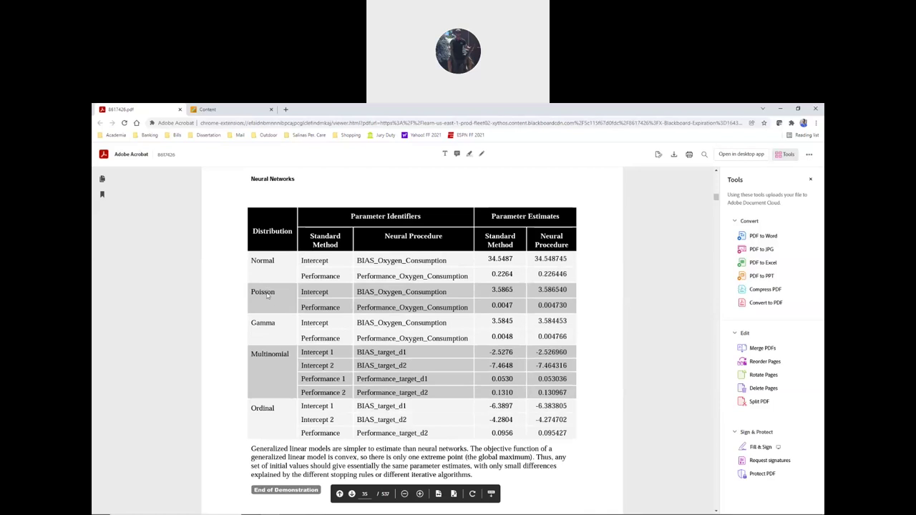
pyautogui.scroll(-7, 262, 292)
pyautogui.scroll(-1, 265, 299)
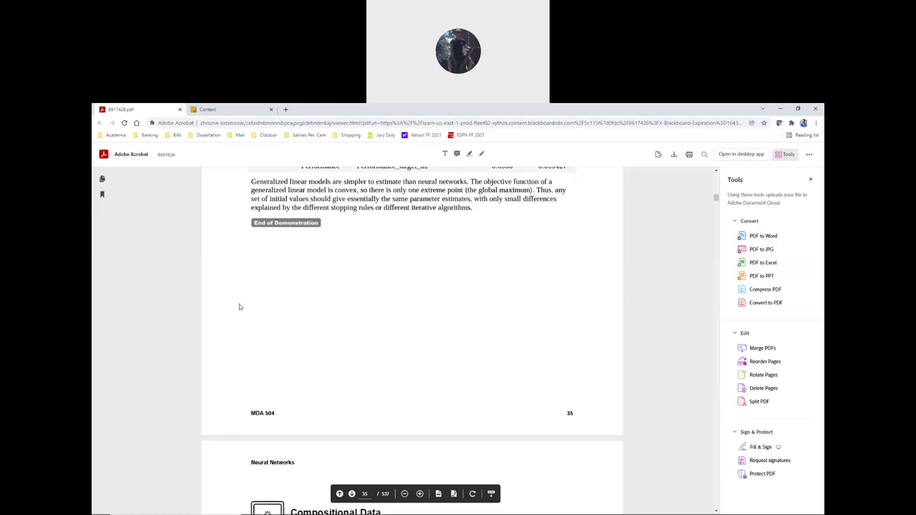
pyautogui.scroll(8, 239, 304)
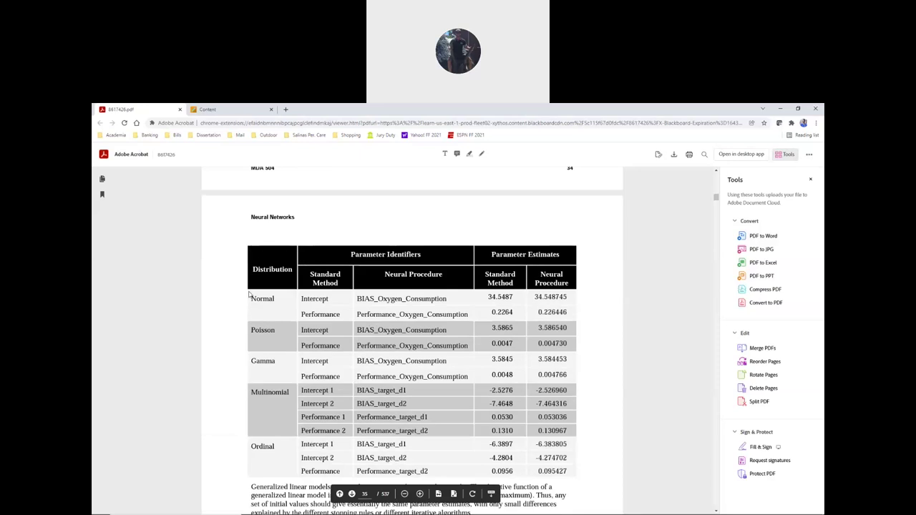
pyautogui.hotkey('alt', 'Tab')
pyautogui.hotkey('alt', 'Tab')
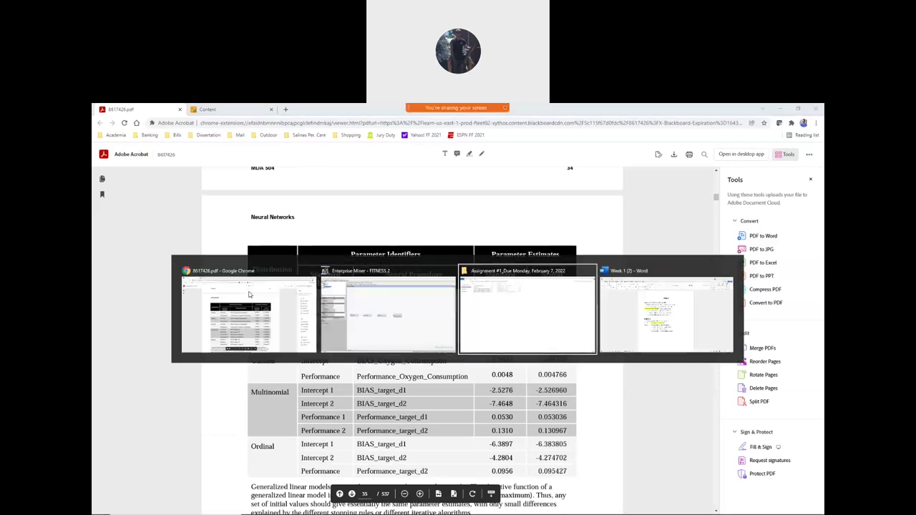
pyautogui.hotkey('alt', 'Tab')
pyautogui.hotkey('alt', 'Tab')
pyautogui.hotkey('alt', 'Tab')
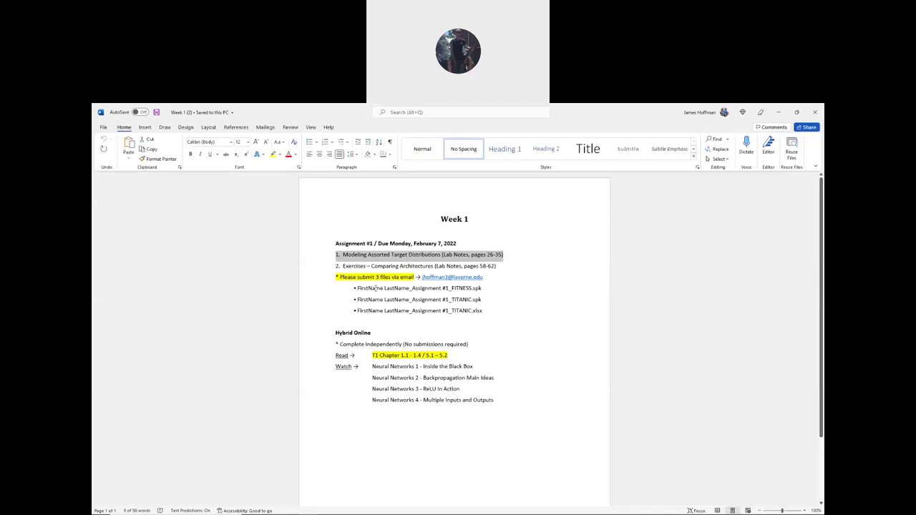
# - Select the FITNESS submission file name on Word's first bullet, then return to Enterprise Miner
pyautogui.moveTo(357, 288); pyautogui.dragTo(482, 288)
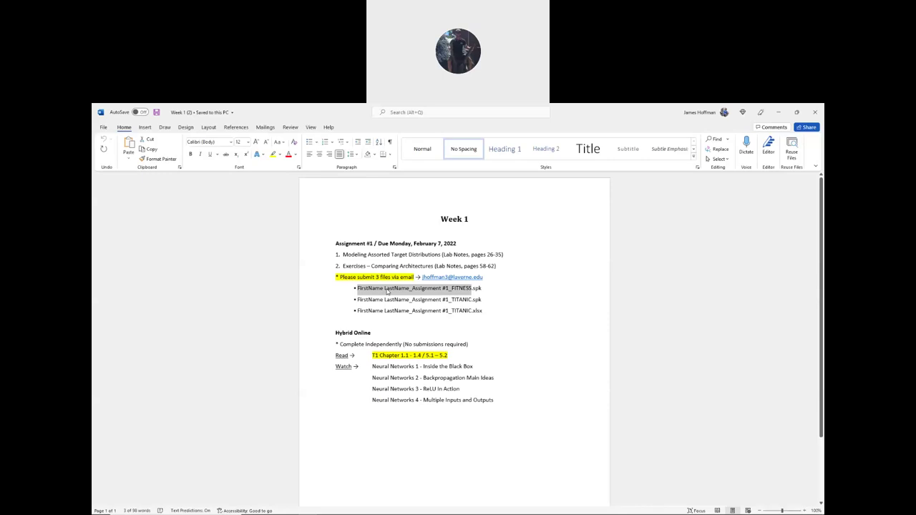
pyautogui.hotkey('alt', 'Tab')
pyautogui.hotkey('alt', 'Tab')
pyautogui.hotkey('alt', 'Tab')
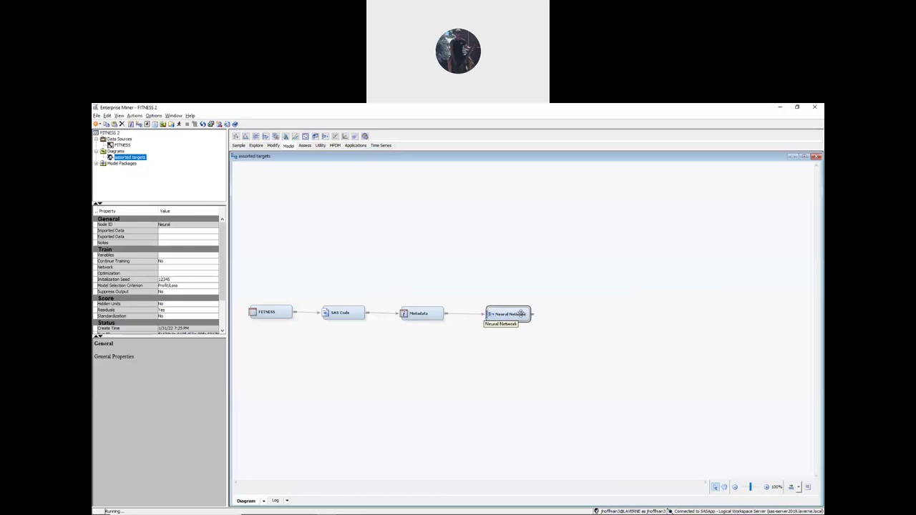
# - Start a model package from the Neural Network node and copy the FITNESS file name from Word
pyautogui.rightClick(509, 313)
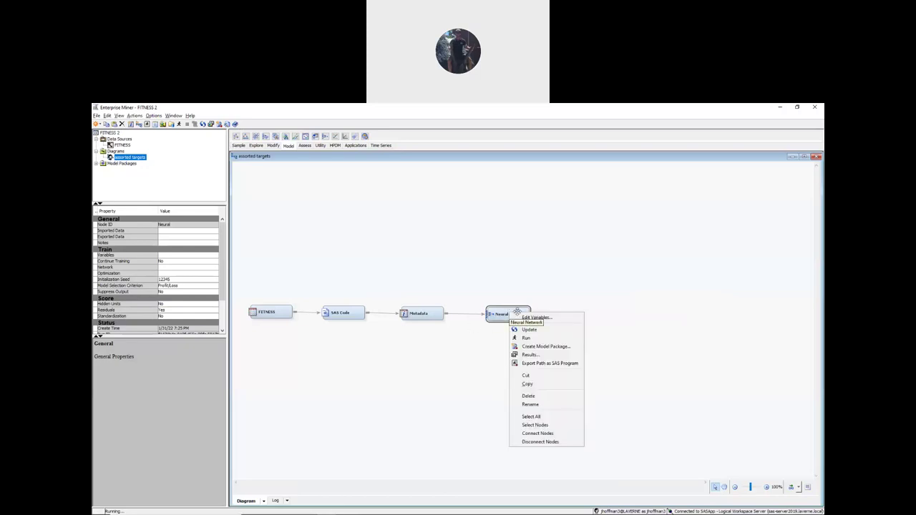
pyautogui.click(542, 347)
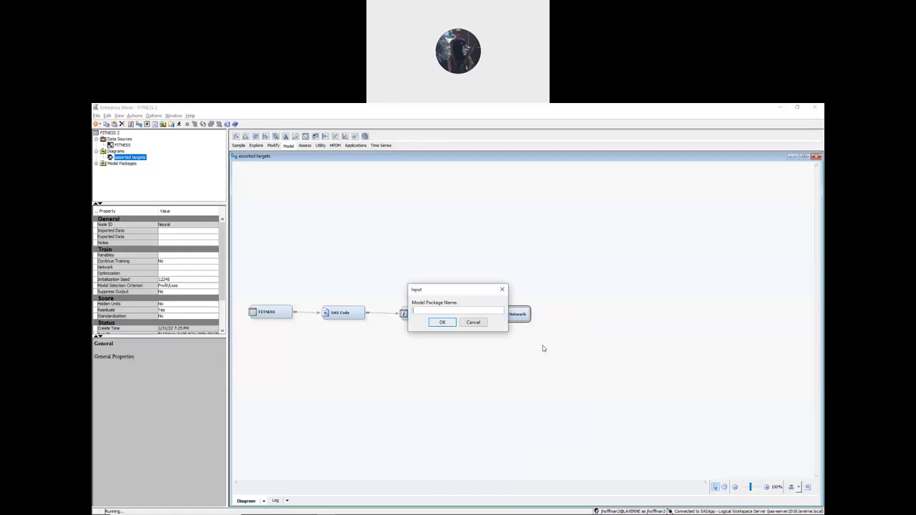
pyautogui.hotkey('alt', 'Tab')
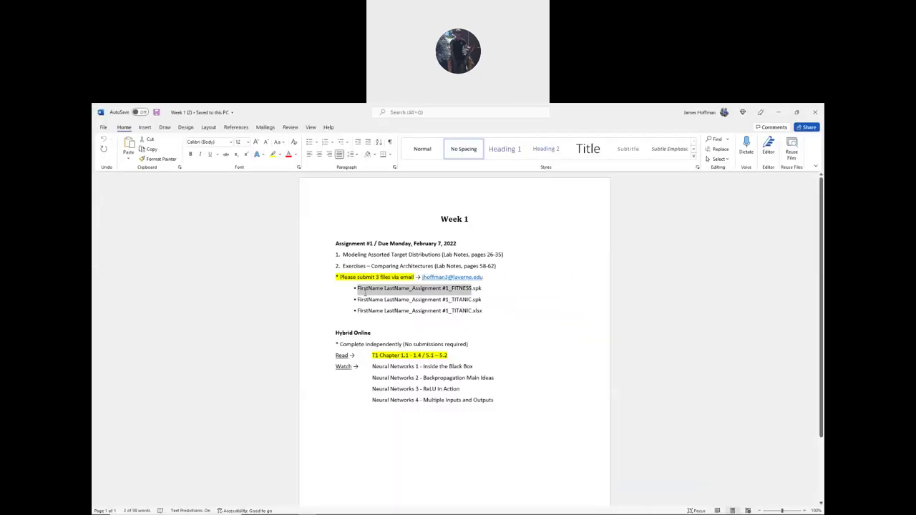
pyautogui.click(372, 289)
pyautogui.moveTo(356, 287); pyautogui.dragTo(473, 289)
pyautogui.hotkey('ctrl', 'c')
pyautogui.hotkey('alt', 'Tab')
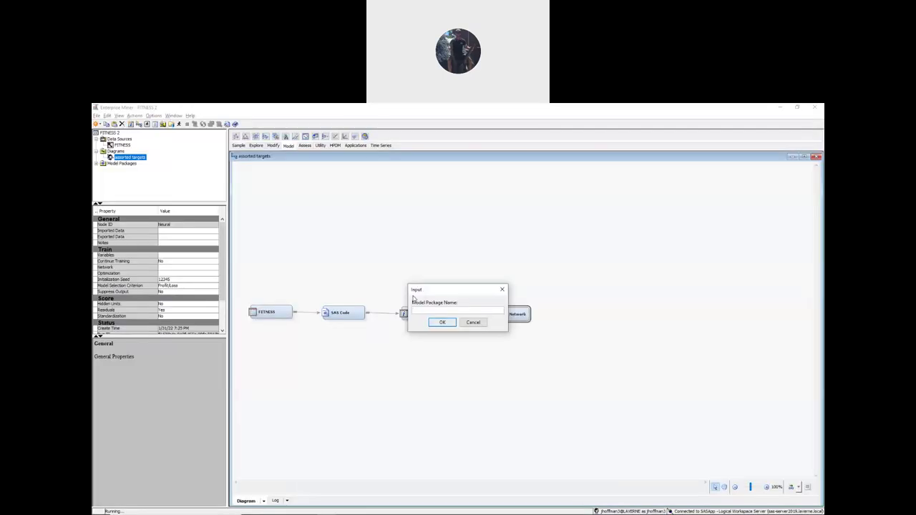
# - Name the package with the student's first and last name plus _Assignment #1_FITNESS, and confirm
pyautogui.write('FirstName LastName_Assignment # X_FITNESS')
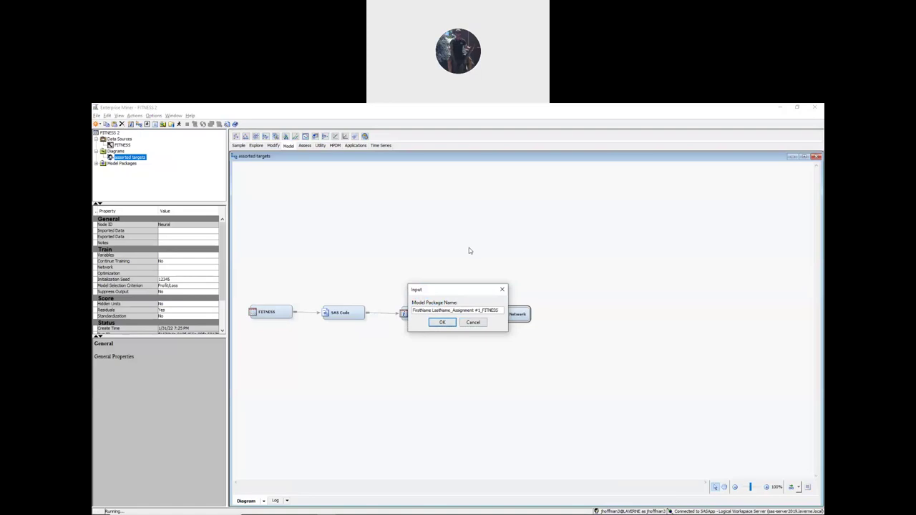
pyautogui.press('BackSpace')
pyautogui.press('BackSpace')
pyautogui.press('BackSpace')
pyautogui.press('BackSpace')
pyautogui.press('BackSpace')
pyautogui.press('BackSpace')
pyautogui.press('BackSpace')
pyautogui.press('BackSpace')
pyautogui.press('BackSpace')
pyautogui.press('Delete')
pyautogui.press('Delete')
pyautogui.press('Delete')
pyautogui.press('Delete')
pyautogui.press('Delete')
pyautogui.press('Delete')
pyautogui.press('Delete')
pyautogui.press('Delete')
pyautogui.click(443, 323)
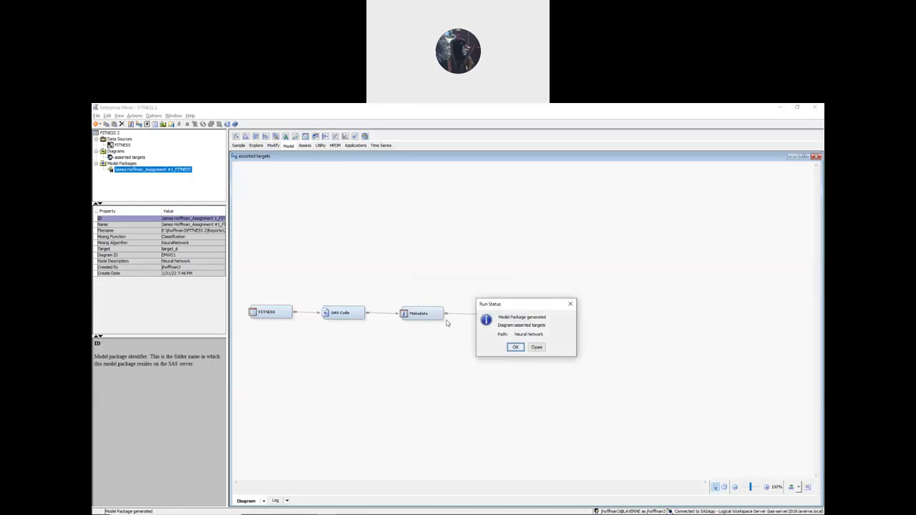
pyautogui.click(515, 348)
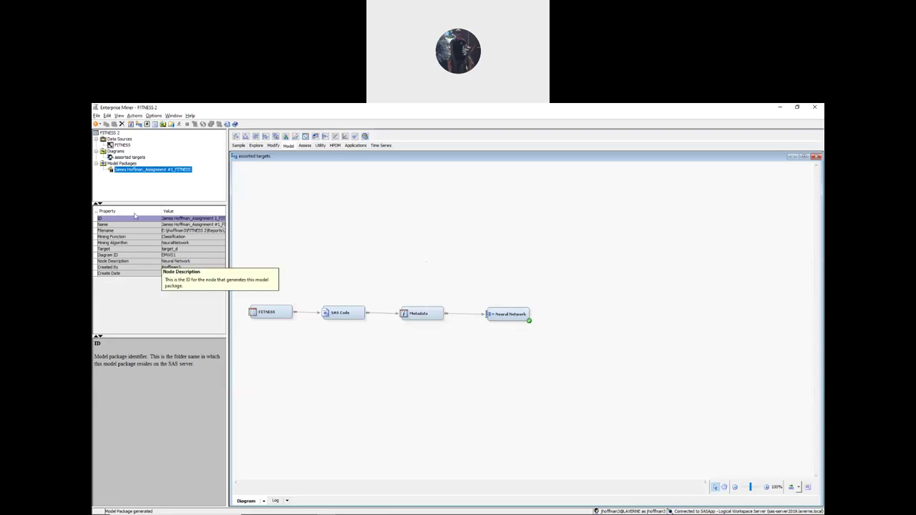
# - Choose Save As for the model package and set the save location to Desktop
pyautogui.rightClick(154, 174)
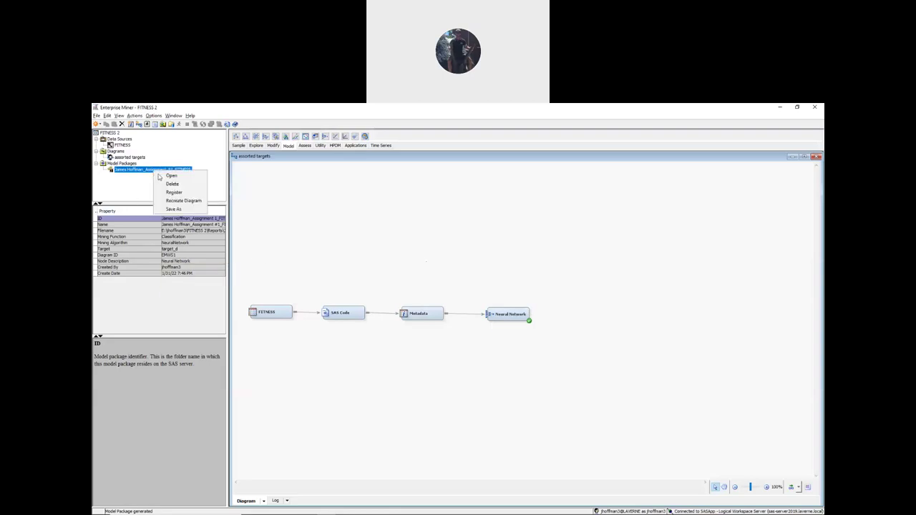
pyautogui.click(182, 209)
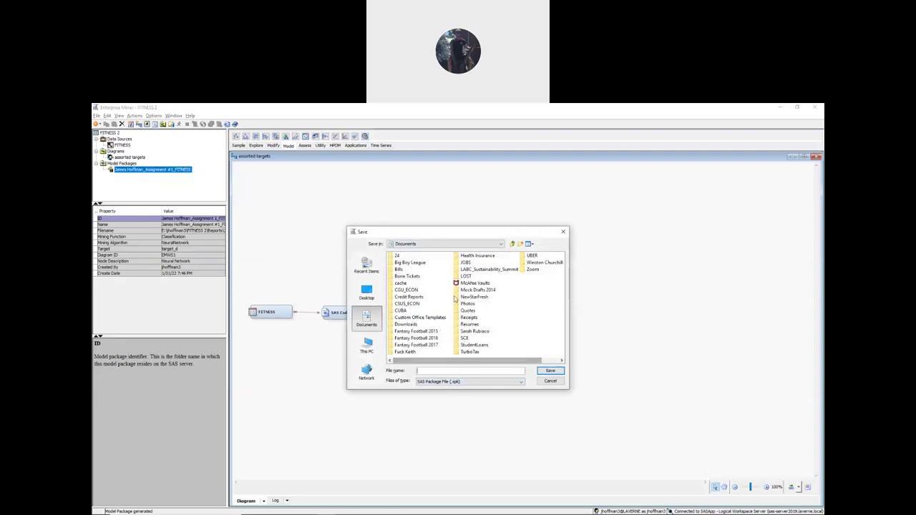
pyautogui.click(424, 242)
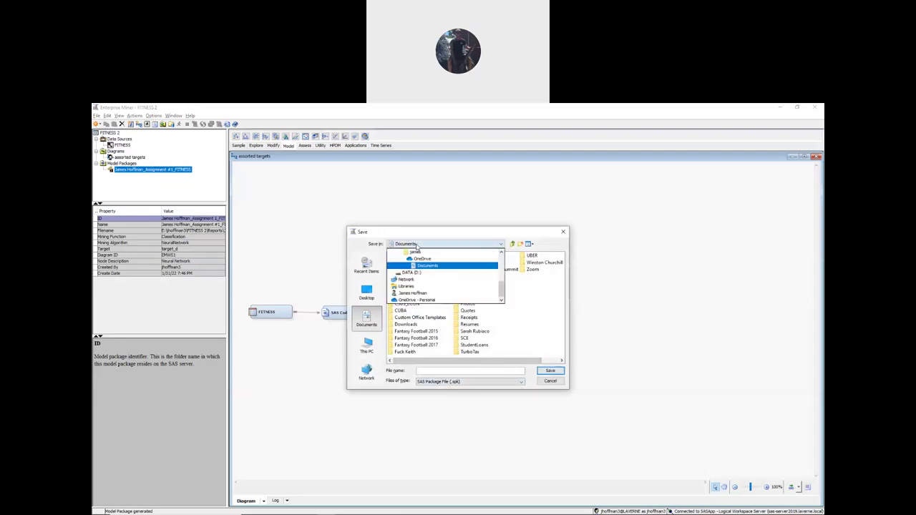
pyautogui.scroll(5, 414, 271)
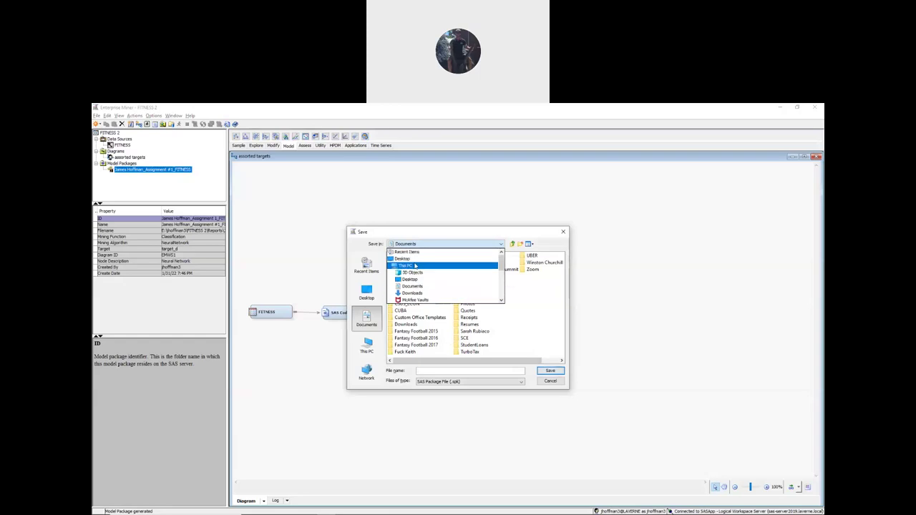
pyautogui.click(413, 259)
# - Name the .spk file with the student's name plus _Assignment #1_FITNESS and save it
pyautogui.click(490, 373)
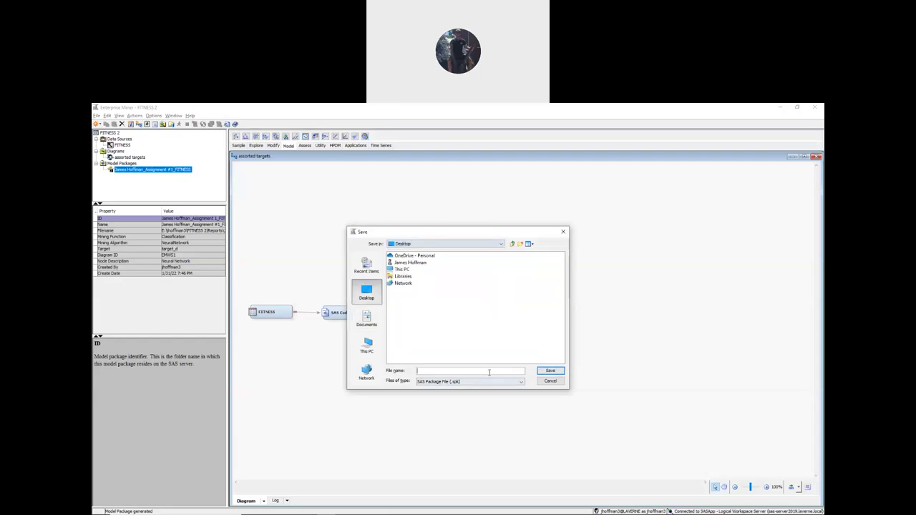
pyautogui.hotkey('ctrl', 'v')
pyautogui.press('BackSpace')
pyautogui.press('BackSpace')
pyautogui.press('BackSpace')
pyautogui.press('BackSpace')
pyautogui.press('BackSpace')
pyautogui.press('BackSpace')
pyautogui.press('BackSpace')
pyautogui.press('BackSpace')
pyautogui.press('BackSpace')
pyautogui.press('BackSpace')
pyautogui.press('Right')
pyautogui.press('Right')
pyautogui.press('Right')
pyautogui.press('Right')
pyautogui.press('Delete')
pyautogui.press('Delete')
pyautogui.press('Delete')
pyautogui.press('Delete')
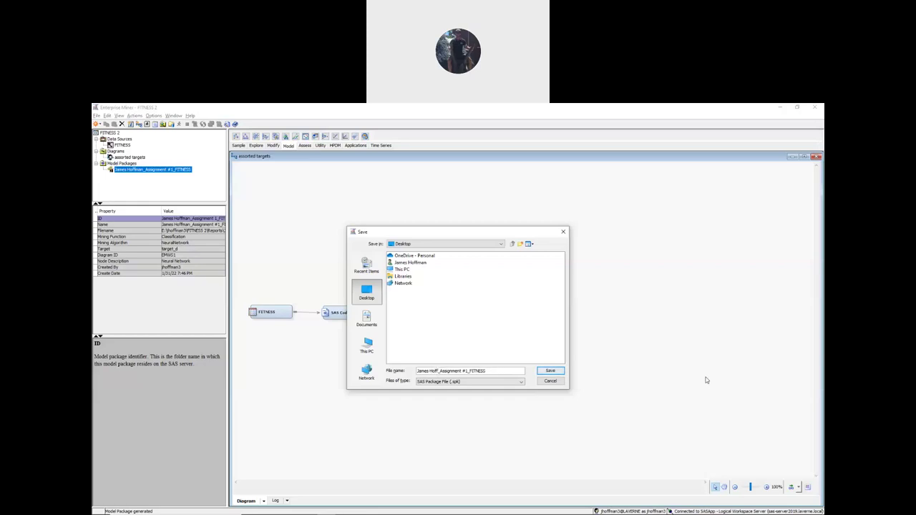
pyautogui.press('Right')
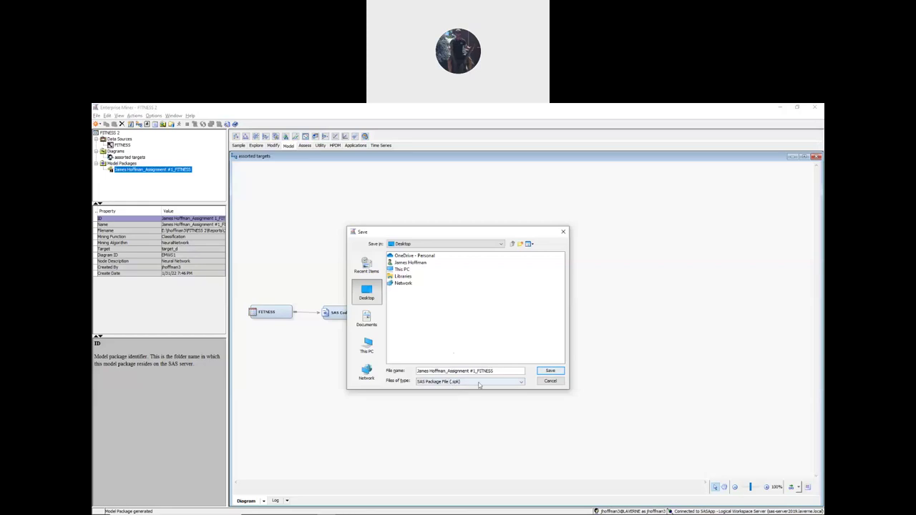
pyautogui.click(549, 370)
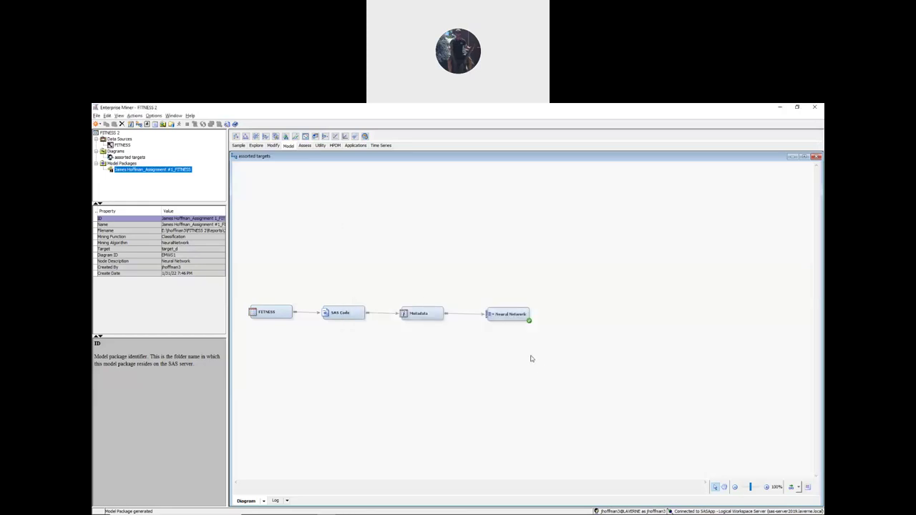
pyautogui.hotkey('alt', 'Tab')
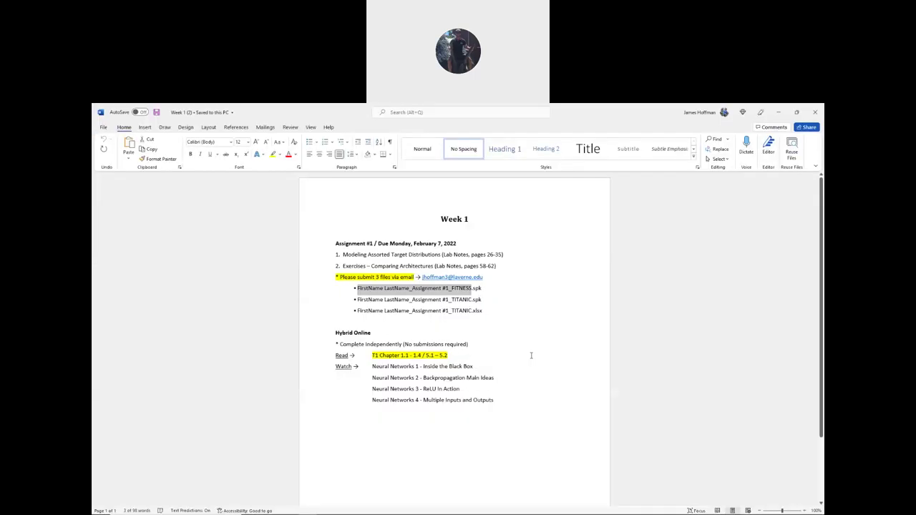
pyautogui.click(355, 289)
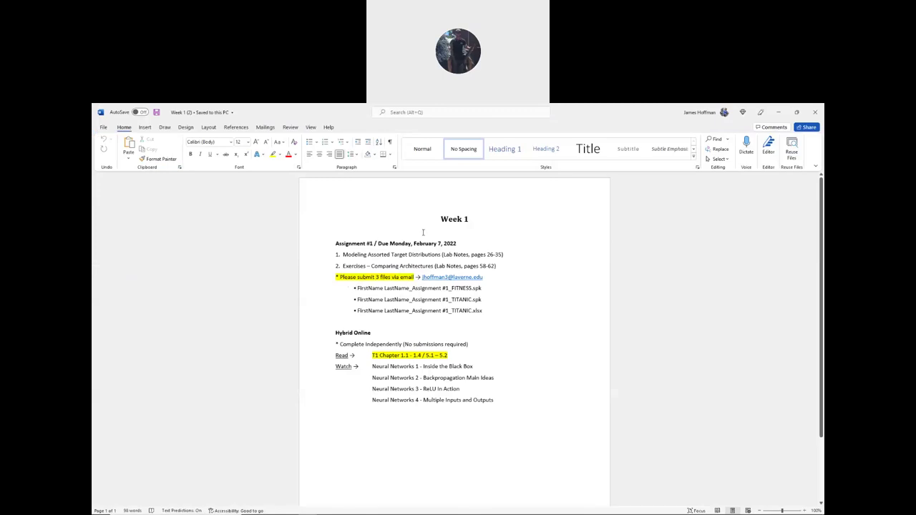
pyautogui.scroll(-2, 385, 240)
pyautogui.scroll(2, 372, 246)
pyautogui.moveTo(356, 289); pyautogui.dragTo(481, 289)
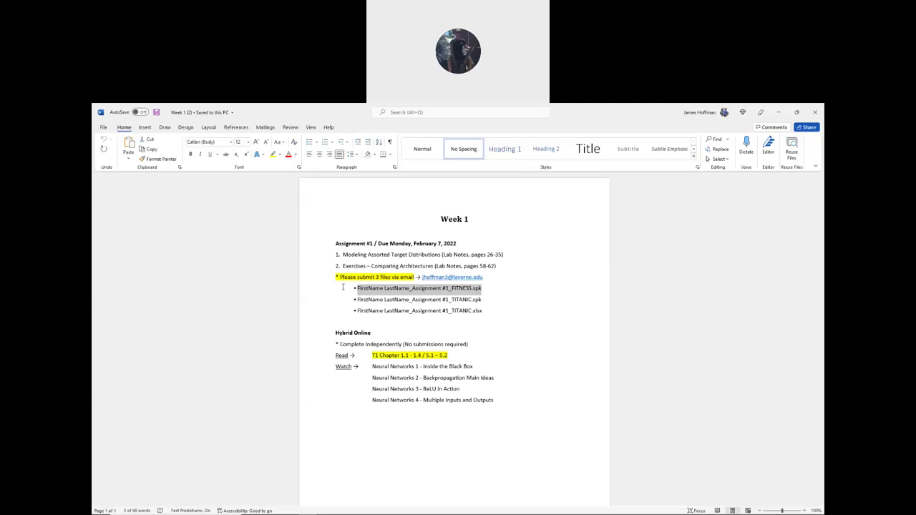
pyautogui.hotkey('alt', 'Tab')
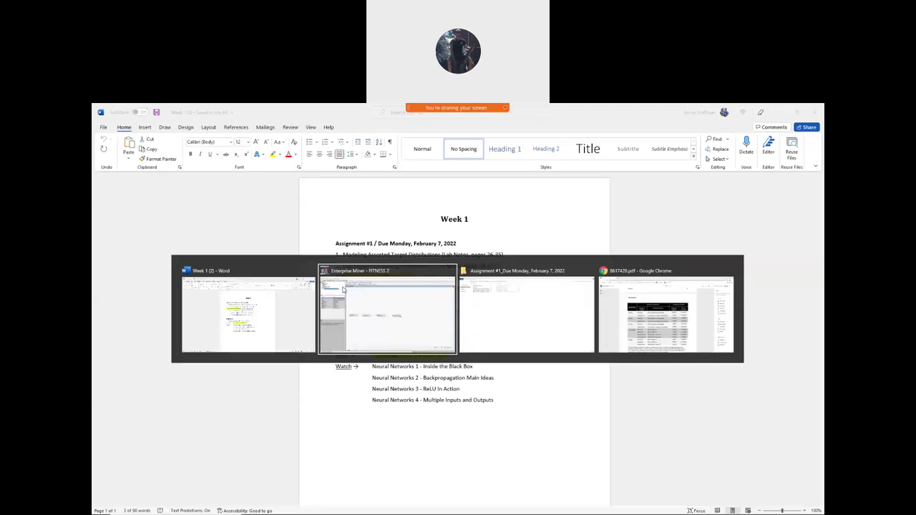
pyautogui.hotkey('alt', 'Tab')
pyautogui.hotkey('alt', 'Tab')
pyautogui.hotkey('alt', 'Tab')
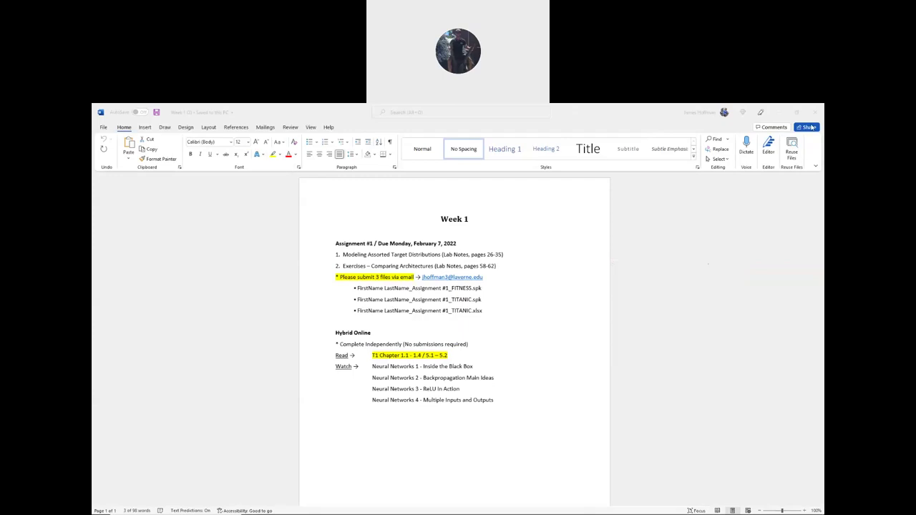
pyautogui.click(446, 226)
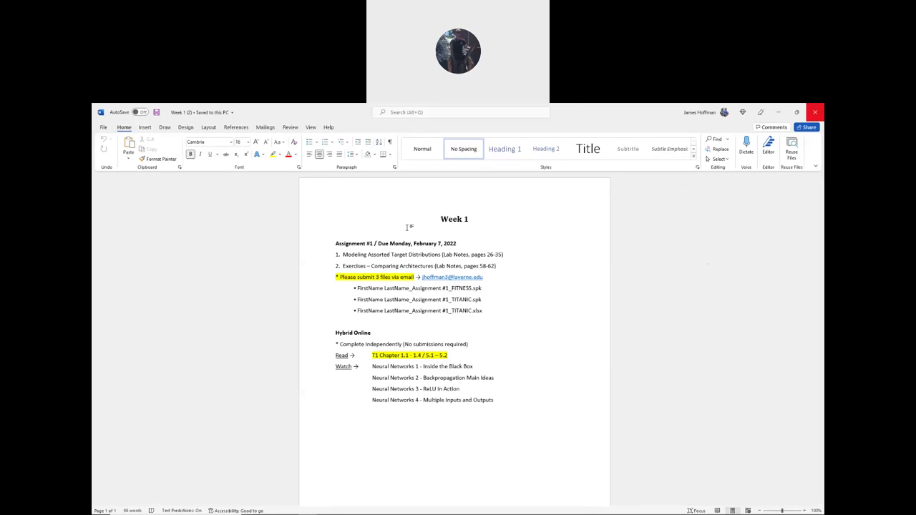
pyautogui.hotkey('alt', 'Tab')
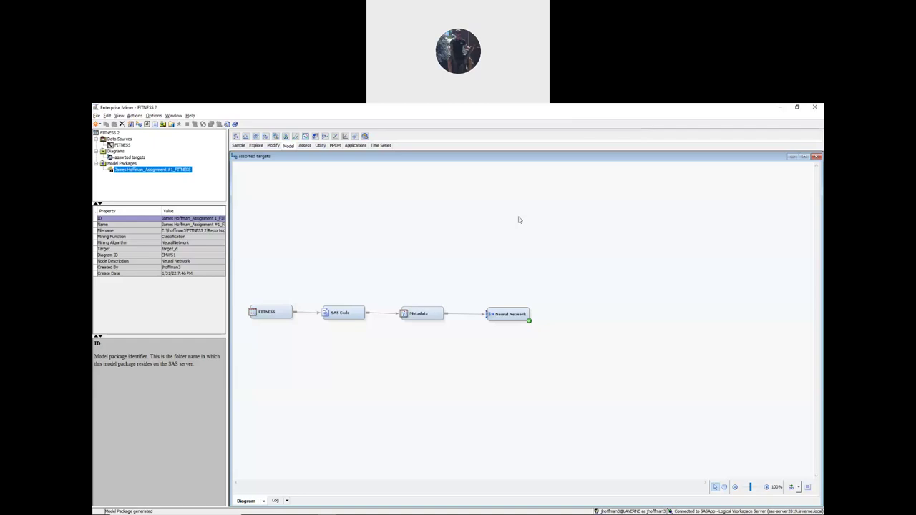
# - Highlight the Week 1 exercise lines and pages 58-62 in Word, then bring up the lab-notes PDF
pyautogui.hotkey('alt', 'Tab')
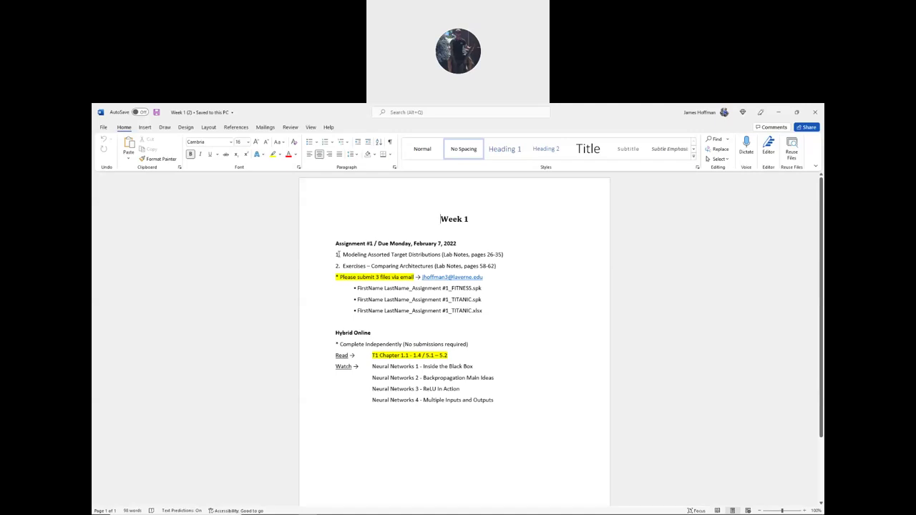
pyautogui.moveTo(336, 254); pyautogui.dragTo(504, 256)
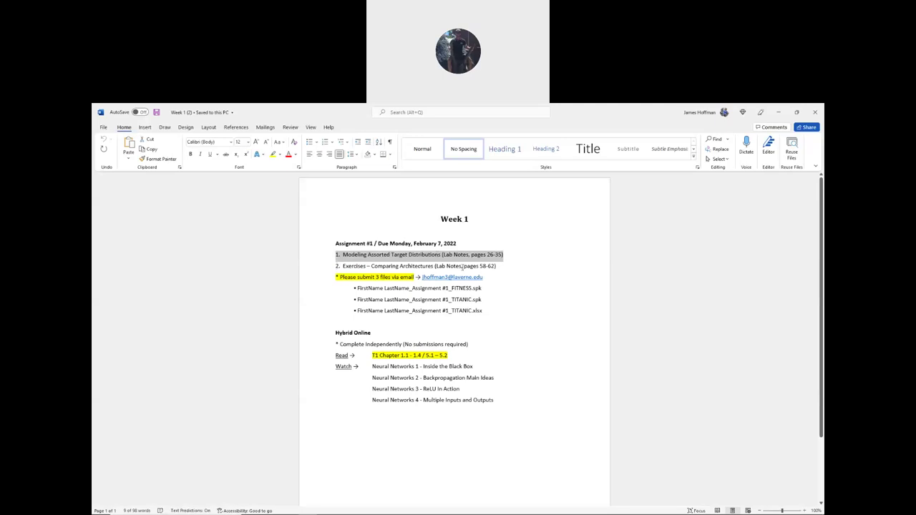
pyautogui.moveTo(464, 266); pyautogui.dragTo(495, 265)
pyautogui.hotkey('alt', 'Tab')
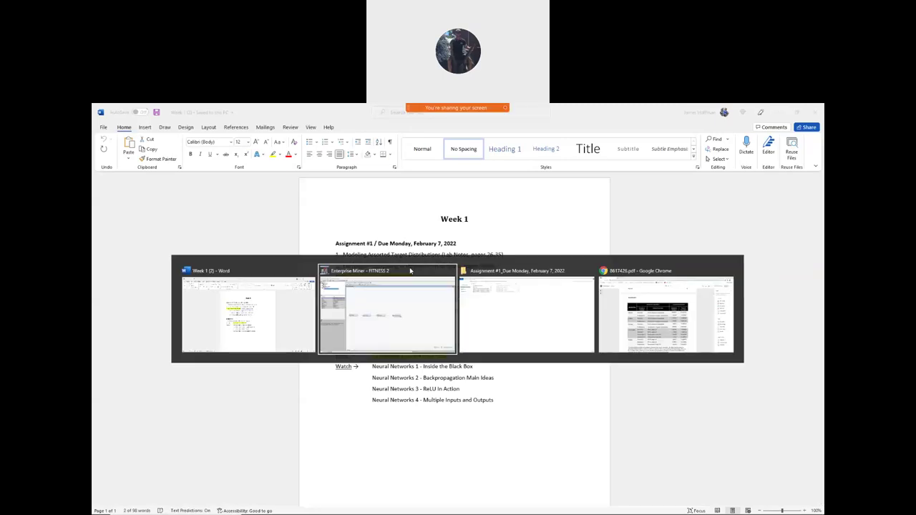
pyautogui.hotkey('alt', 'Tab')
pyautogui.hotkey('alt', 'Tab')
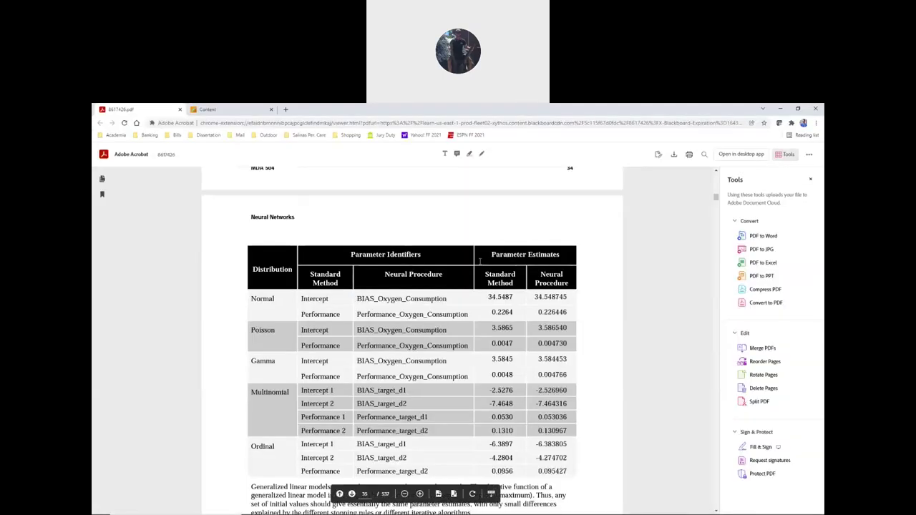
# - Scroll the lab-notes PDF down to page 58's Comparing Architectures exercise
pyautogui.scroll(-3, 311, 331)
pyautogui.moveTo(716, 199); pyautogui.dragTo(709, 209)
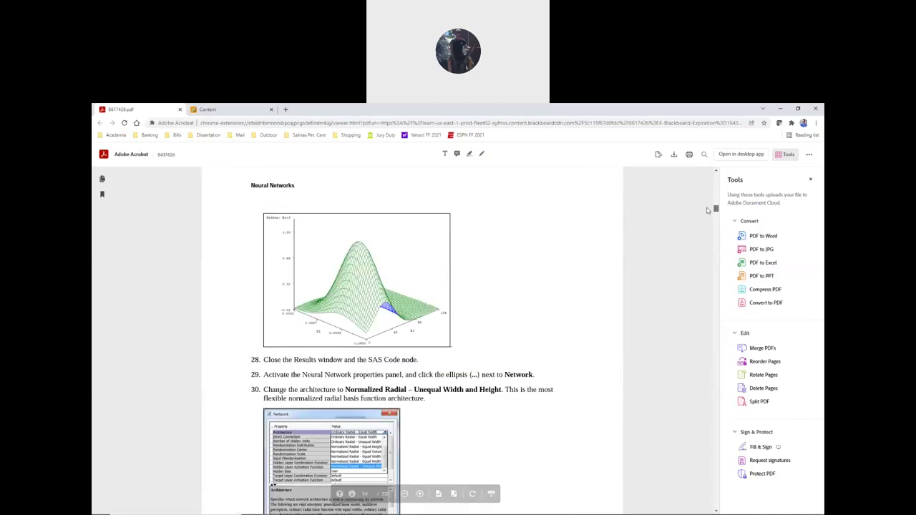
pyautogui.scroll(-15, 290, 298)
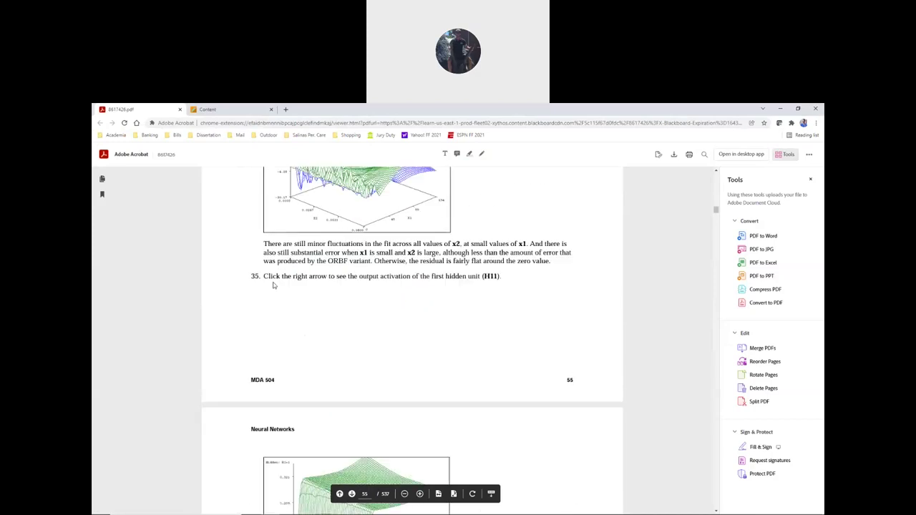
pyautogui.scroll(-15, 272, 280)
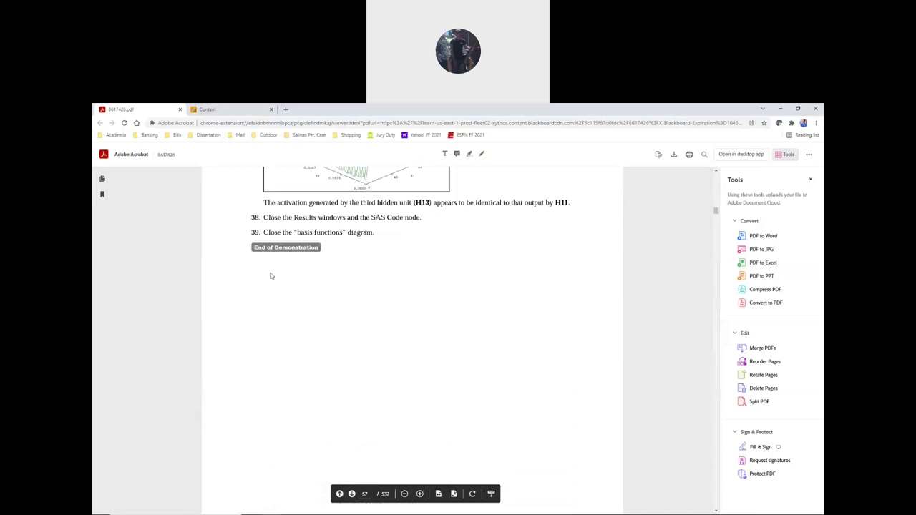
pyautogui.scroll(-5, 270, 274)
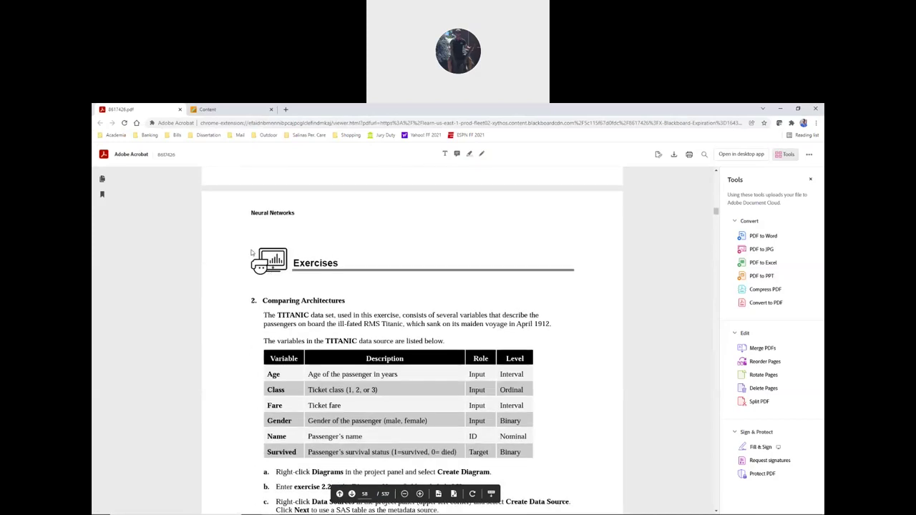
pyautogui.scroll(-1, 248, 248)
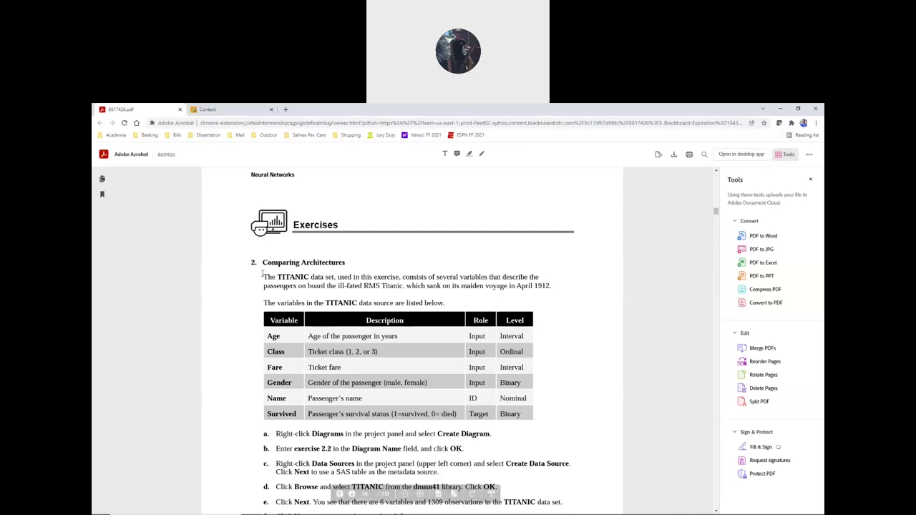
pyautogui.scroll(-1, 285, 255)
pyautogui.scroll(-2, 284, 255)
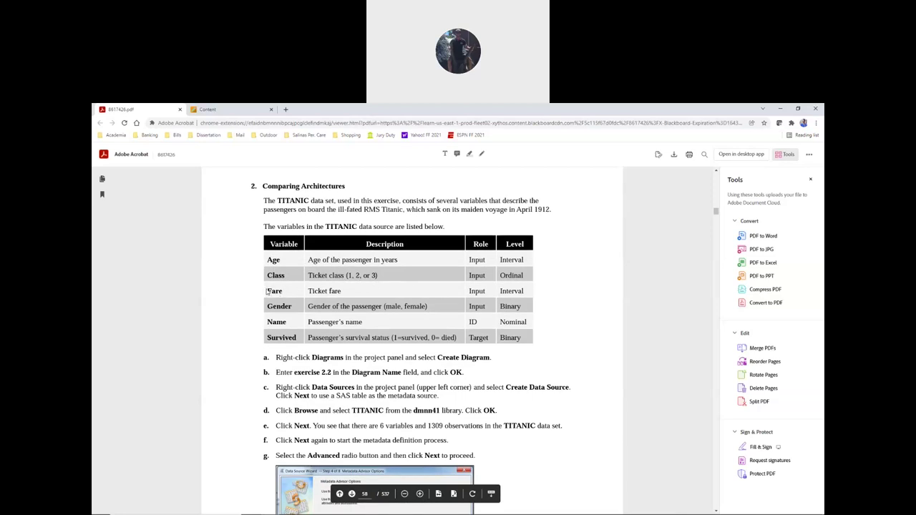
# - Highlight the Gender and Name variables and exercise step a, then return to Enterprise Miner
pyautogui.doubleClick(269, 308)
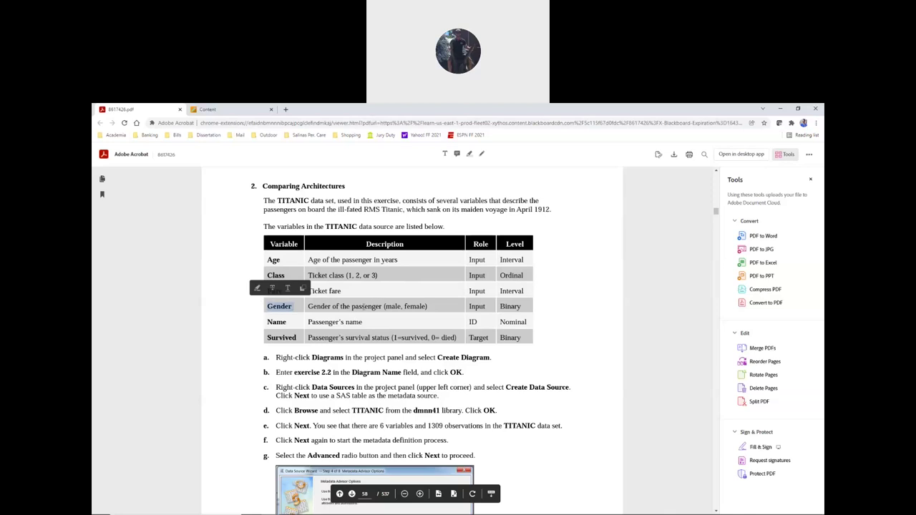
pyautogui.moveTo(269, 322); pyautogui.dragTo(285, 323)
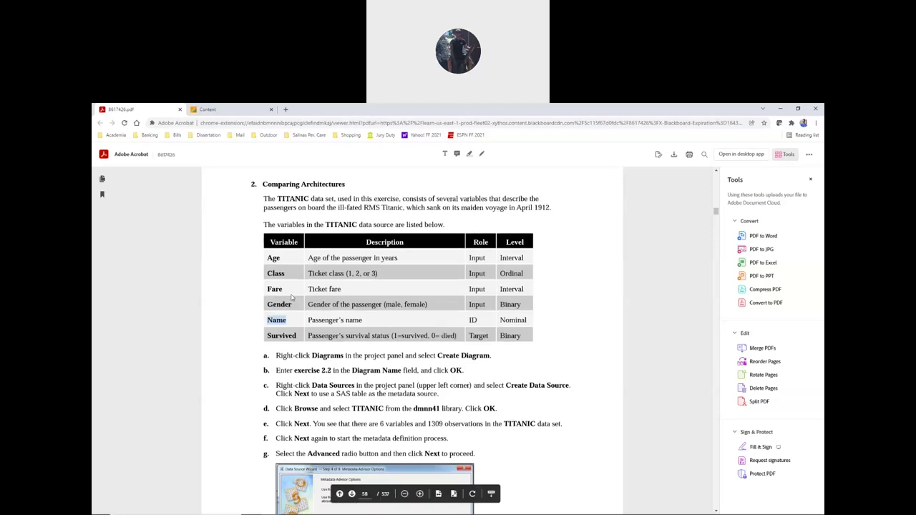
pyautogui.scroll(-1, 276, 322)
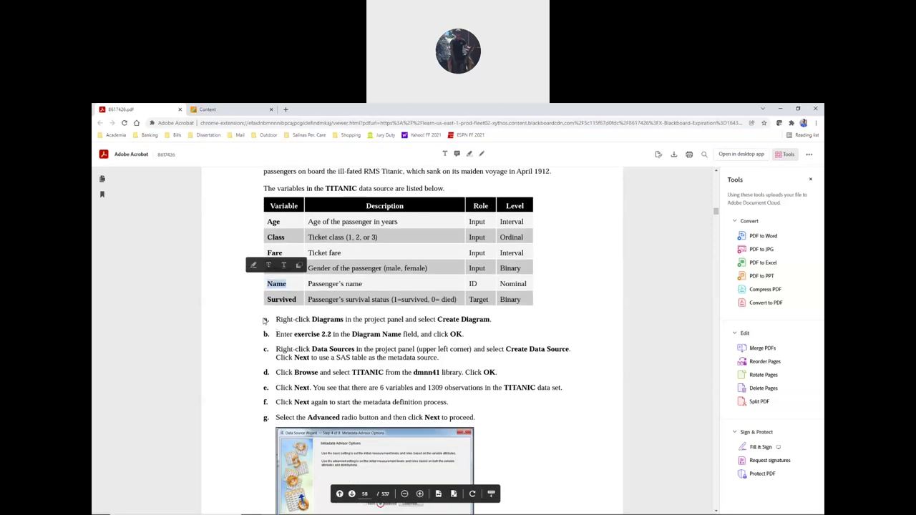
pyautogui.moveTo(263, 320); pyautogui.dragTo(493, 320)
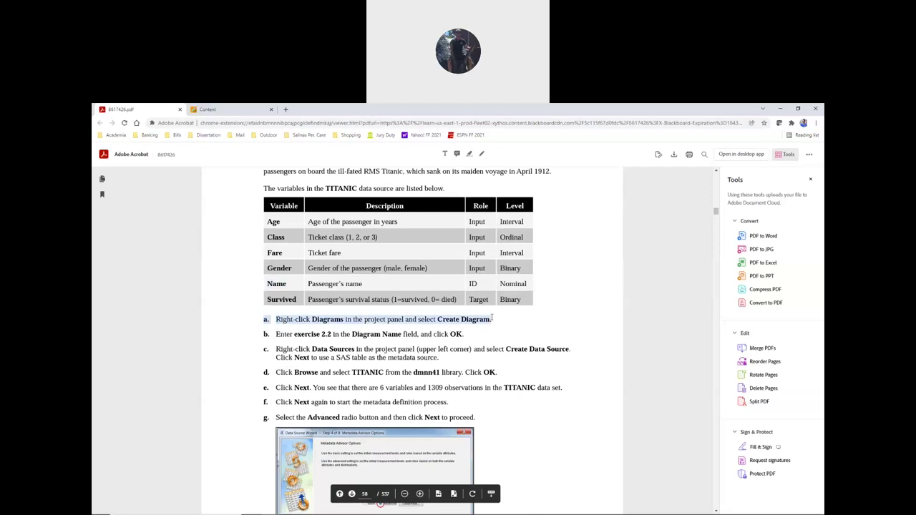
pyautogui.scroll(1, 245, 351)
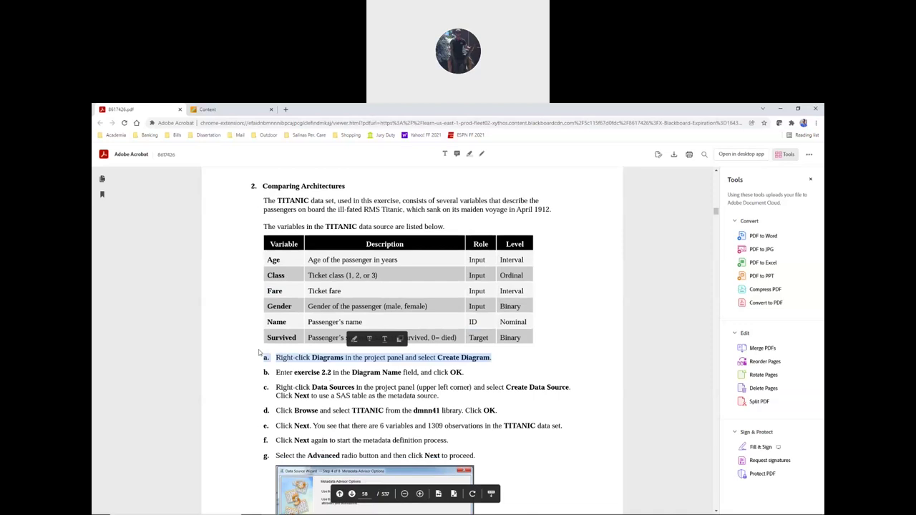
pyautogui.hotkey('alt', 'Tab')
pyautogui.hotkey('alt', 'Tab')
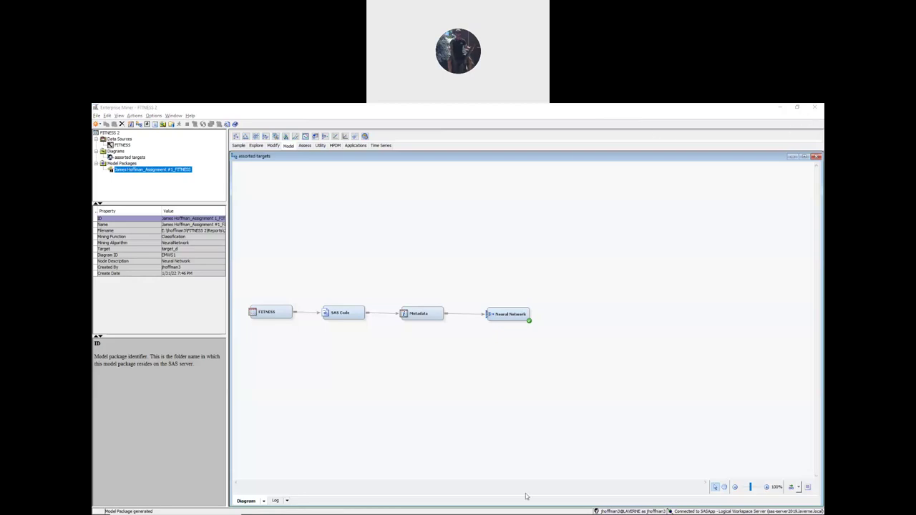
# - Start a new project, keeping the default SAS server
pyautogui.click(320, 117)
pyautogui.click(96, 116)
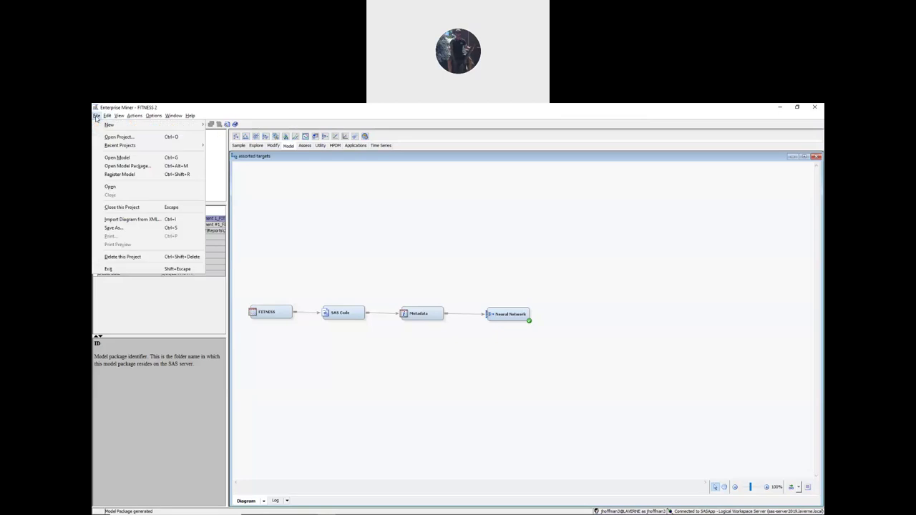
pyautogui.moveTo(110, 129)
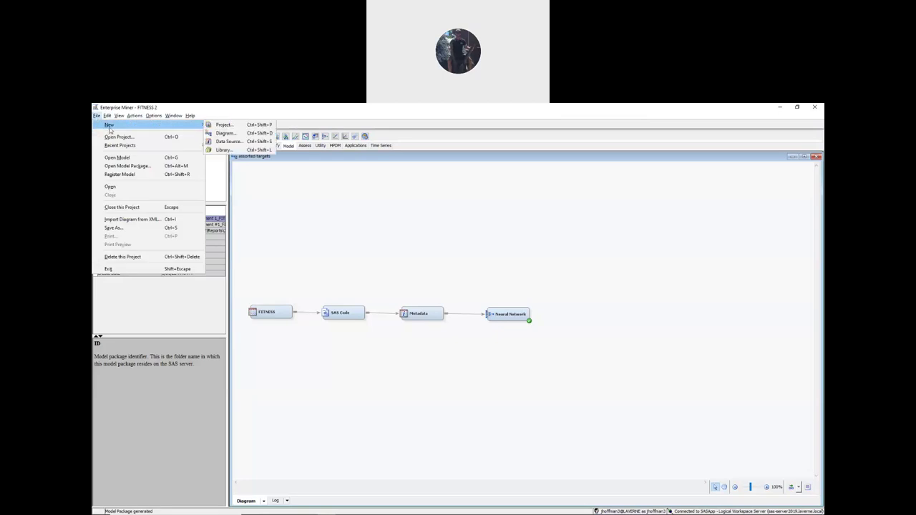
pyautogui.click(230, 127)
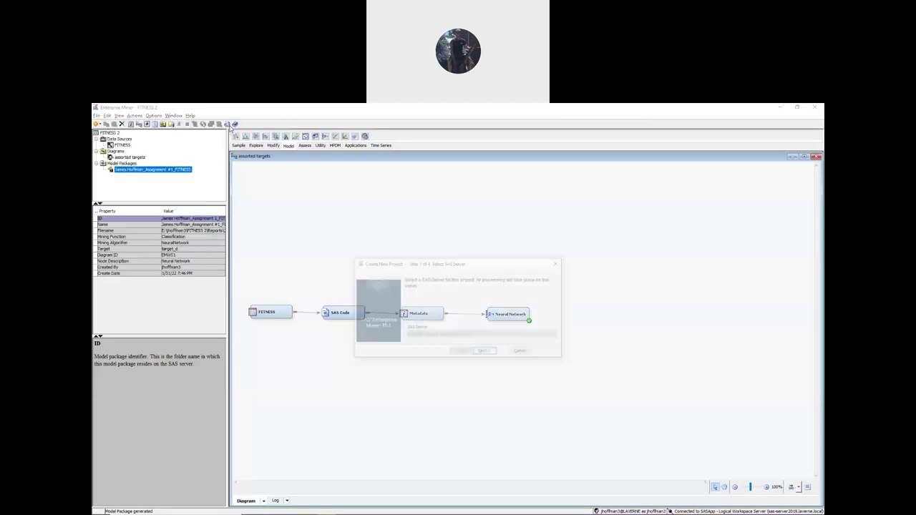
pyautogui.click(486, 353)
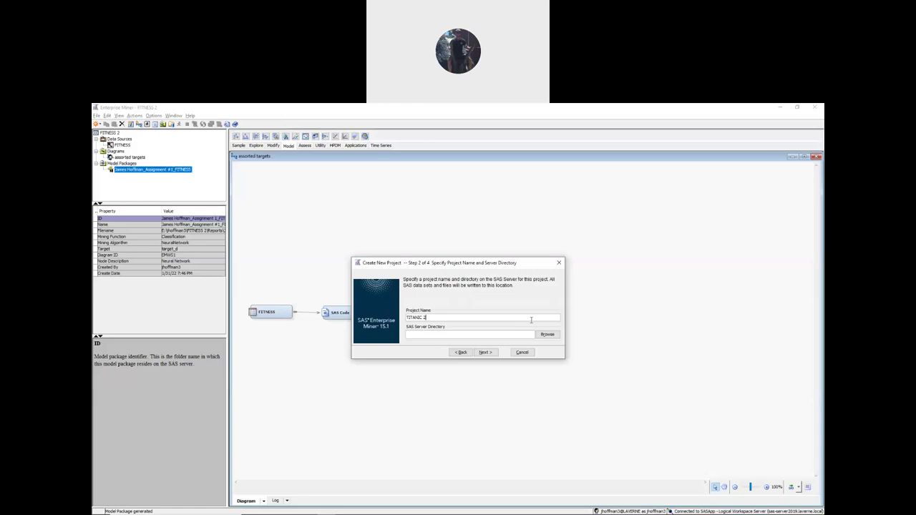
# - Store the TITANIC 2 project in the user's folder on drive E and finish the wizard
pyautogui.click(554, 336)
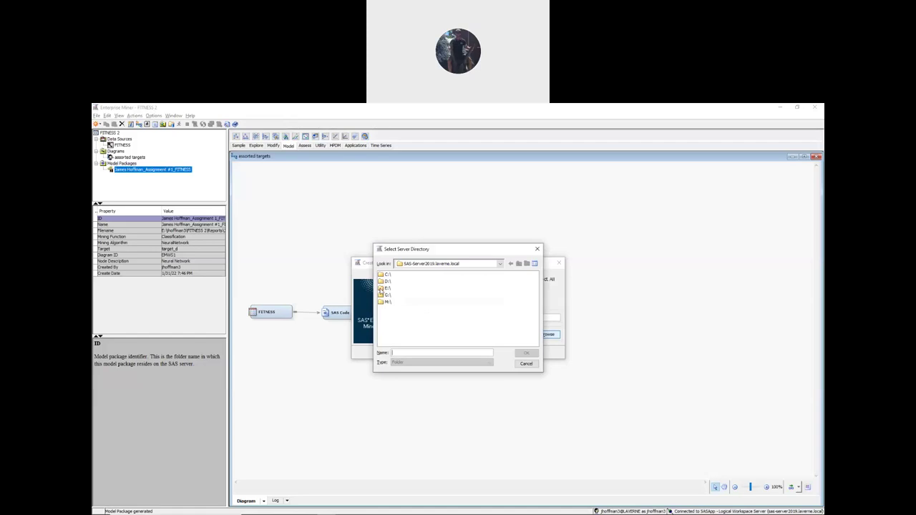
pyautogui.doubleClick(382, 288)
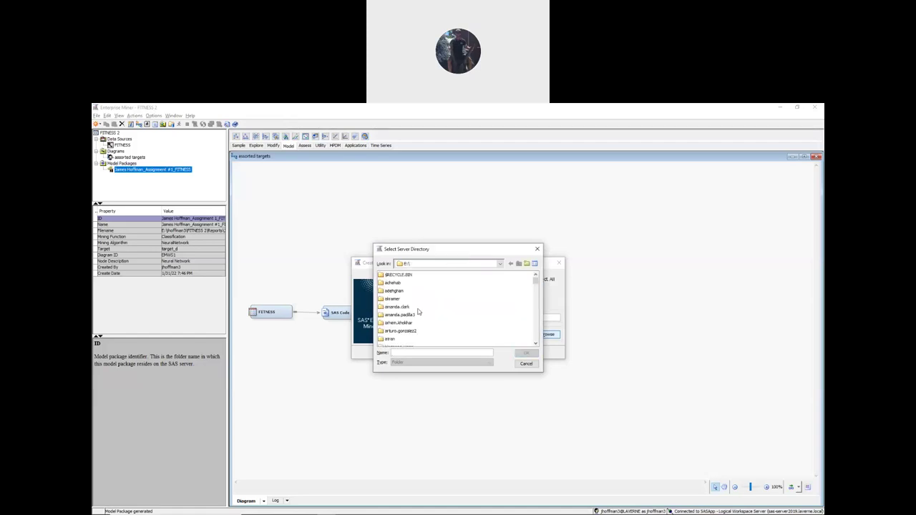
pyautogui.scroll(-4, 406, 314)
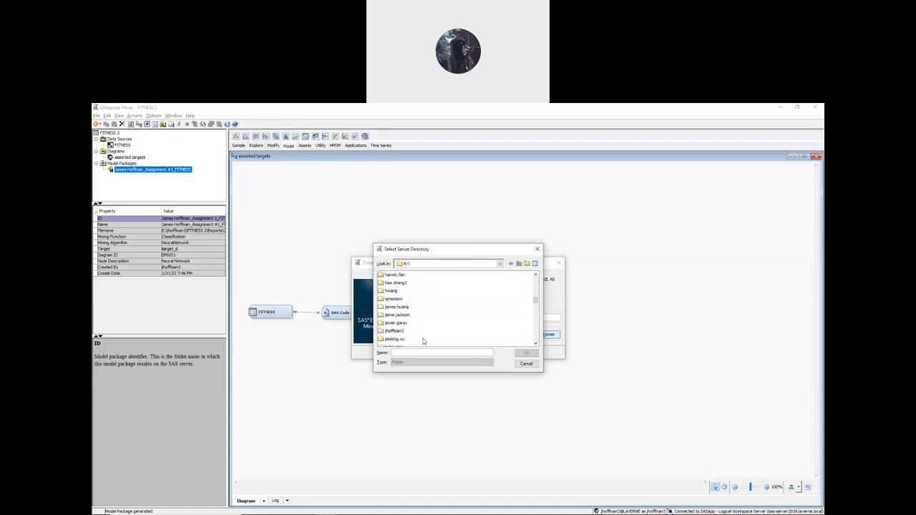
pyautogui.click(401, 333)
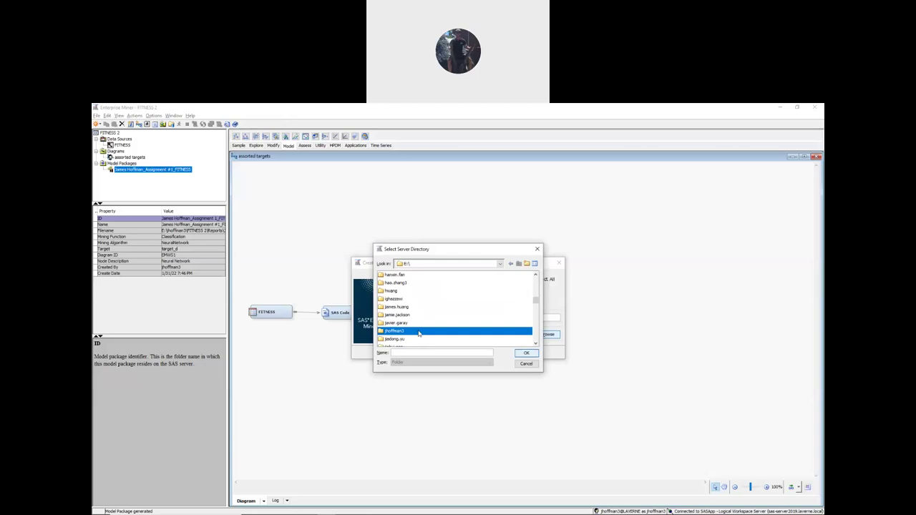
pyautogui.click(526, 353)
pyautogui.click(419, 333)
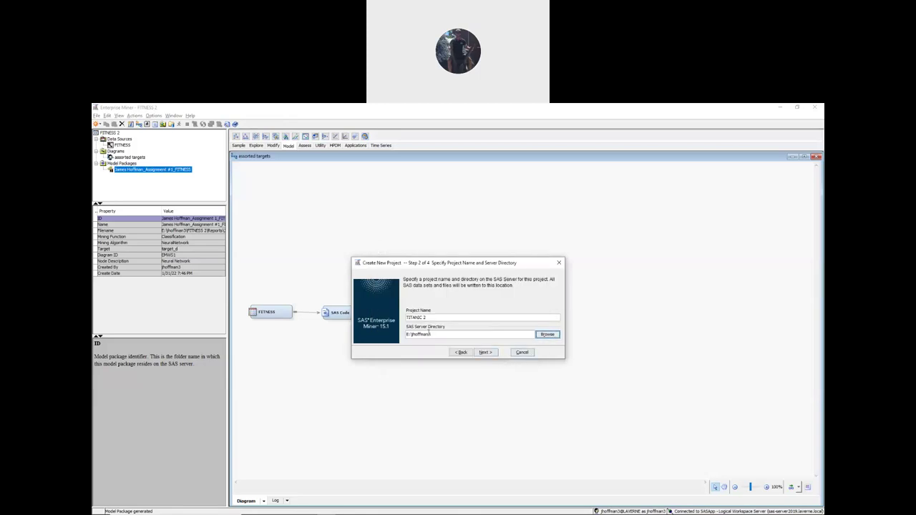
pyautogui.click(488, 352)
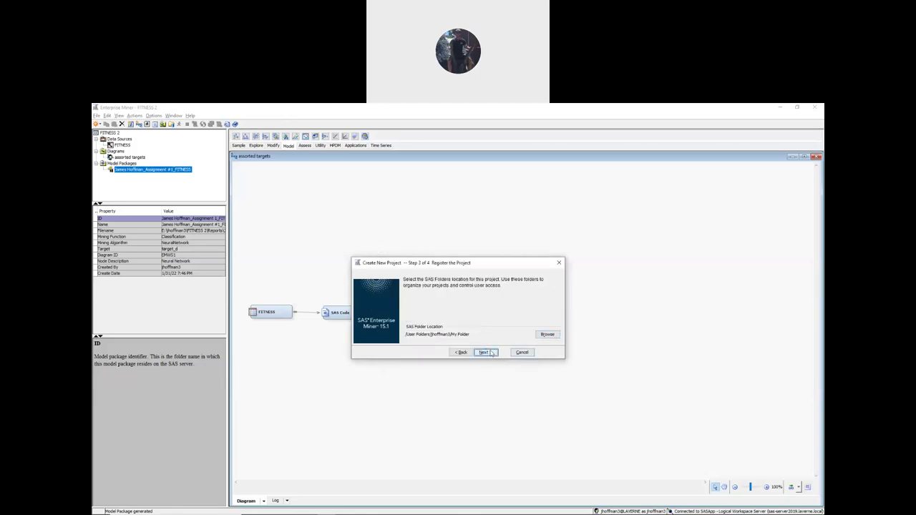
pyautogui.click(487, 352)
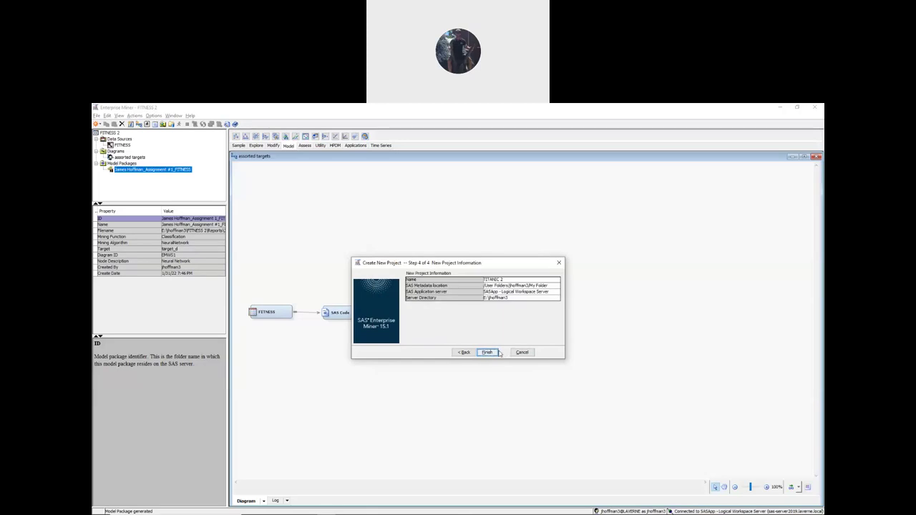
pyautogui.click(487, 352)
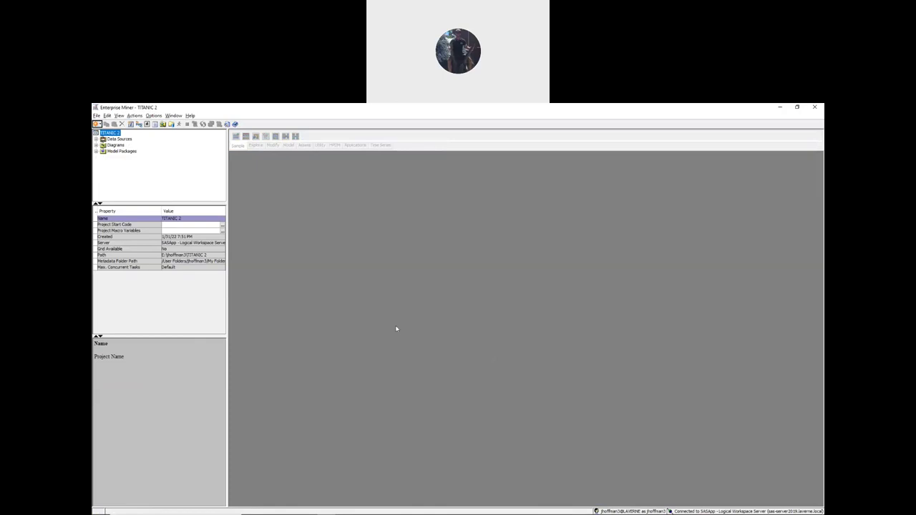
# - Add a new diagram named 'exercise 2.2' to the project
pyautogui.click(97, 115)
pyautogui.moveTo(191, 128)
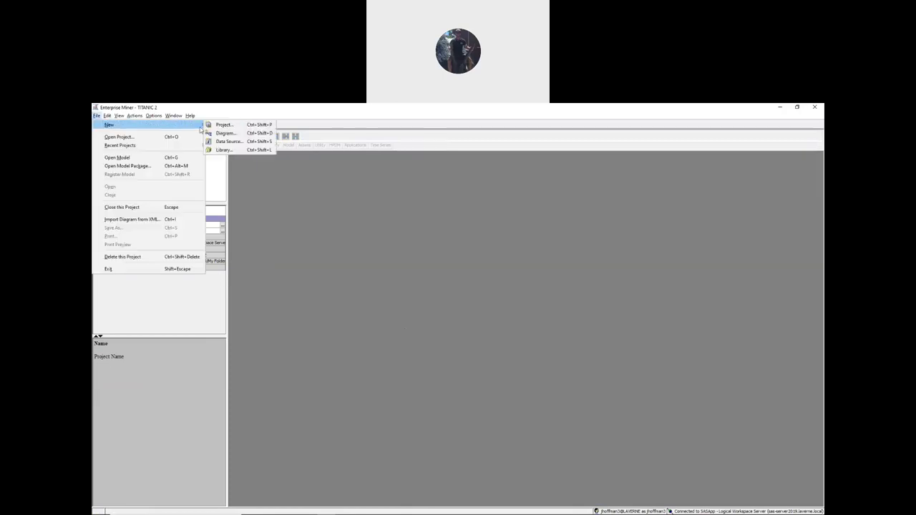
pyautogui.click(225, 134)
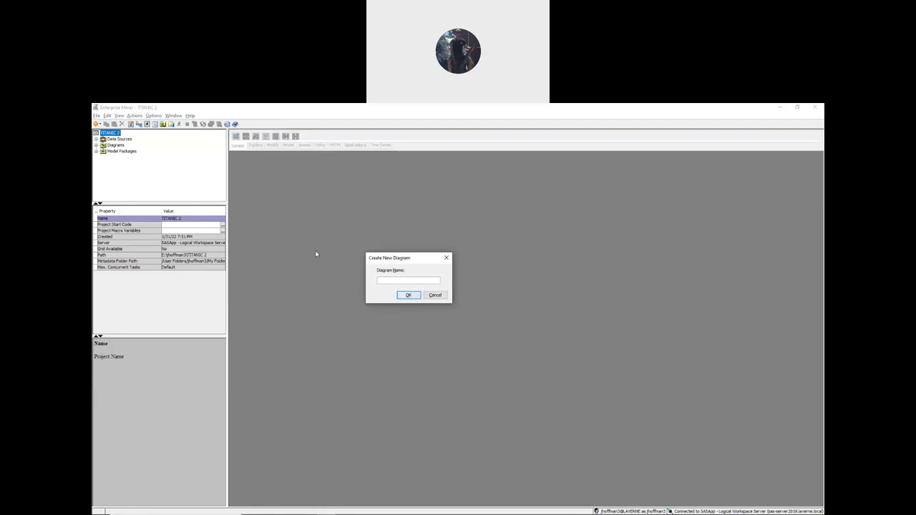
pyautogui.write('exercise 2.2')
pyautogui.click(409, 295)
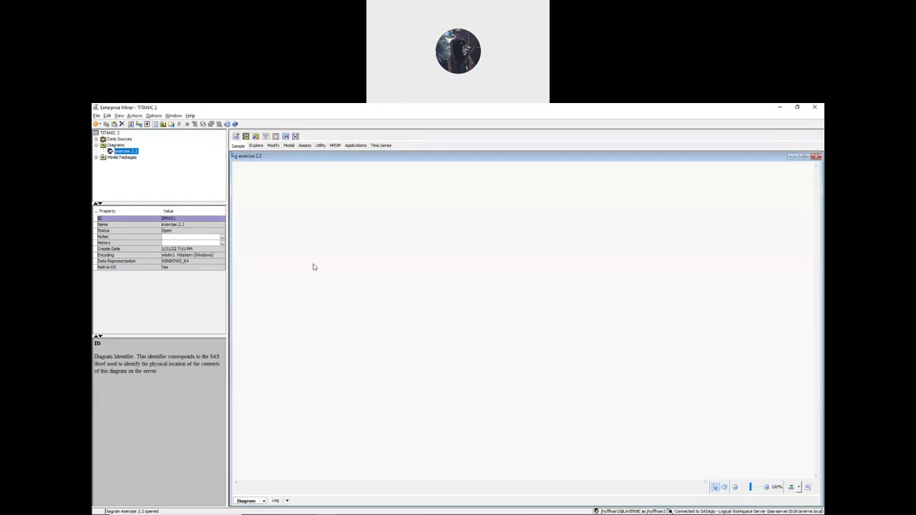
# - Begin a SAS Table data source using the Titanic table from the Dmnn41 library
pyautogui.click(99, 116)
pyautogui.moveTo(169, 126)
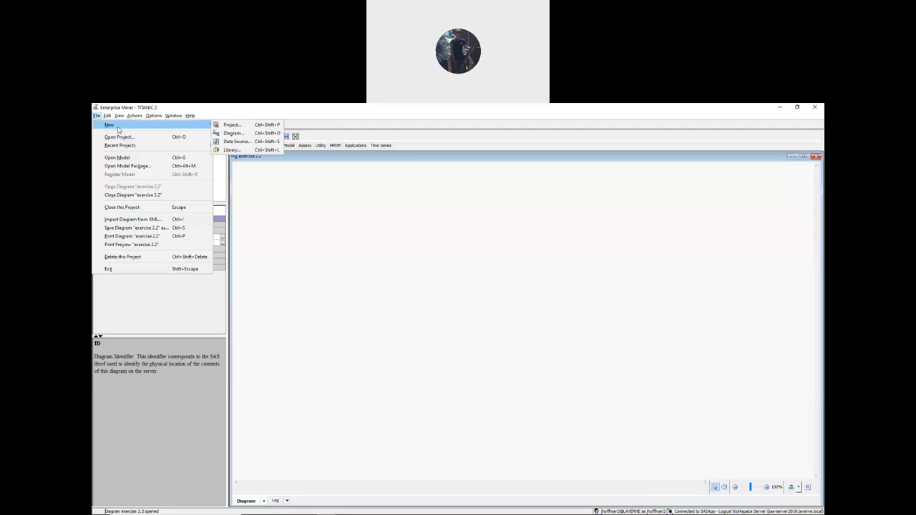
pyautogui.click(236, 141)
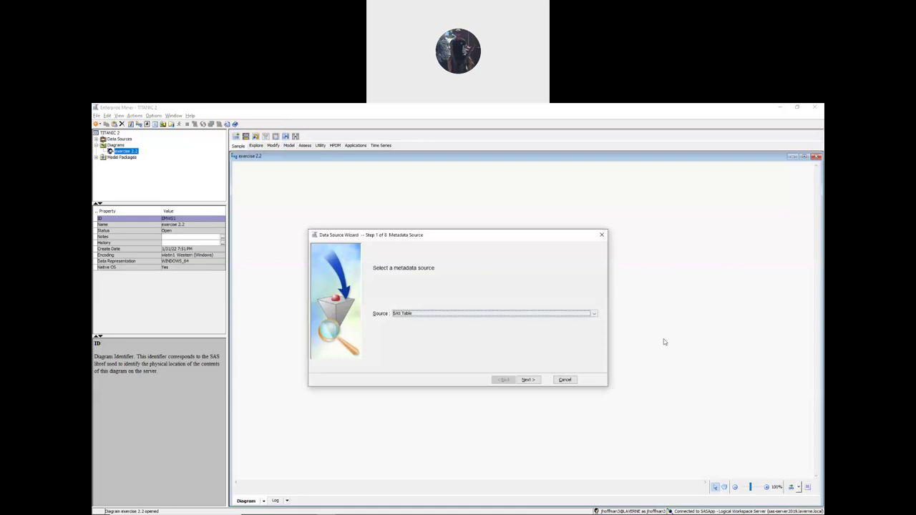
pyautogui.click(527, 380)
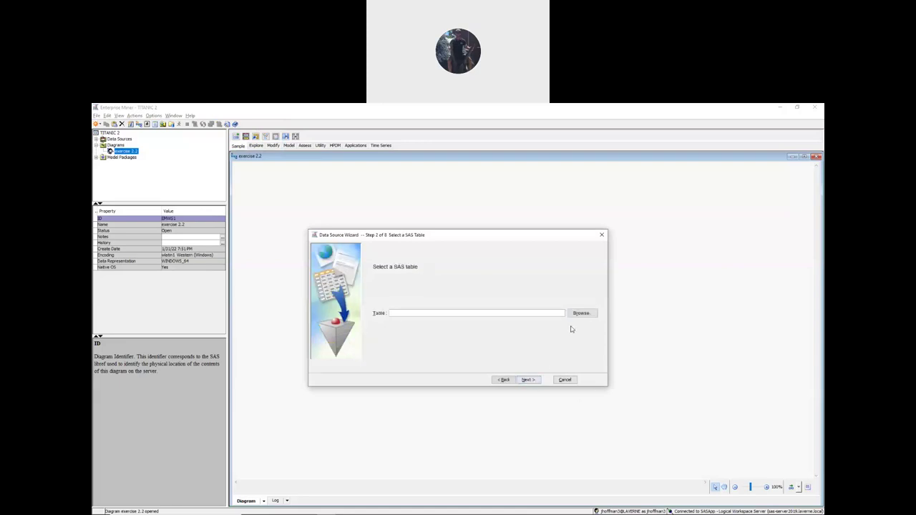
pyautogui.click(582, 314)
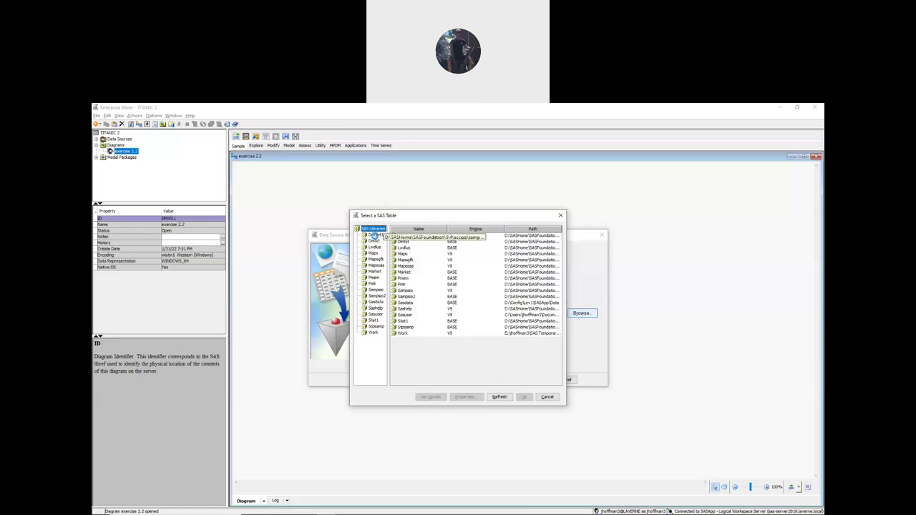
pyautogui.click(374, 235)
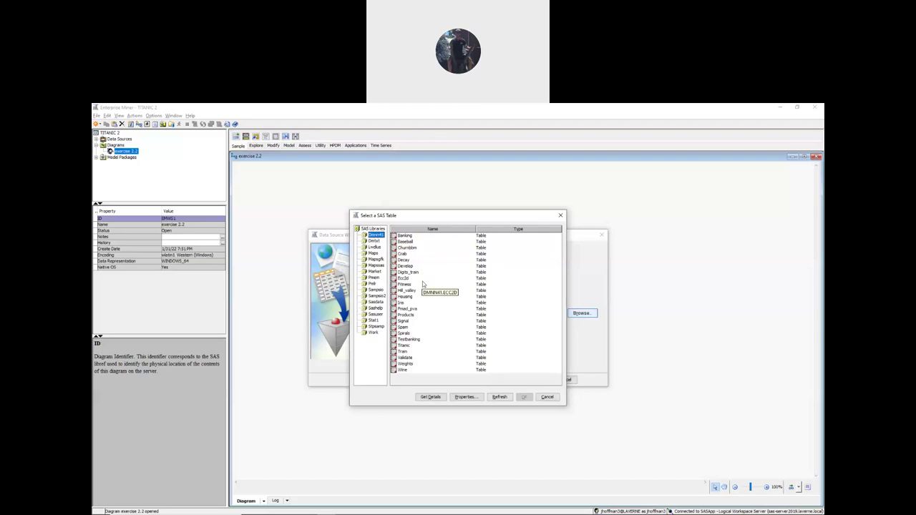
pyautogui.click(406, 346)
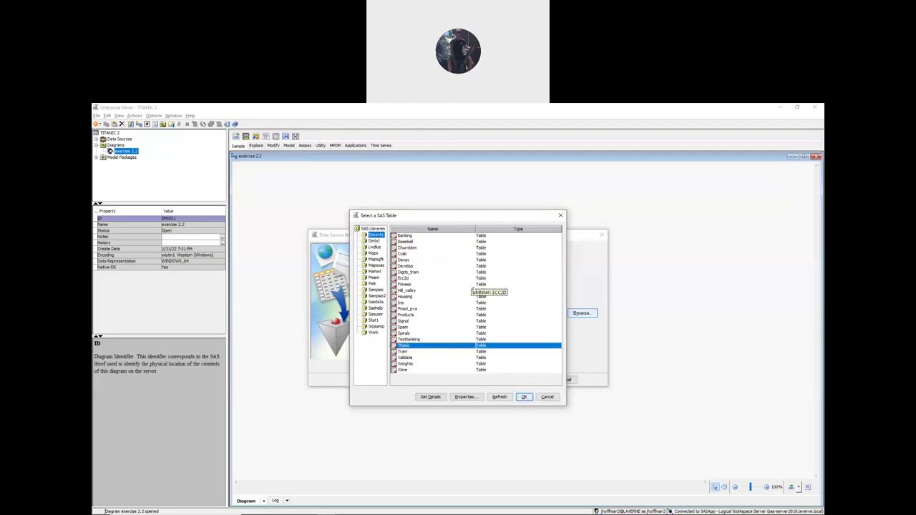
pyautogui.click(523, 397)
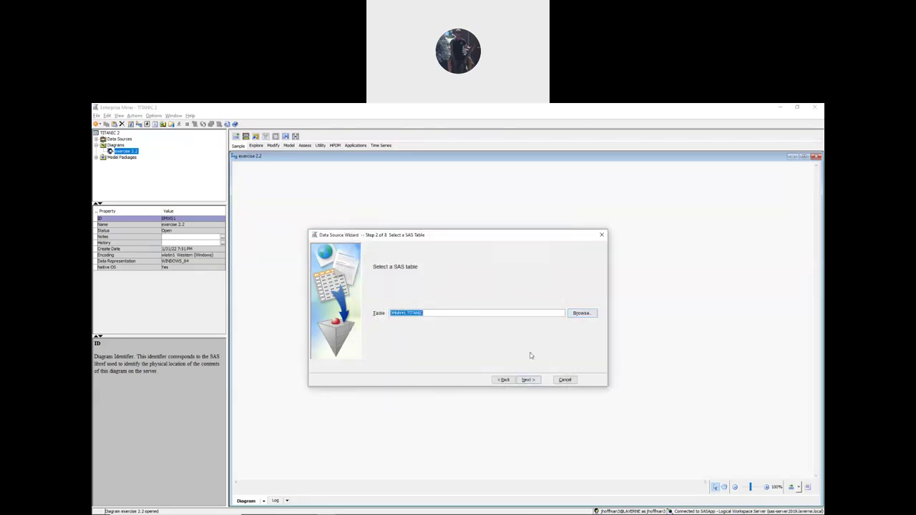
pyautogui.click(528, 380)
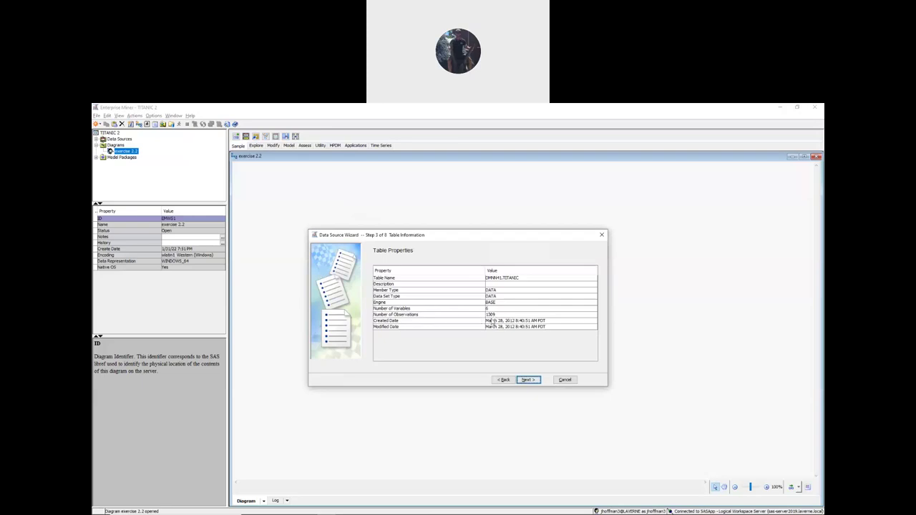
# - Pick Advanced metadata advisor options and continue to the TITANIC column metadata
pyautogui.click(529, 380)
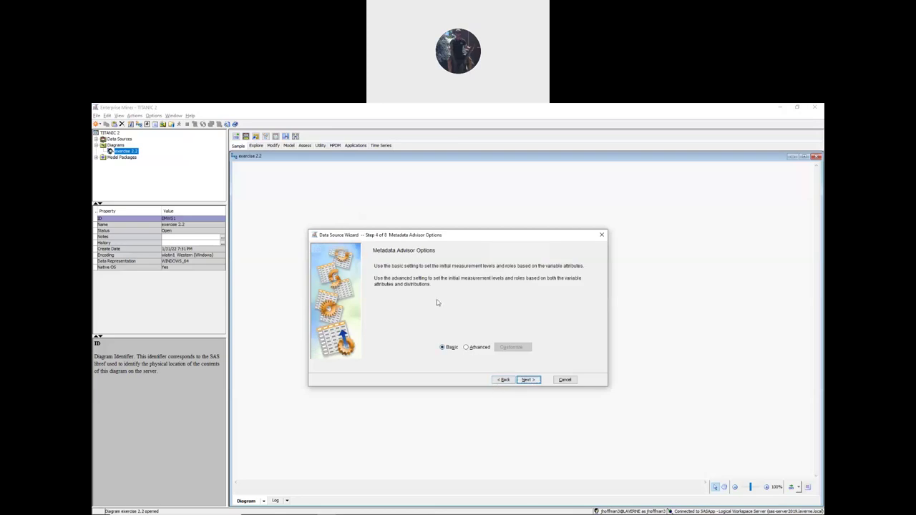
pyautogui.click(466, 348)
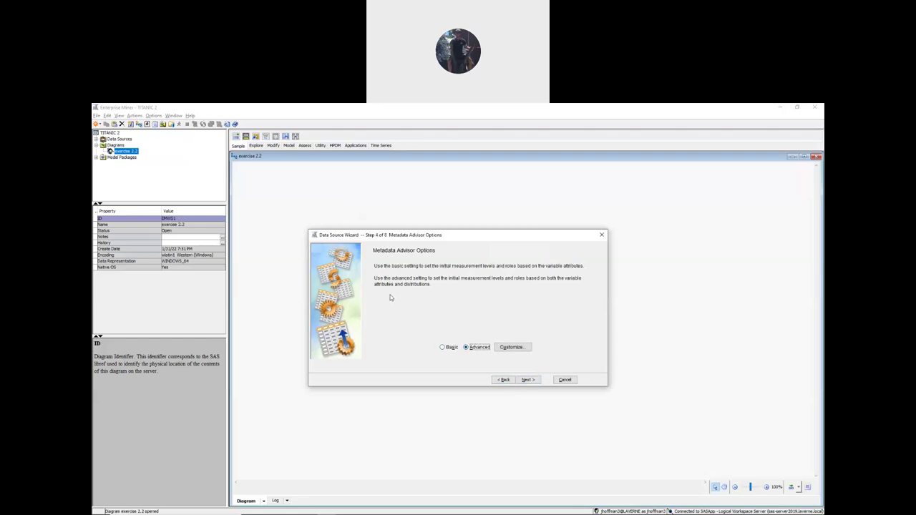
pyautogui.click(527, 380)
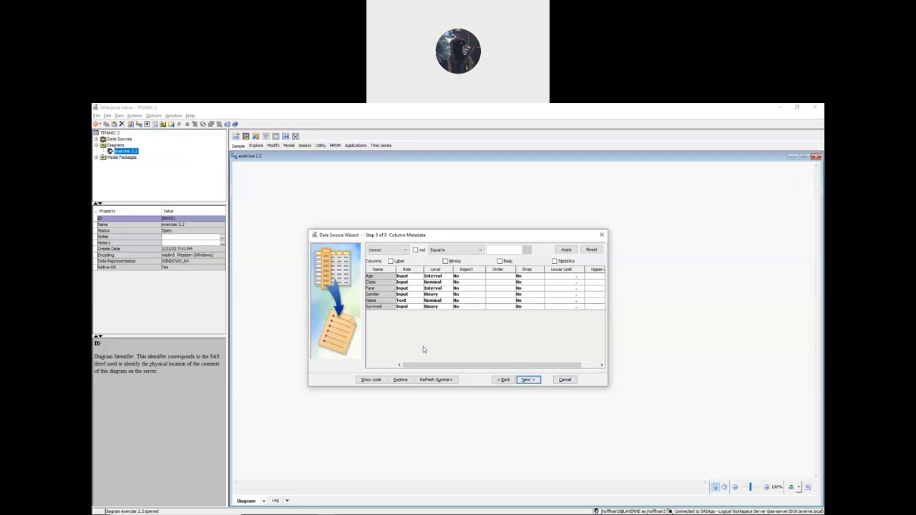
# - Set Survived as Target, Name as ID, and Class level to Ordinal, then advance to Create Sample
pyautogui.click(404, 306)
pyautogui.scroll(-3, 415, 330)
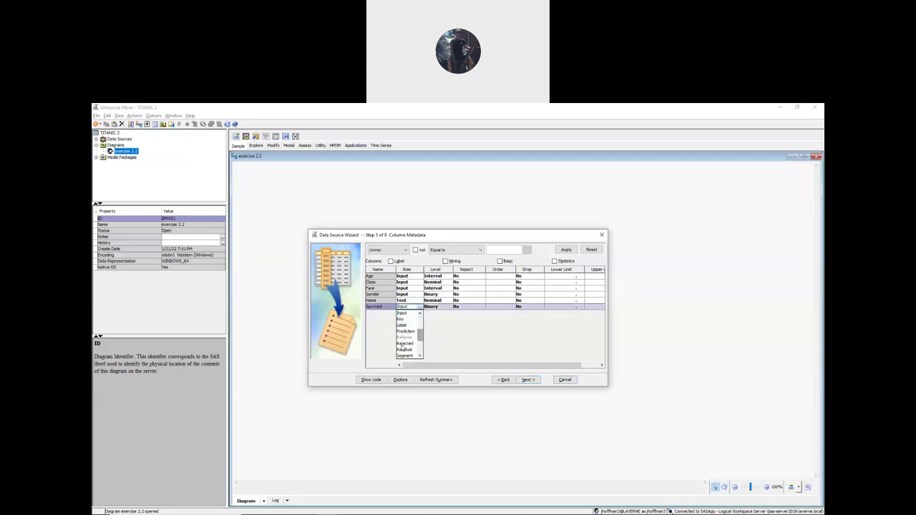
pyautogui.scroll(-3, 421, 340)
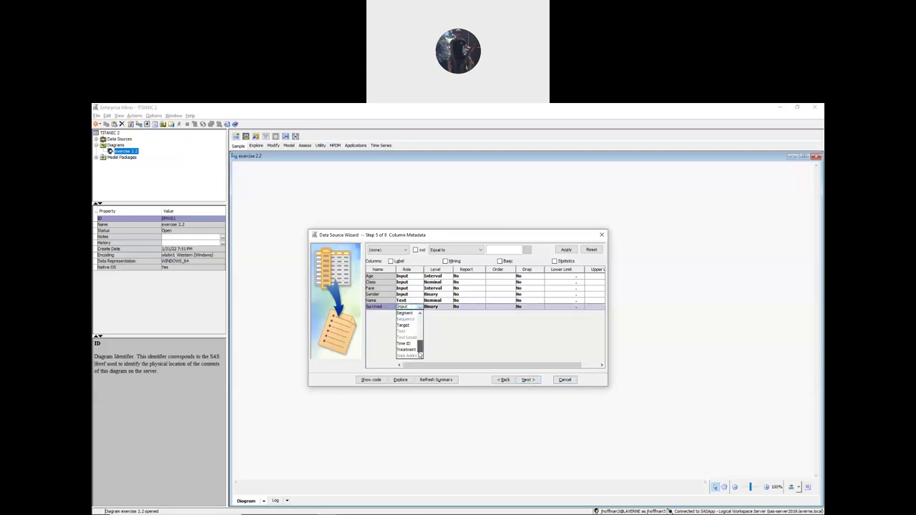
pyautogui.scroll(2, 419, 350)
pyautogui.click(403, 338)
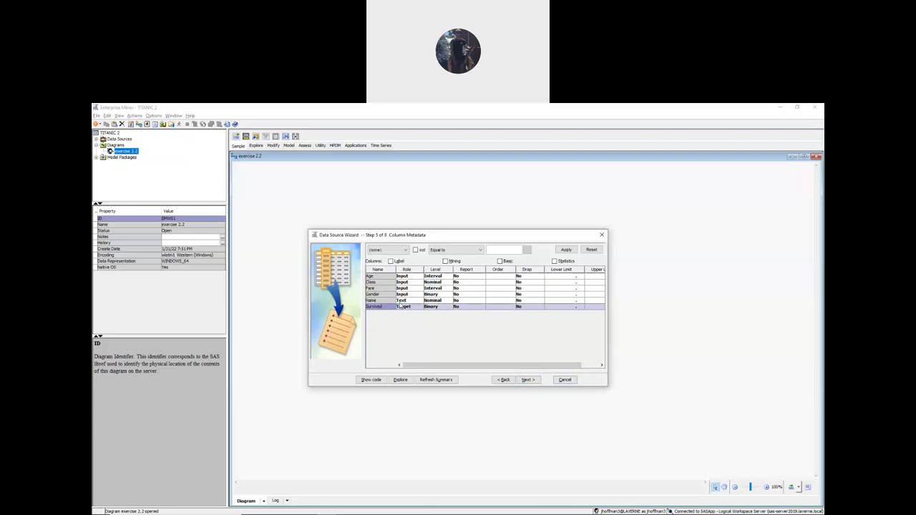
pyautogui.click(404, 301)
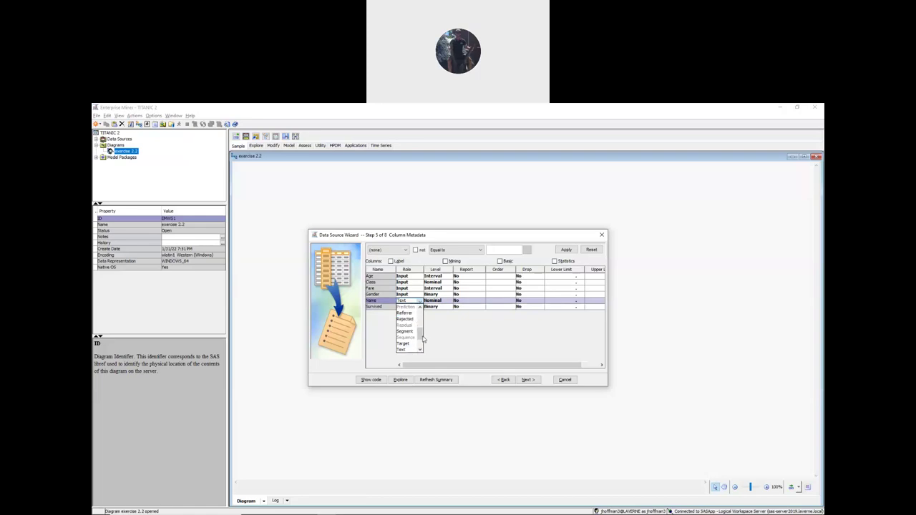
pyautogui.scroll(3, 422, 312)
pyautogui.click(404, 337)
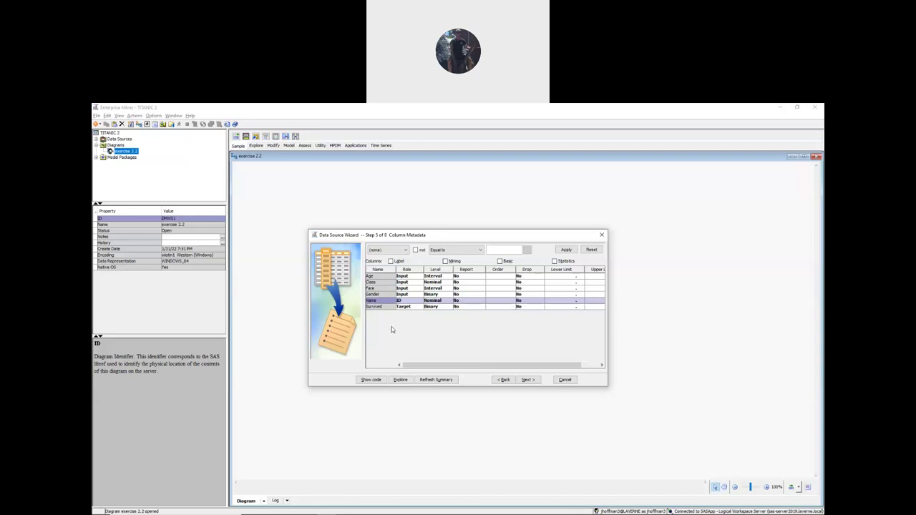
pyautogui.click(434, 282)
pyautogui.click(436, 307)
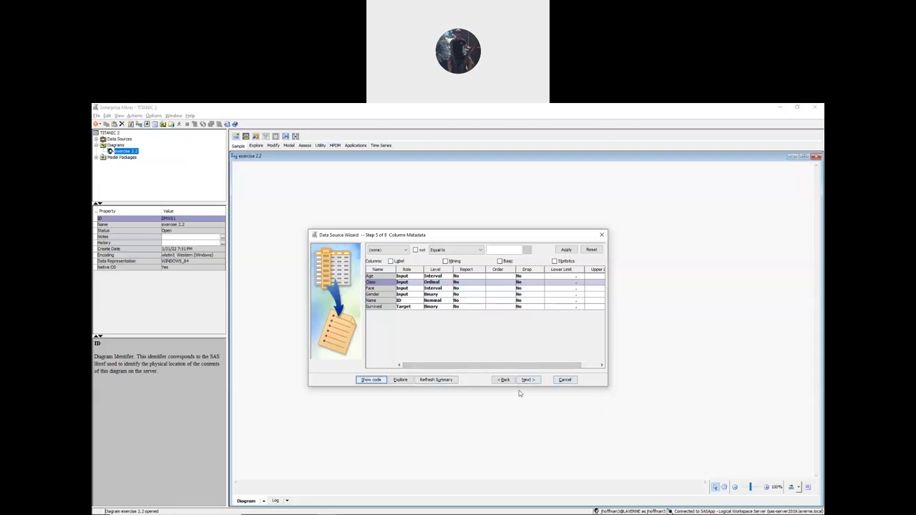
pyautogui.click(528, 380)
pyautogui.click(528, 381)
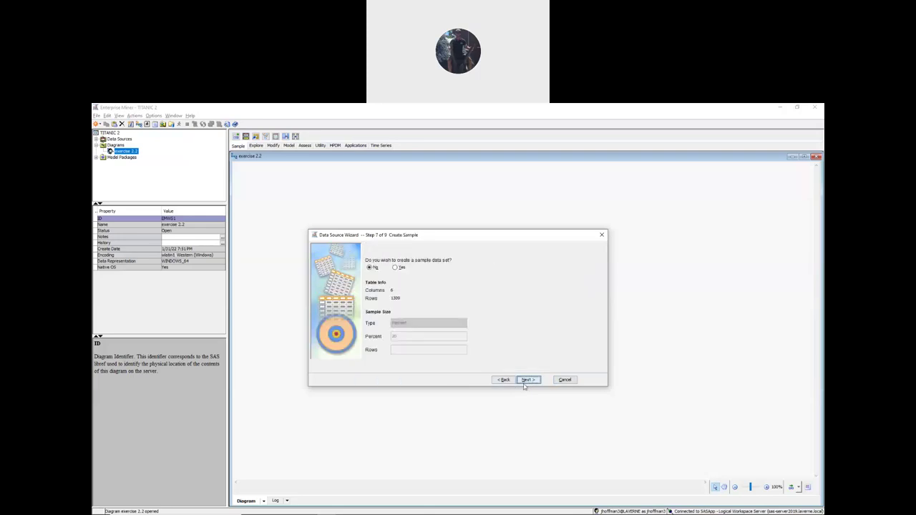
# - Complete the TITANIC data source wizard without a sample and drop TITANIC onto the exercise 2.2 diagram
pyautogui.click(526, 381)
pyautogui.click(525, 381)
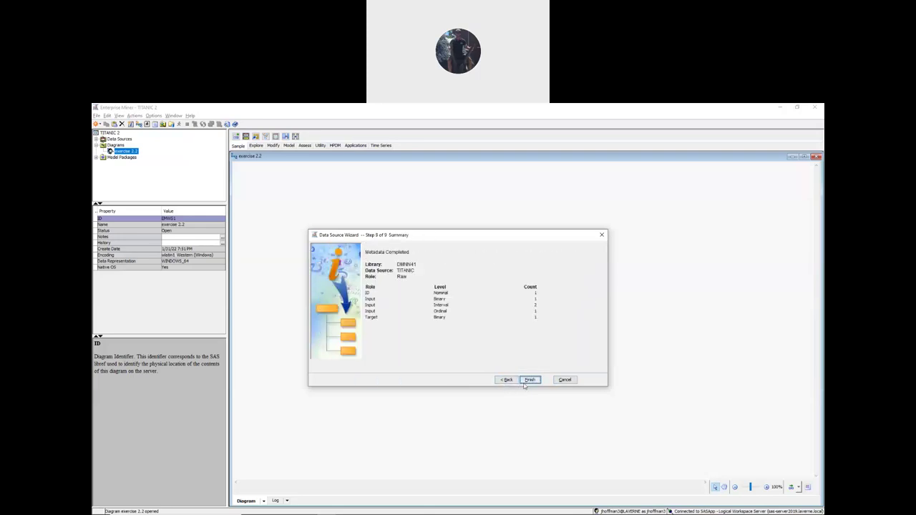
pyautogui.click(529, 380)
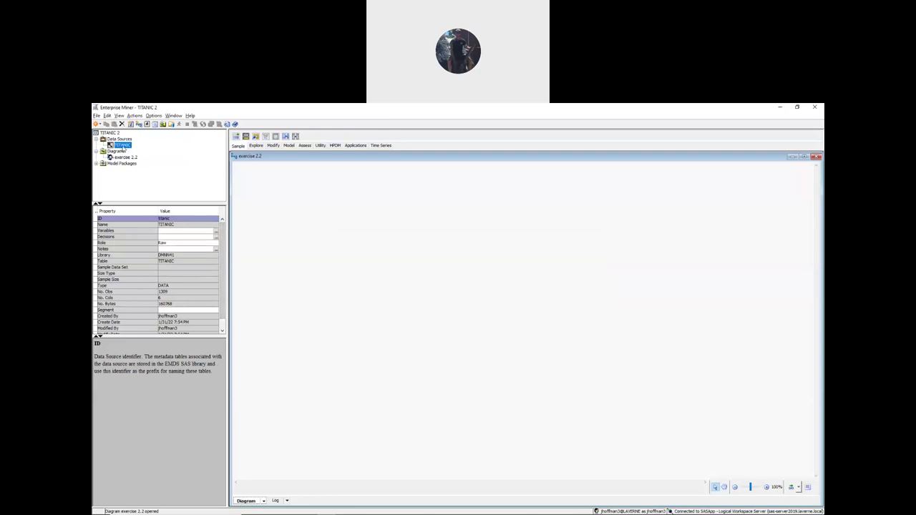
pyautogui.moveTo(116, 146); pyautogui.dragTo(239, 324)
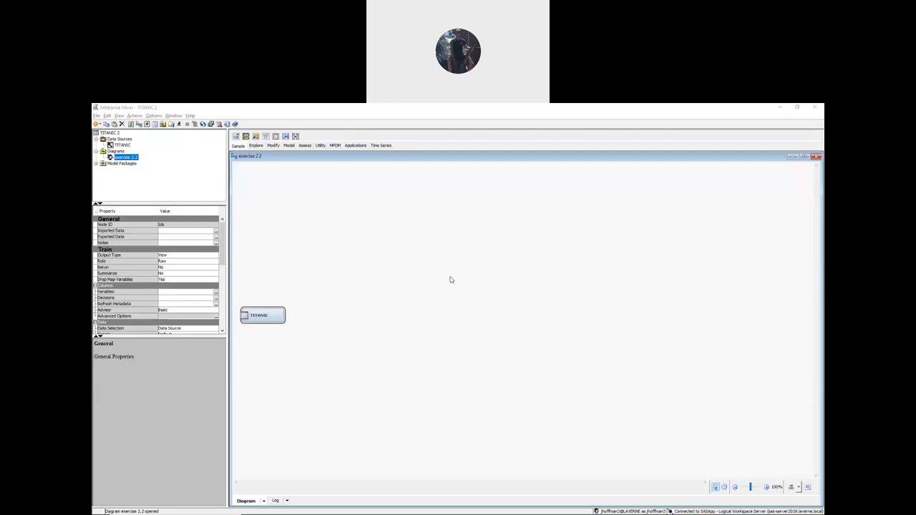
# - Place a Neural Network node from the Model tools on the canvas and draw a link from TITANIC to it
pyautogui.click(287, 147)
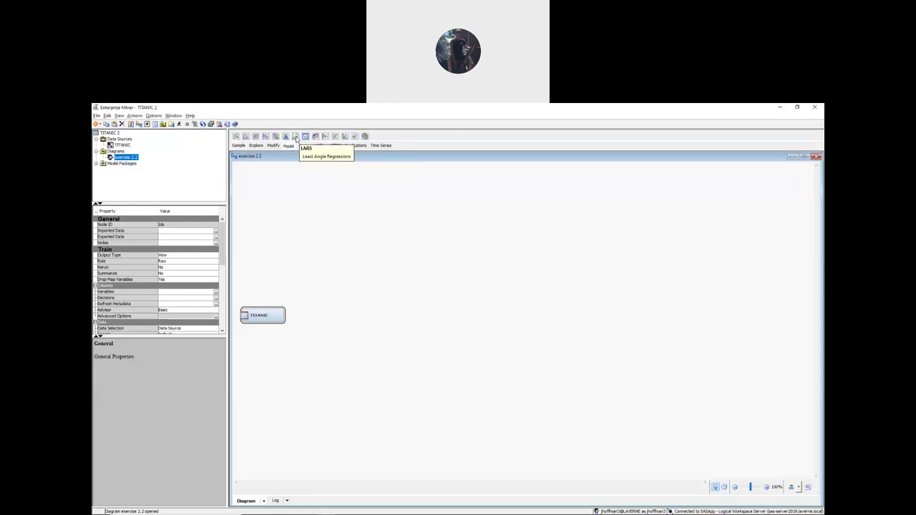
pyautogui.moveTo(326, 138); pyautogui.dragTo(334, 277)
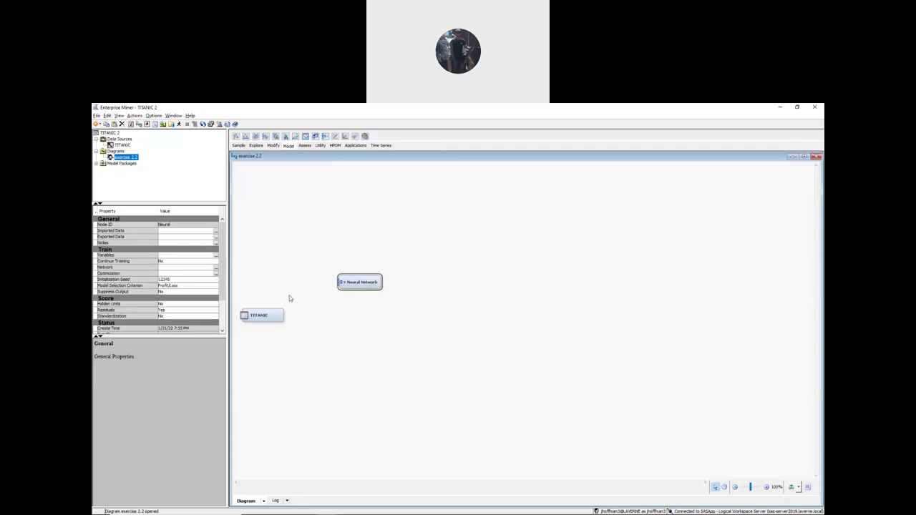
pyautogui.moveTo(288, 310); pyautogui.dragTo(322, 188)
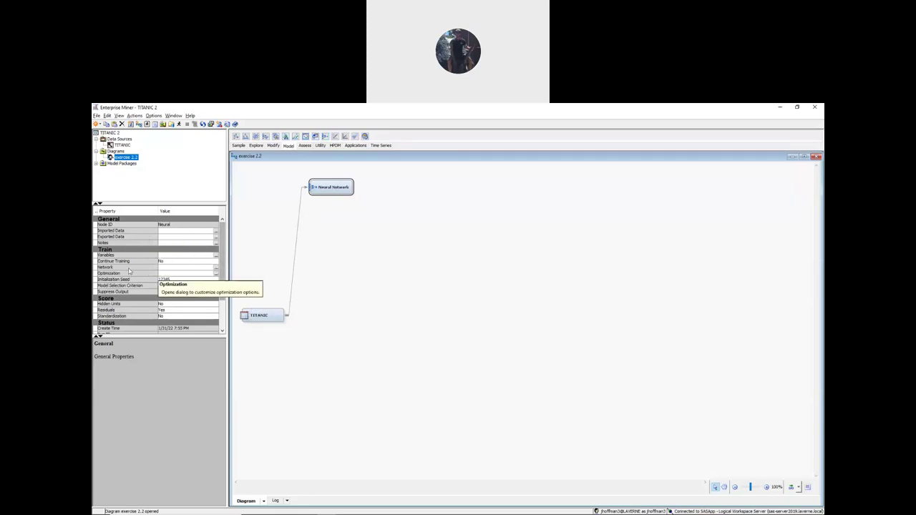
# - Set the Neural Network node's network architecture to Generalized Linear Model
pyautogui.click(215, 268)
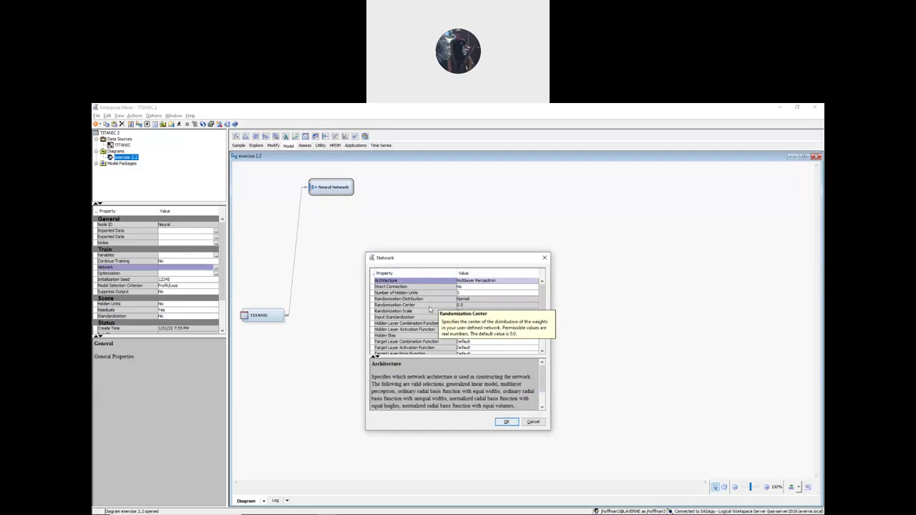
pyautogui.click(480, 284)
pyautogui.scroll(2, 487, 295)
pyautogui.click(481, 287)
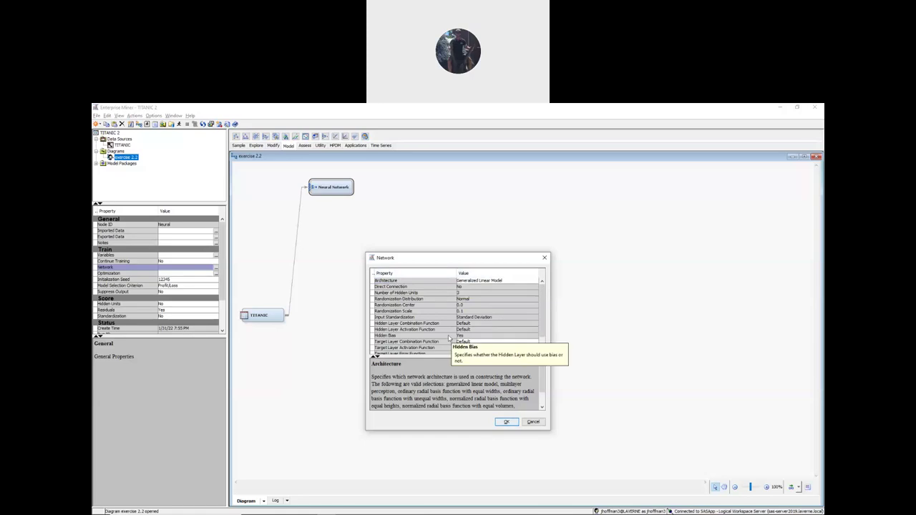
pyautogui.click(507, 422)
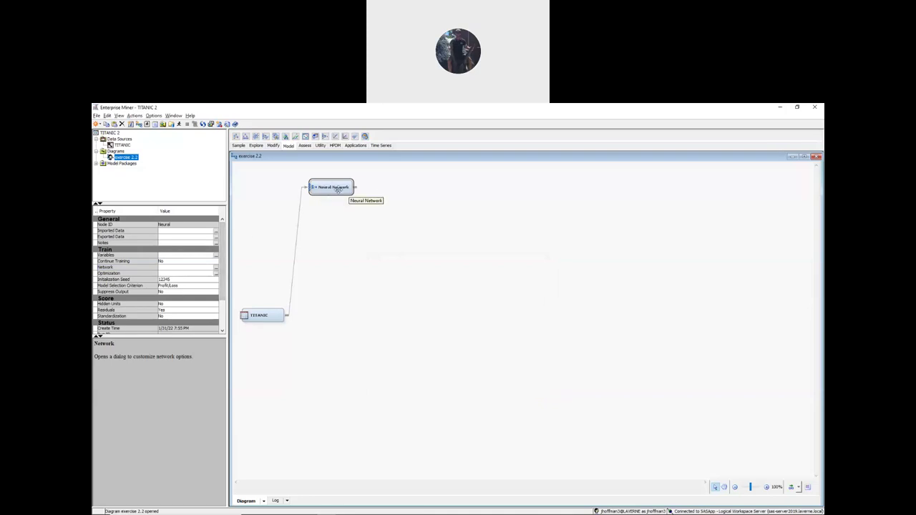
# - Rename the Neural Network node on the diagram to GLM
pyautogui.rightClick(339, 189)
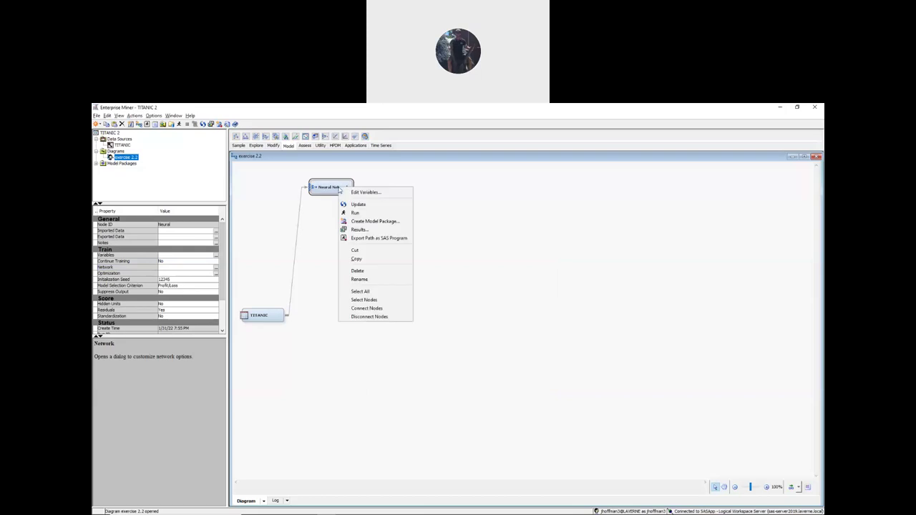
pyautogui.click(375, 279)
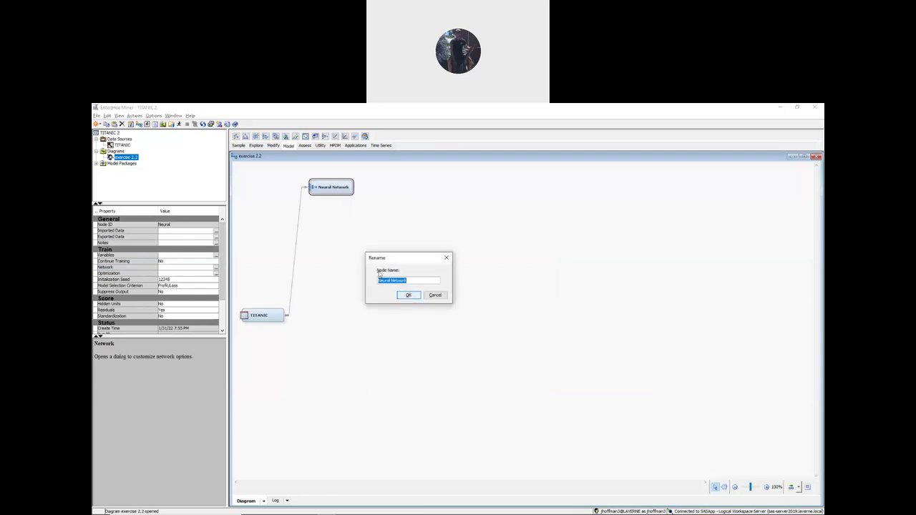
pyautogui.write('SL')
pyautogui.click(408, 297)
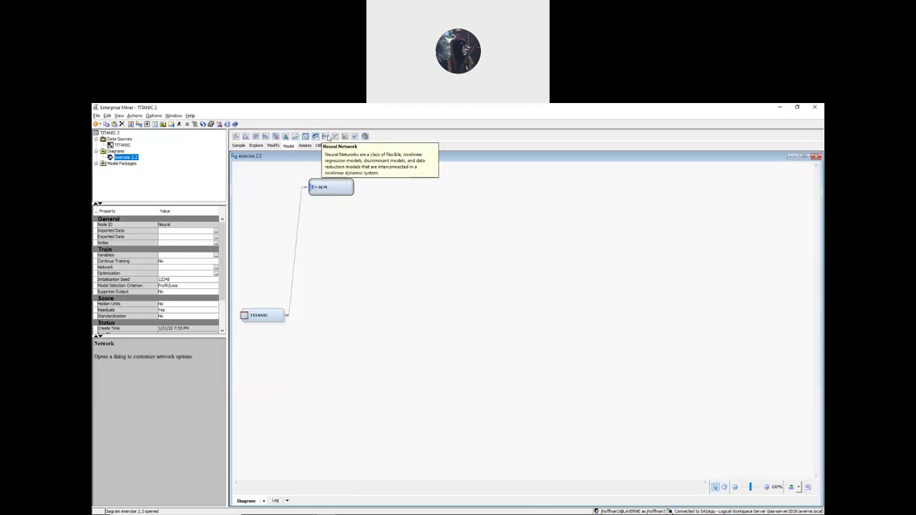
# - Add a second Neural Network node below GLM, connect TITANIC to it, and shift both nodes right
pyautogui.moveTo(341, 248); pyautogui.dragTo(331, 215)
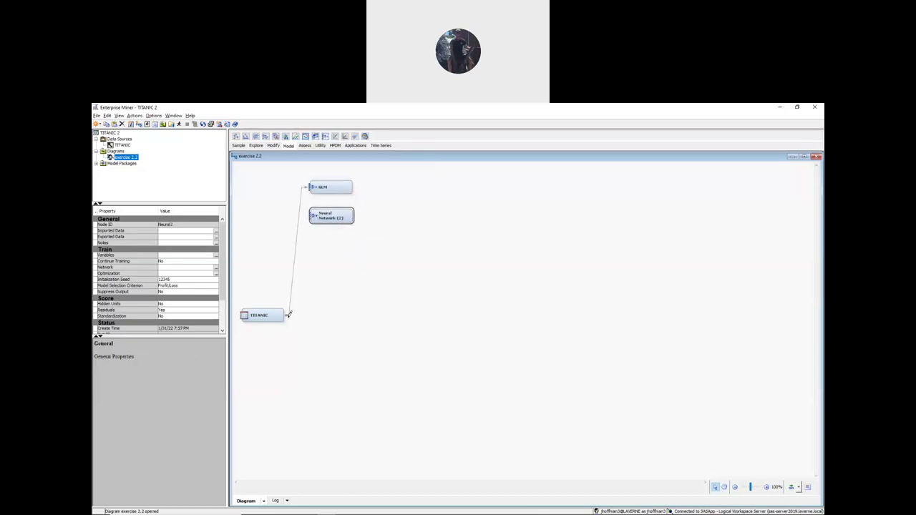
pyautogui.moveTo(290, 316); pyautogui.dragTo(308, 216)
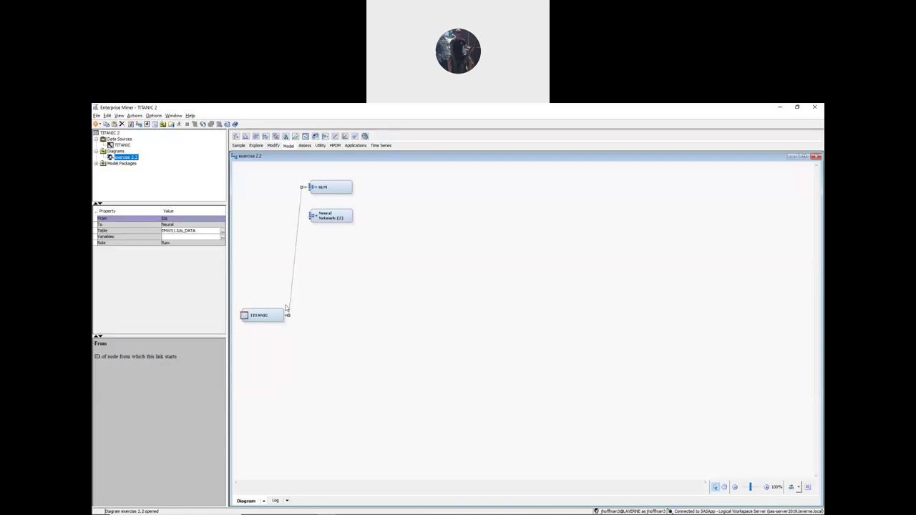
pyautogui.moveTo(288, 316); pyautogui.dragTo(310, 216)
pyautogui.moveTo(333, 185); pyautogui.dragTo(350, 181)
pyautogui.moveTo(326, 216); pyautogui.dragTo(351, 207)
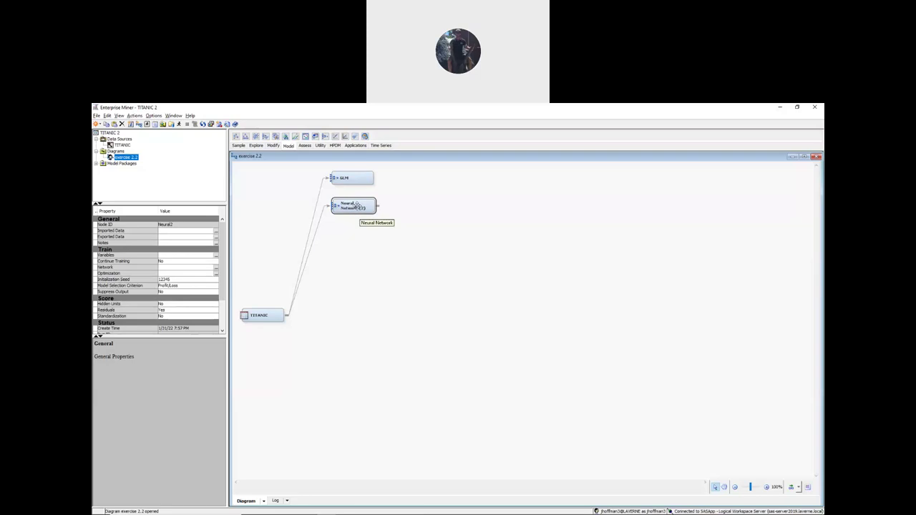
# - Rename the second network node to MLP
pyautogui.rightClick(357, 206)
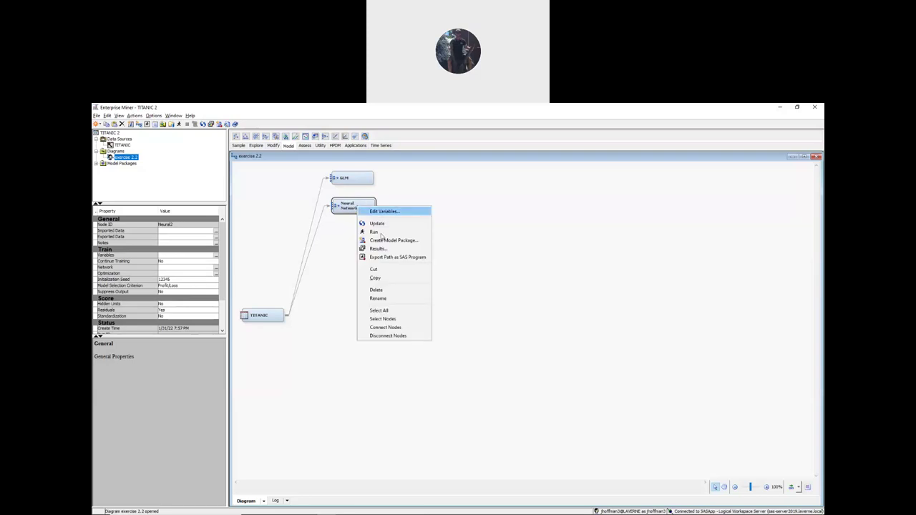
pyautogui.click(391, 299)
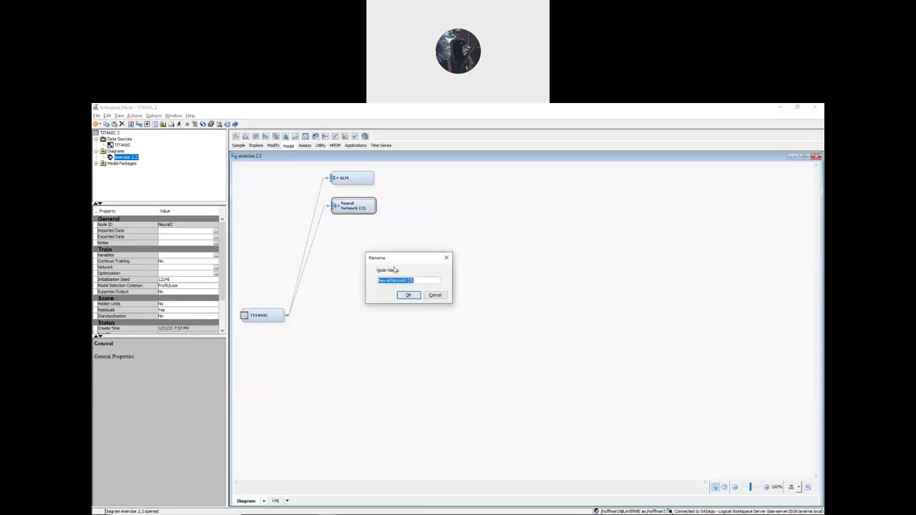
pyautogui.write('MLP')
pyautogui.click(408, 295)
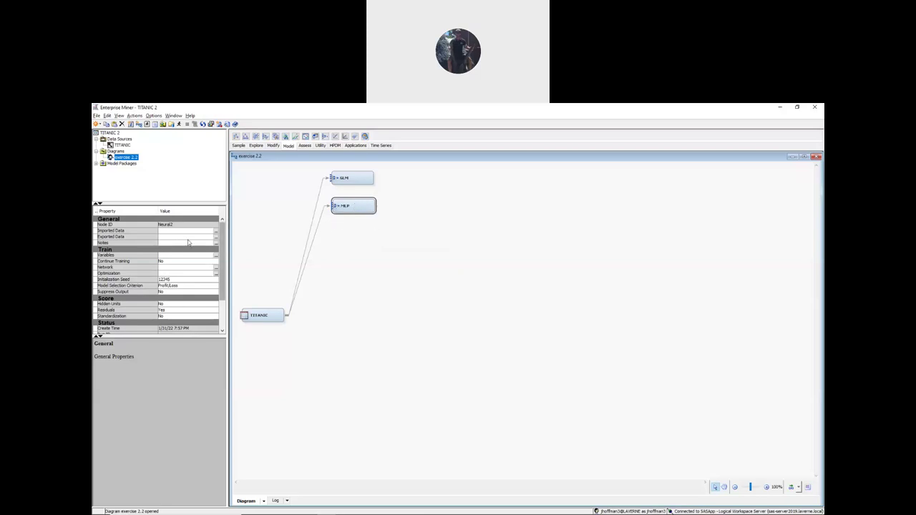
pyautogui.click(215, 269)
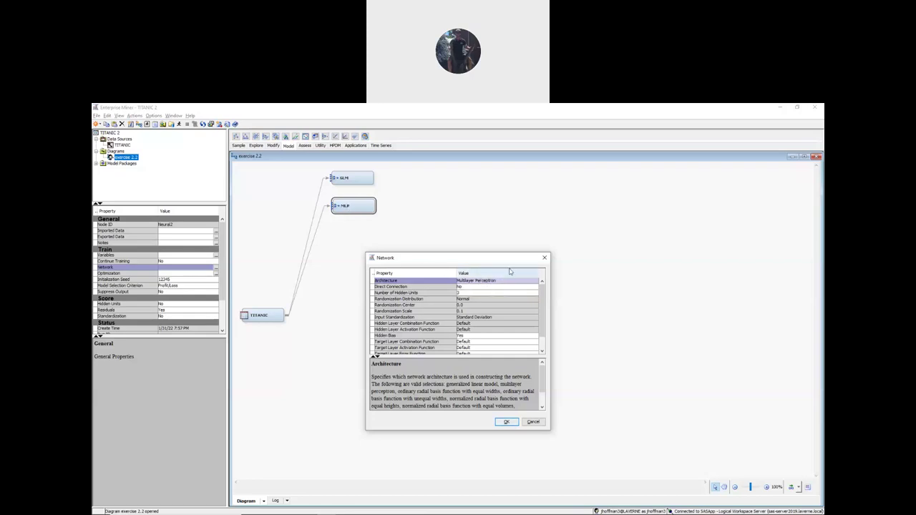
pyautogui.click(400, 282)
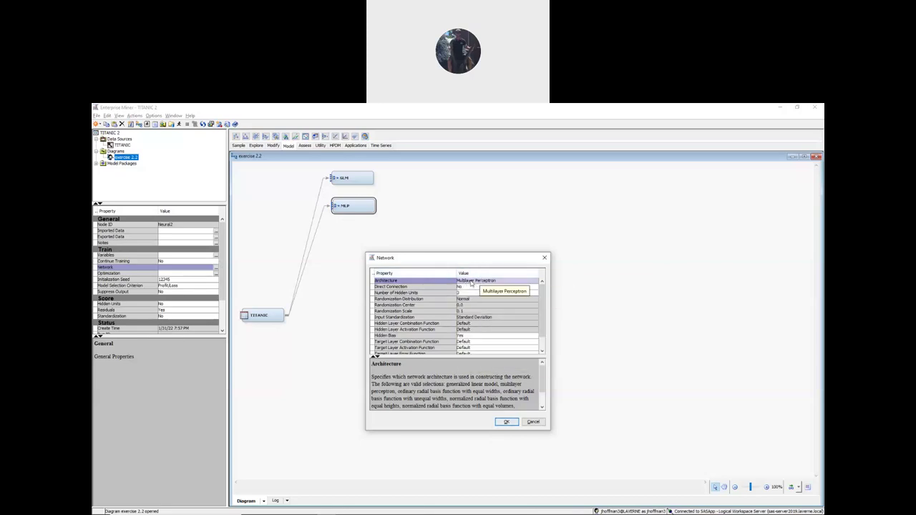
pyautogui.click(544, 259)
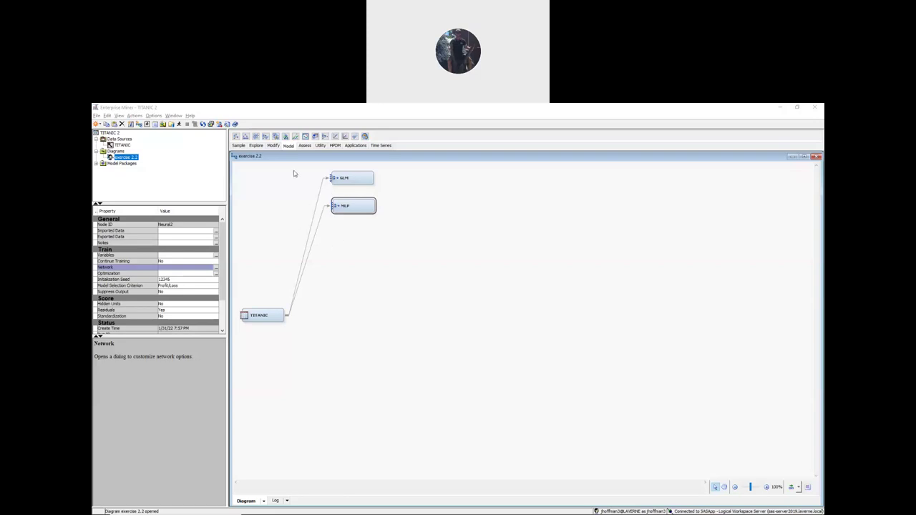
# - Add a third Neural Network node under MLP and connect TITANIC to it
pyautogui.click(380, 113)
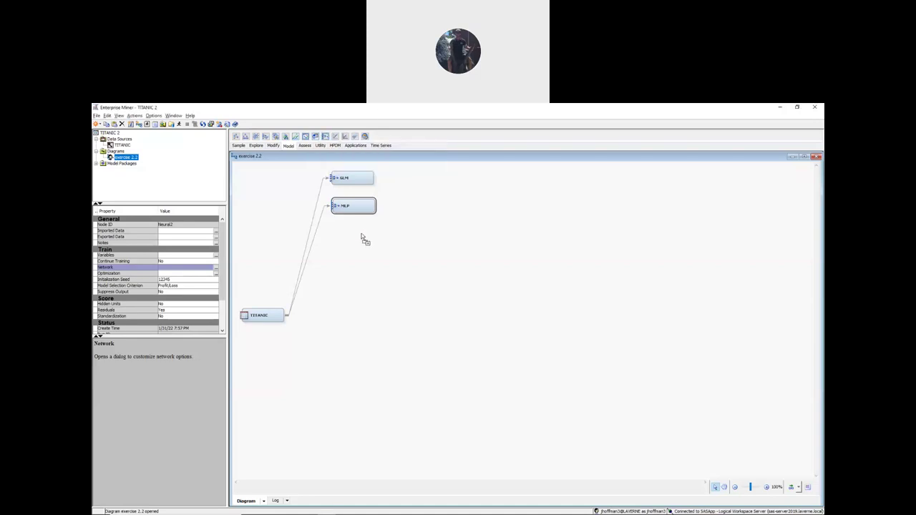
pyautogui.moveTo(385, 243); pyautogui.dragTo(353, 229)
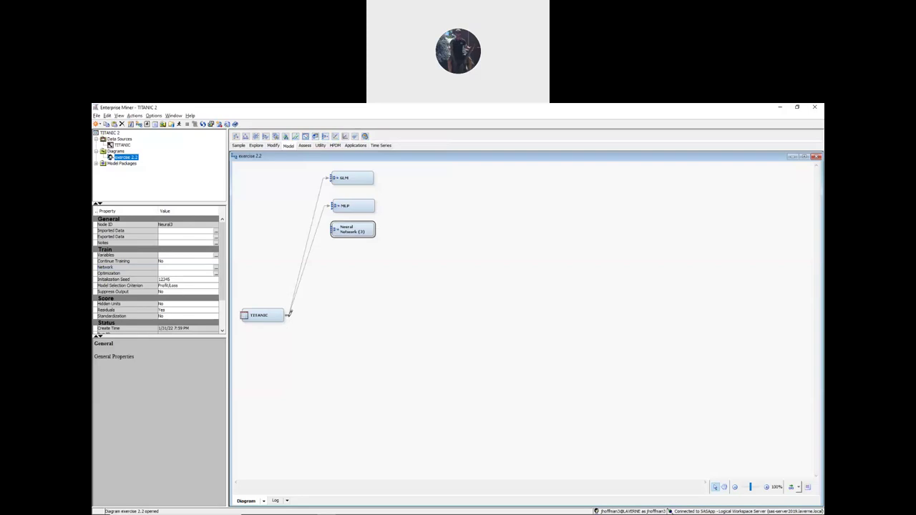
pyautogui.moveTo(290, 315); pyautogui.dragTo(341, 226)
# - Rename the third network node to ORBFEQ
pyautogui.rightClick(355, 228)
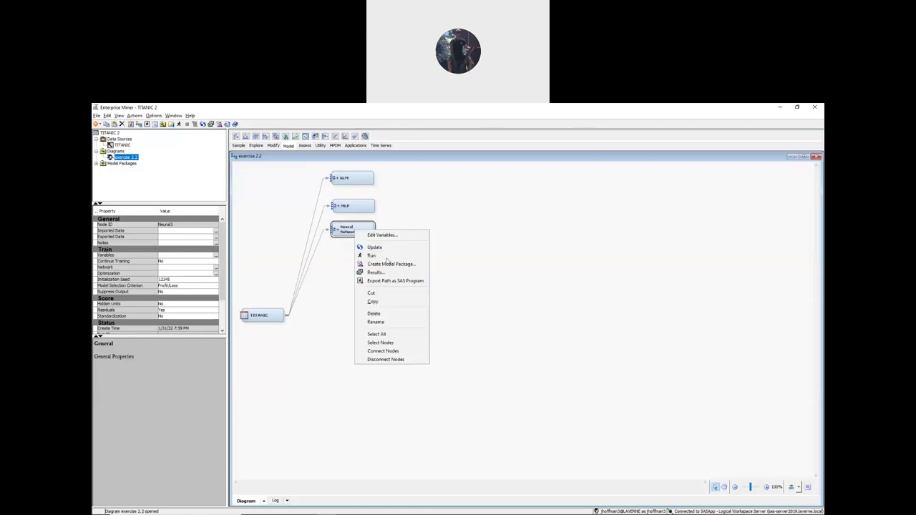
pyautogui.click(377, 322)
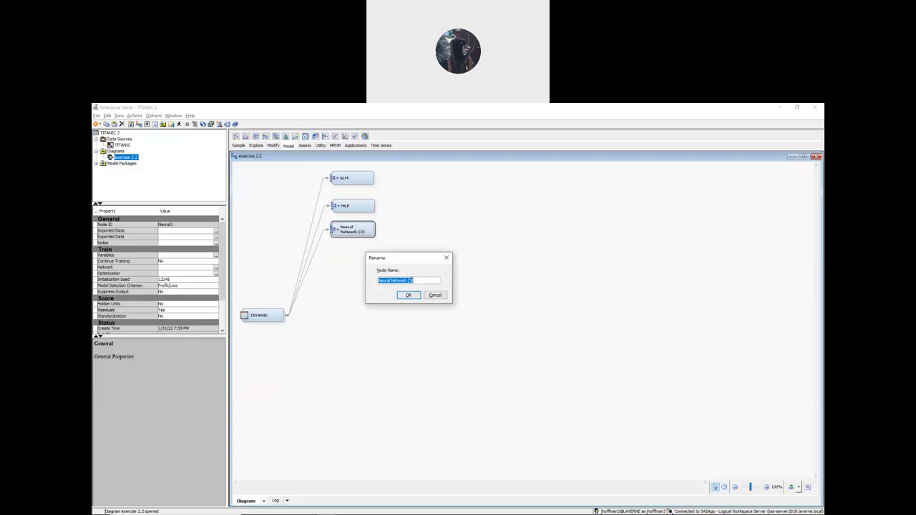
pyautogui.write('C')
pyautogui.write('RBFEQ')
pyautogui.click(409, 295)
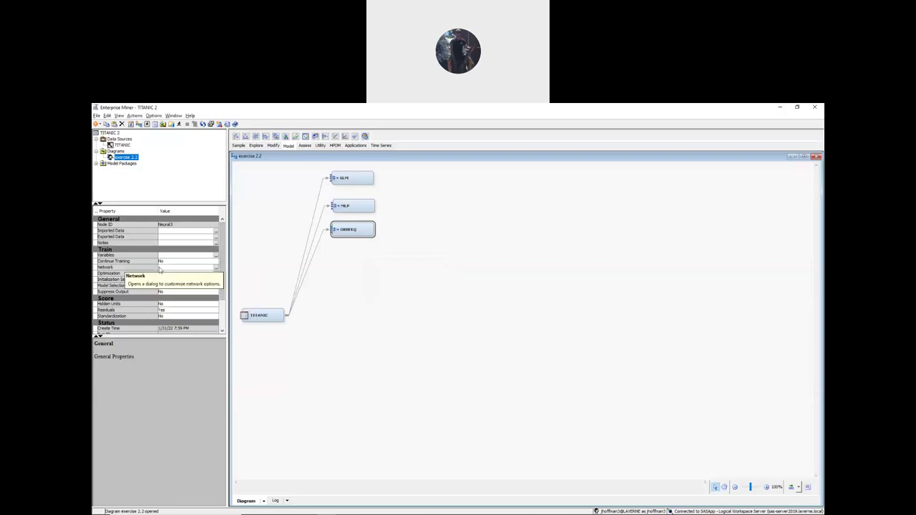
# - Choose Ordinary Radial - Equal Width as the architecture in ORBFEQ's Network settings
pyautogui.click(216, 269)
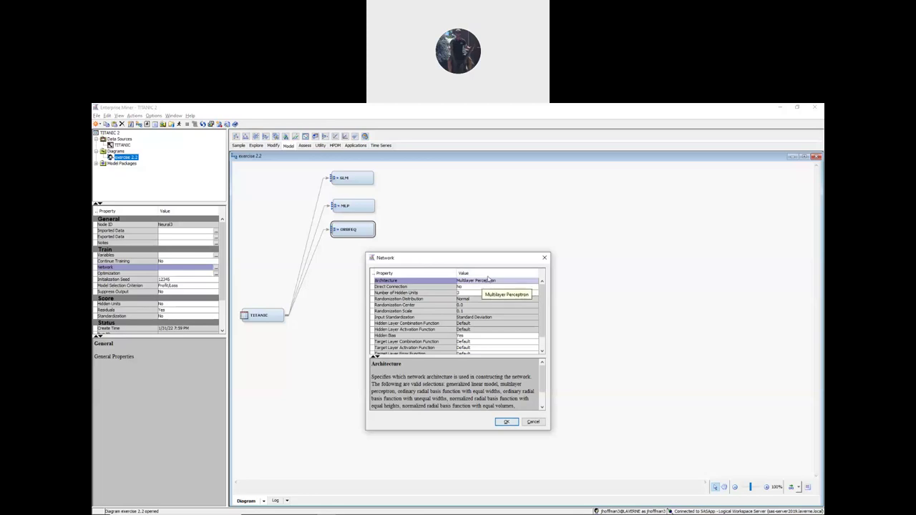
pyautogui.click(479, 285)
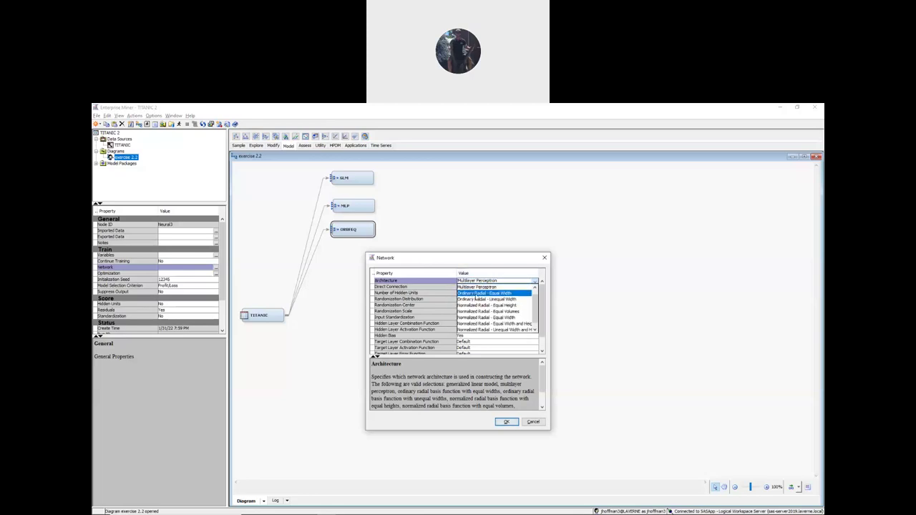
pyautogui.click(492, 294)
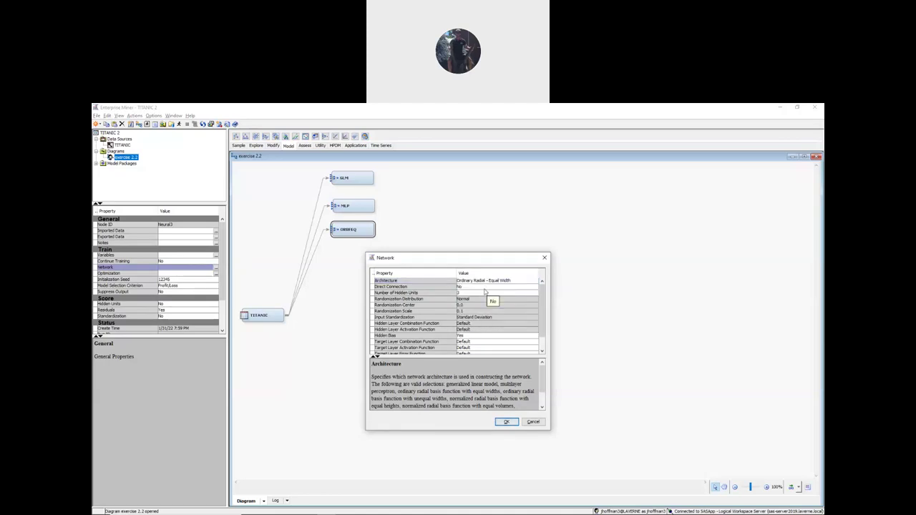
pyautogui.click(505, 421)
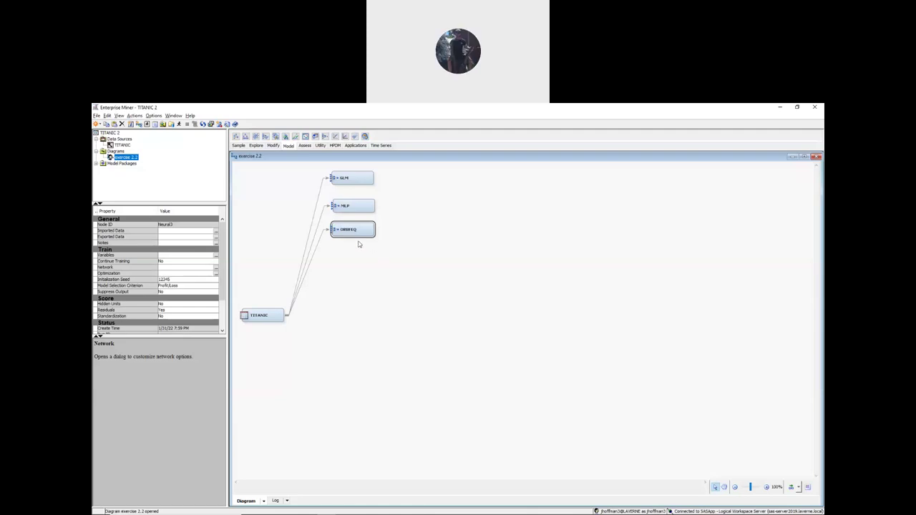
pyautogui.click(359, 206)
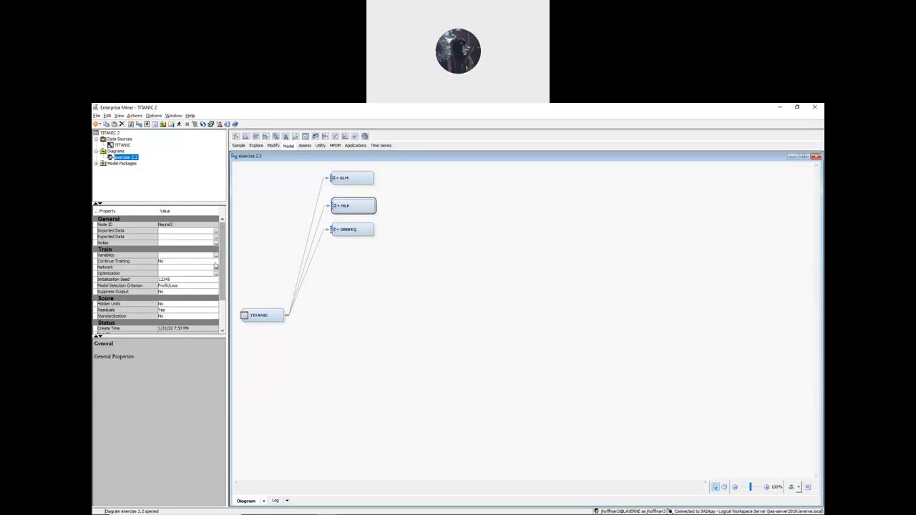
pyautogui.click(215, 267)
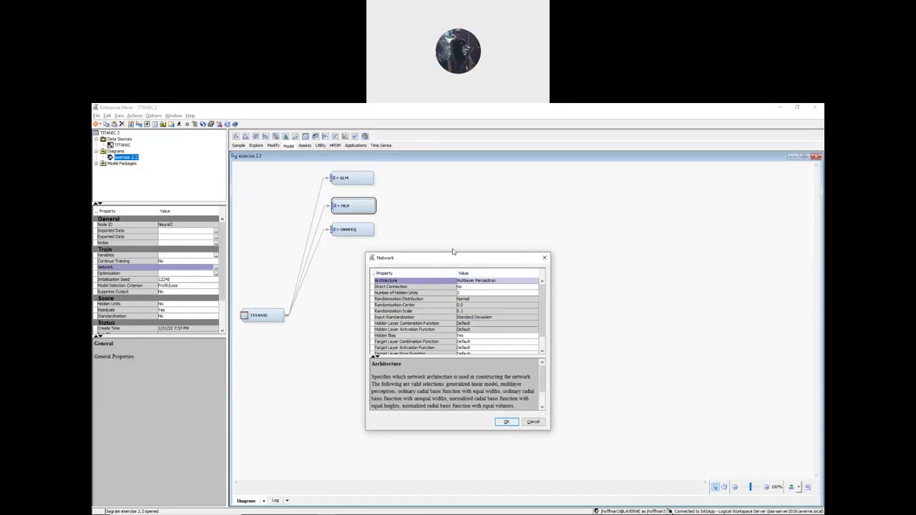
pyautogui.click(545, 257)
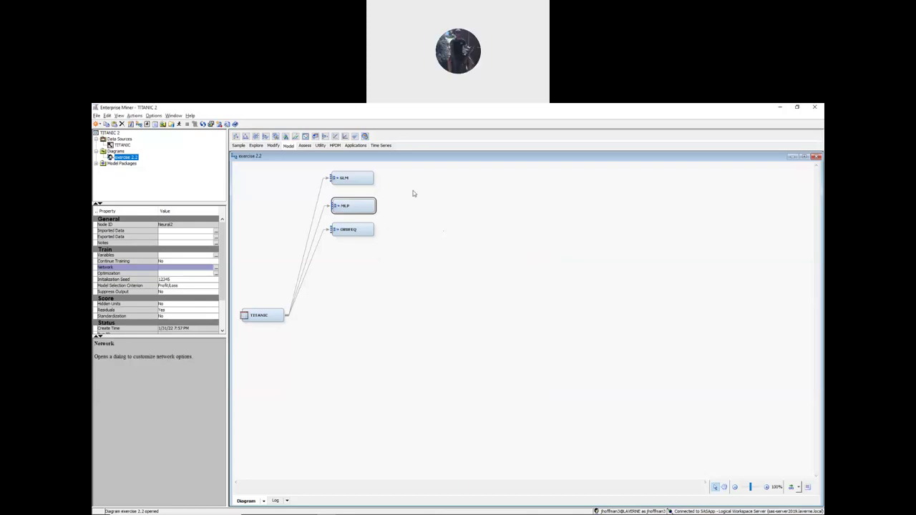
pyautogui.click(586, 206)
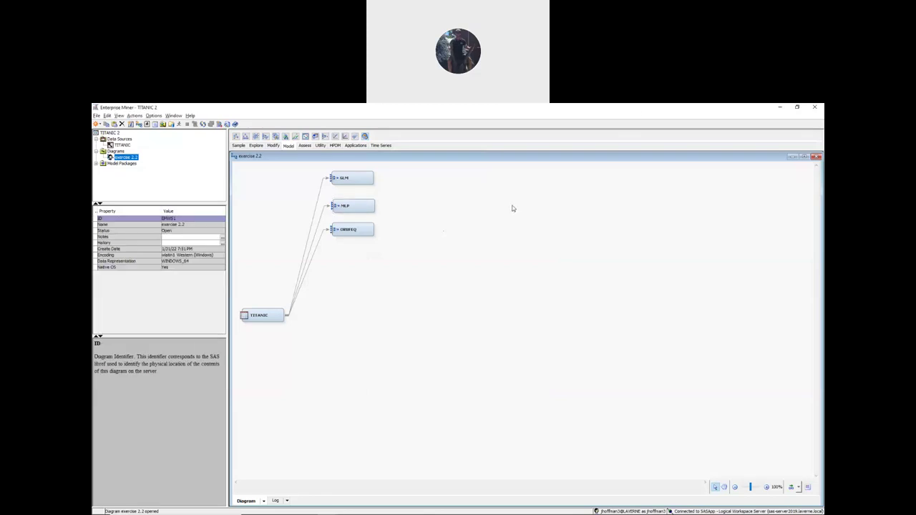
pyautogui.click(360, 180)
pyautogui.click(358, 229)
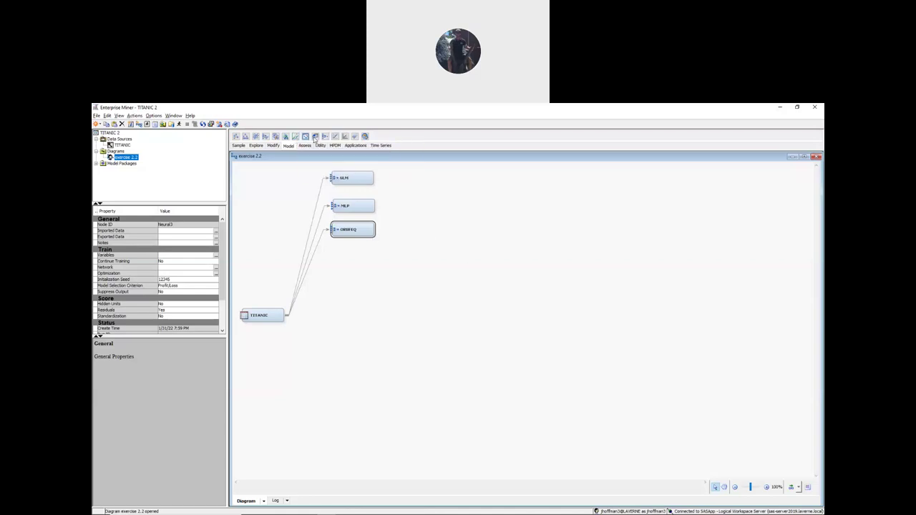
# - Add a Neural Network node fed by TITANIC and rename it ORBFUN
pyautogui.moveTo(325, 137); pyautogui.dragTo(342, 264)
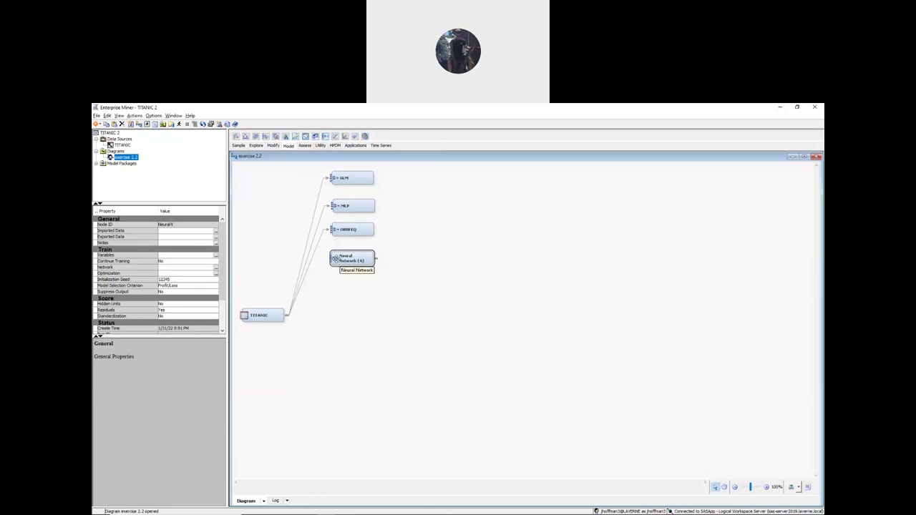
pyautogui.moveTo(307, 315); pyautogui.dragTo(355, 254)
pyautogui.rightClick(352, 259)
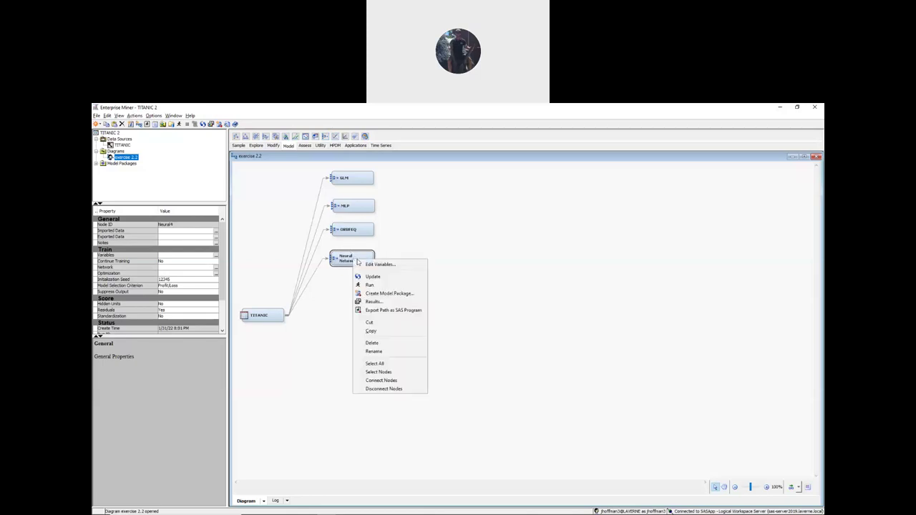
pyautogui.click(380, 351)
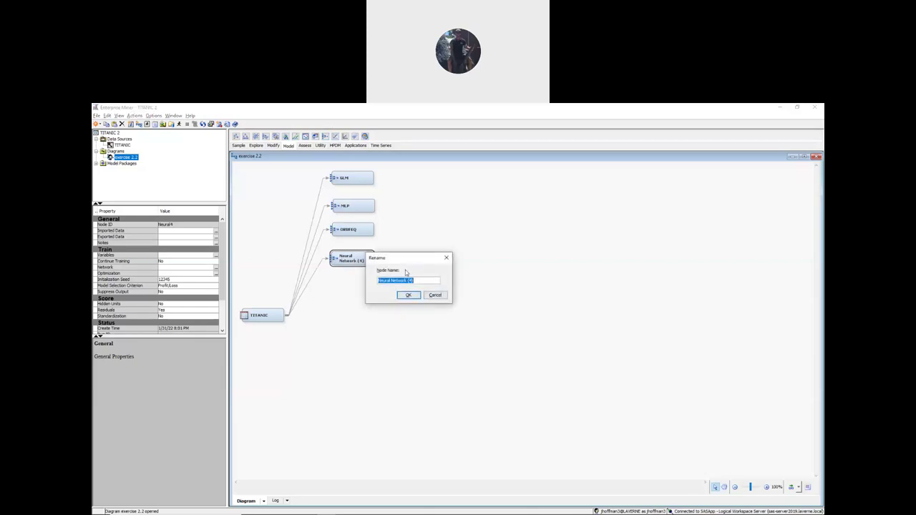
pyautogui.write('ORBFUN')
pyautogui.click(409, 295)
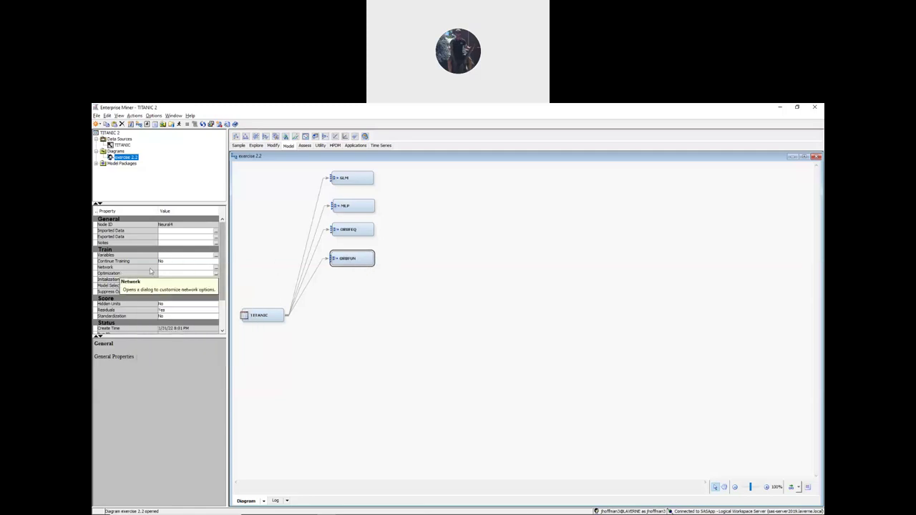
# - Set the ORBFUN network architecture to Ordinary Radial - Unequal Width
pyautogui.click(215, 269)
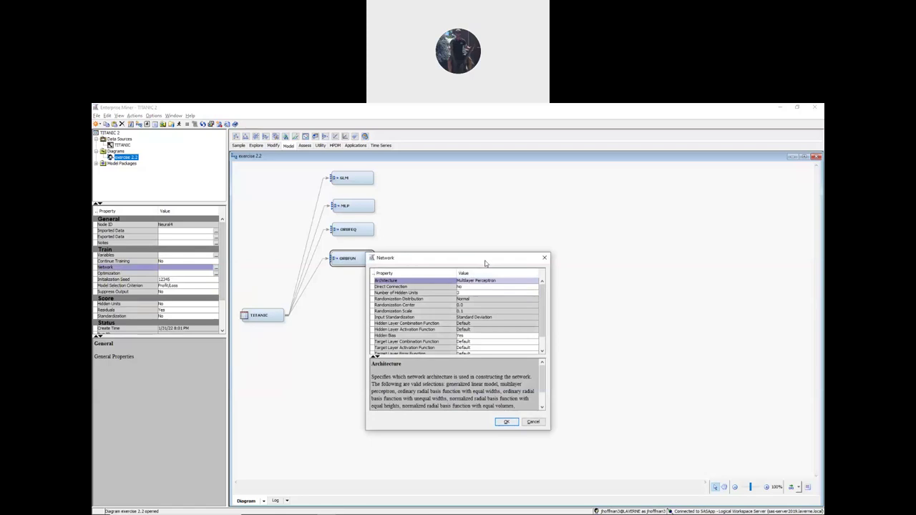
pyautogui.click(493, 280)
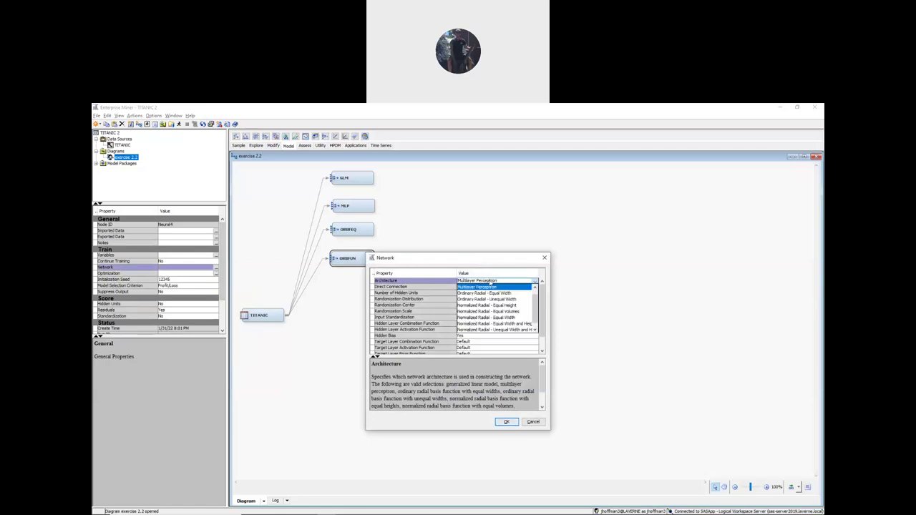
pyautogui.click(493, 300)
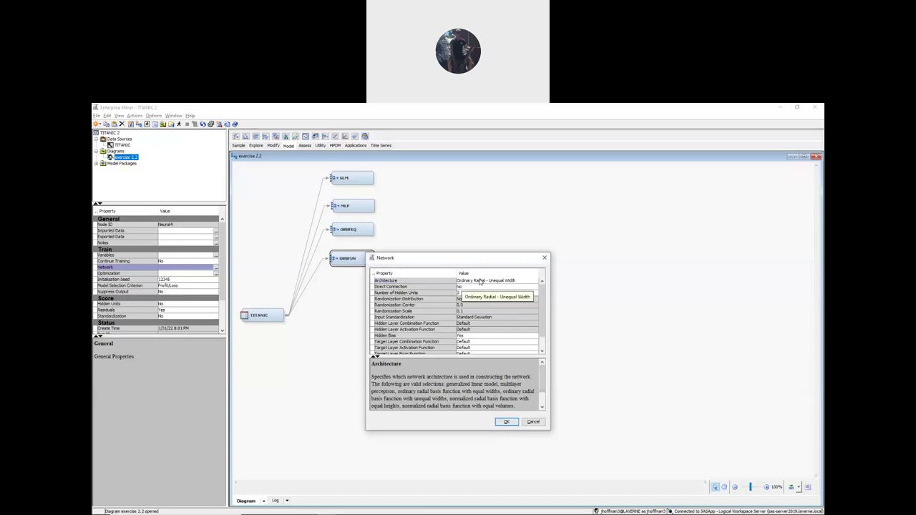
pyautogui.click(506, 422)
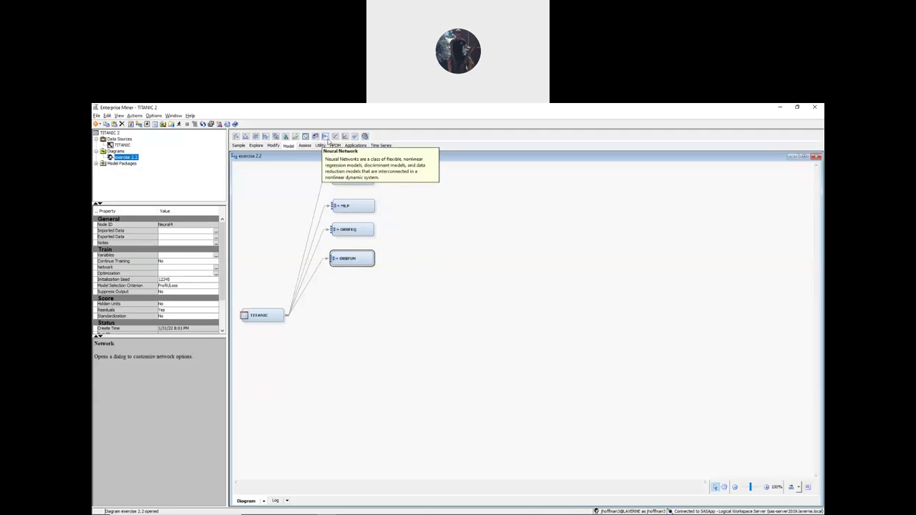
# - Add a fifth Neural Network node fed by TITANIC and rename it NRBFEH
pyautogui.moveTo(325, 139); pyautogui.dragTo(342, 294)
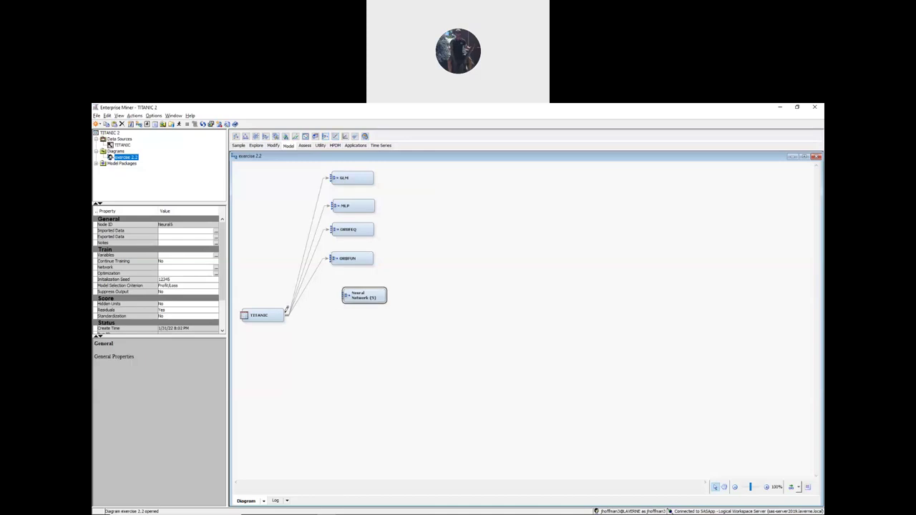
pyautogui.moveTo(292, 315); pyautogui.dragTo(341, 293)
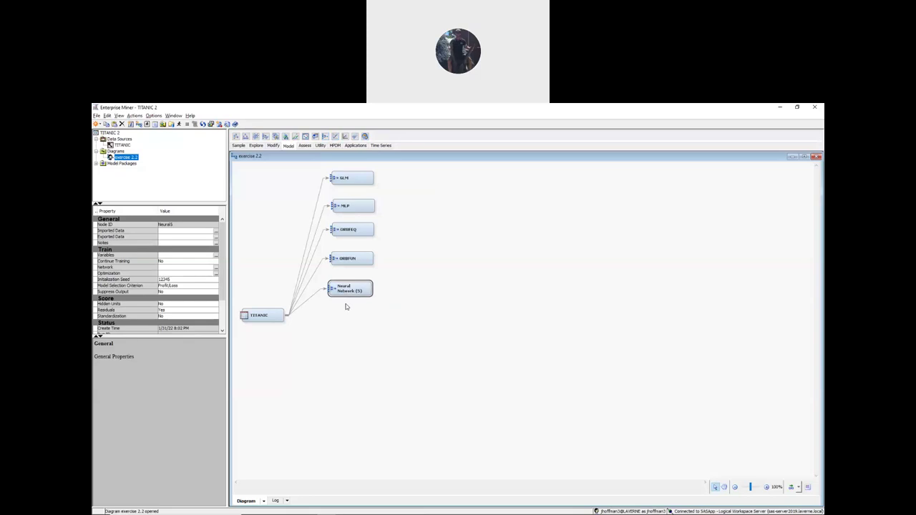
pyautogui.rightClick(353, 290)
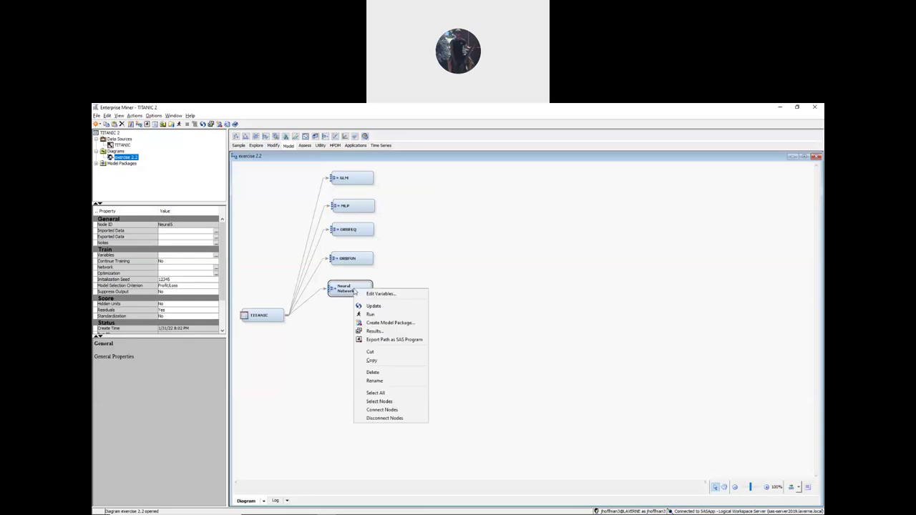
pyautogui.click(374, 381)
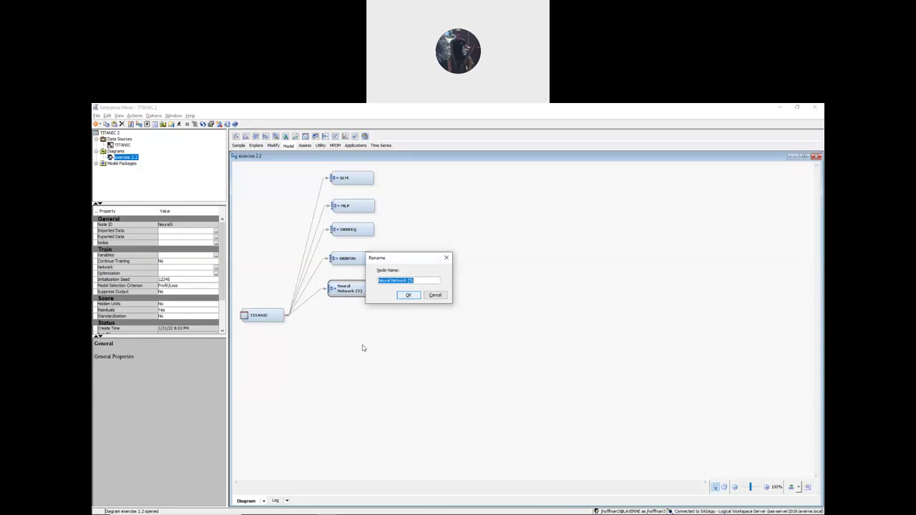
pyautogui.write('NRB')
pyautogui.press('Left')
pyautogui.press('Left')
pyautogui.press('Left')
pyautogui.click(408, 295)
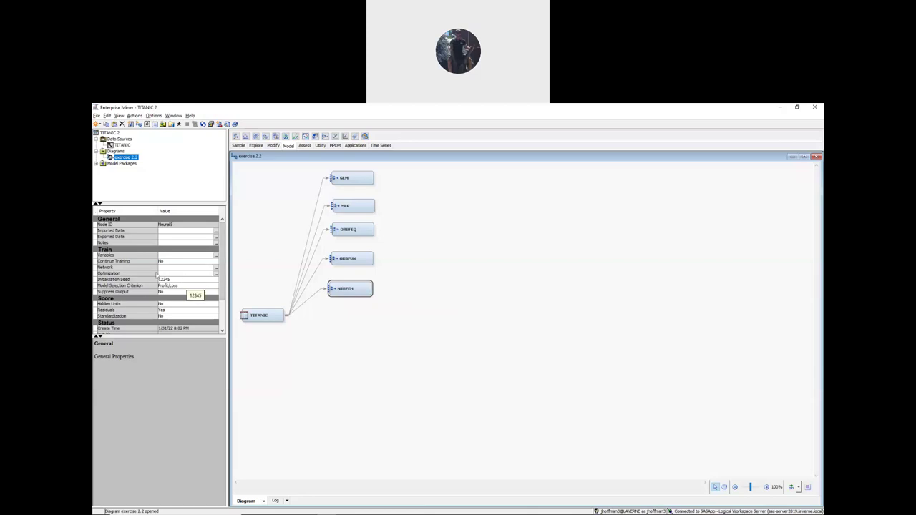
# - Set the NRBFEH network architecture to Normalized Radial - Equal Height
pyautogui.moveTo(131, 263)
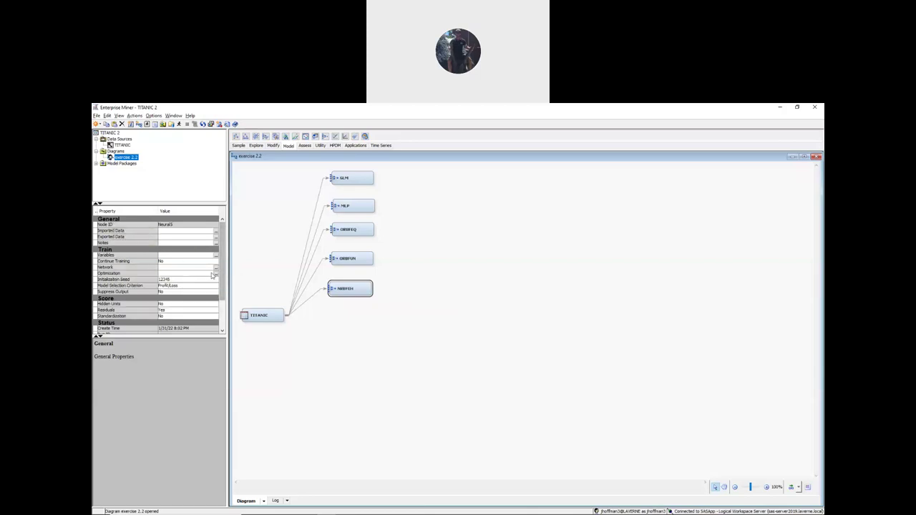
pyautogui.click(215, 268)
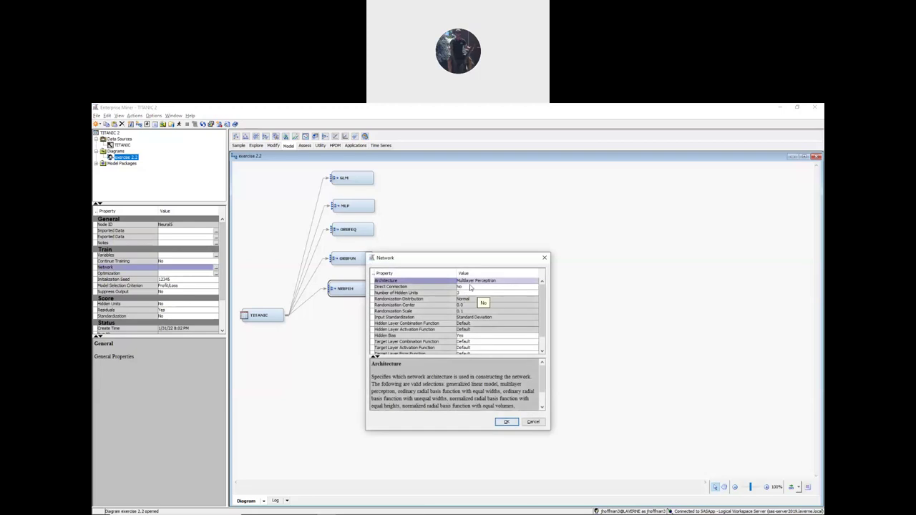
pyautogui.moveTo(417, 291)
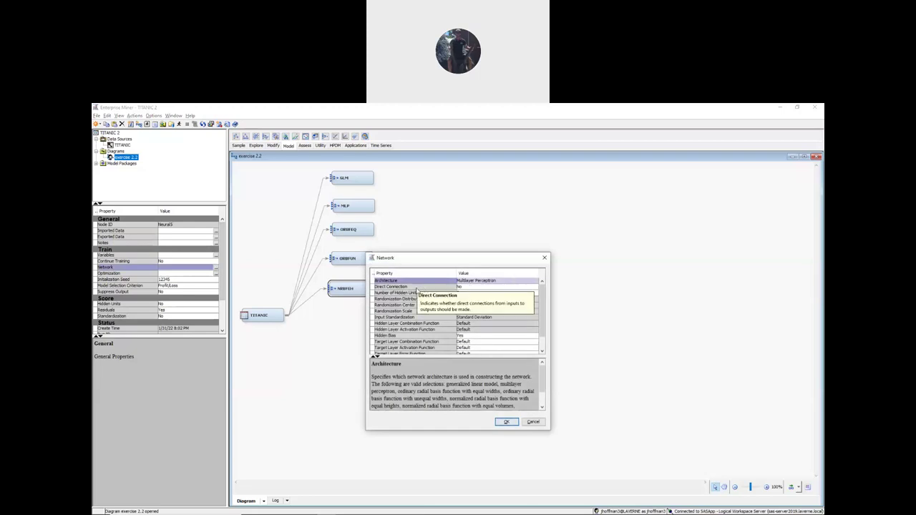
pyautogui.click(476, 282)
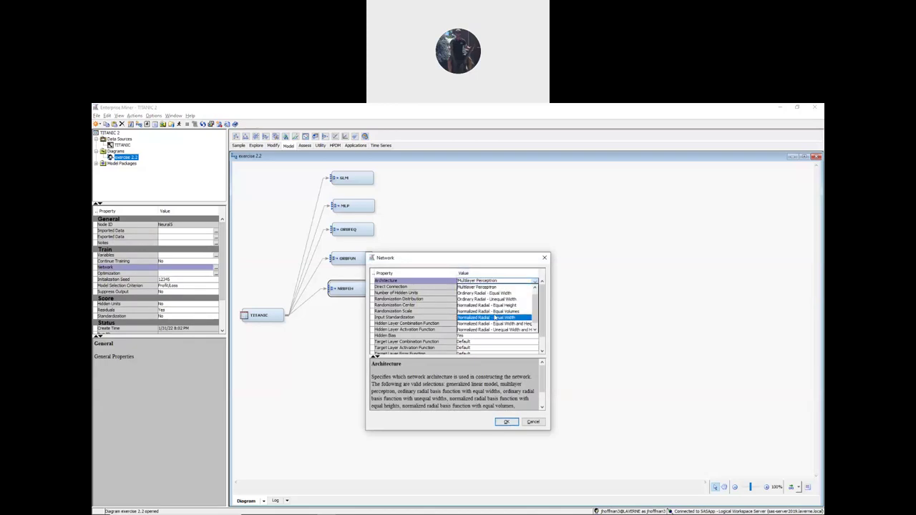
pyautogui.click(491, 305)
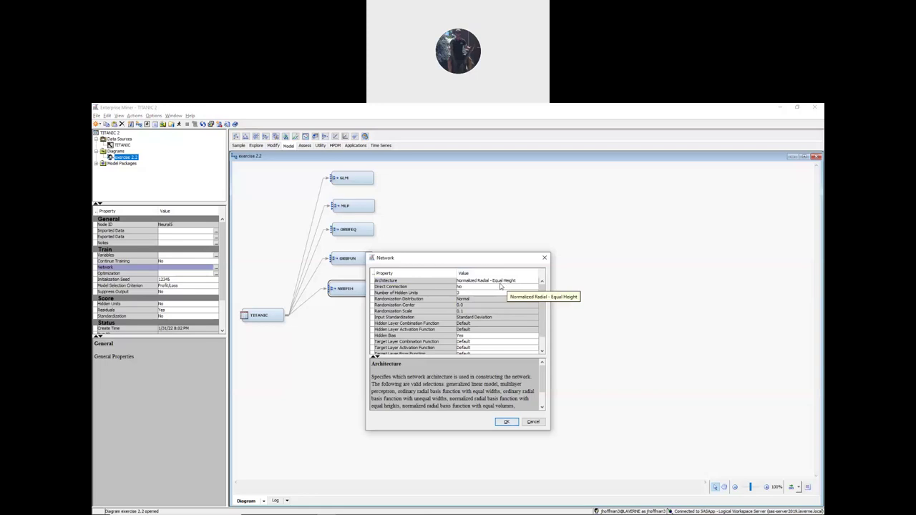
pyautogui.click(505, 422)
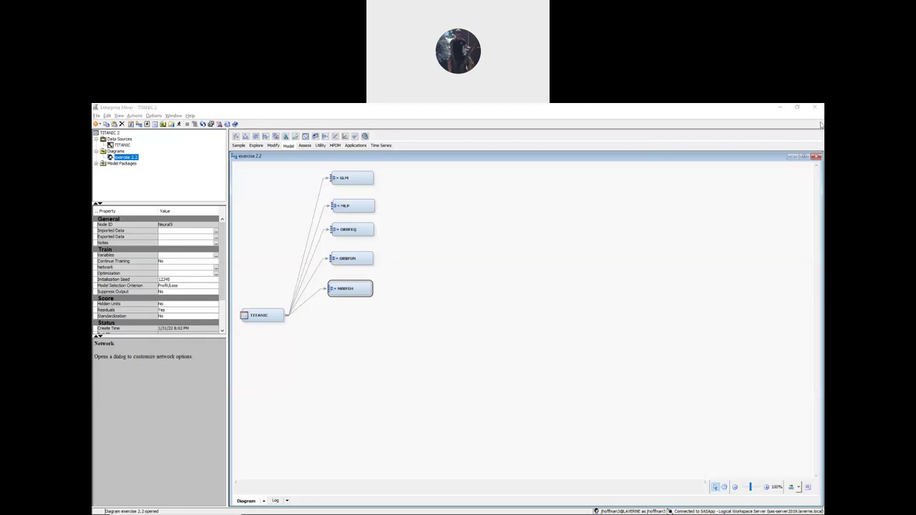
pyautogui.click(376, 276)
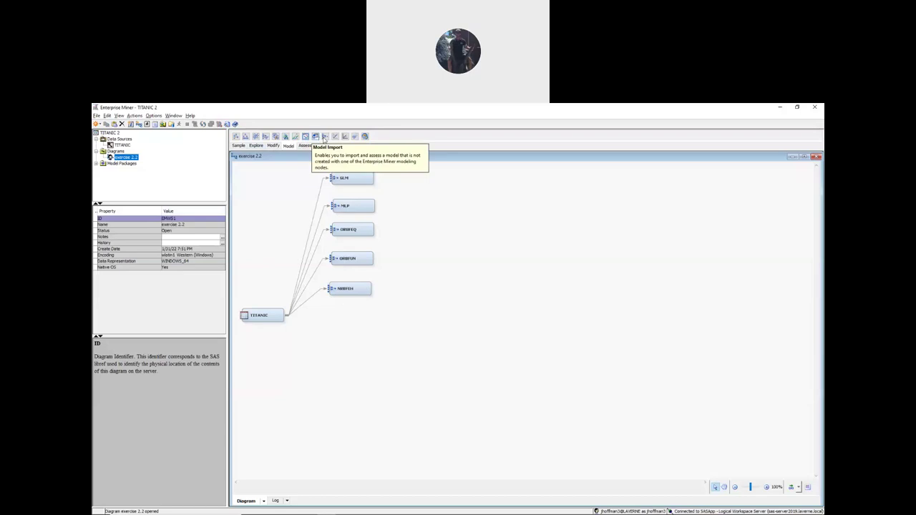
# - Add a sixth Neural Network node fed by TITANIC and rename it NRBFEV
pyautogui.moveTo(326, 137); pyautogui.dragTo(350, 326)
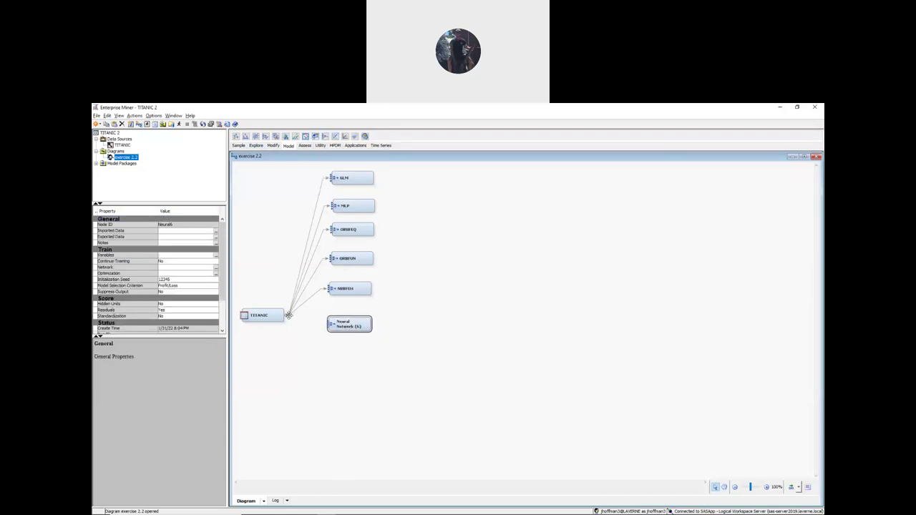
pyautogui.moveTo(289, 312); pyautogui.dragTo(344, 326)
pyautogui.rightClick(360, 324)
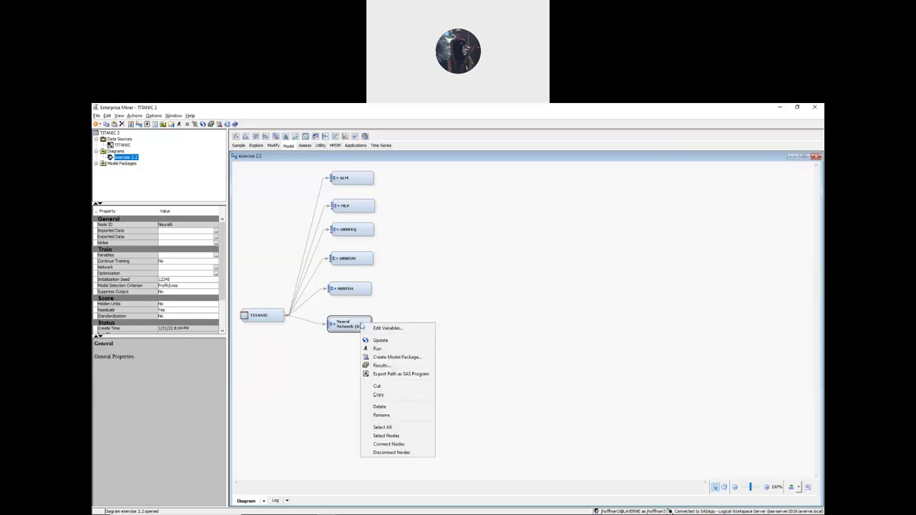
pyautogui.click(385, 415)
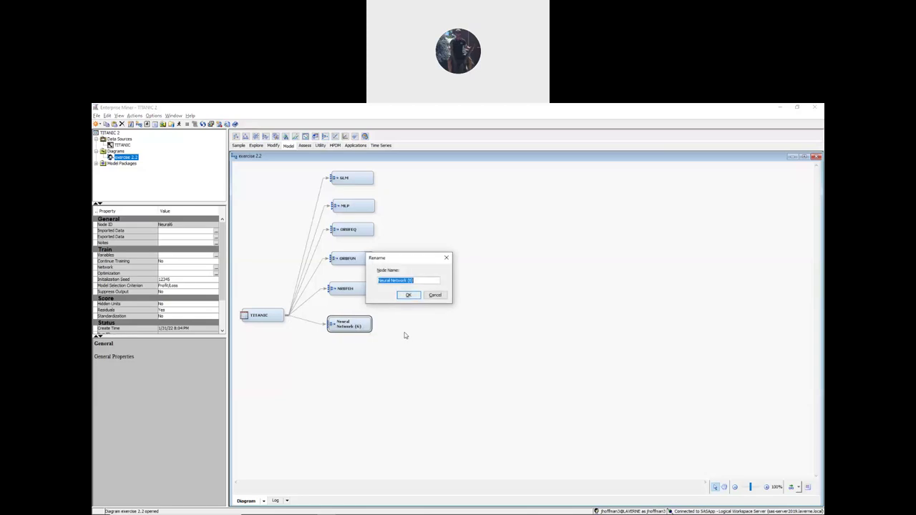
pyautogui.write('NRBFEV')
pyautogui.press('Left')
pyautogui.press('Left')
pyautogui.press('Left')
pyautogui.click(408, 296)
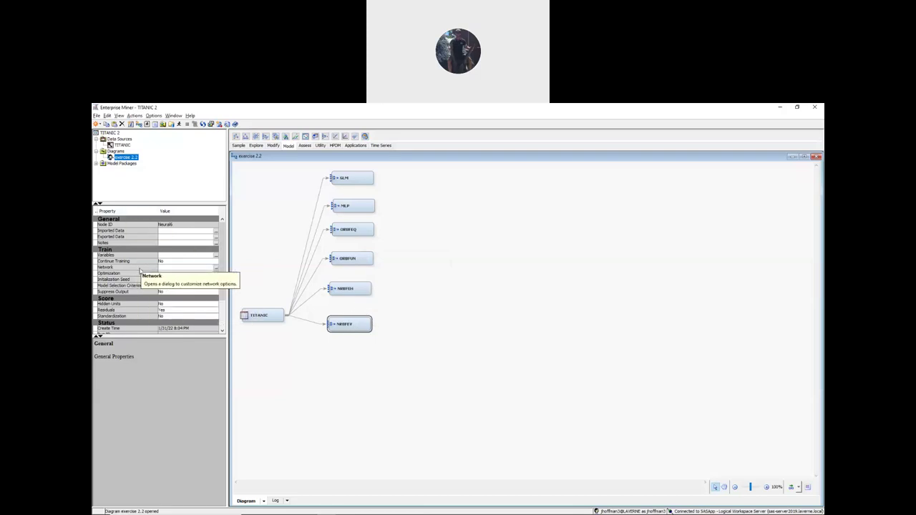
# - Set the NRBFEV network architecture to Normalized Radial - Equal Volumes
pyautogui.click(216, 269)
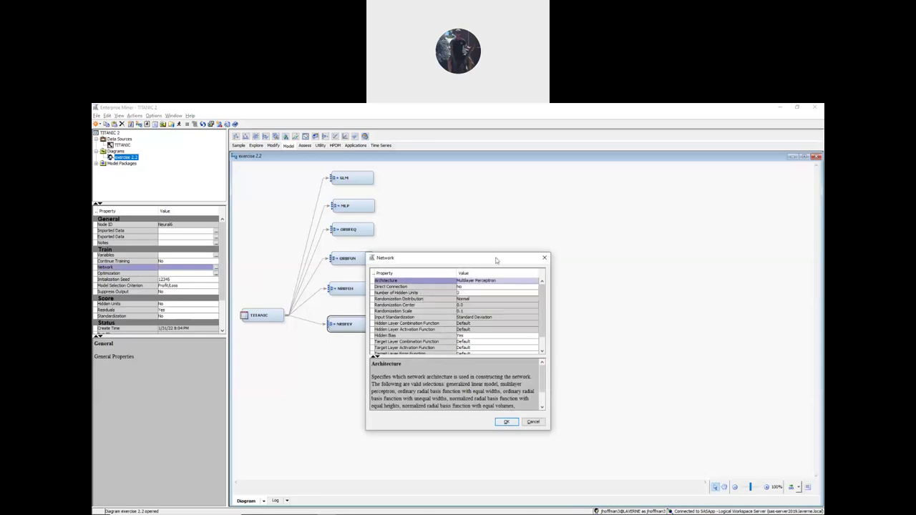
pyautogui.click(474, 283)
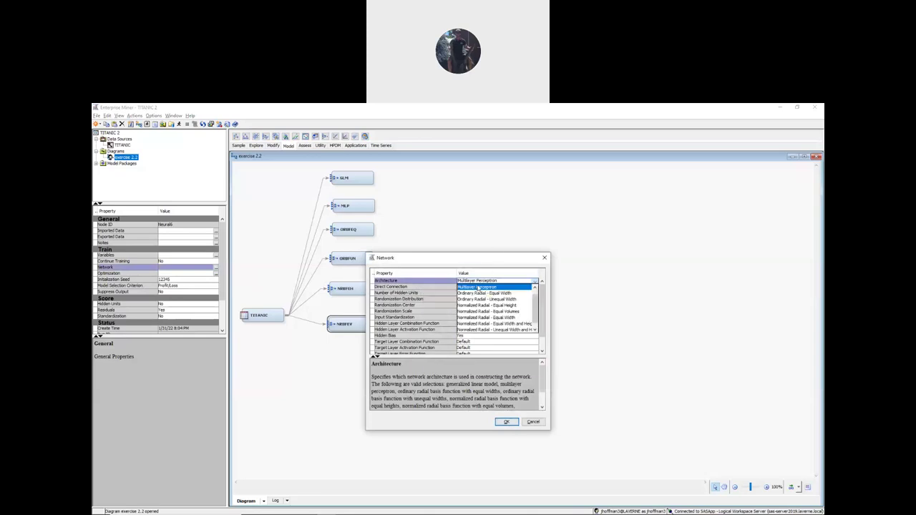
pyautogui.click(505, 313)
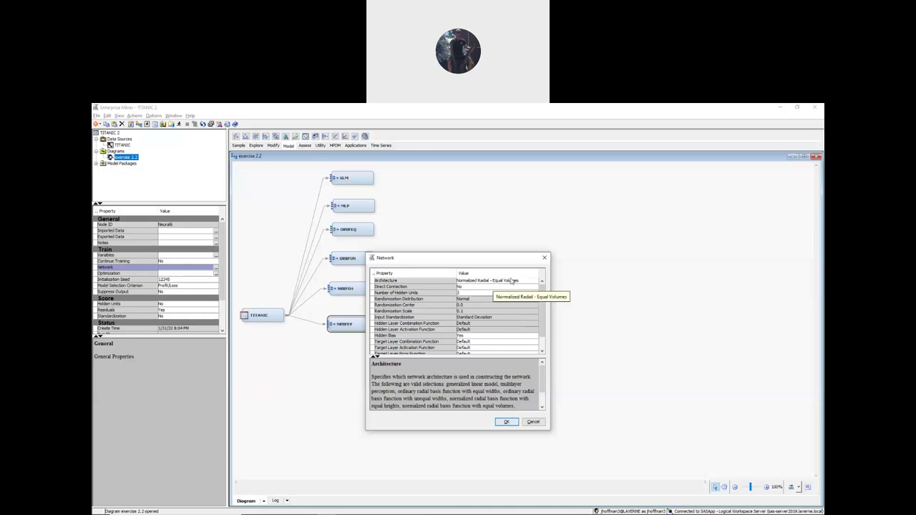
pyautogui.click(507, 422)
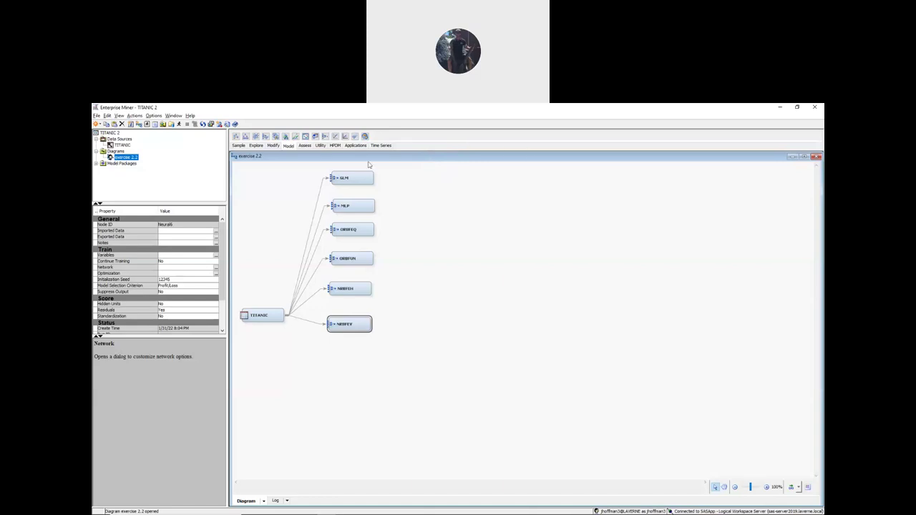
# - Add a seventh Neural Network node fed by TITANIC and rename it NRBFEW
pyautogui.moveTo(327, 139); pyautogui.dragTo(335, 362)
pyautogui.moveTo(287, 314); pyautogui.dragTo(346, 361)
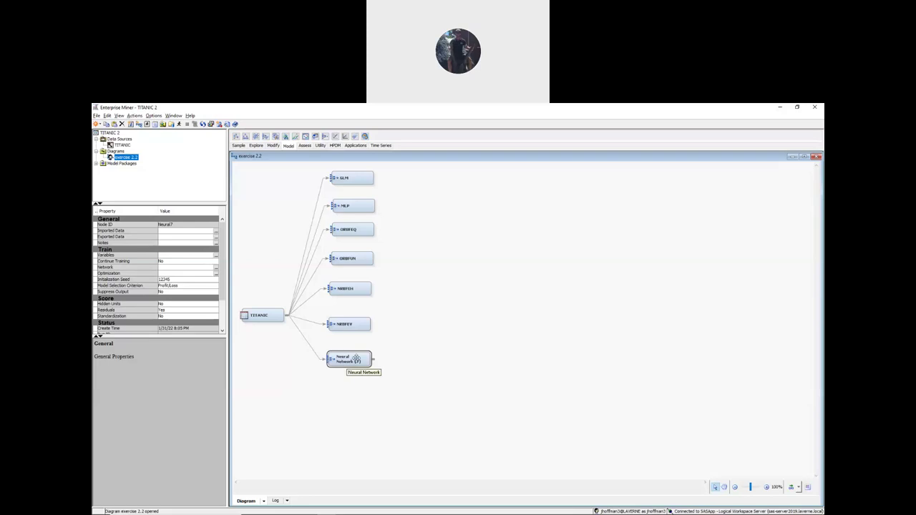
pyautogui.rightClick(356, 359)
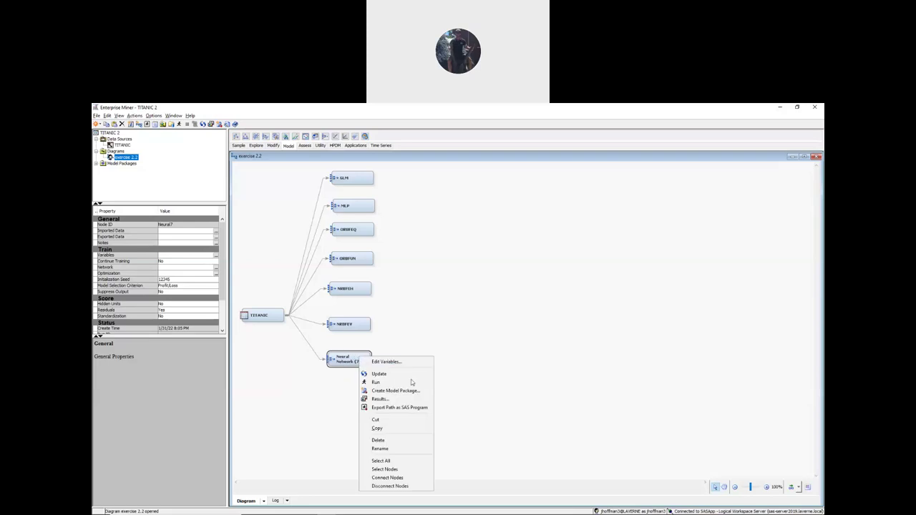
pyautogui.click(391, 449)
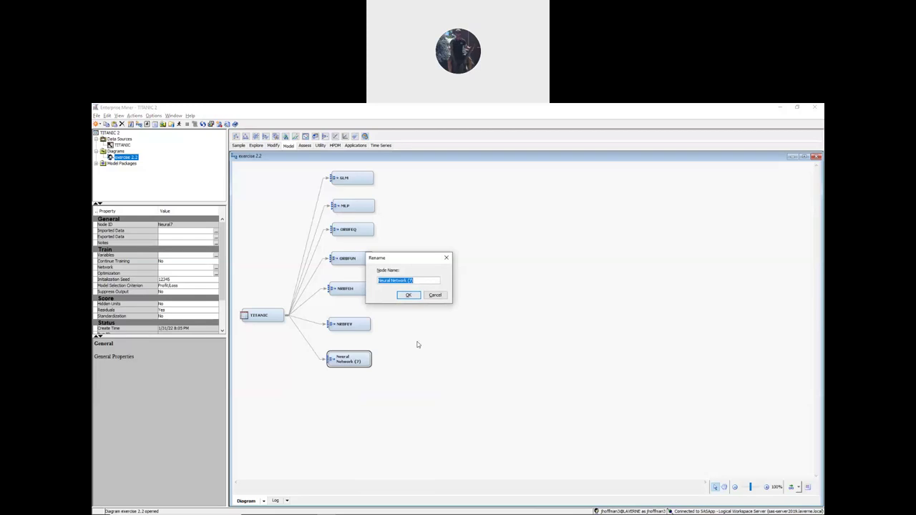
pyautogui.write('NRBFEW')
pyautogui.click(408, 295)
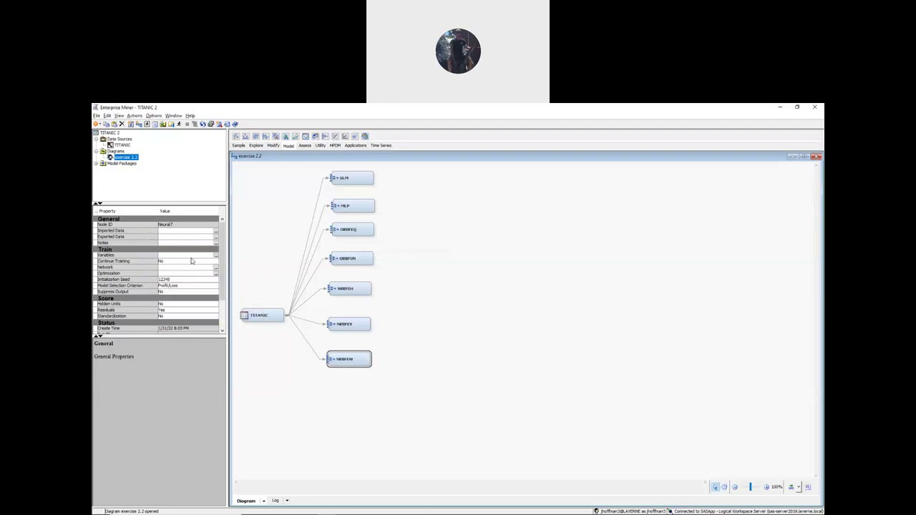
# - Set the NRBFEW network architecture to Normalized Radial - Equal Width
pyautogui.click(216, 268)
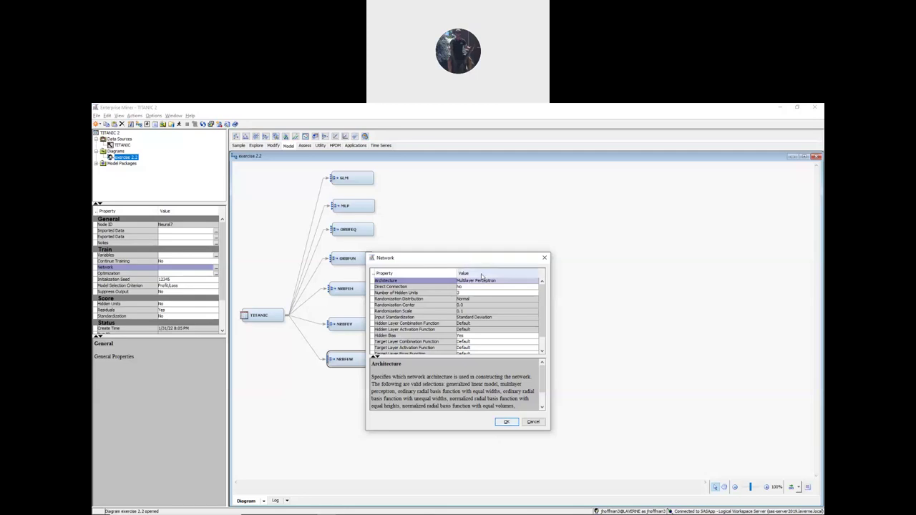
pyautogui.click(494, 281)
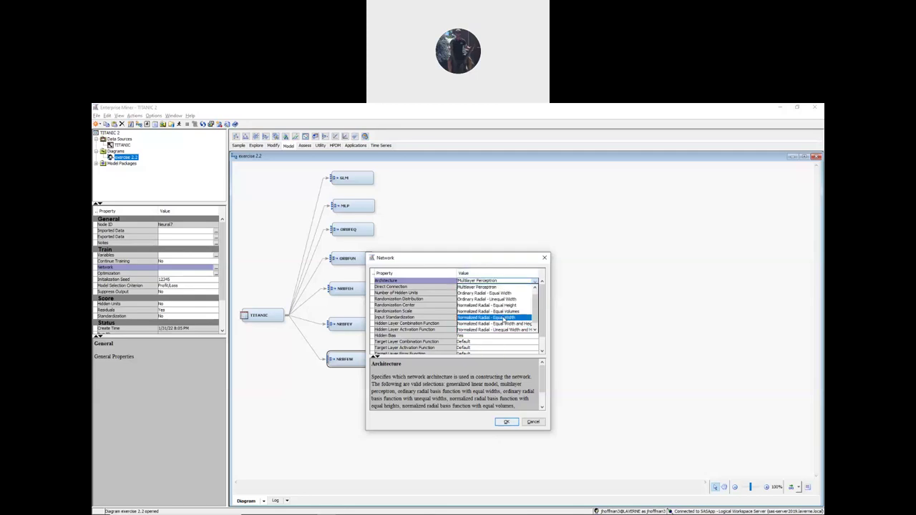
pyautogui.click(504, 318)
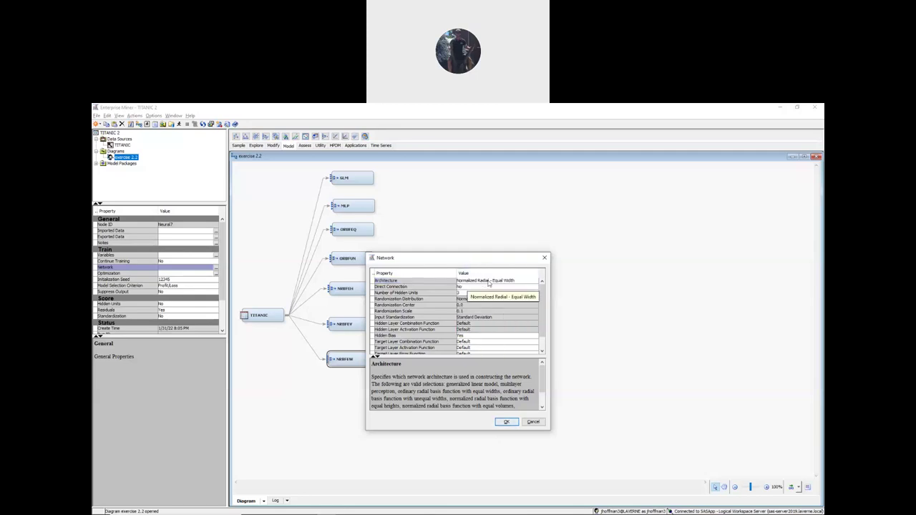
pyautogui.click(511, 423)
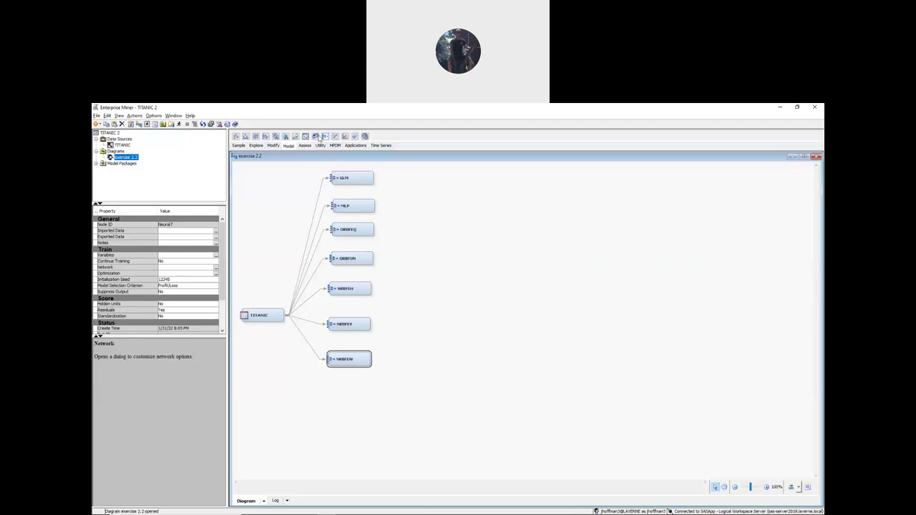
# - Add an eighth Neural Network node fed by TITANIC and enter the name NRBFEQ
pyautogui.moveTo(326, 137); pyautogui.dragTo(370, 392)
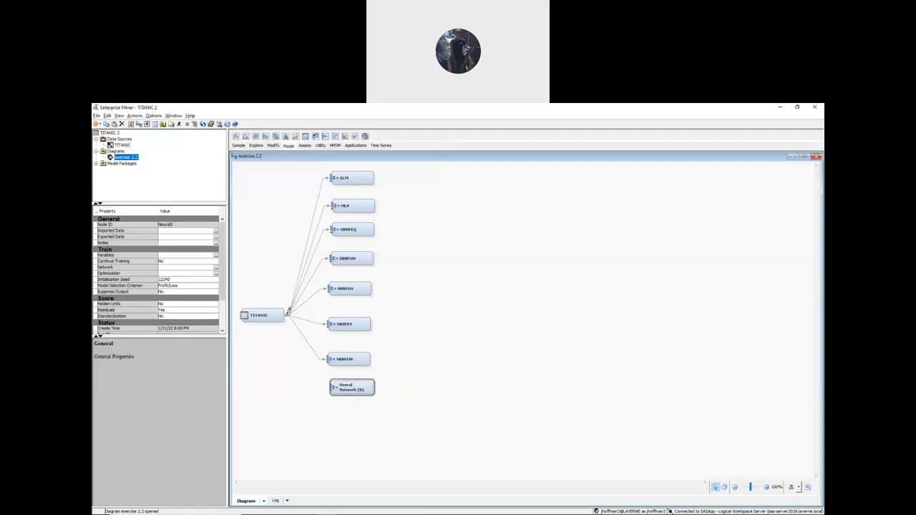
pyautogui.moveTo(288, 328); pyautogui.dragTo(354, 401)
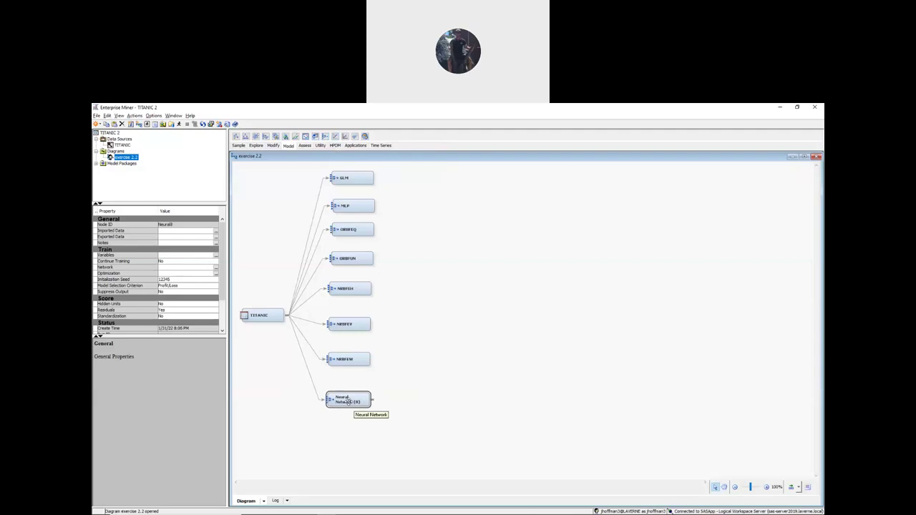
pyautogui.rightClick(353, 398)
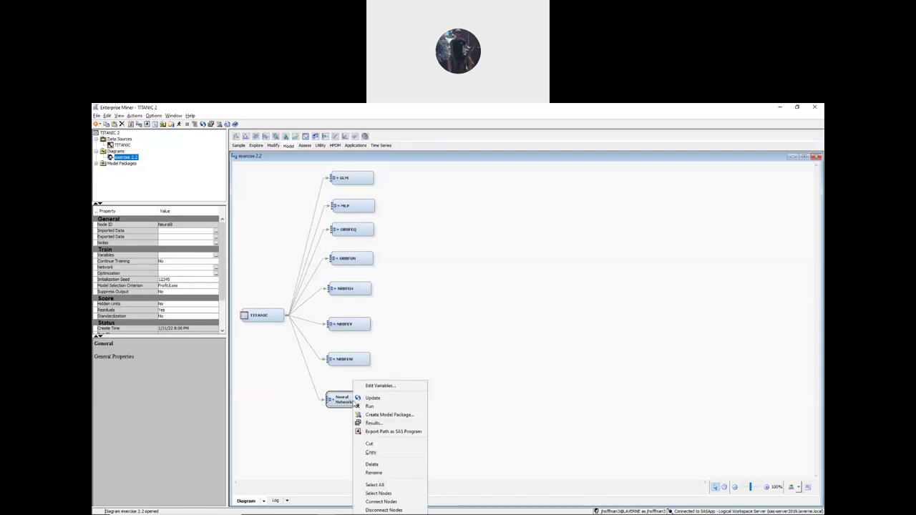
pyautogui.click(375, 474)
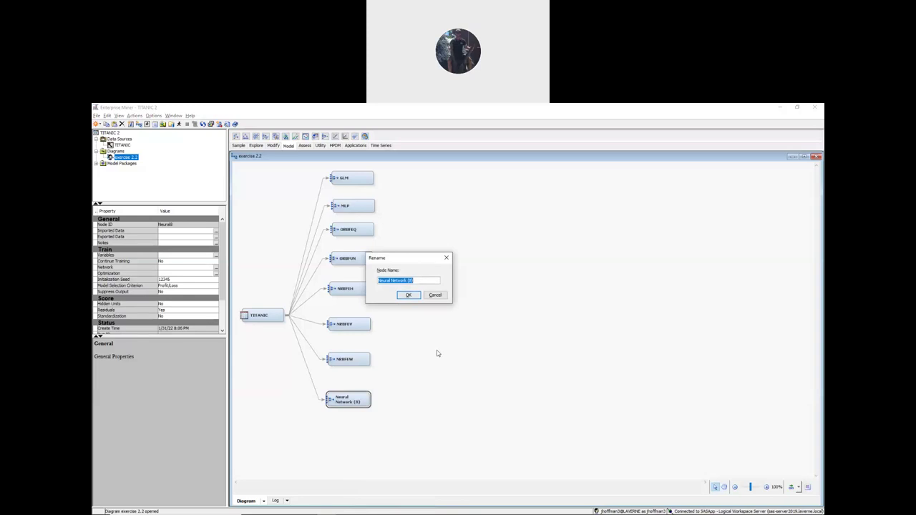
pyautogui.write('NRBFEQ')
# - Confirm the name NRBFEQ and choose Normalized Radial - Equal Width and Height as its architecture
pyautogui.click(409, 296)
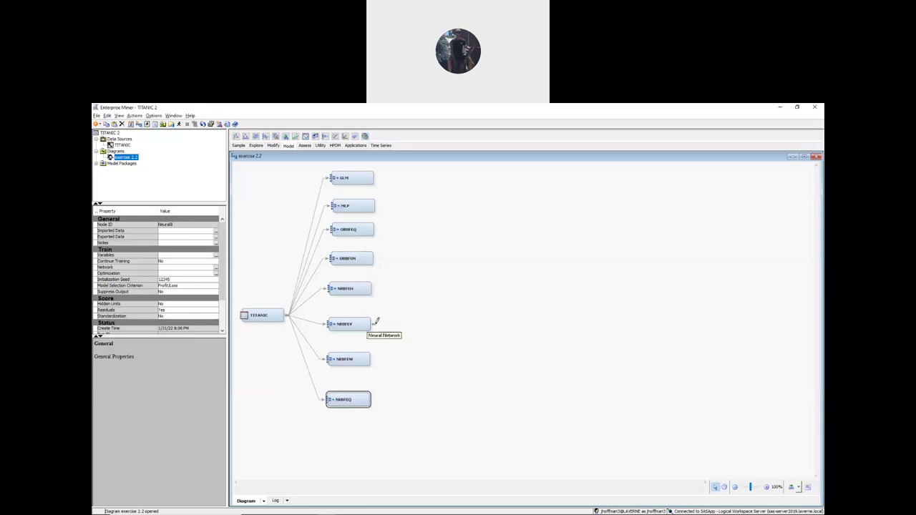
pyautogui.click(215, 269)
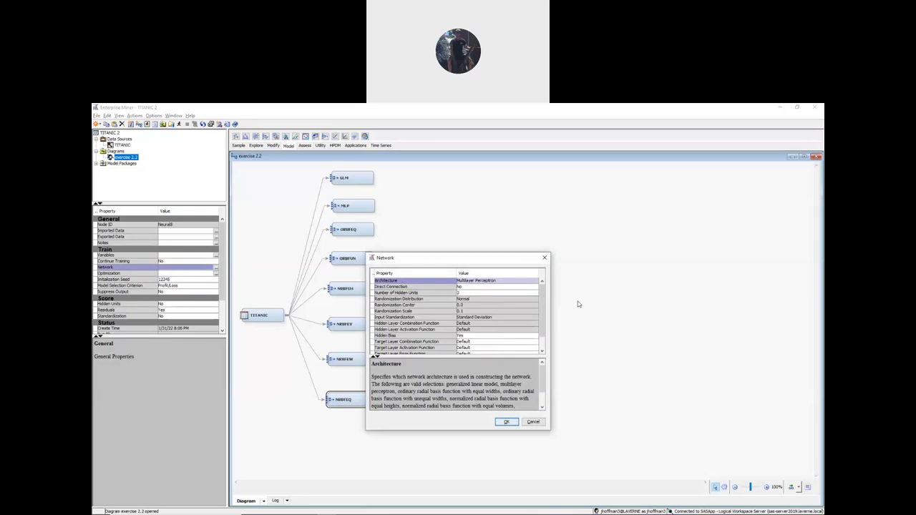
pyautogui.click(537, 281)
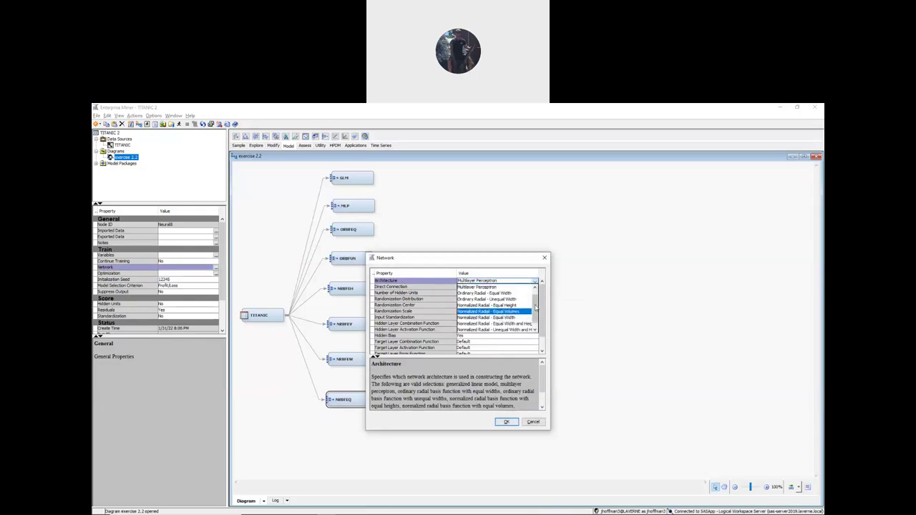
pyautogui.click(494, 322)
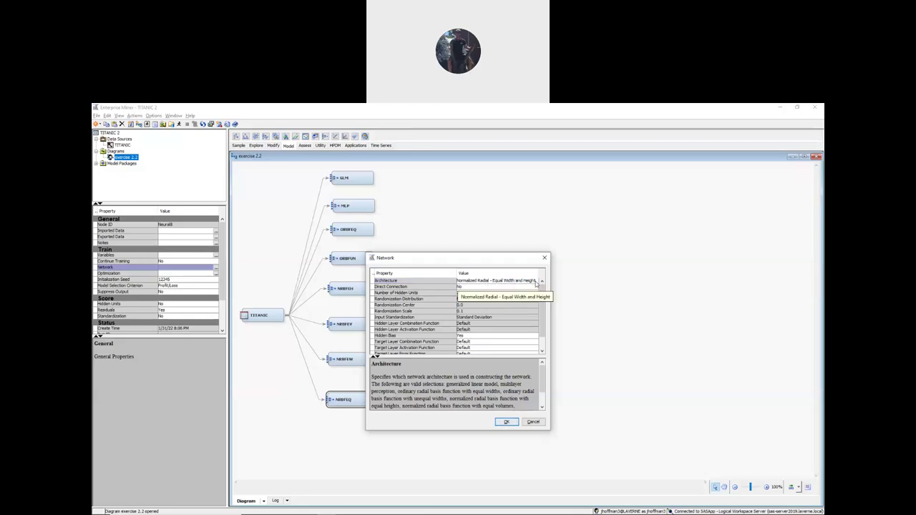
pyautogui.click(506, 422)
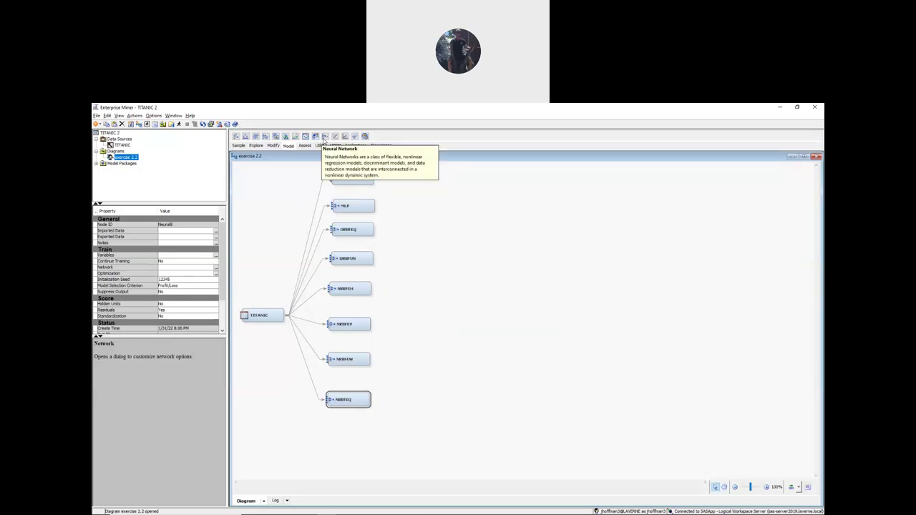
# - Add a ninth Neural Network node linked from TITANIC and rename it NRBFUN
pyautogui.moveTo(324, 138); pyautogui.dragTo(331, 434)
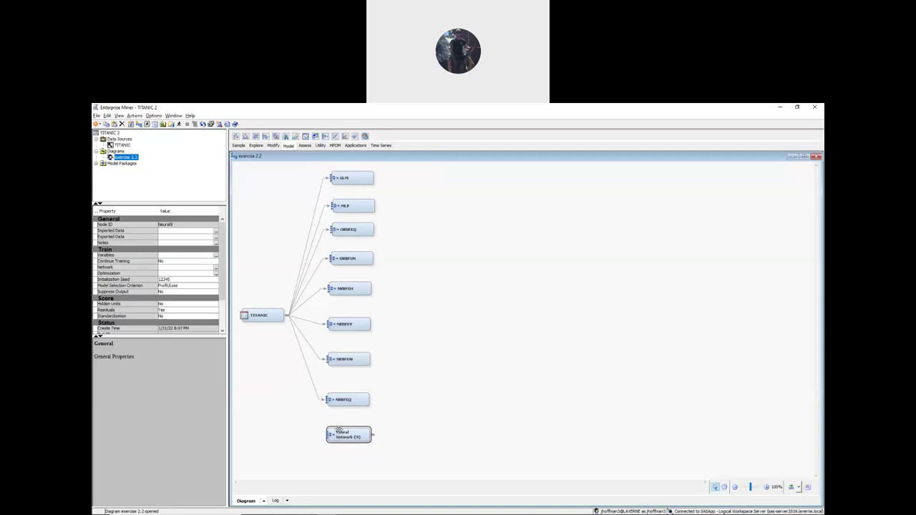
pyautogui.moveTo(286, 346)
pyautogui.mouseDown()
pyautogui.moveTo(324, 425)
pyautogui.moveTo(347, 441)
pyautogui.mouseUp()
pyautogui.rightClick(356, 437)
pyautogui.click(379, 471)
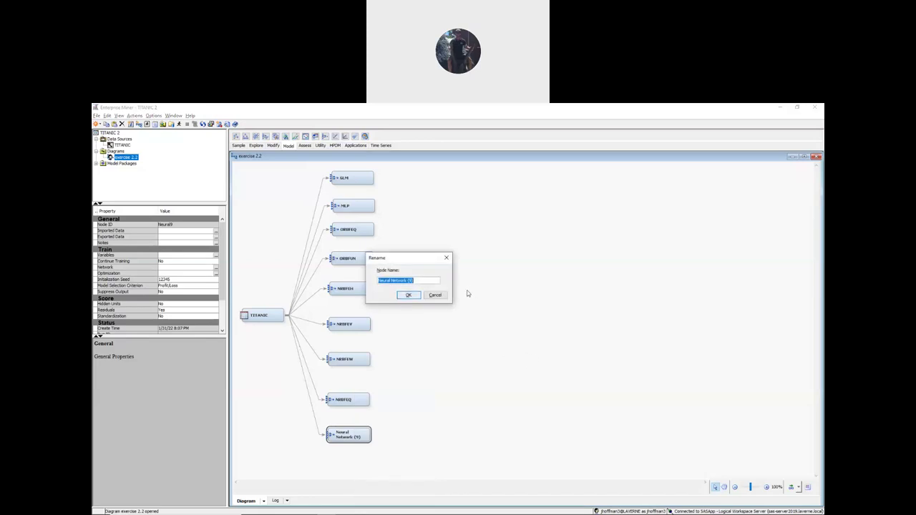
pyautogui.write('NRBFUN')
pyautogui.click(409, 295)
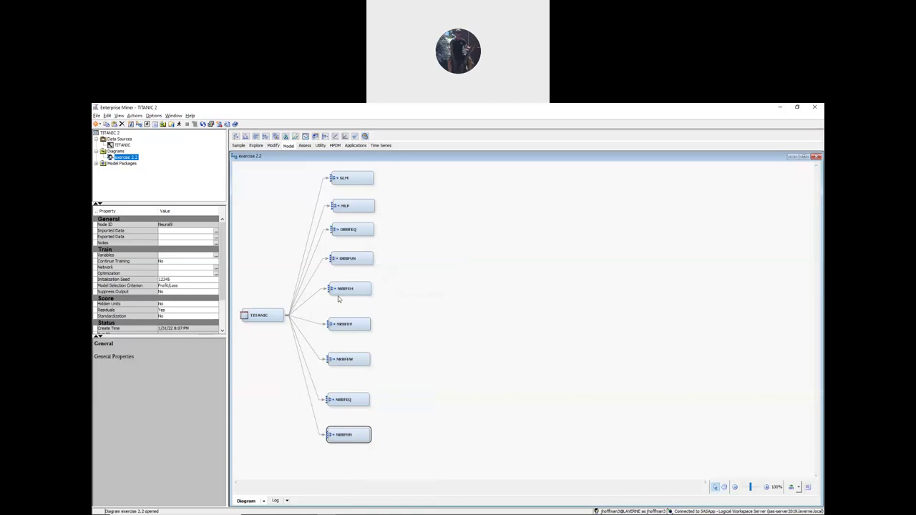
# - Choose Normalized Radial - Unequal Width and Height in NRBFUN's Network settings and apply
pyautogui.click(217, 270)
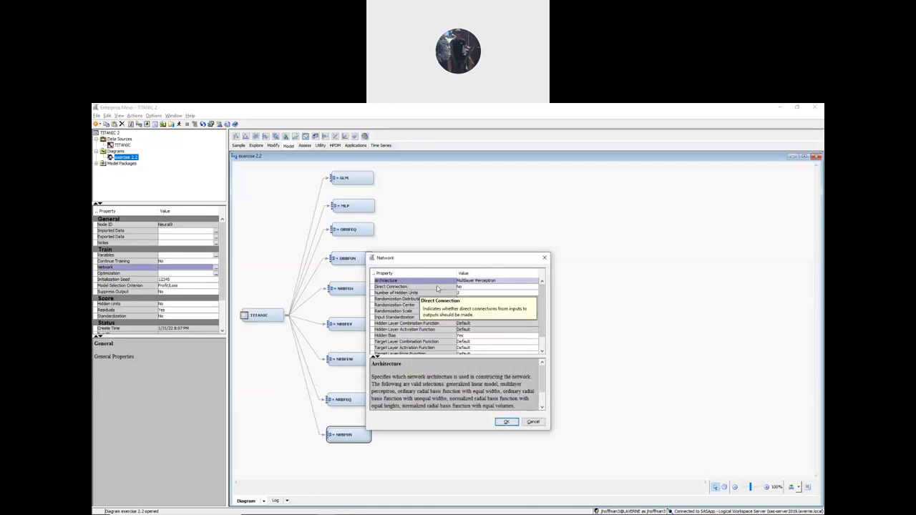
pyautogui.click(493, 281)
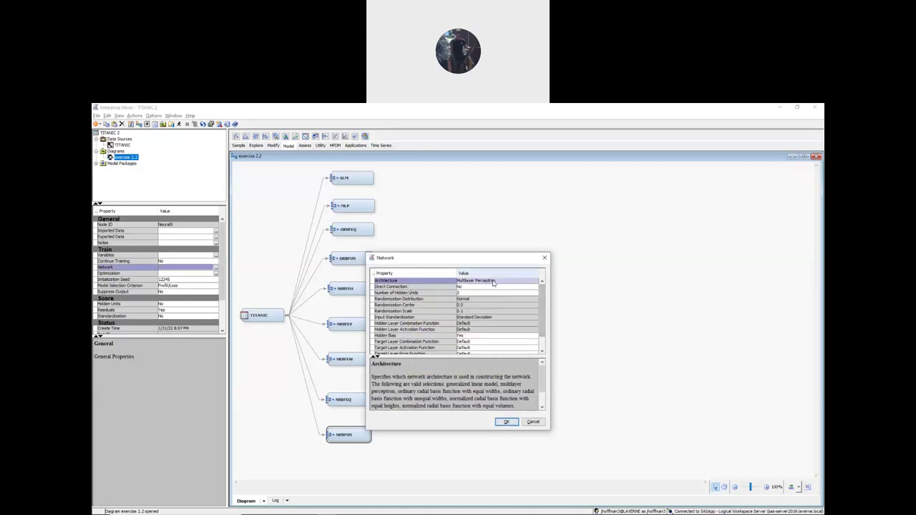
pyautogui.click(492, 282)
pyautogui.moveTo(533, 314); pyautogui.dragTo(534, 323)
pyautogui.click(494, 324)
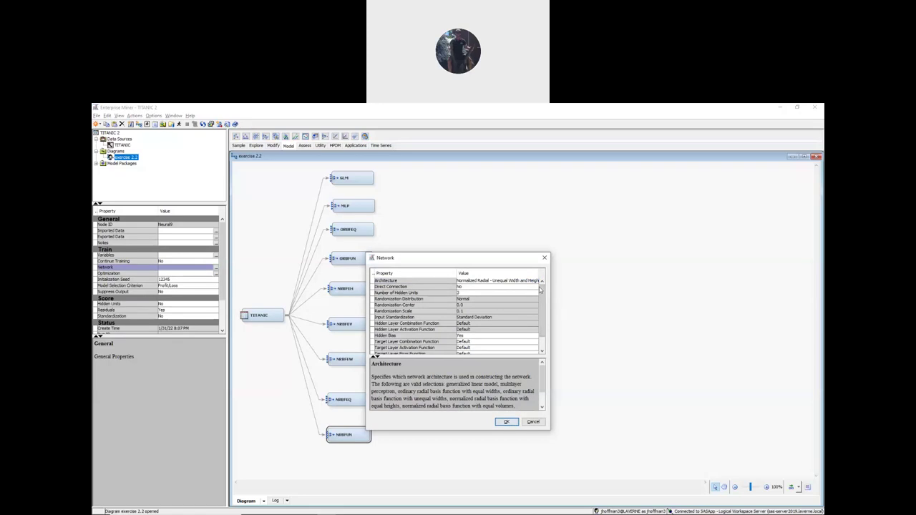
pyautogui.click(508, 422)
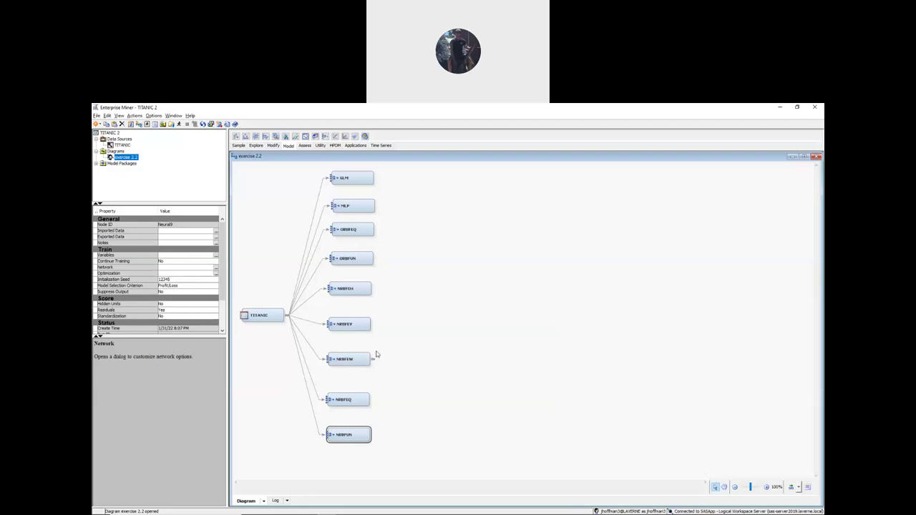
pyautogui.click(358, 180)
pyautogui.click(352, 206)
pyautogui.click(351, 230)
pyautogui.click(353, 258)
pyautogui.click(348, 289)
pyautogui.click(347, 327)
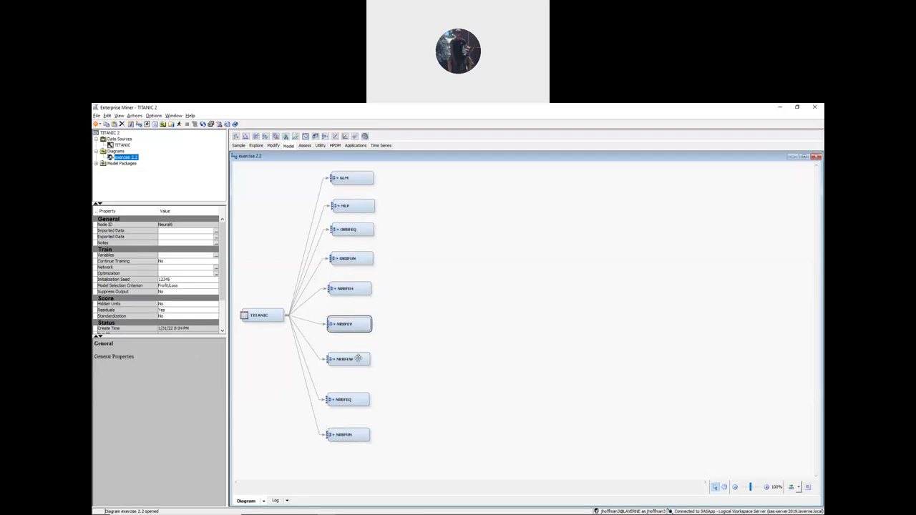
pyautogui.click(351, 359)
pyautogui.click(349, 400)
pyautogui.click(348, 435)
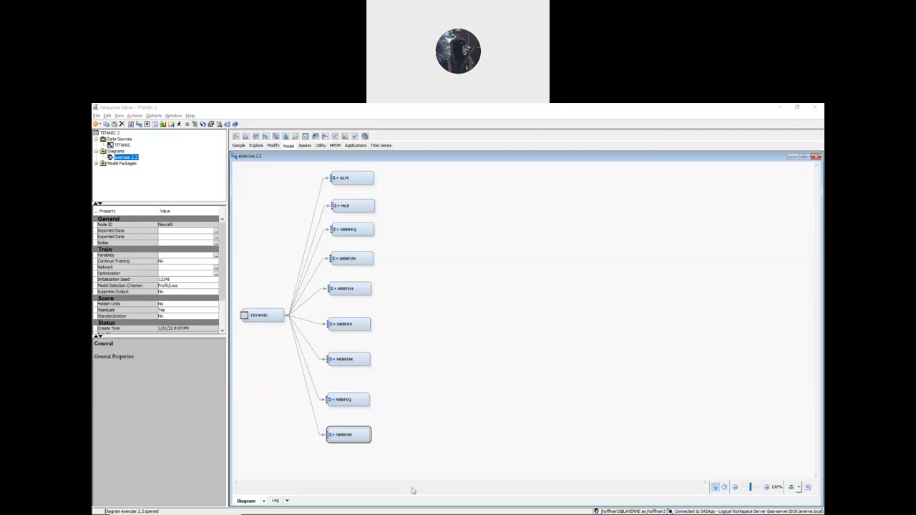
pyautogui.click(627, 196)
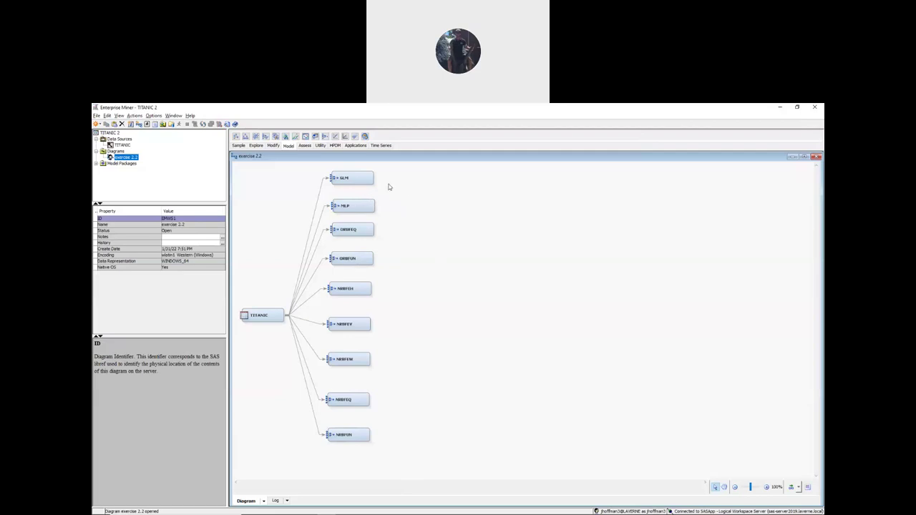
# - Add a Model Comparison node from the Assess tools and place it right of the networks
pyautogui.click(309, 149)
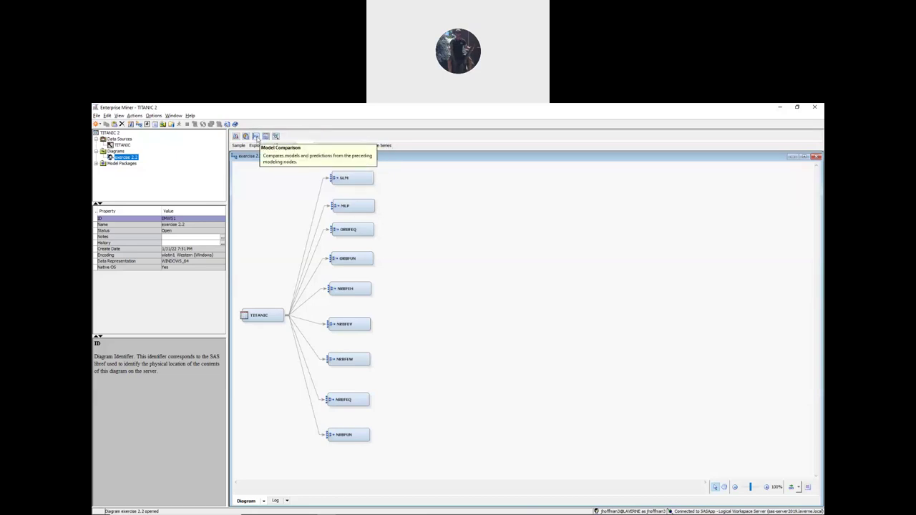
pyautogui.moveTo(256, 138); pyautogui.dragTo(425, 322)
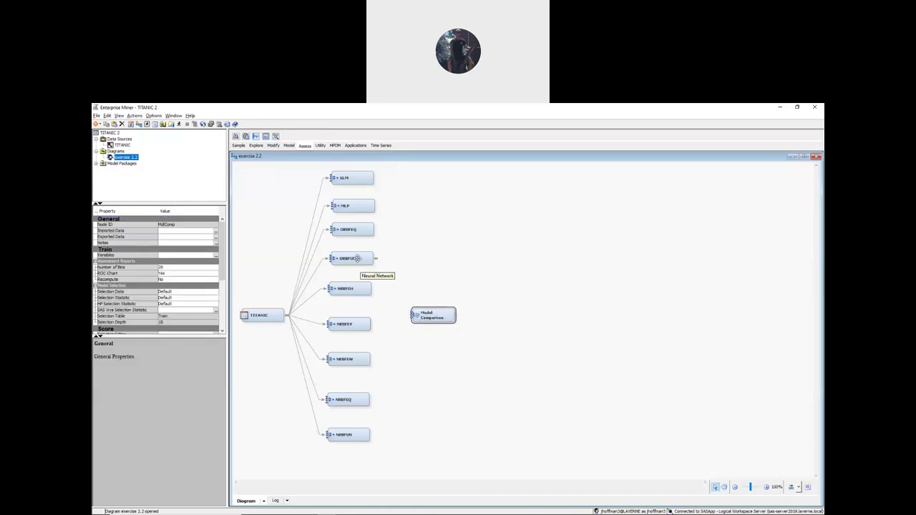
pyautogui.moveTo(438, 315); pyautogui.dragTo(498, 304)
pyautogui.moveTo(376, 177); pyautogui.dragTo(460, 301)
# - Link all nine networks, GLM through NRBFUN, to Model Comparison and nudge TITANIC up
pyautogui.click(365, 206)
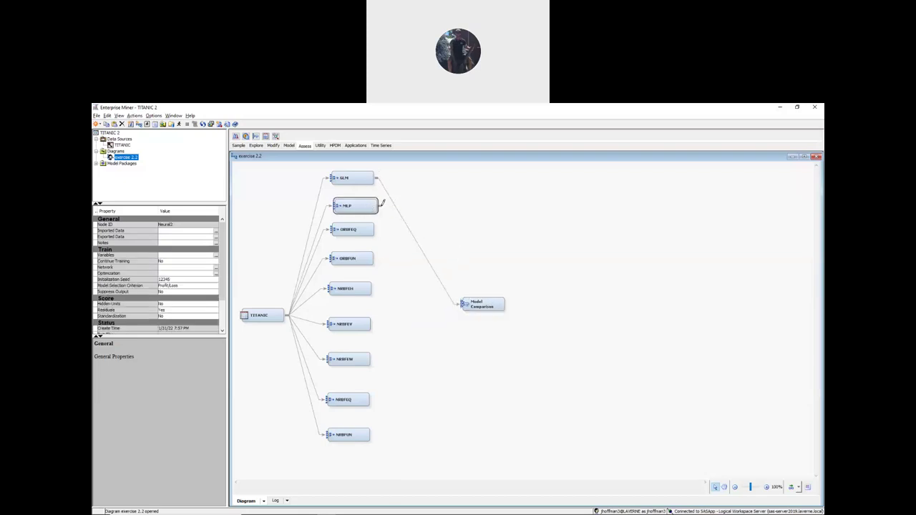
pyautogui.moveTo(379, 205); pyautogui.dragTo(510, 285)
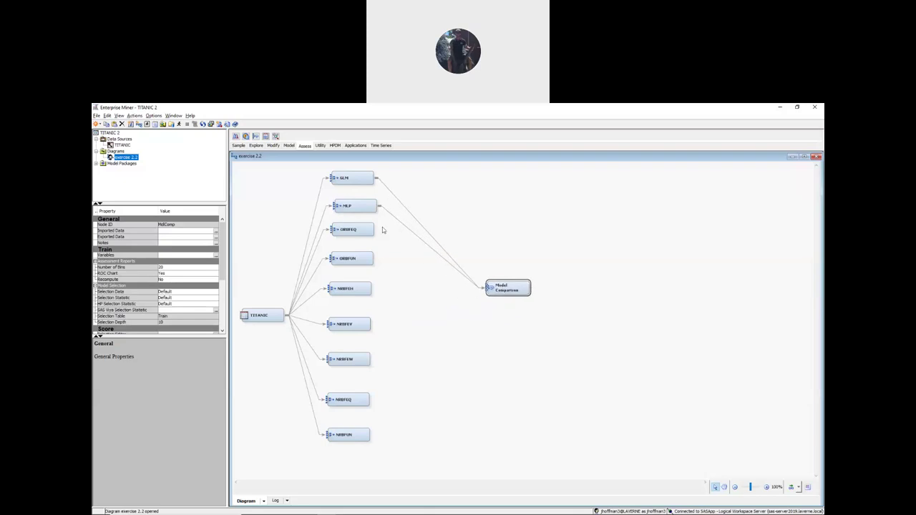
pyautogui.moveTo(380, 229); pyautogui.dragTo(509, 286)
pyautogui.moveTo(375, 258); pyautogui.dragTo(491, 286)
pyautogui.moveTo(382, 285); pyautogui.dragTo(496, 286)
pyautogui.moveTo(373, 322); pyautogui.dragTo(506, 286)
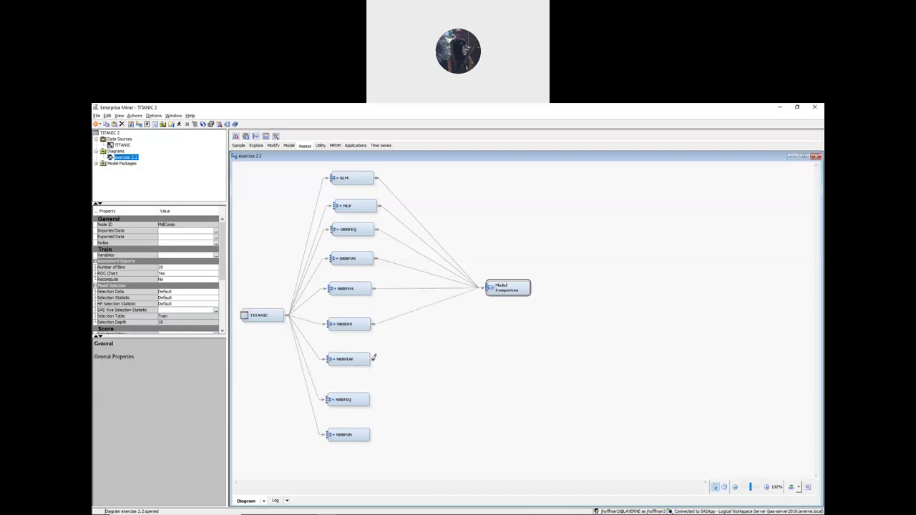
pyautogui.moveTo(448, 319); pyautogui.dragTo(496, 286)
pyautogui.moveTo(374, 398); pyautogui.dragTo(494, 295)
pyautogui.moveTo(374, 433); pyautogui.dragTo(499, 282)
pyautogui.moveTo(259, 316); pyautogui.dragTo(261, 302)
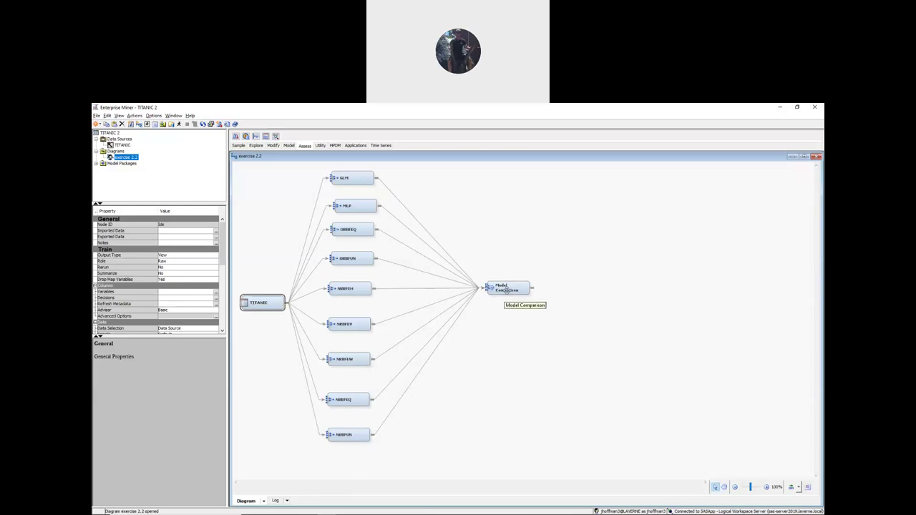
# - Run the path ending at the Model Comparison node and confirm with Yes
pyautogui.rightClick(509, 286)
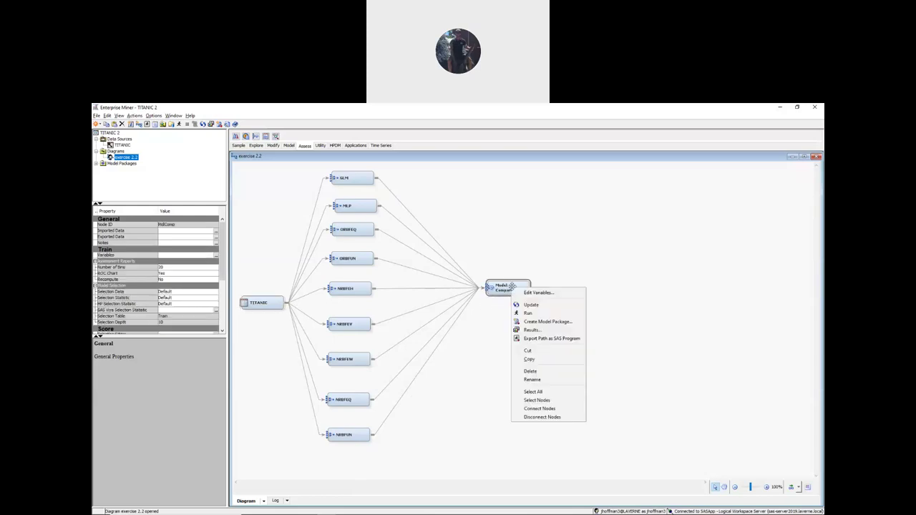
pyautogui.click(536, 315)
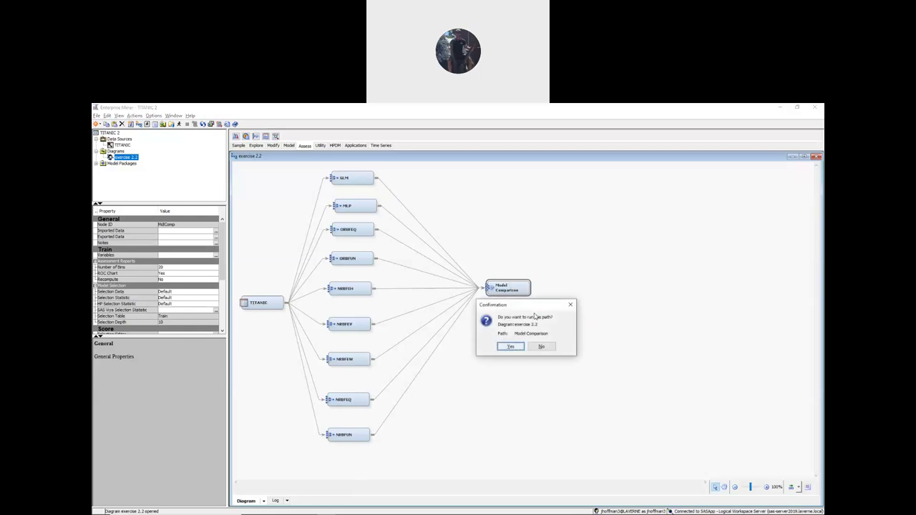
pyautogui.click(513, 348)
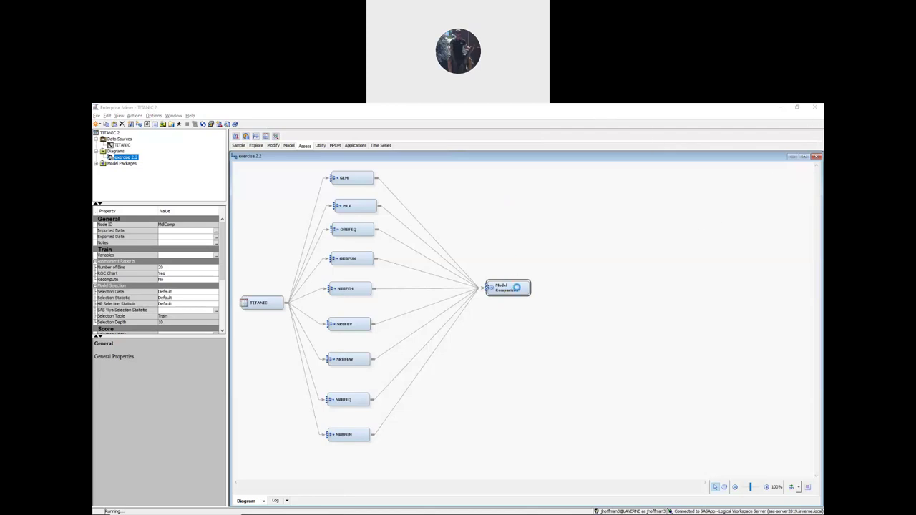
pyautogui.click(531, 279)
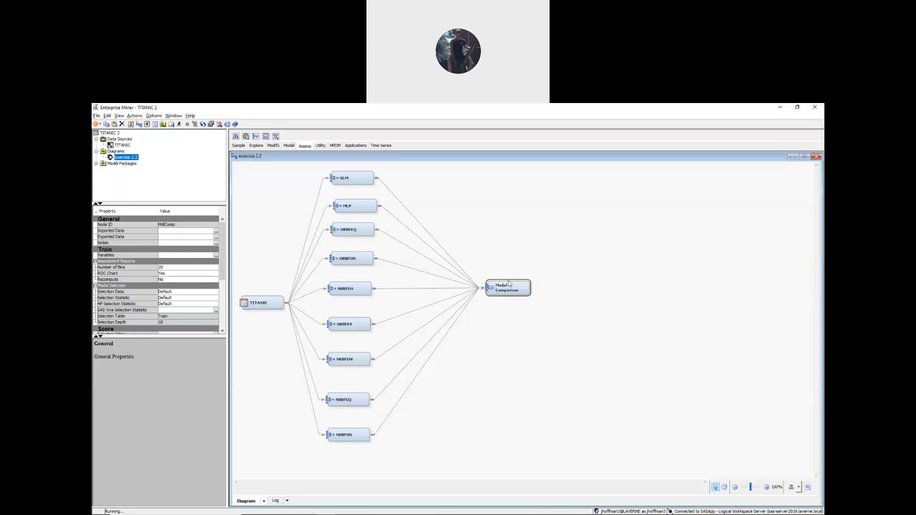
pyautogui.rightClick(509, 286)
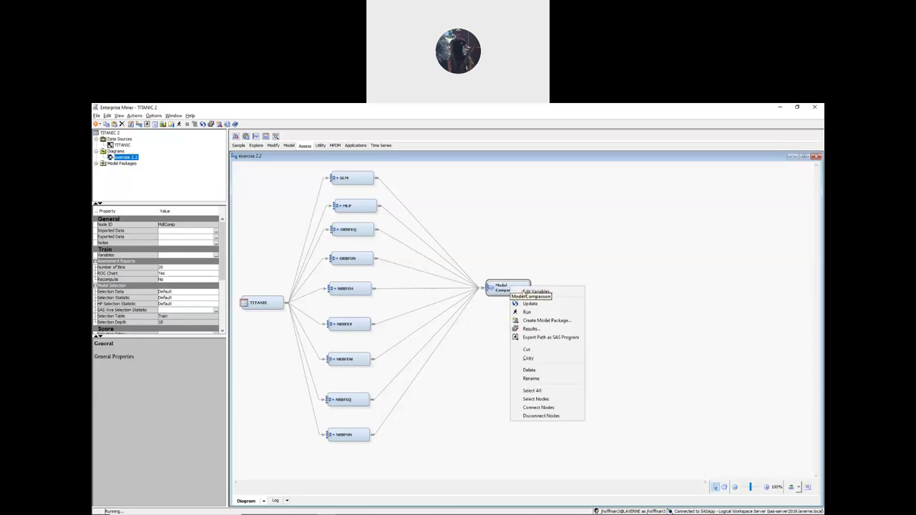
# - Open the Model Comparison node's results
pyautogui.click(529, 328)
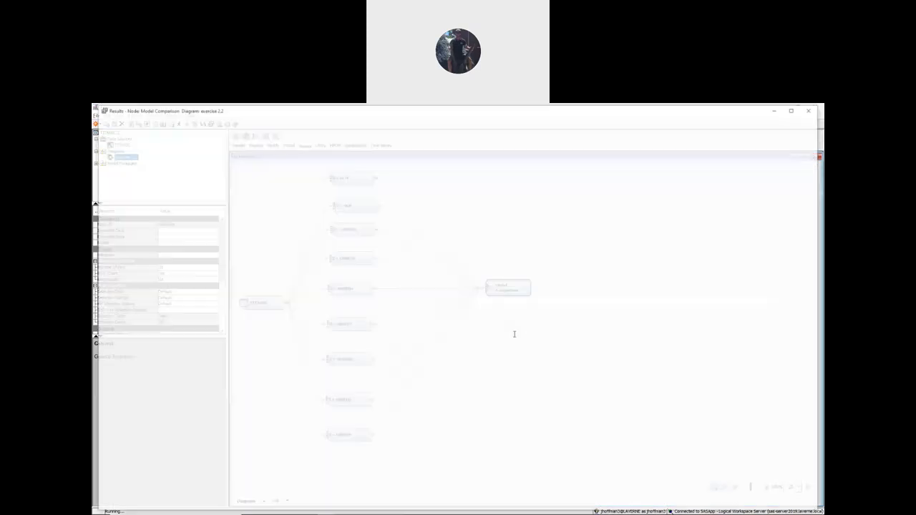
pyautogui.scroll(-3, 474, 343)
pyautogui.scroll(3, 483, 358)
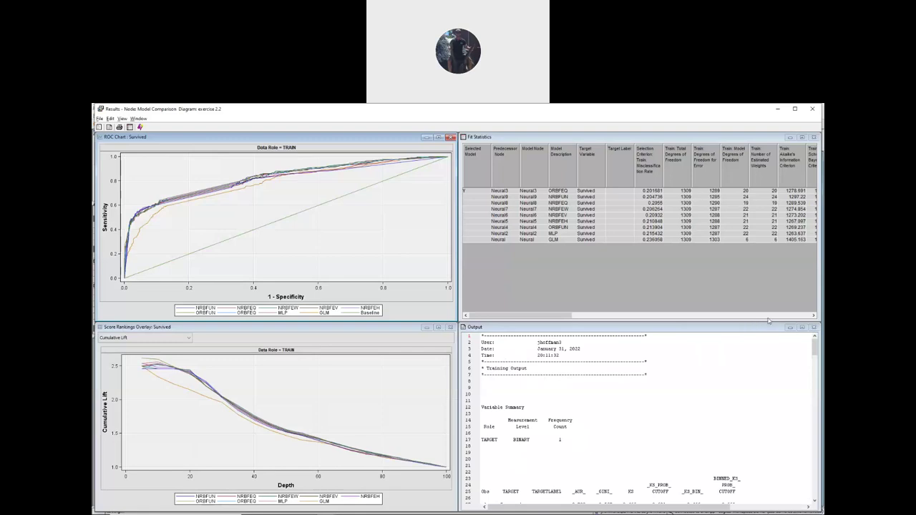
# - Maximize the Output listing, then switch to the textbook PDF in Chrome
pyautogui.click(801, 327)
pyautogui.scroll(-1, 301, 244)
pyautogui.scroll(1, 301, 245)
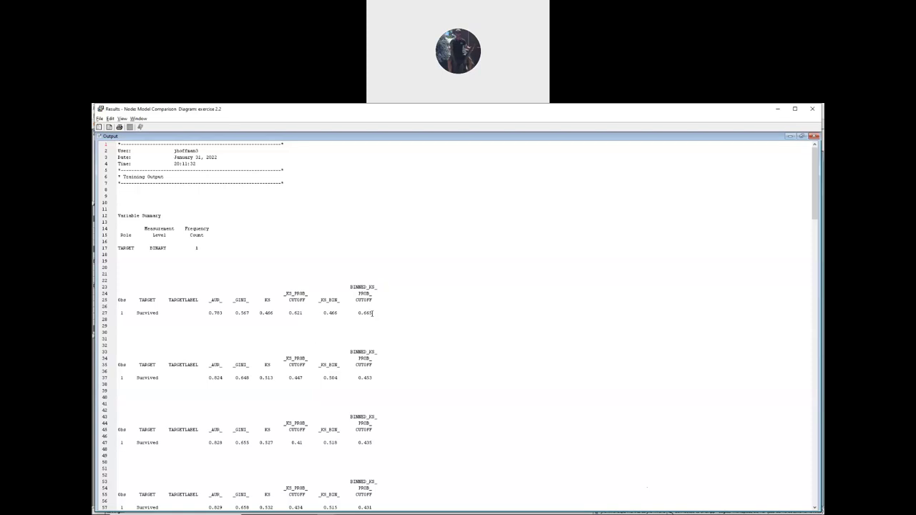
pyautogui.hotkey('alt', 'Tab')
pyautogui.press('Tab')
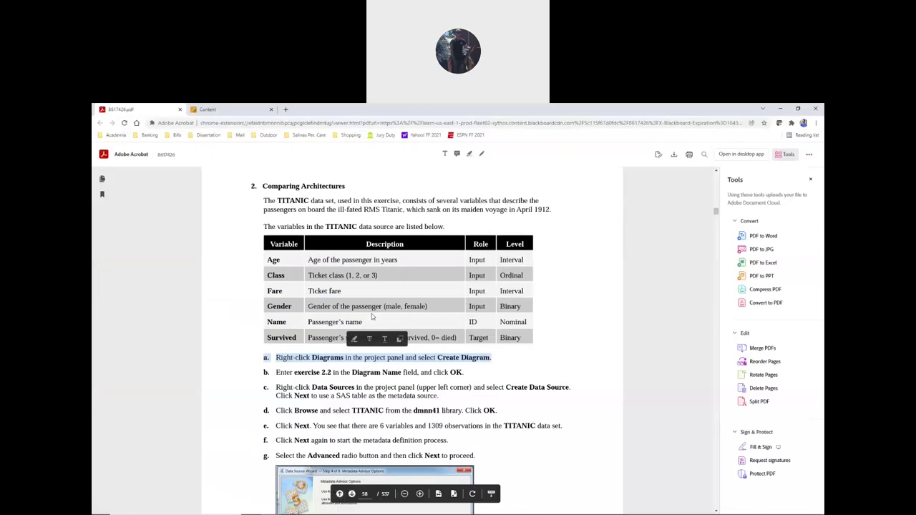
# - Scroll the PDF from page 58 to the page 61 table of misclassification rates and average squared errors
pyautogui.scroll(-10, 287, 372)
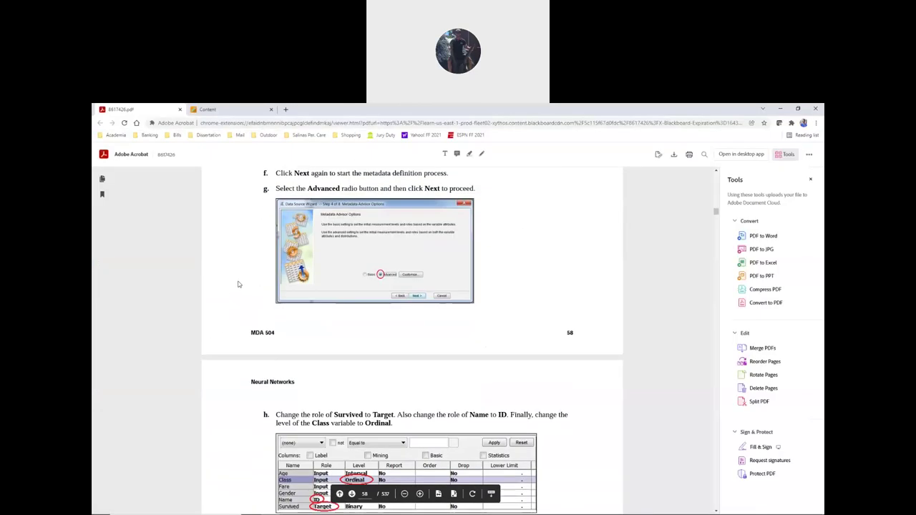
pyautogui.scroll(-10, 241, 273)
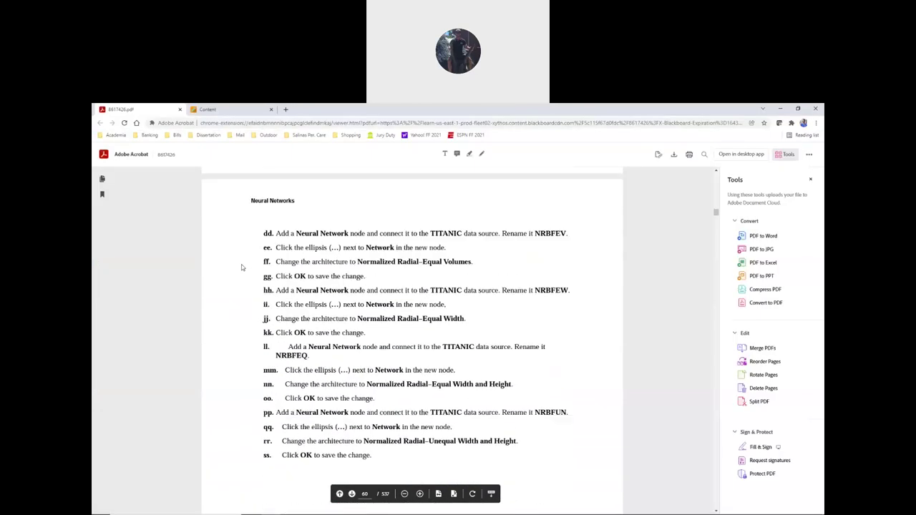
pyautogui.scroll(-5, 241, 265)
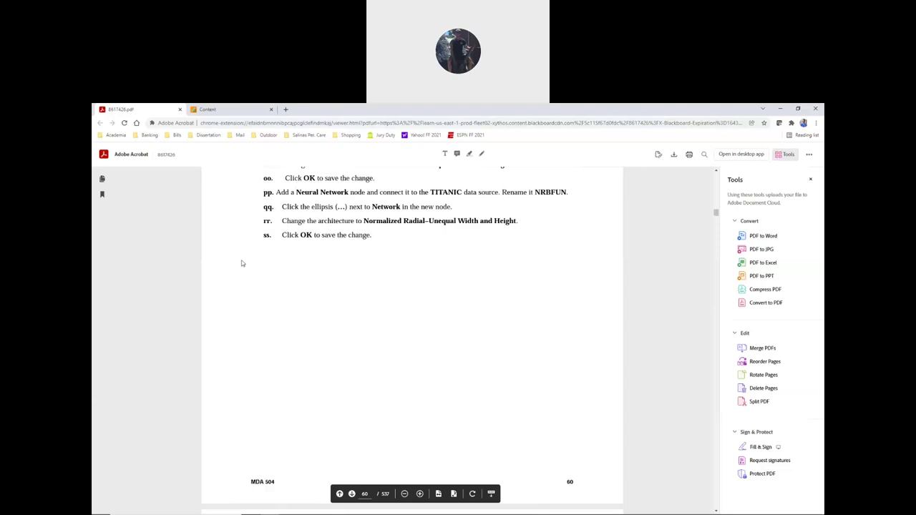
pyautogui.scroll(-8, 241, 264)
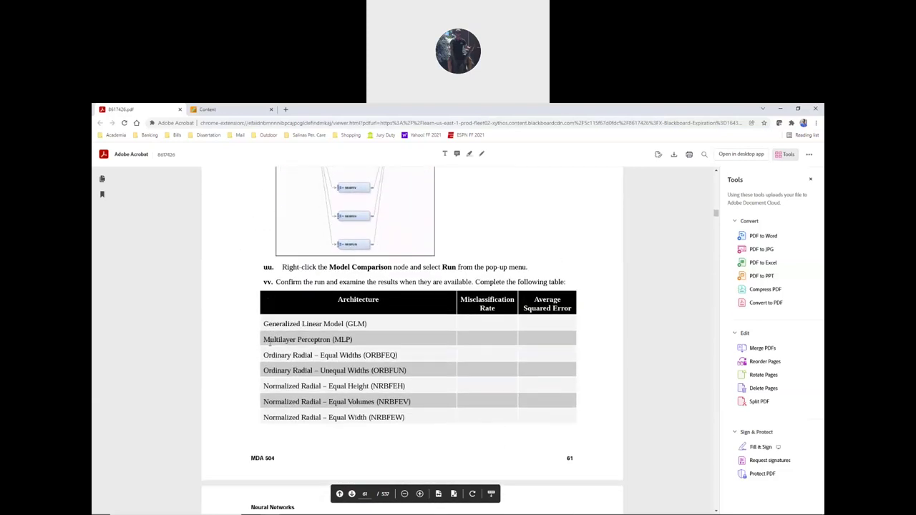
pyautogui.scroll(-2, 286, 337)
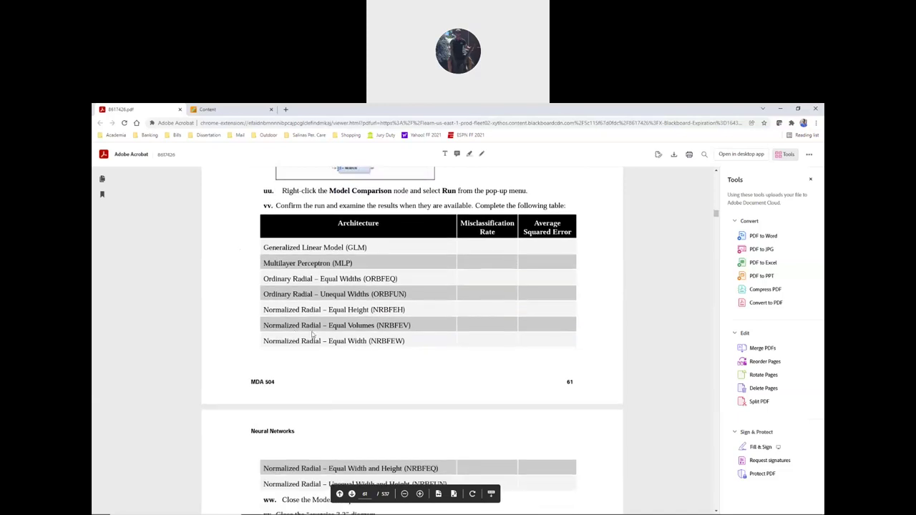
pyautogui.scroll(-2, 313, 276)
pyautogui.scroll(-2, 283, 363)
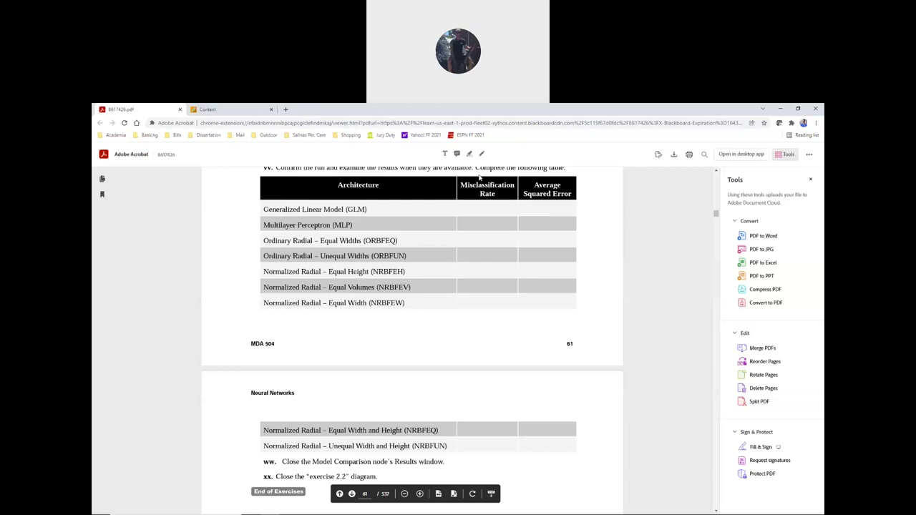
pyautogui.hotkey('alt', 'Tab')
pyautogui.hotkey('alt', 'Tab')
pyautogui.hotkey('alt', 'Tab')
pyautogui.hotkey('alt', 'Tab')
pyautogui.hotkey('alt', 'Tab')
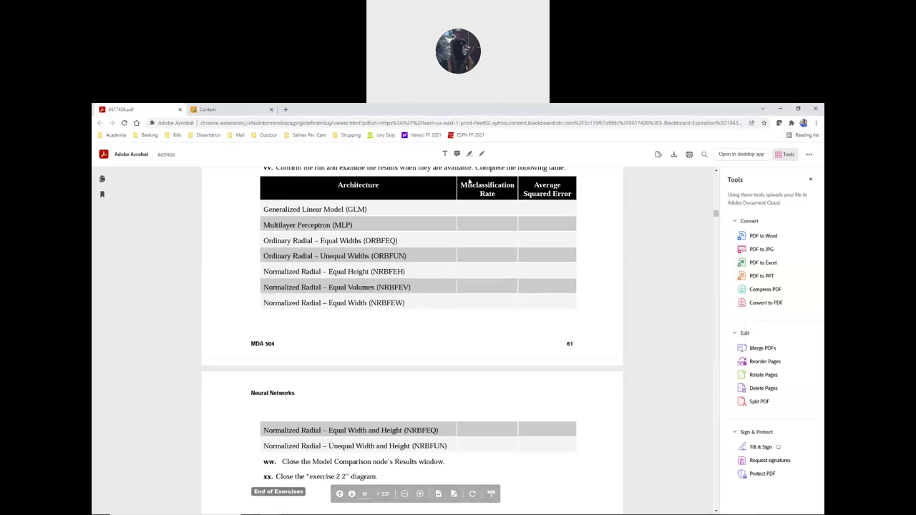
# - Minimize Chrome and highlight the ORBFEQ row in the SAS Fit Statistics output
pyautogui.click(784, 109)
pyautogui.scroll(-5, 176, 302)
pyautogui.scroll(-4, 175, 301)
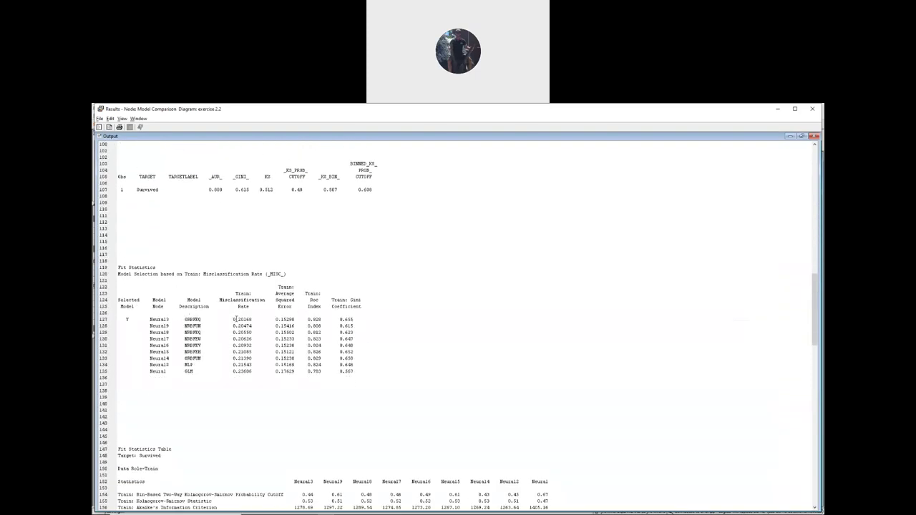
pyautogui.moveTo(186, 319); pyautogui.dragTo(296, 319)
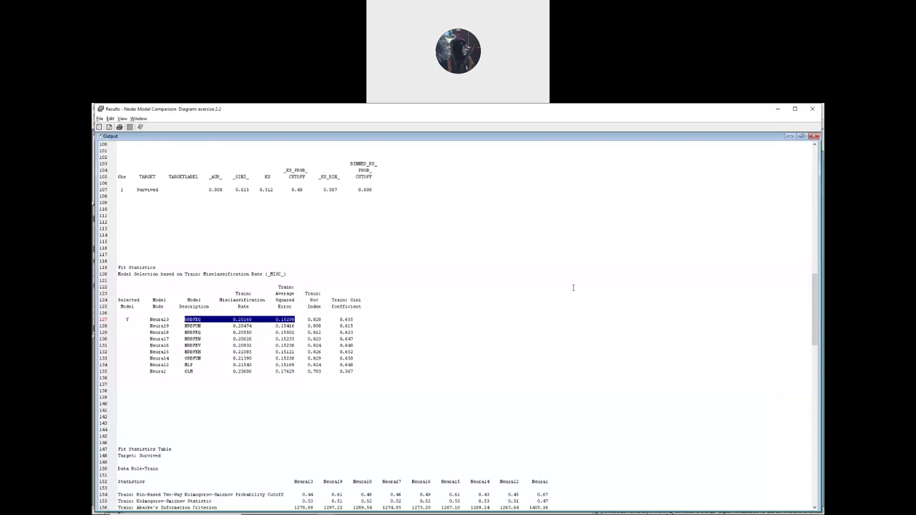
pyautogui.hotkey('alt', 'Tab')
pyautogui.hotkey('alt', 'Tab')
pyautogui.hotkey('alt', 'Tab')
pyautogui.hotkey('alt', 'Tab')
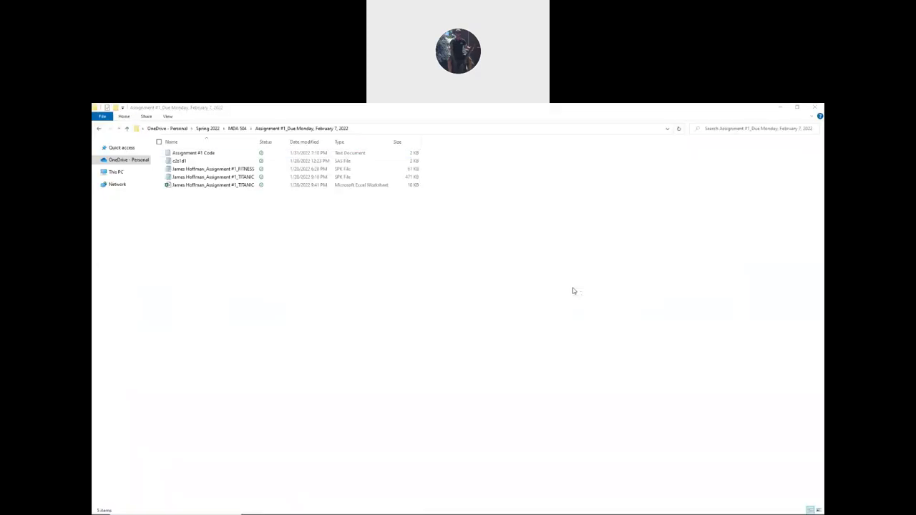
# - Open the TITANIC comparison workbook and arrange the Excel window beside the SAS results
pyautogui.doubleClick(219, 186)
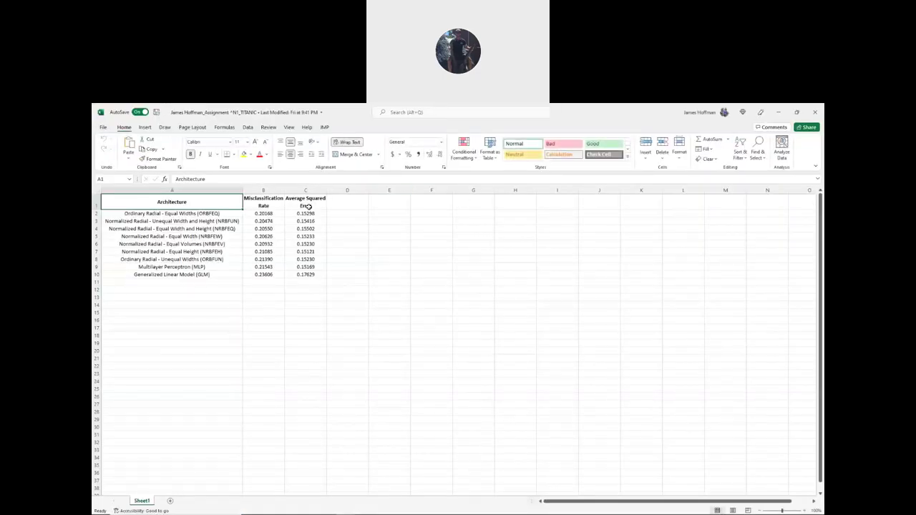
pyautogui.click(796, 112)
pyautogui.click(429, 221)
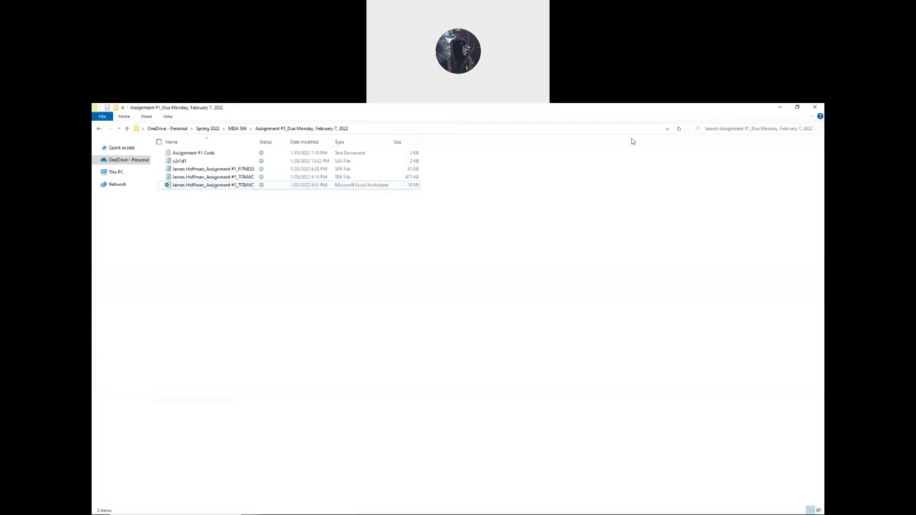
pyautogui.click(775, 107)
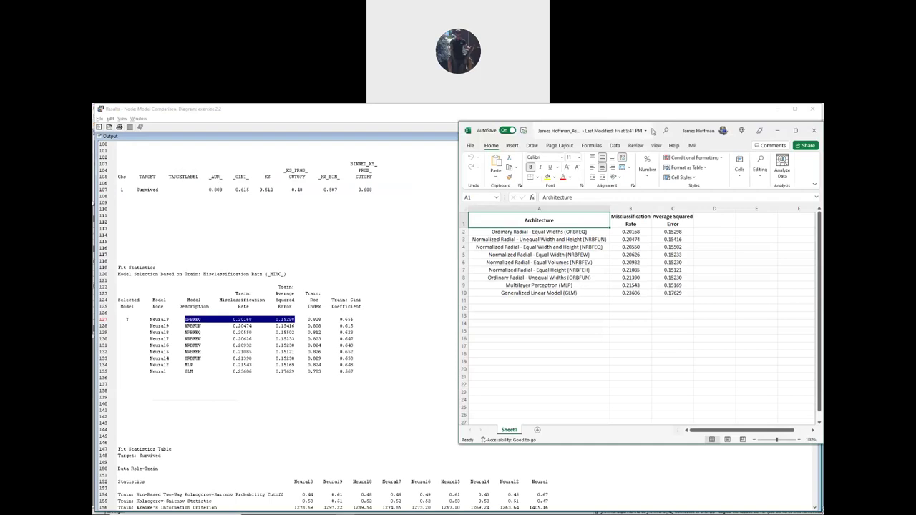
pyautogui.moveTo(652, 130); pyautogui.dragTo(581, 142)
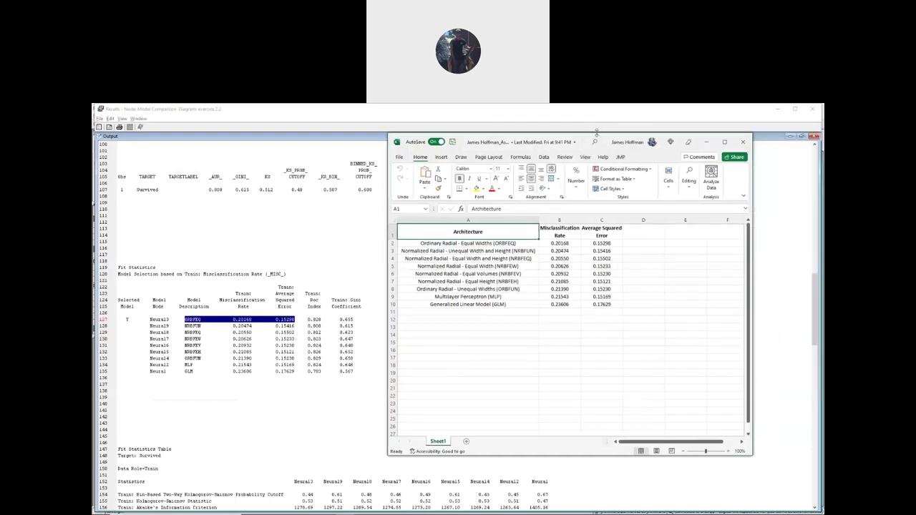
pyautogui.doubleClick(595, 133)
pyautogui.moveTo(754, 155); pyautogui.dragTo(823, 156)
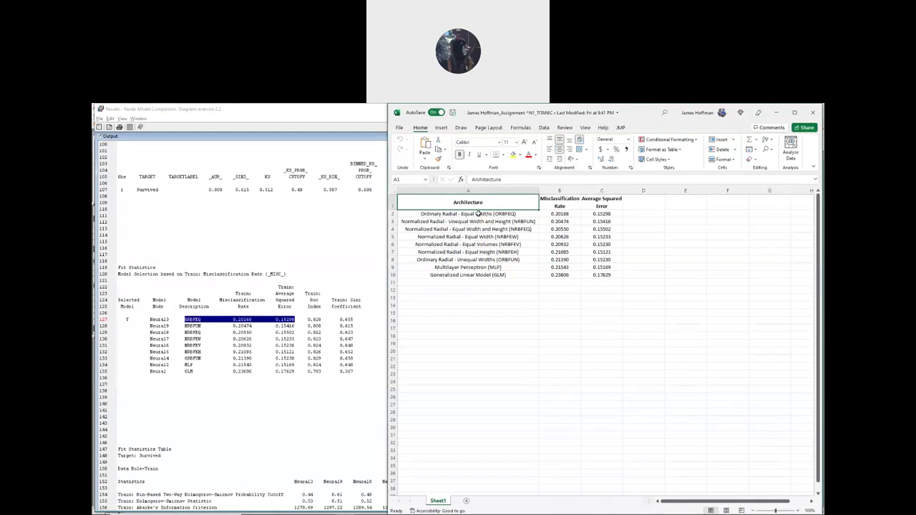
# - Check cells B1, B2, B10 and C2 against SAS, then maximize the SAS results
pyautogui.click(562, 206)
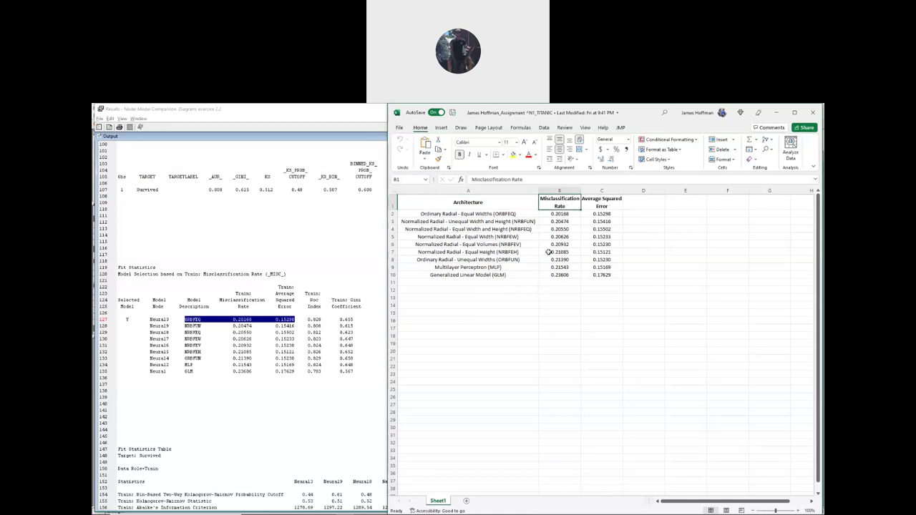
pyautogui.click(561, 214)
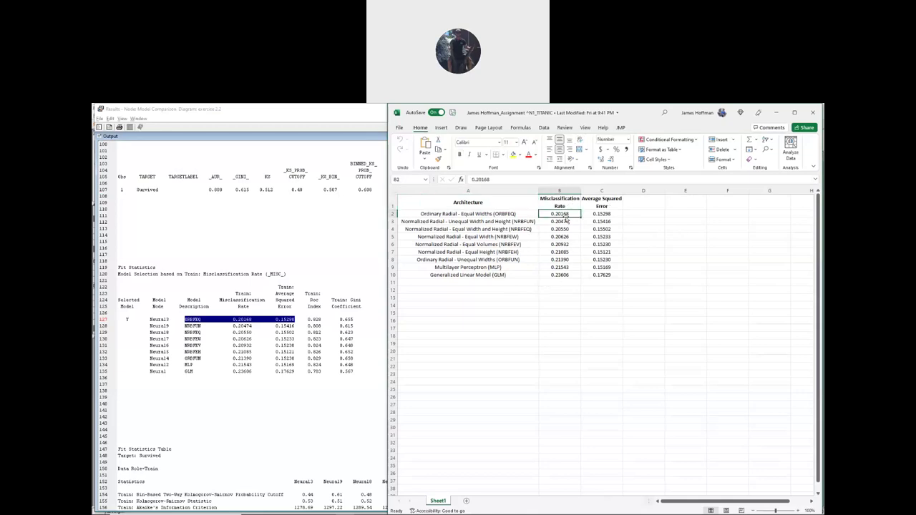
pyautogui.click(564, 275)
pyautogui.click(608, 213)
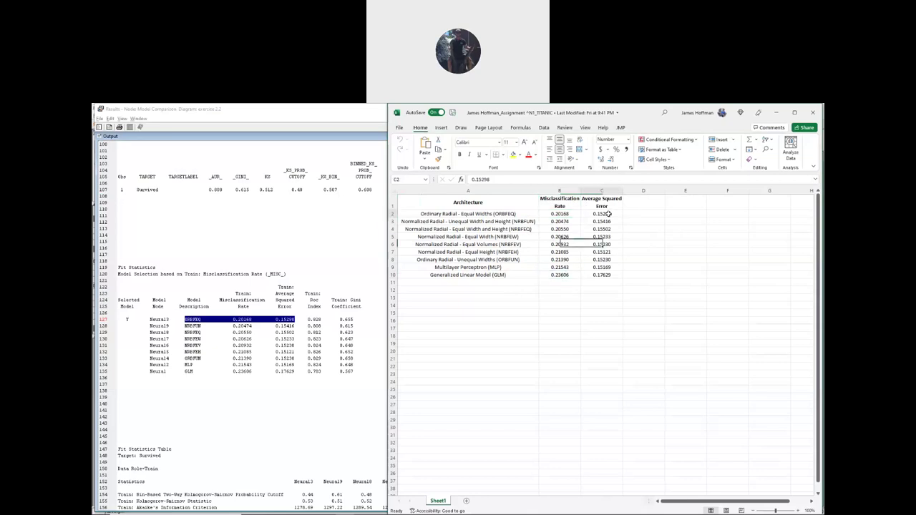
pyautogui.click(560, 203)
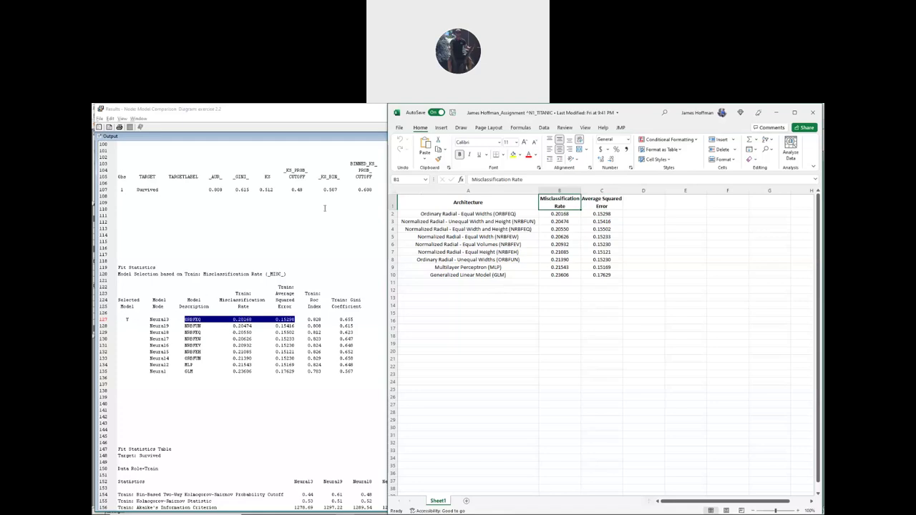
pyautogui.press('super+Up')
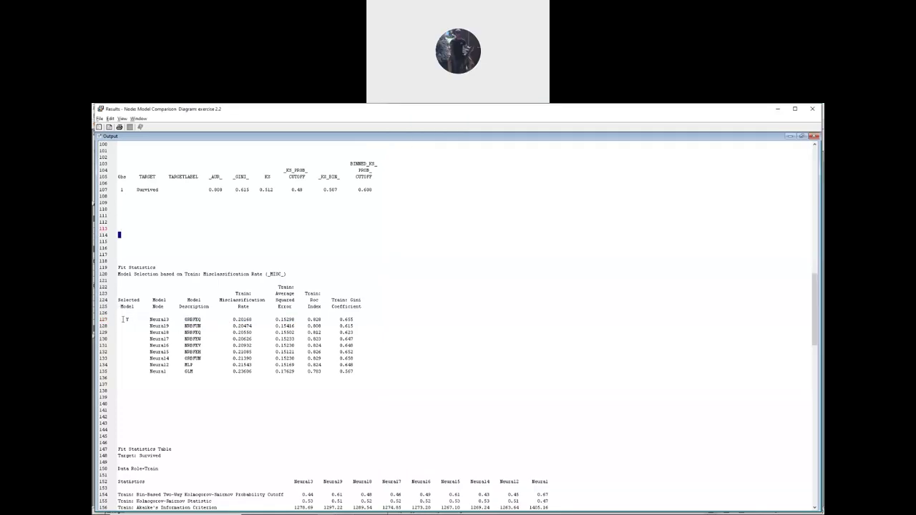
# - Highlight the nine models' fit statistics and ORBFEQ's misclassification rate 0.20168 in SAS
pyautogui.moveTo(118, 319); pyautogui.dragTo(354, 371)
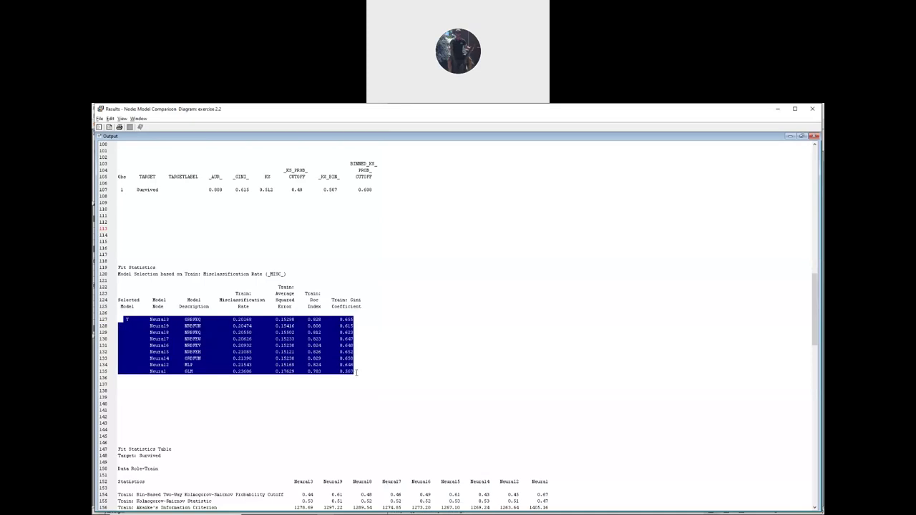
pyautogui.hotkey('alt', 'Tab')
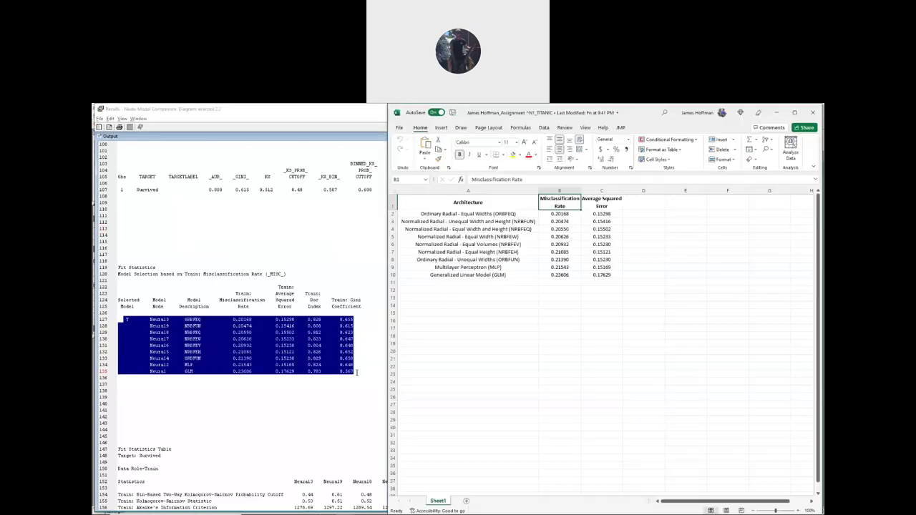
pyautogui.click(169, 300)
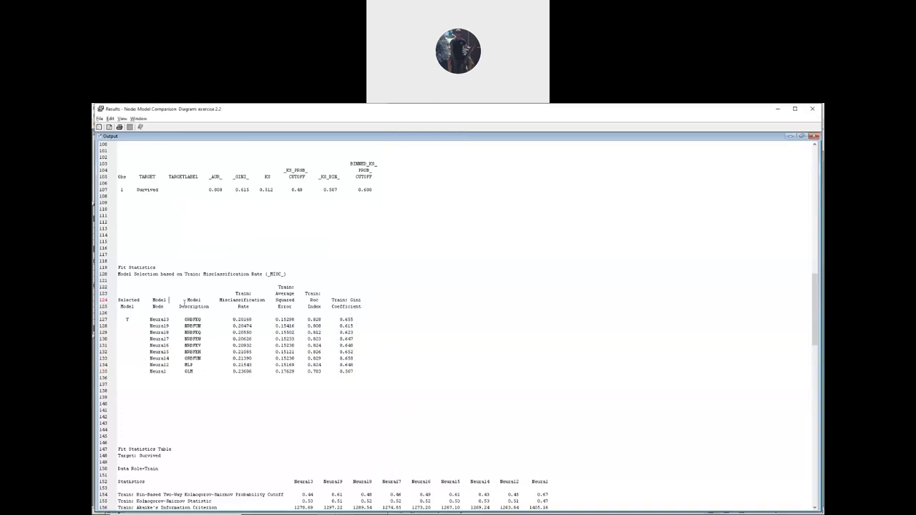
pyautogui.moveTo(237, 293); pyautogui.dragTo(259, 301)
pyautogui.moveTo(231, 319); pyautogui.dragTo(252, 320)
pyautogui.hotkey('alt', 'Tab')
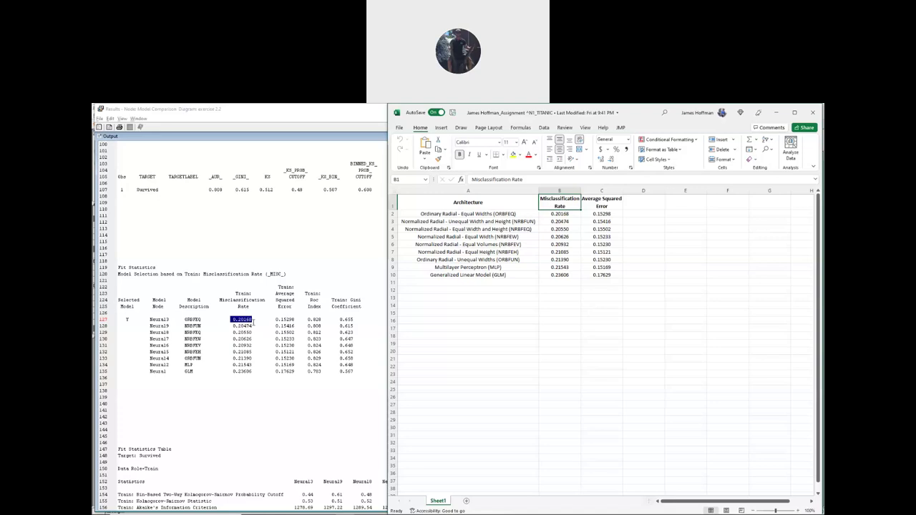
# - Compare the Excel misclassification rates in B2–B10, ORBFEQ through GLM, with the SAS output
pyautogui.click(559, 214)
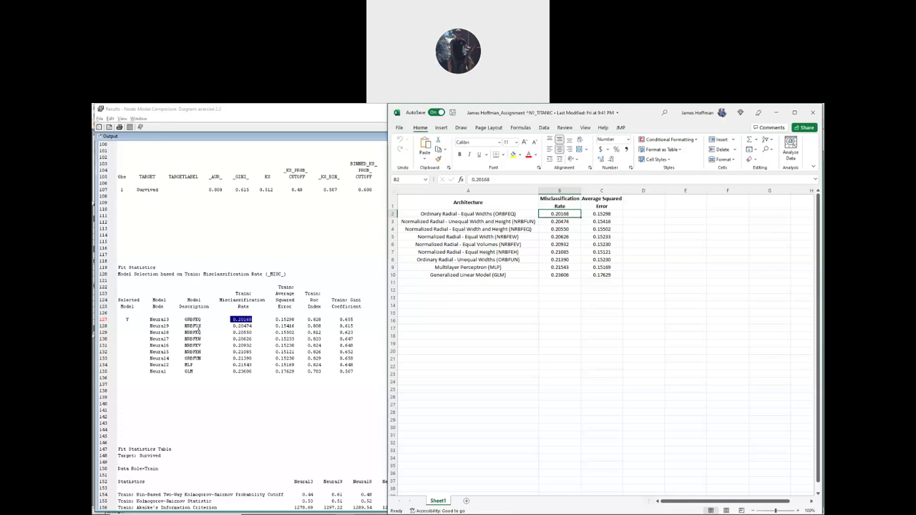
pyautogui.click(567, 222)
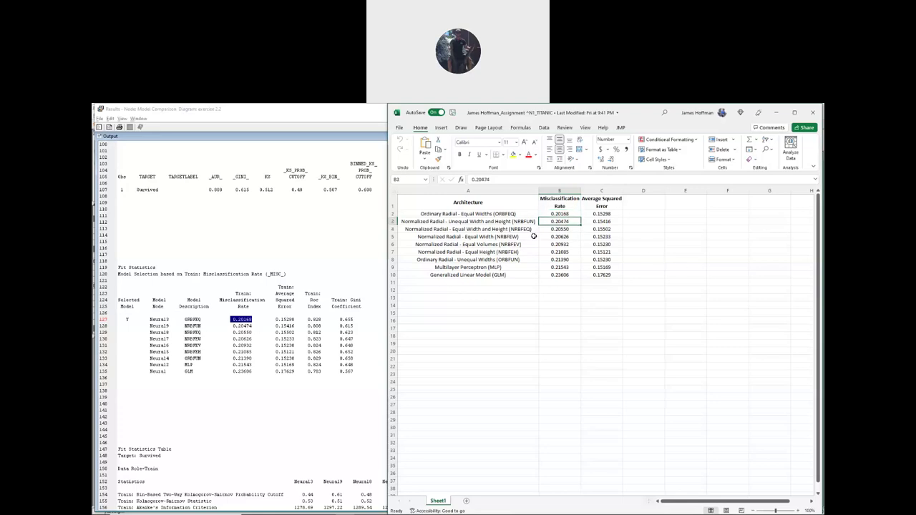
pyautogui.click(564, 229)
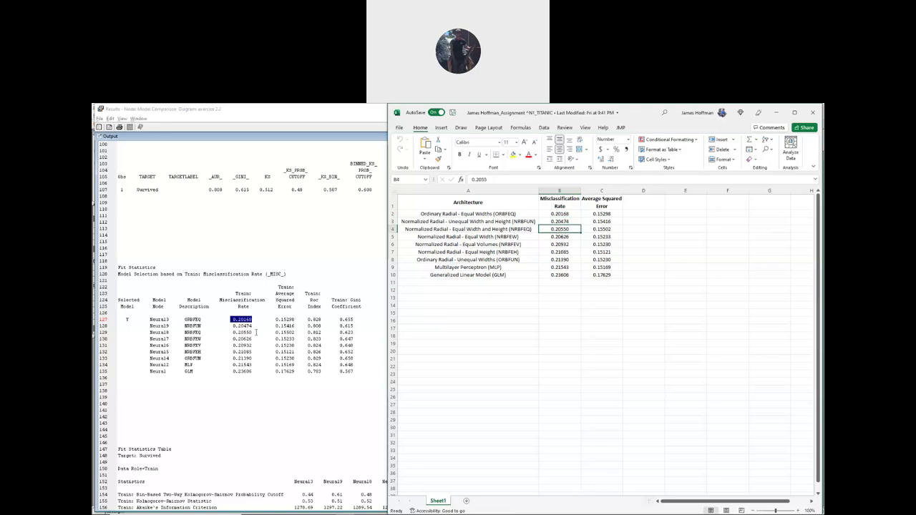
pyautogui.click(570, 238)
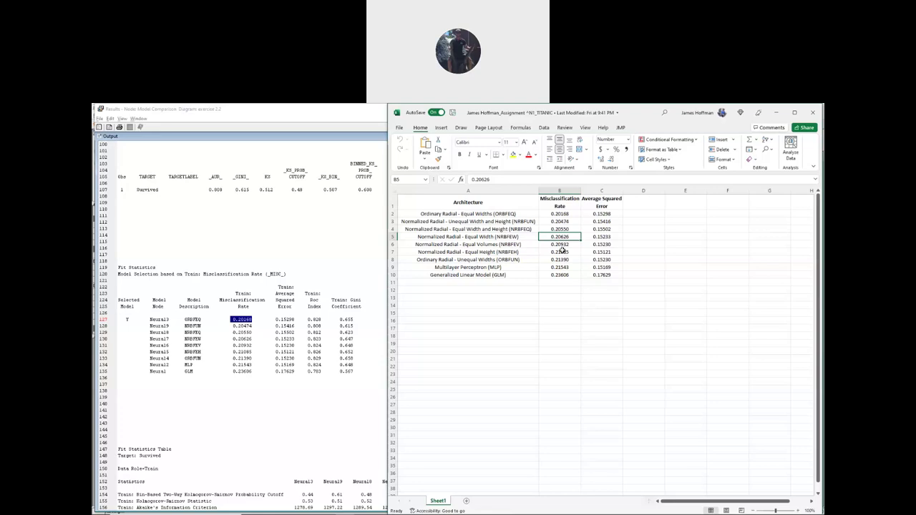
pyautogui.click(561, 245)
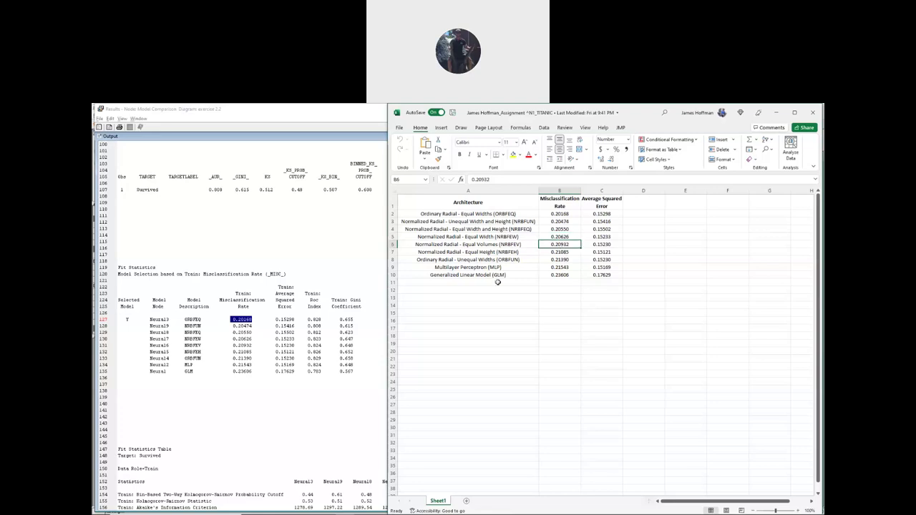
pyautogui.click(560, 252)
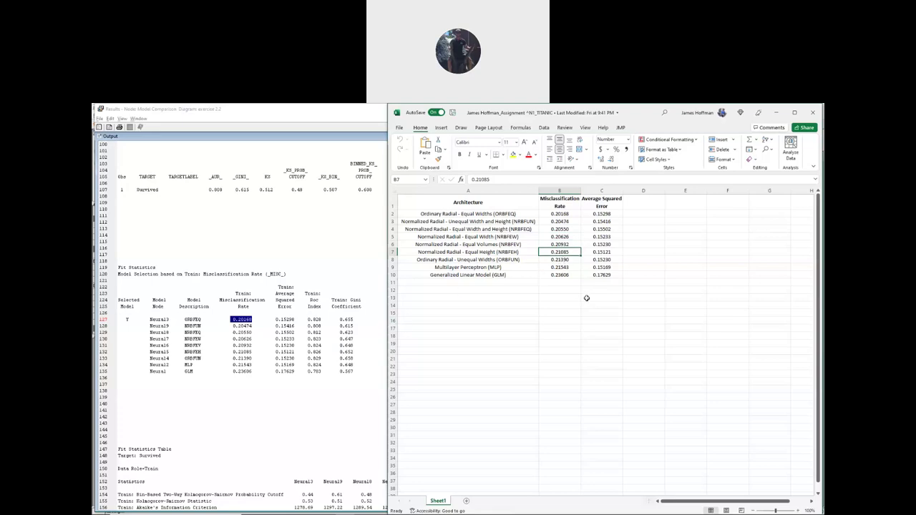
pyautogui.click(562, 260)
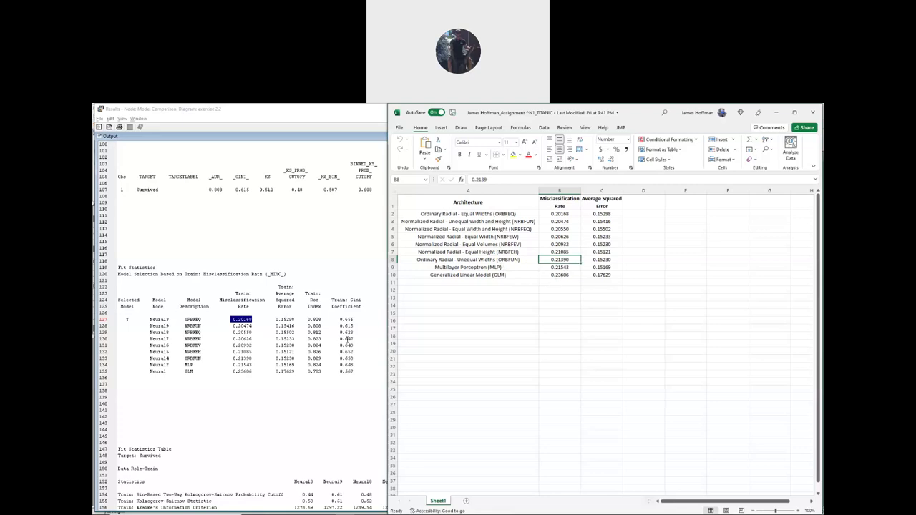
pyautogui.click(573, 267)
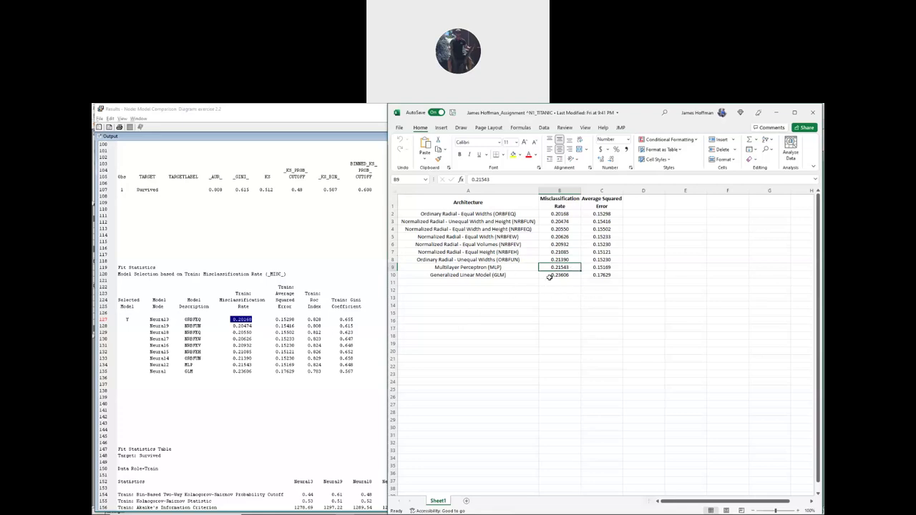
pyautogui.click(558, 275)
# - Compare ORBFEQ's average squared error 0.15298 in SAS with Excel cells C2 and C10
pyautogui.click(285, 313)
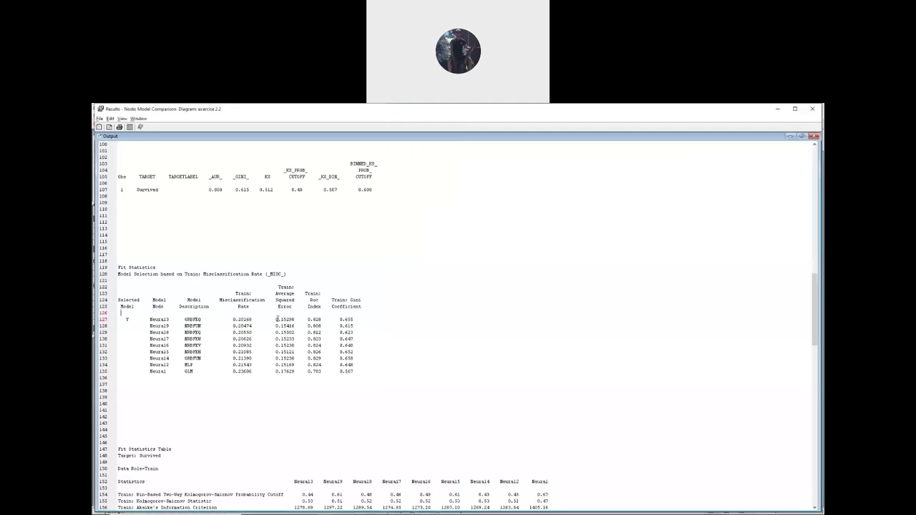
pyautogui.moveTo(275, 320); pyautogui.dragTo(295, 319)
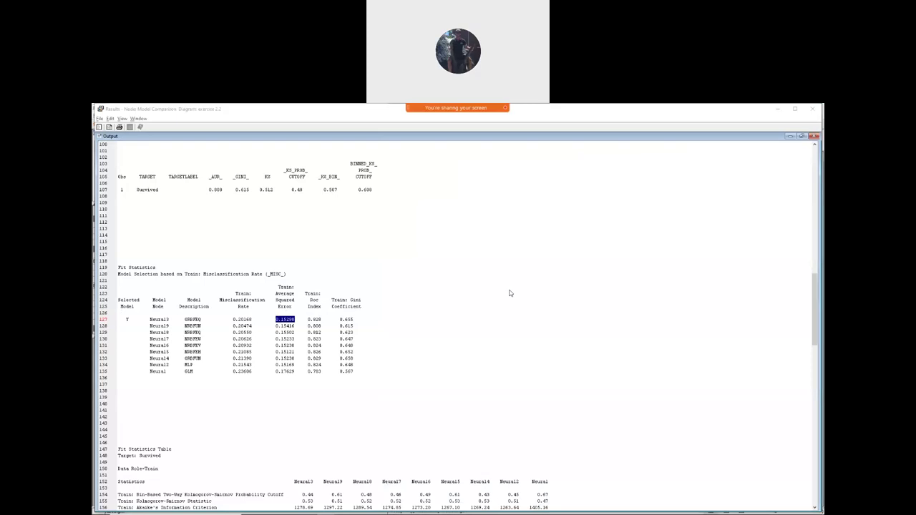
pyautogui.hotkey('alt', 'Tab')
pyautogui.press('Down')
pyautogui.press('Down')
pyautogui.press('Down')
pyautogui.press('Down')
pyautogui.hotkey('shift', 'Down')
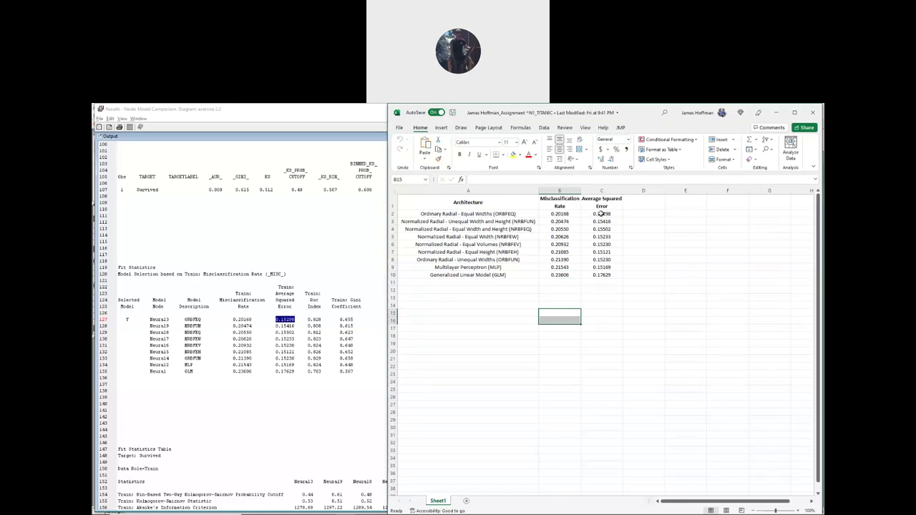
pyautogui.click(601, 214)
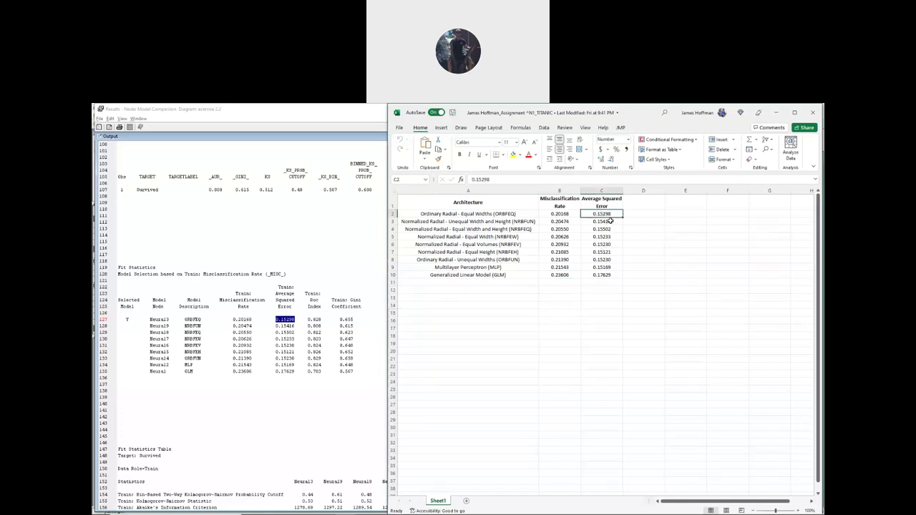
pyautogui.click(603, 278)
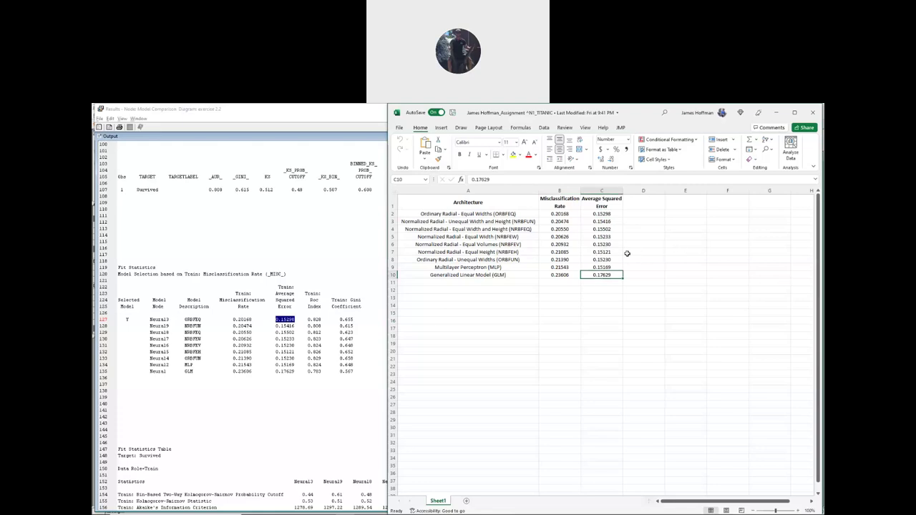
pyautogui.click(479, 204)
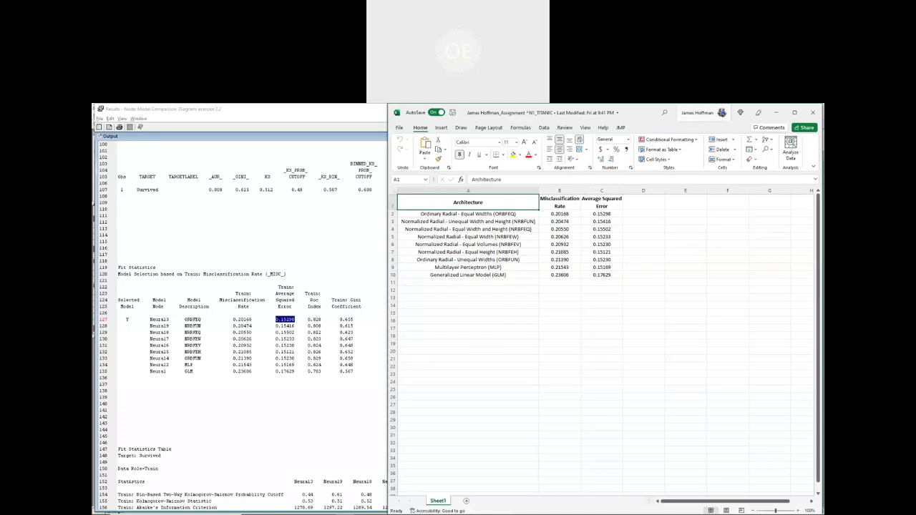
# - Minimize the Excel workbook and close the Model Comparison results
pyautogui.click(795, 112)
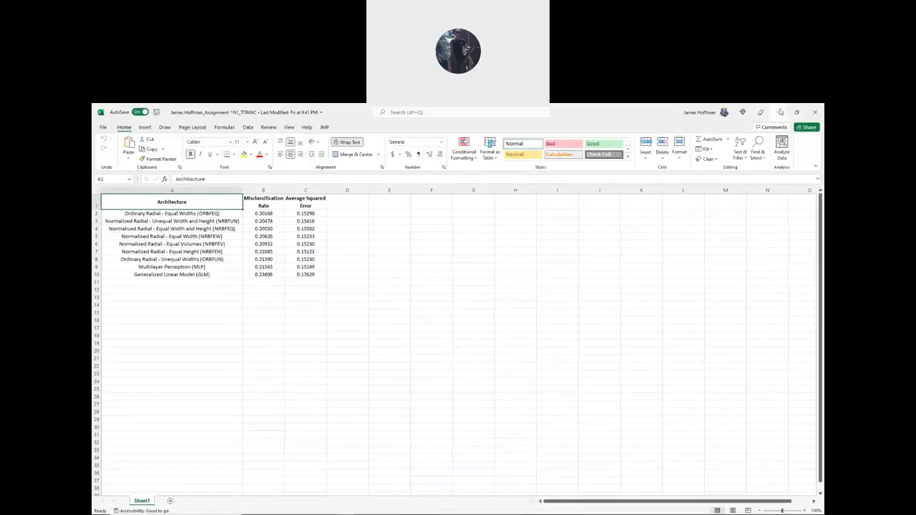
pyautogui.click(779, 113)
pyautogui.click(814, 108)
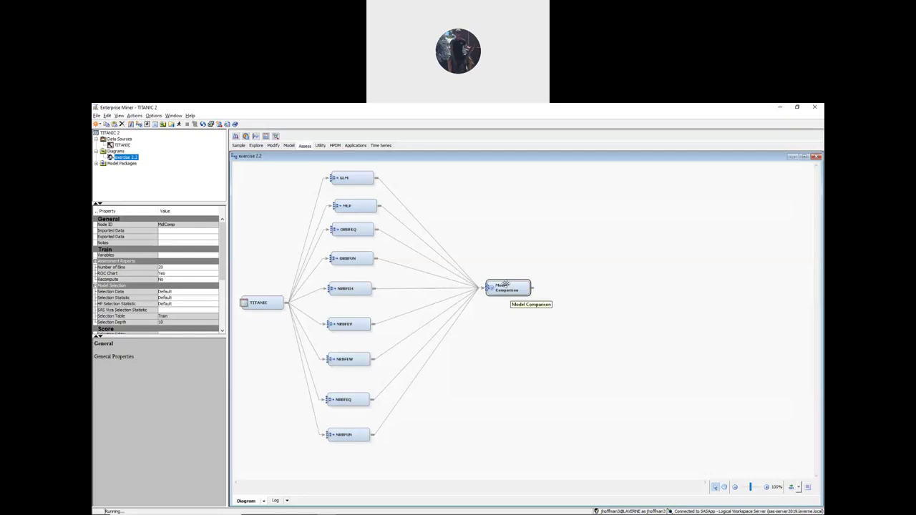
# - Start Create Model Package on Model Comparison and select the TITANIC .spk file name in Word
pyautogui.rightClick(505, 288)
pyautogui.click(552, 321)
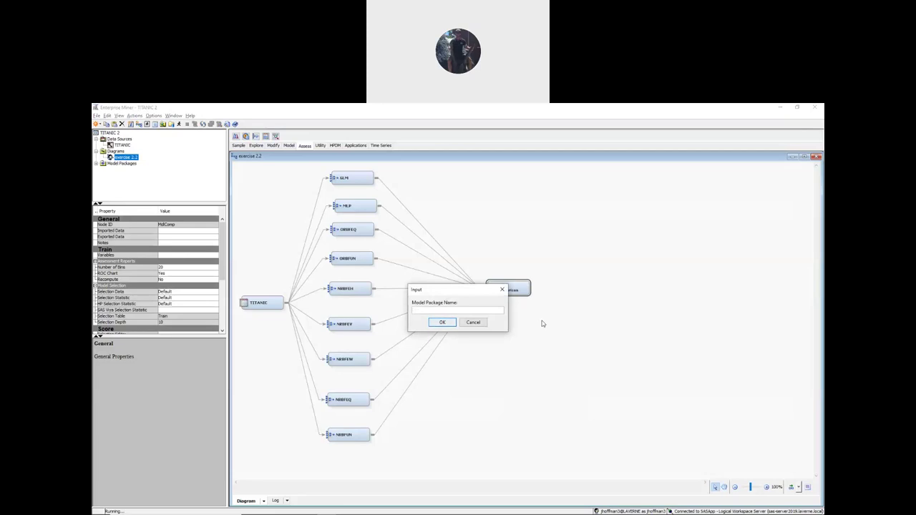
pyautogui.hotkey('alt', 'Tab')
pyautogui.press('Tab')
pyautogui.press('Tab')
pyautogui.press('Tab')
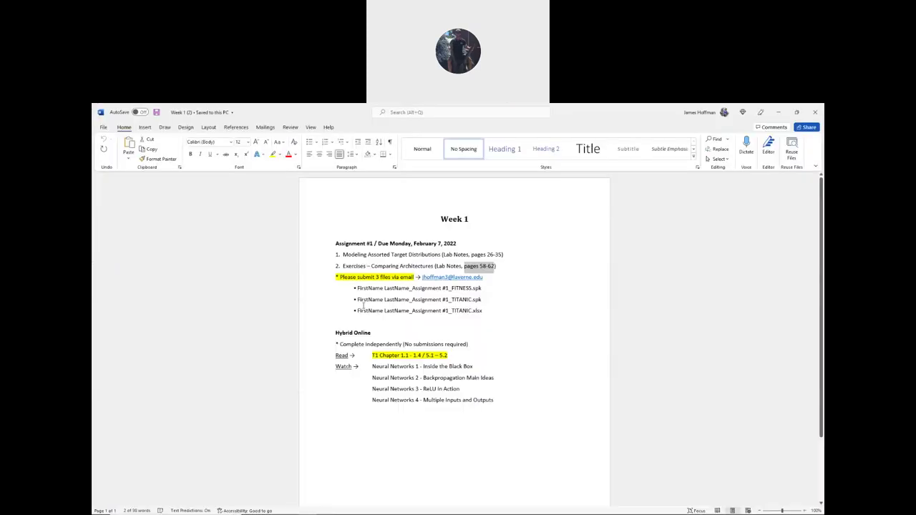
pyautogui.moveTo(354, 300); pyautogui.dragTo(471, 300)
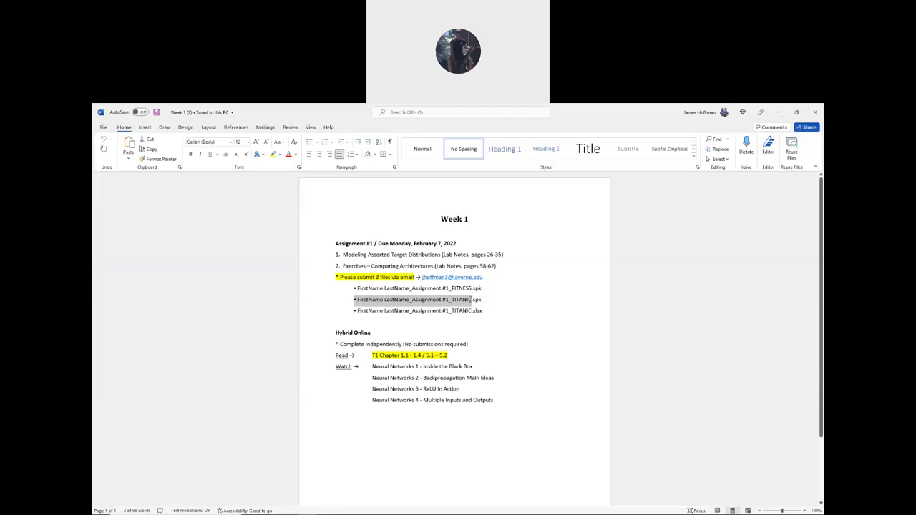
pyautogui.click(356, 300)
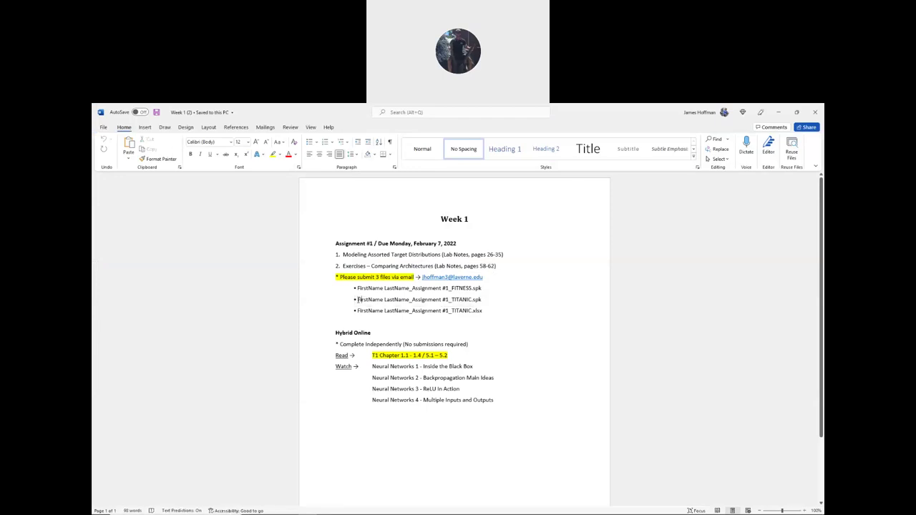
pyautogui.moveTo(355, 300); pyautogui.dragTo(472, 300)
pyautogui.hotkey('ctrl', 'c')
# - Name the package with the pasted TITANIC file name, replacing the placeholder with the student's name
pyautogui.hotkey('alt', 'Tab')
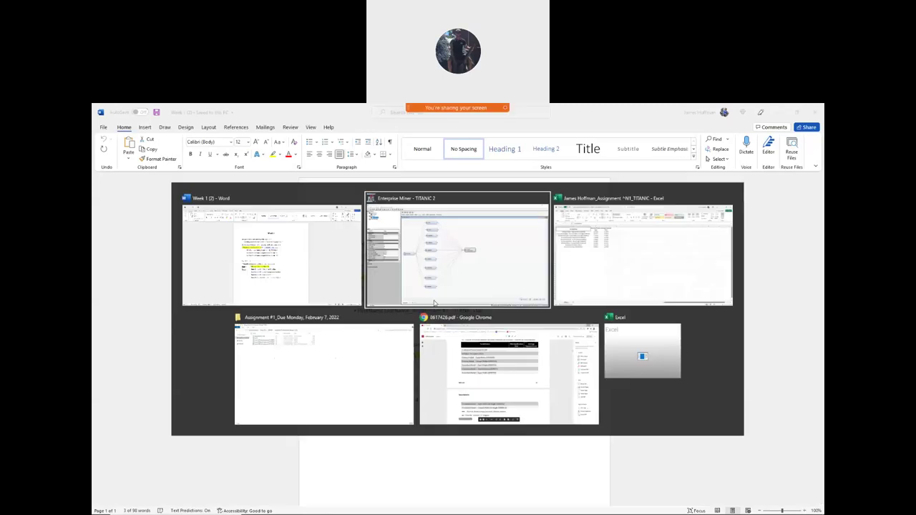
pyautogui.hotkey('ctrl', 'v')
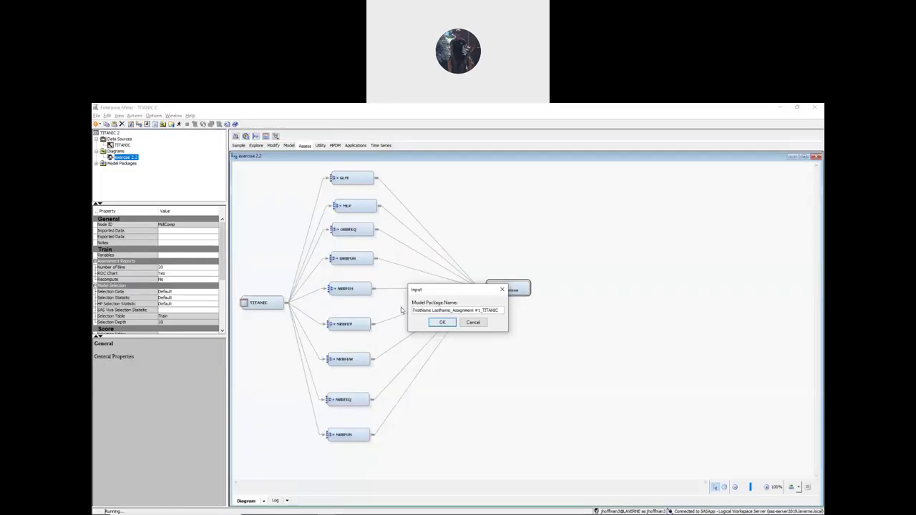
pyautogui.press('Home')
pyautogui.press('Delete')
pyautogui.press('Delete')
pyautogui.press('Delete')
pyautogui.press('Delete')
pyautogui.press('Delete')
pyautogui.press('Delete')
pyautogui.press('Delete')
pyautogui.press('Delete')
pyautogui.press('Delete')
pyautogui.press('Delete')
pyautogui.press('Delete')
pyautogui.press('Delete')
pyautogui.press('Delete')
pyautogui.press('Delete')
pyautogui.press('Delete')
pyautogui.press('Delete')
pyautogui.press('Delete')
pyautogui.press('Delete')
pyautogui.click(441, 323)
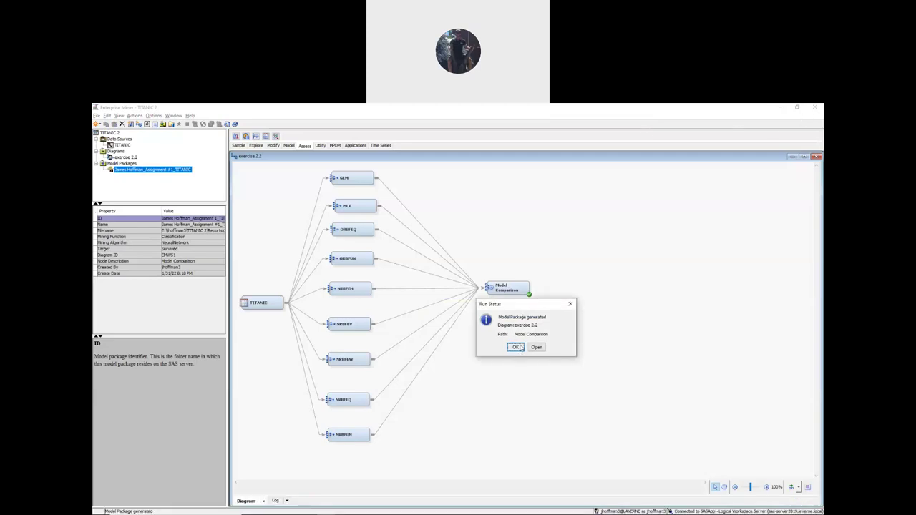
# - Dismiss the package-created message and choose to save the new model package as a file
pyautogui.click(518, 350)
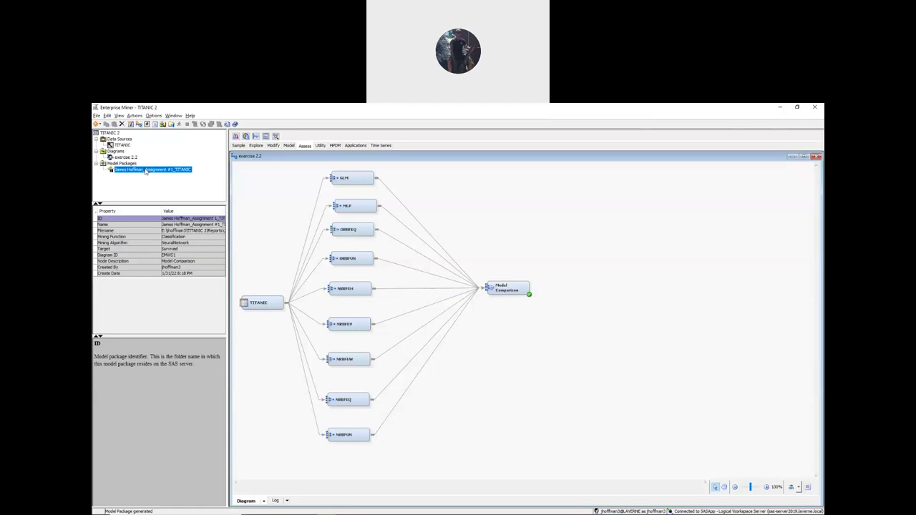
pyautogui.rightClick(149, 172)
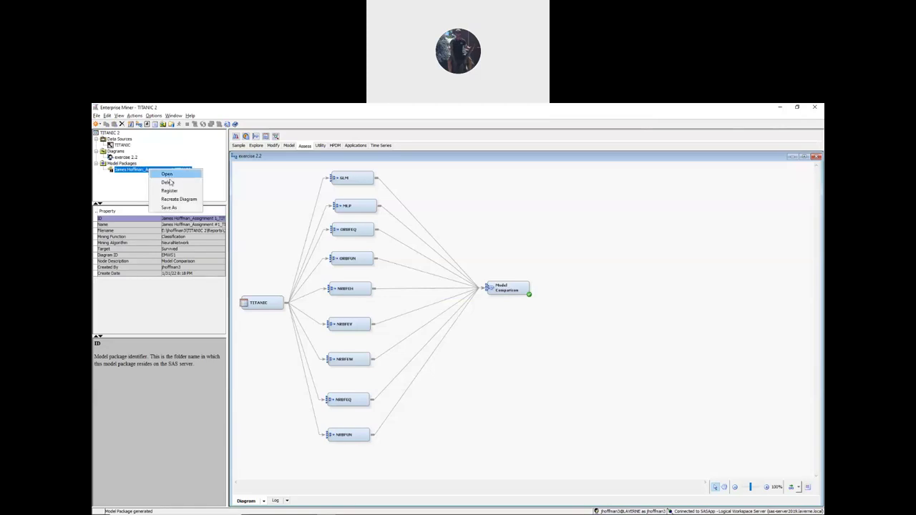
pyautogui.click(172, 207)
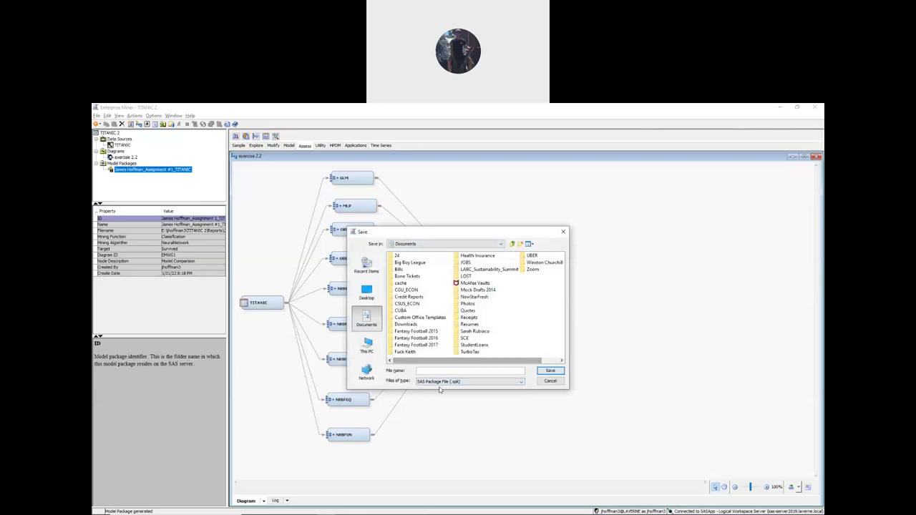
# - Save the package to the Desktop as the Assignment #1_TITANIC .spk file with the student's name
pyautogui.click(424, 244)
pyautogui.scroll(3, 429, 265)
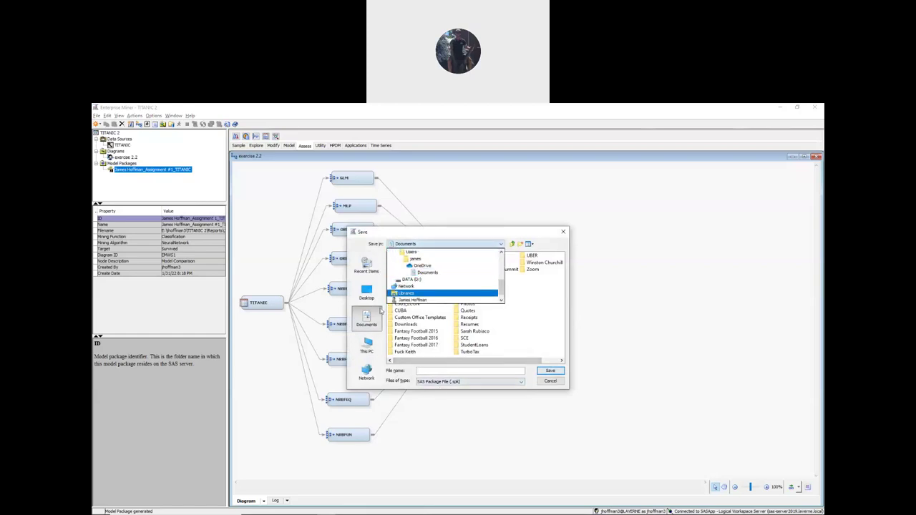
pyautogui.click(426, 297)
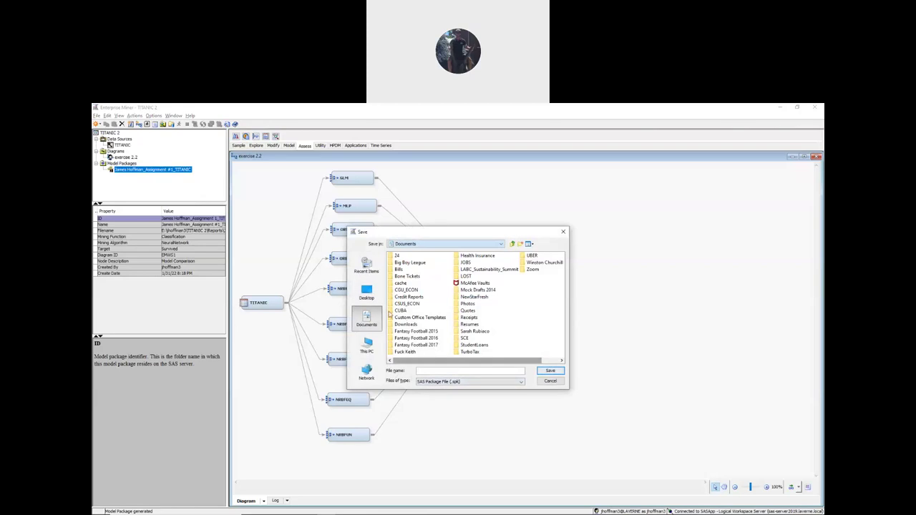
pyautogui.click(367, 292)
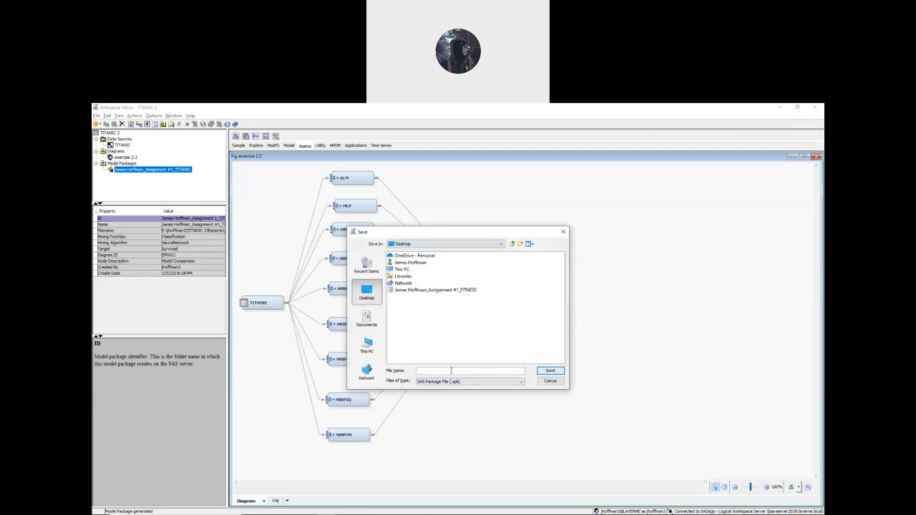
pyautogui.write('Firstname Lastname_Assignment #1_TITANIC')
pyautogui.press('BackSpace')
pyautogui.press('BackSpace')
pyautogui.press('BackSpace')
pyautogui.press('BackSpace')
pyautogui.press('BackSpace')
pyautogui.press('BackSpace')
pyautogui.press('BackSpace')
pyautogui.press('BackSpace')
pyautogui.press('BackSpace')
pyautogui.press('BackSpace')
pyautogui.press('BackSpace')
pyautogui.press('BackSpace')
pyautogui.press('BackSpace')
pyautogui.press('BackSpace')
pyautogui.press('BackSpace')
pyautogui.press('BackSpace')
pyautogui.press('BackSpace')
pyautogui.press('BackSpace')
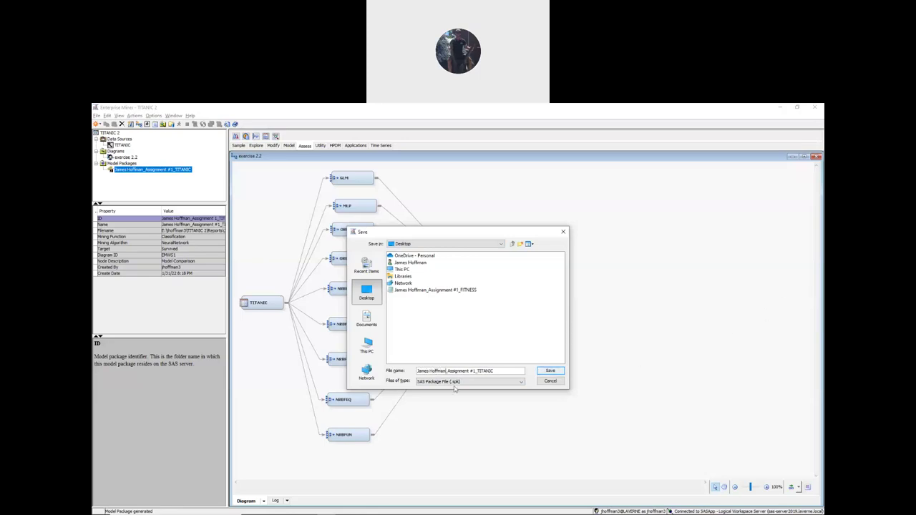
pyautogui.click(550, 371)
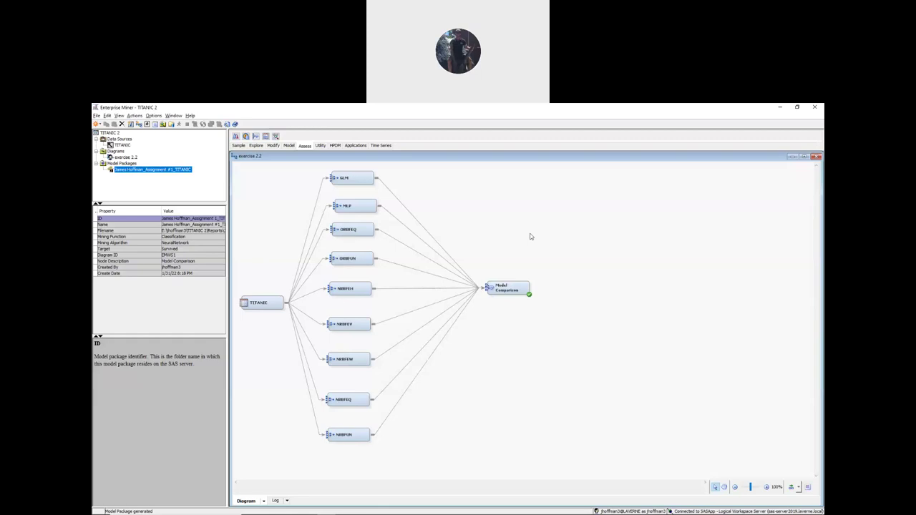
# - Cycle to the Excel comparison workbook, then bring the Week 1 Word assignment sheet forward
pyautogui.hotkey('alt', 'Tab')
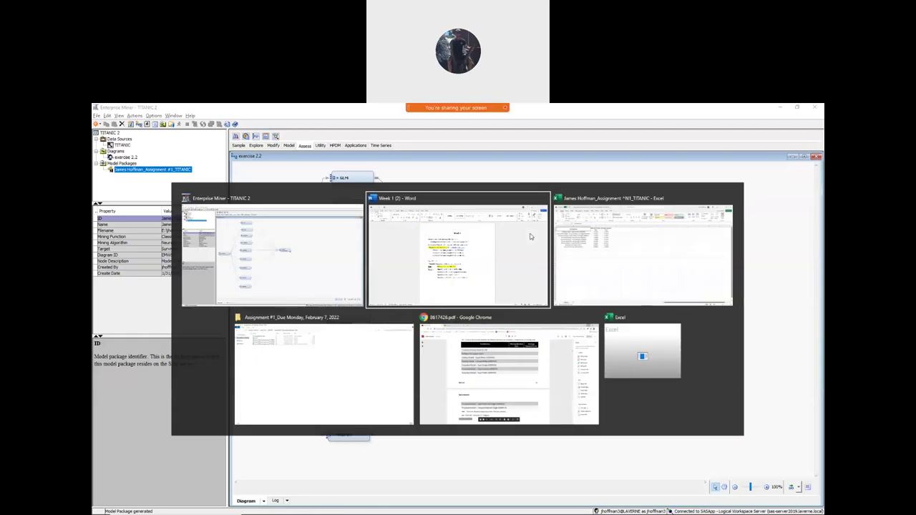
pyautogui.hotkey('alt', 'Tab')
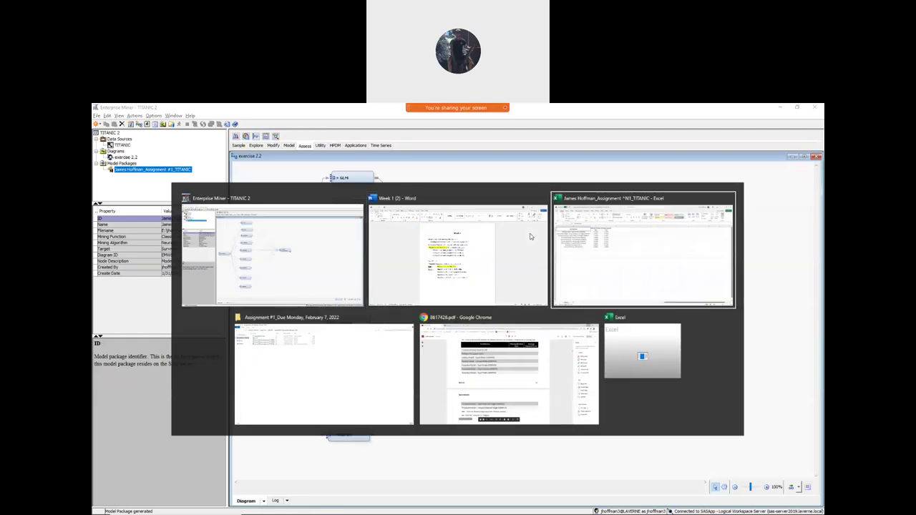
pyautogui.hotkey('alt', 'Tab')
pyautogui.hotkey('alt', 'Tab')
pyautogui.hotkey('alt', 'Tab')
pyautogui.hotkey('alt', 'Tab')
pyautogui.hotkey('alt', 'Tab')
pyautogui.hotkey('alt', 'Tab')
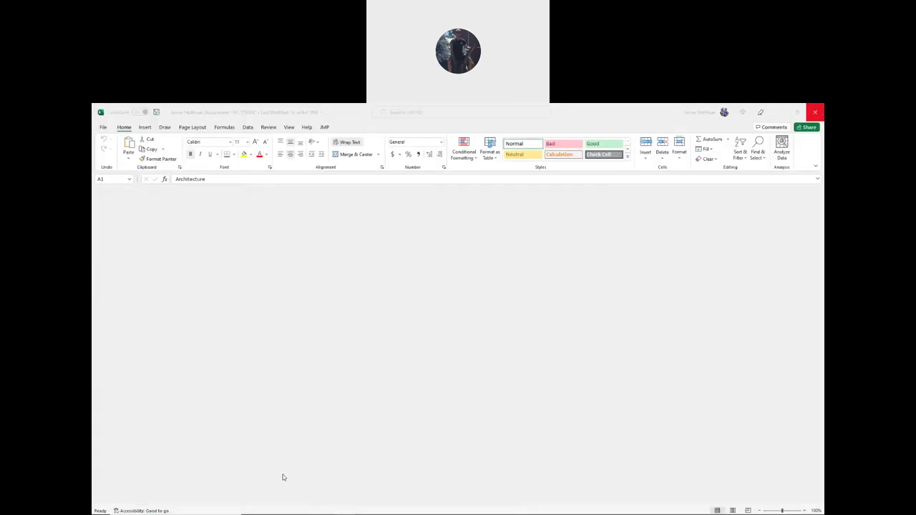
pyautogui.click(325, 507)
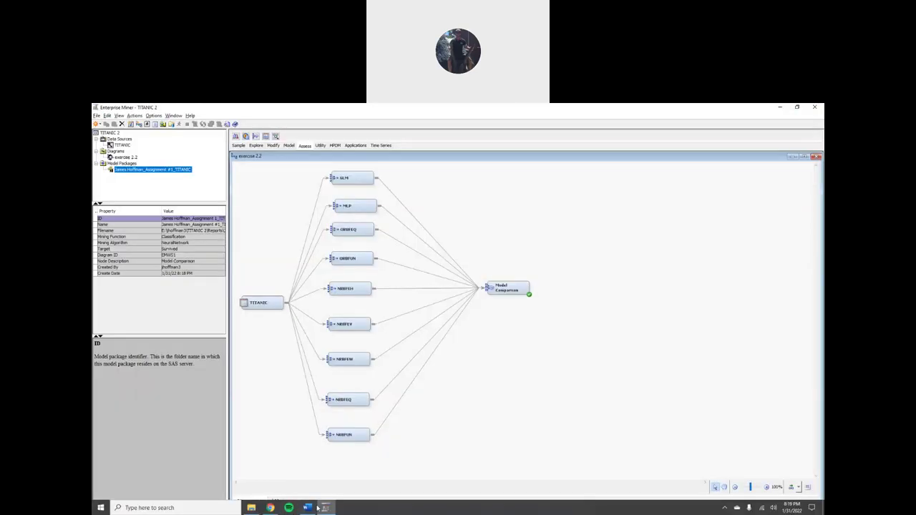
pyautogui.click(307, 508)
pyautogui.click(409, 256)
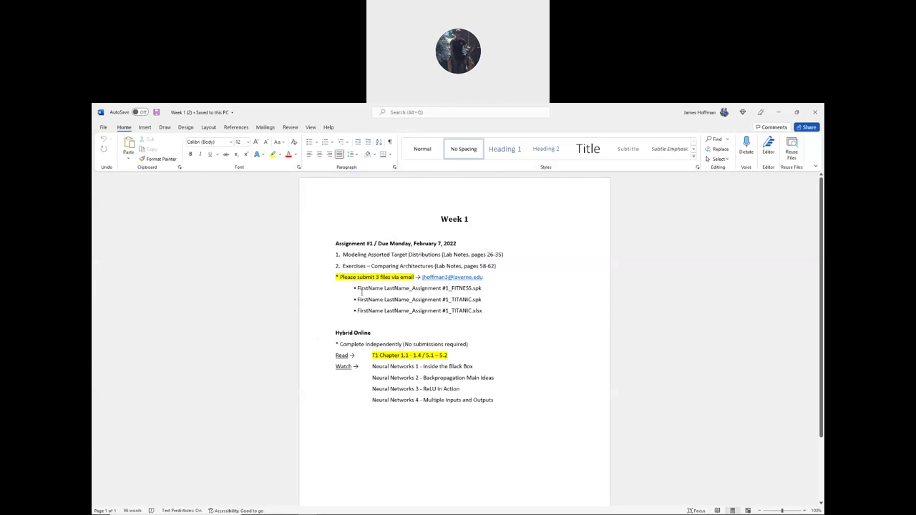
# - Review the FITNESS.spk and TITANIC.spk file name lines, then open TITANIC.xlsx from the assignment folder
pyautogui.moveTo(357, 288); pyautogui.dragTo(484, 287)
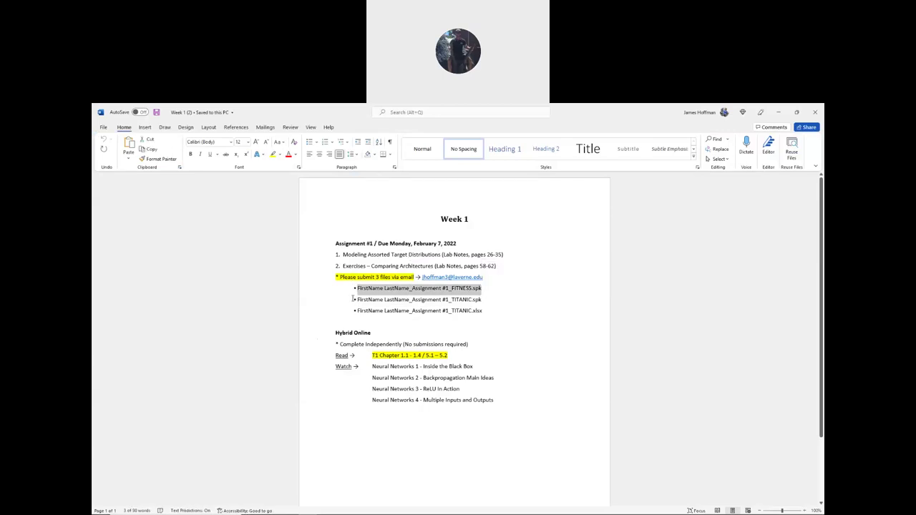
pyautogui.moveTo(365, 299); pyautogui.dragTo(483, 300)
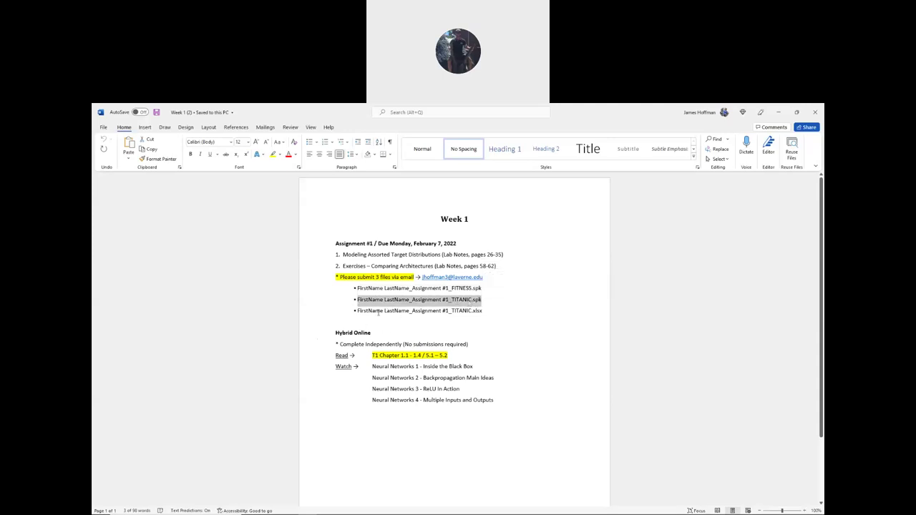
pyautogui.moveTo(251, 512)
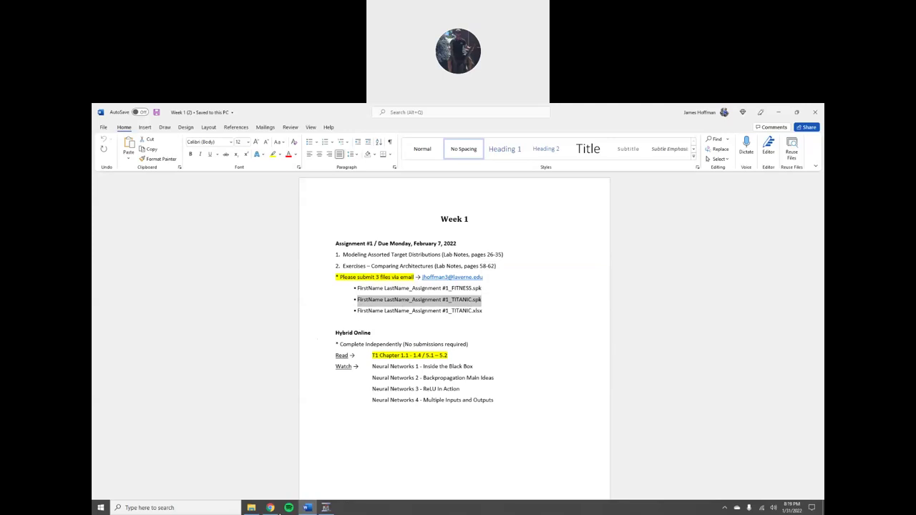
pyautogui.click(256, 509)
pyautogui.doubleClick(224, 185)
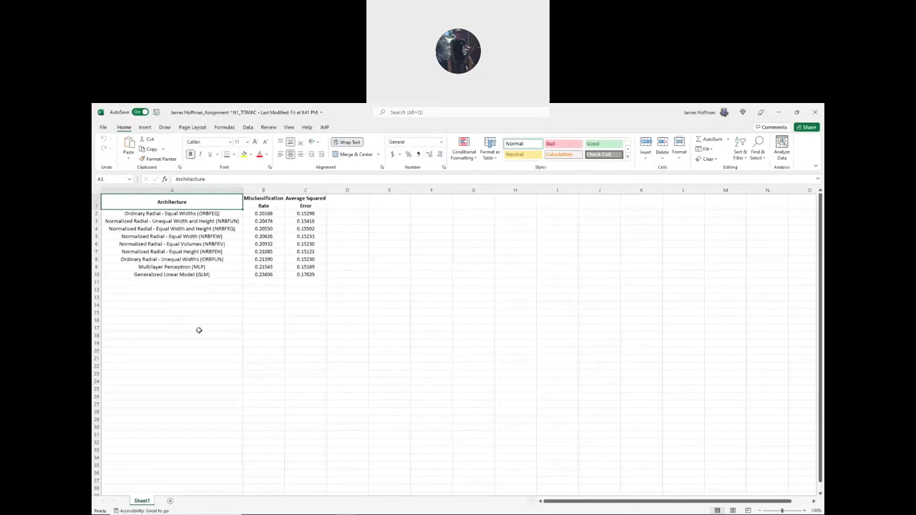
# - Review the TITANIC workbook's architecture, Misclassification Rate and Average Squared Error columns, then close Excel
pyautogui.click(203, 214)
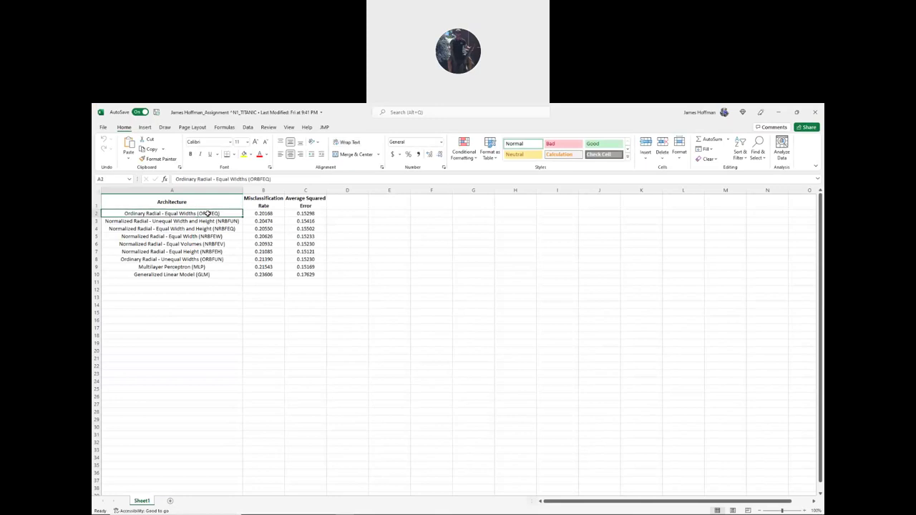
pyautogui.click(272, 203)
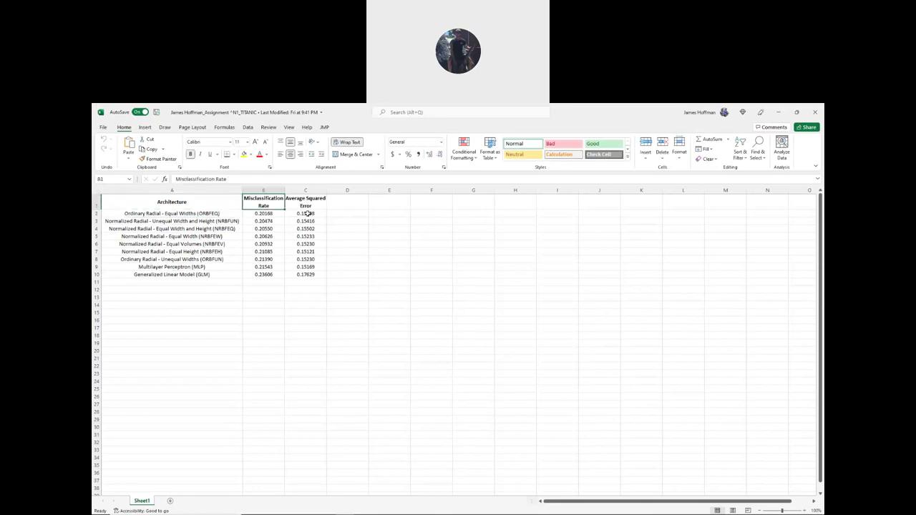
pyautogui.click(315, 205)
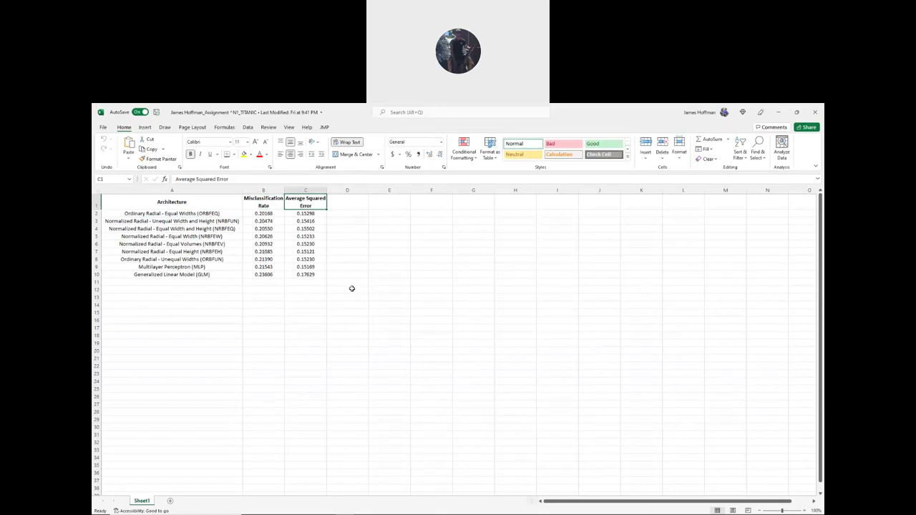
pyautogui.click(815, 112)
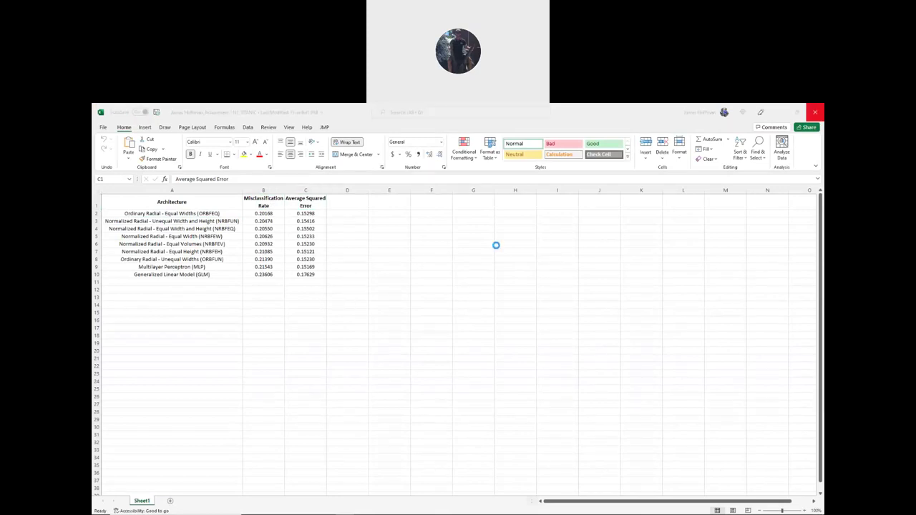
# - Bring back the Week 1 Word sheet and highlight the three required submission files, including TITANIC.xlsx
pyautogui.click(307, 509)
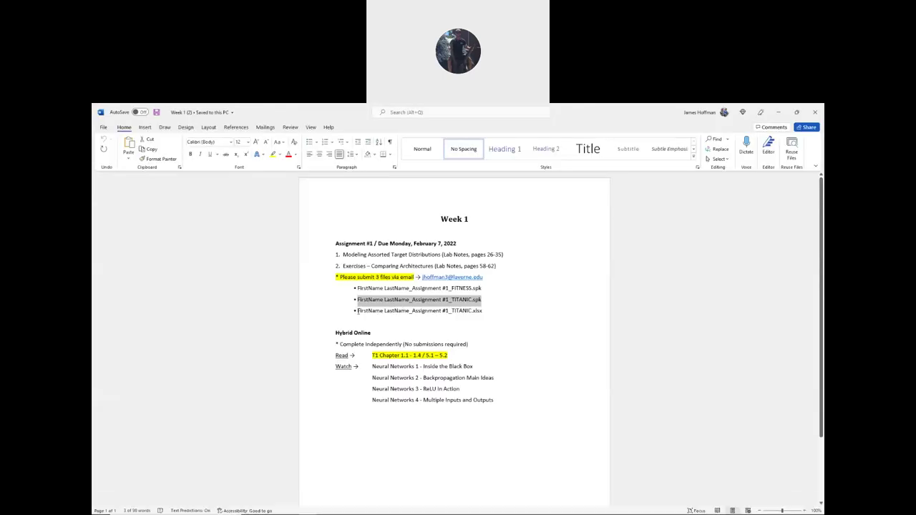
pyautogui.moveTo(357, 312); pyautogui.dragTo(484, 312)
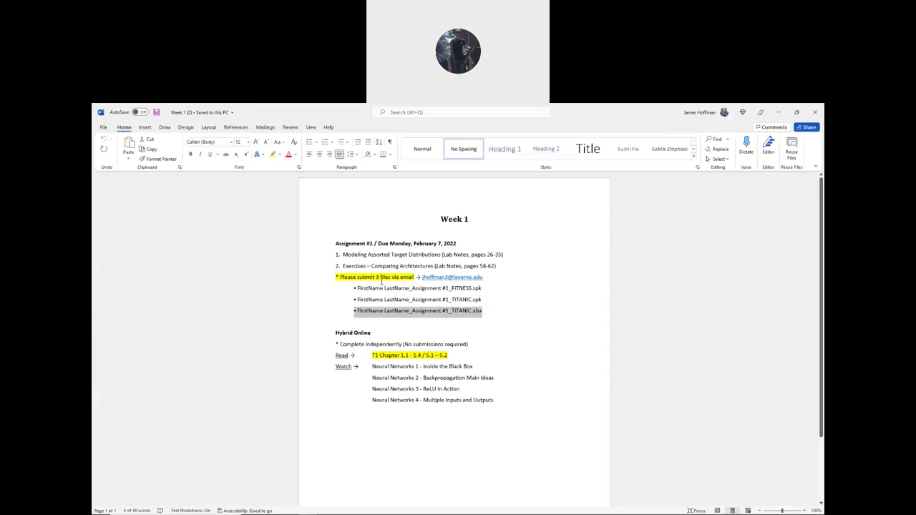
pyautogui.moveTo(354, 287); pyautogui.dragTo(486, 314)
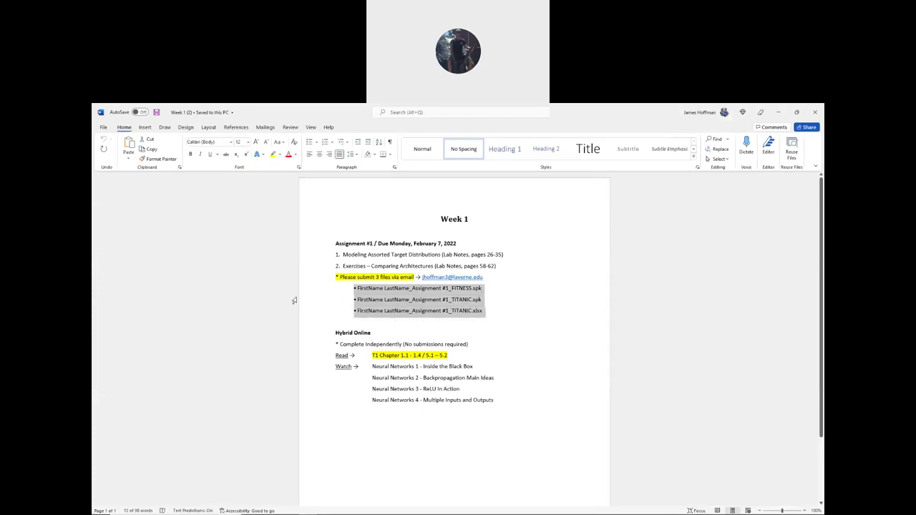
pyautogui.click(484, 317)
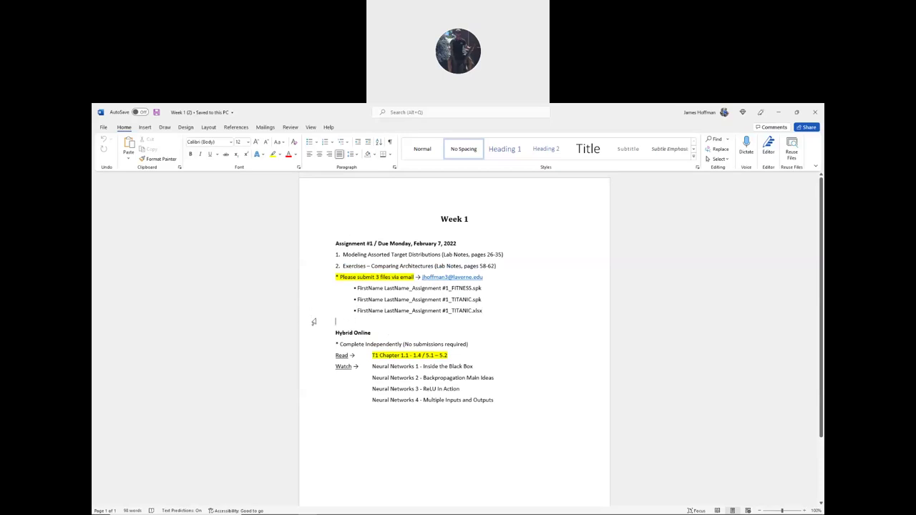
# - Go to the Hybrid Online section and pick out the T1 entry on the Read line
pyautogui.click(334, 334)
pyautogui.doubleClick(375, 356)
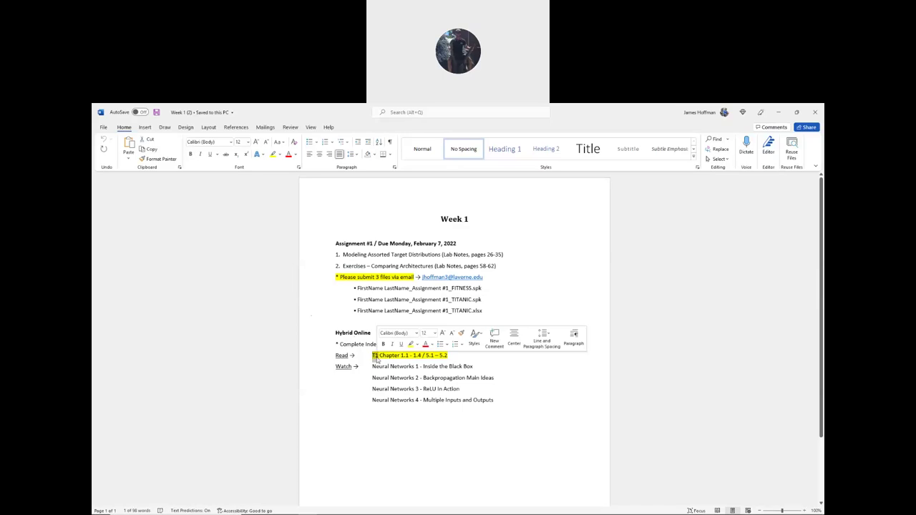
pyautogui.hotkey('alt', 'Tab')
pyautogui.hotkey('alt', 'Tab')
pyautogui.hotkey('alt', 'Tab')
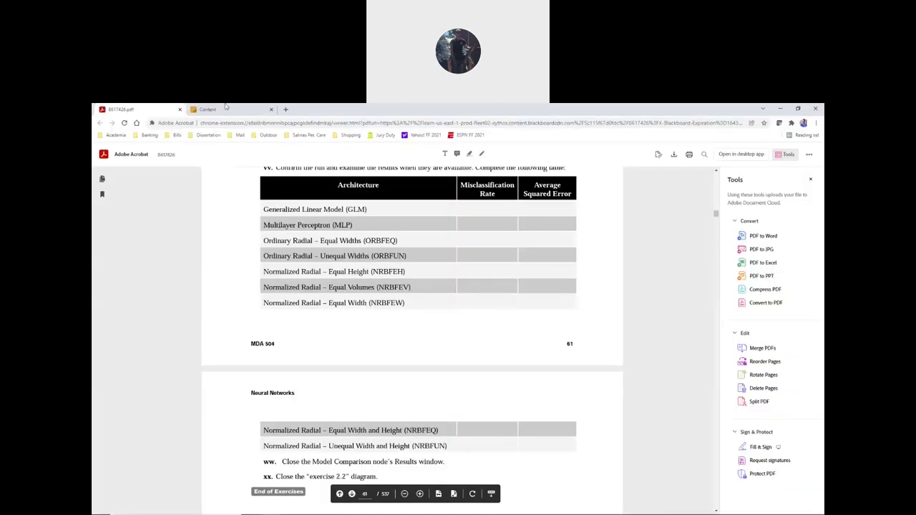
# - Open Blackboard's Course Texts list and launch the T1 Neural Networks and Deep Learning PDF
pyautogui.click(215, 109)
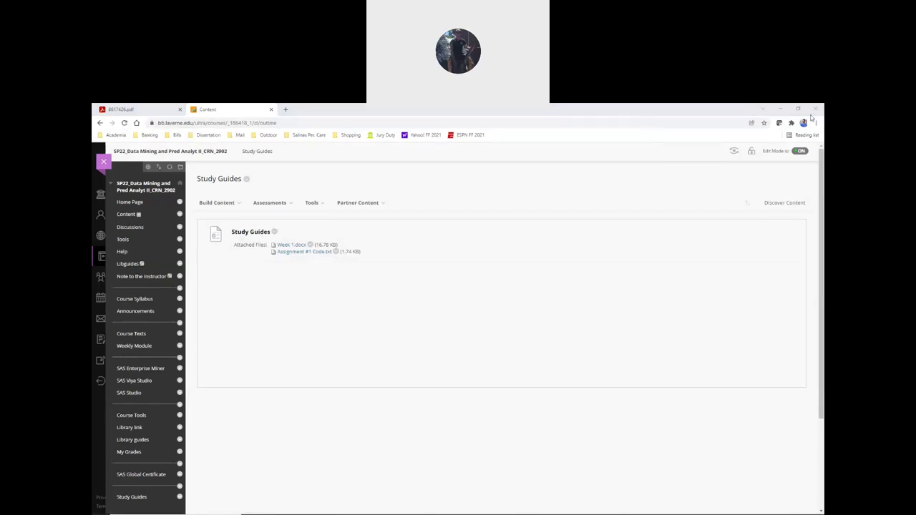
pyautogui.click(665, 152)
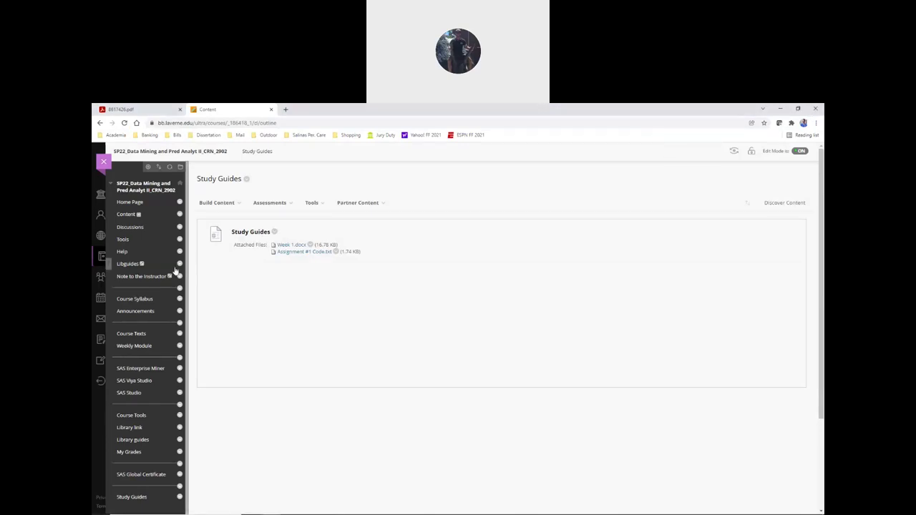
pyautogui.click(138, 335)
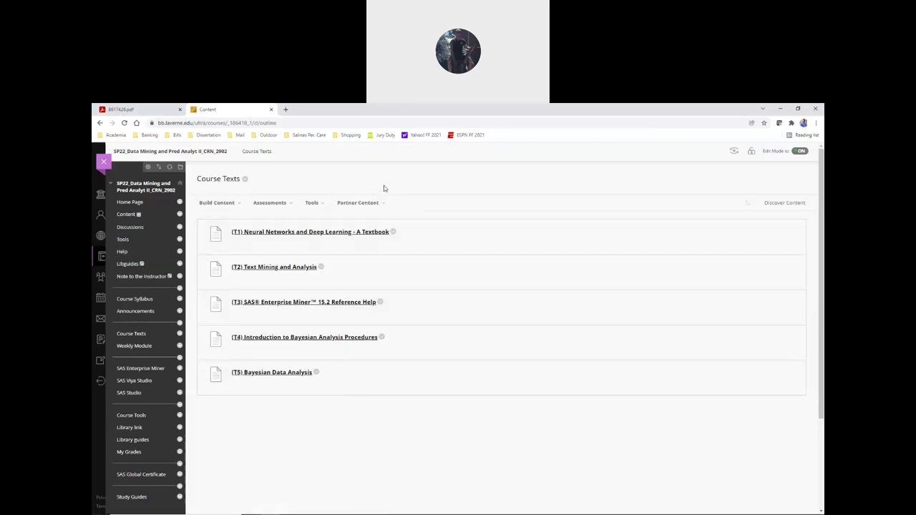
pyautogui.click(254, 233)
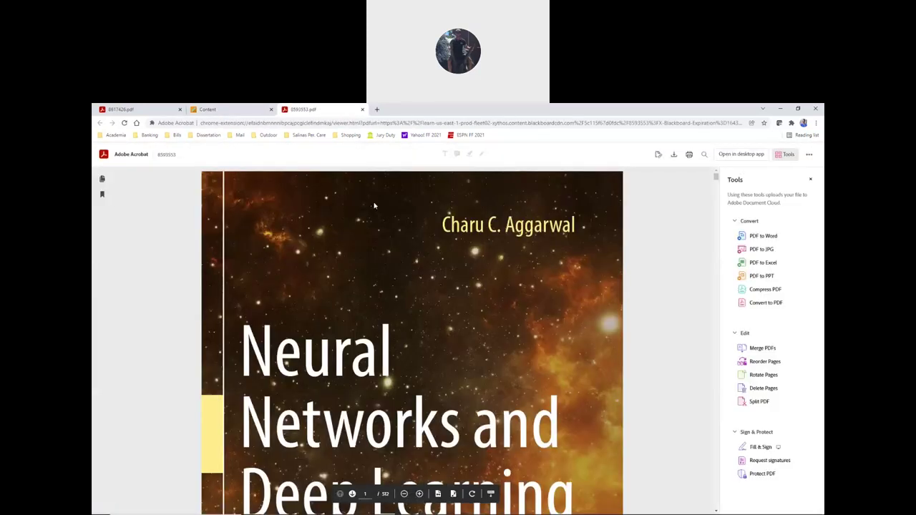
# - On the Week 1 sheet, highlight the assigned chapter range 1.1 – 1.4
pyautogui.hotkey('alt', 'Tab')
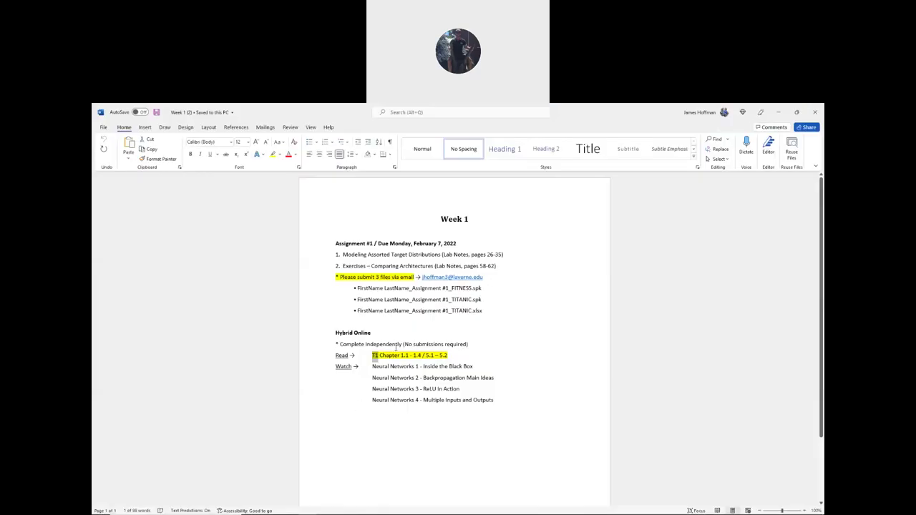
pyautogui.click(396, 345)
pyautogui.scroll(-1, 401, 341)
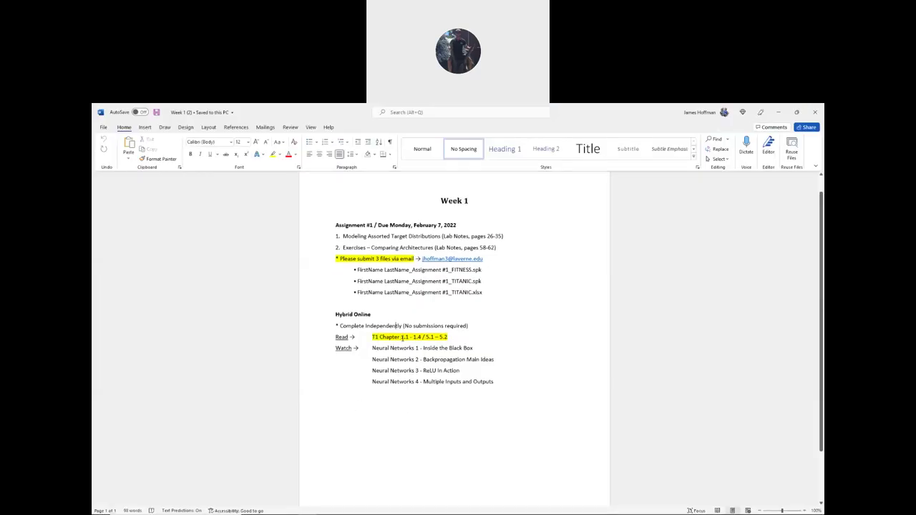
pyautogui.moveTo(401, 337); pyautogui.dragTo(422, 341)
pyautogui.scroll(1, 341, 323)
# - Skim the textbook's preface and Contents, jump to section 1.1 Introduction, then return to Word
pyautogui.hotkey('alt', 'Tab')
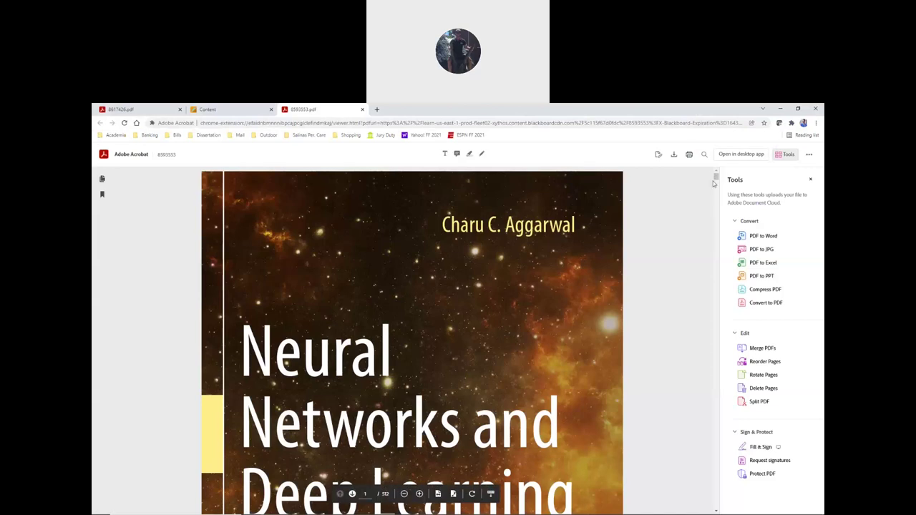
pyautogui.moveTo(717, 178); pyautogui.dragTo(716, 182)
pyautogui.scroll(-15, 284, 221)
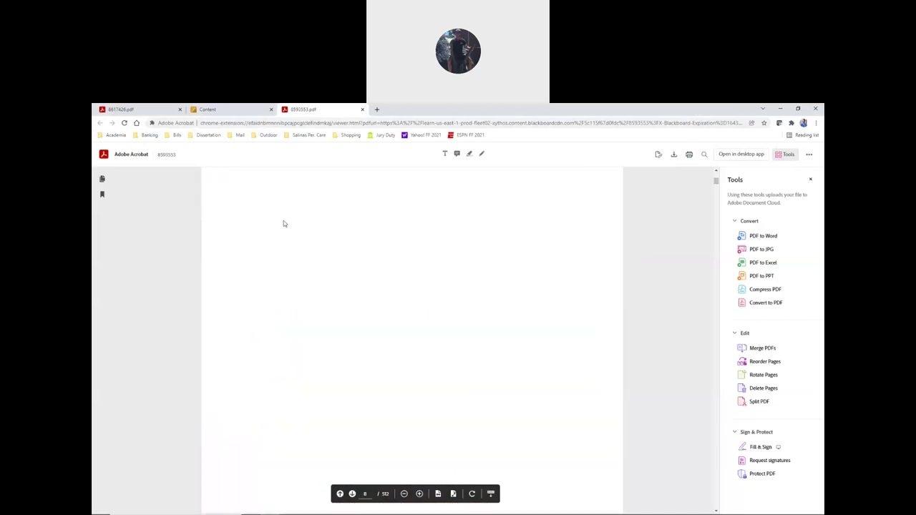
pyautogui.scroll(-12, 301, 279)
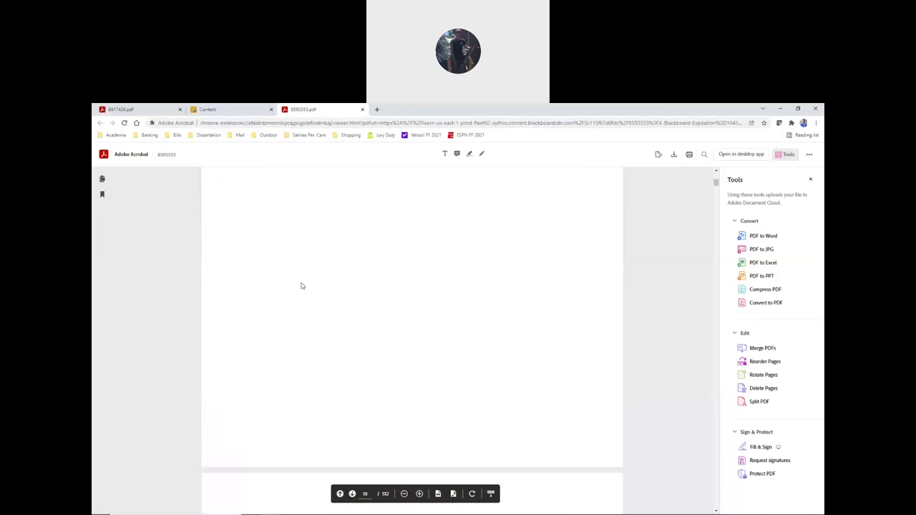
pyautogui.scroll(6, 282, 275)
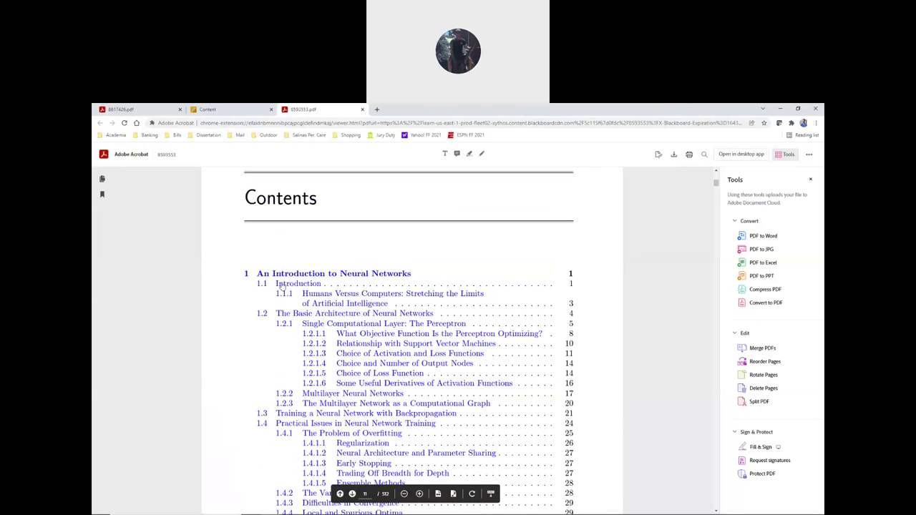
pyautogui.click(281, 285)
pyautogui.scroll(1, 255, 261)
pyautogui.scroll(-8, 245, 252)
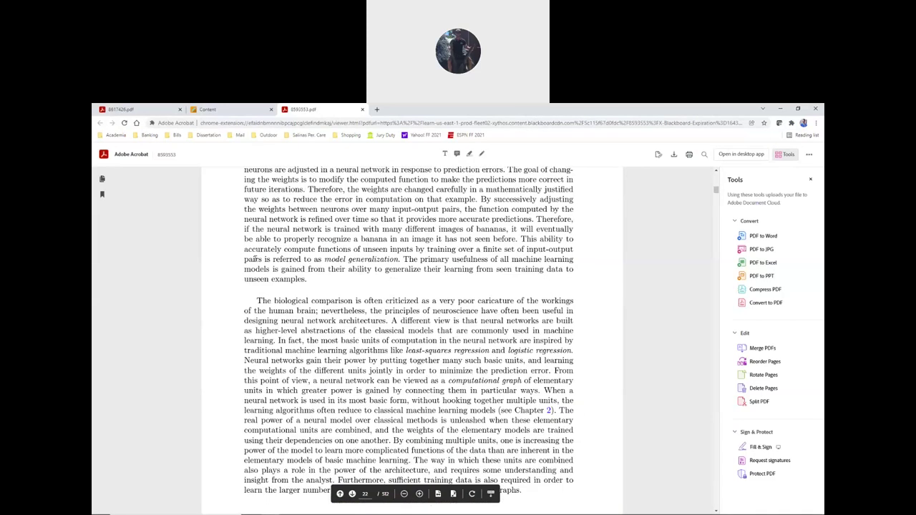
pyautogui.hotkey('alt', 'Tab')
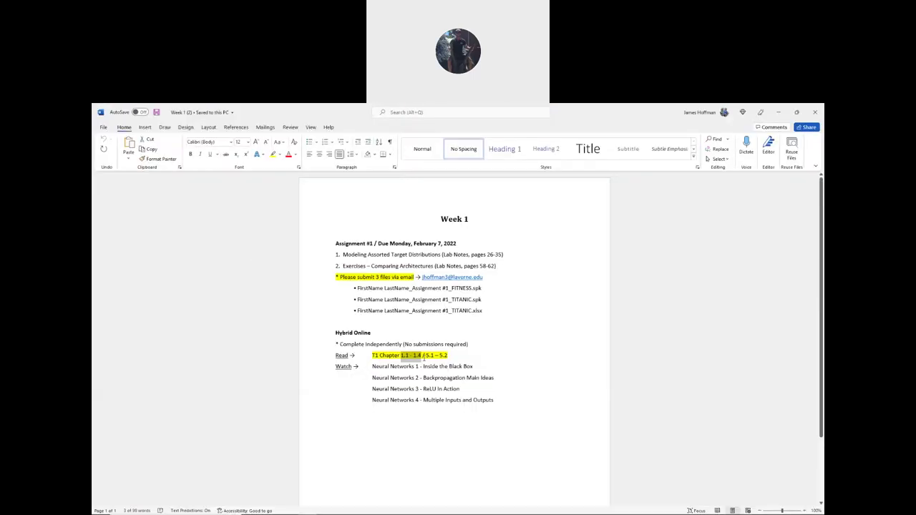
# - Highlight the 5.1 – 5.2 reading range on the Read line, then switch back to the textbook
pyautogui.moveTo(425, 356); pyautogui.dragTo(448, 356)
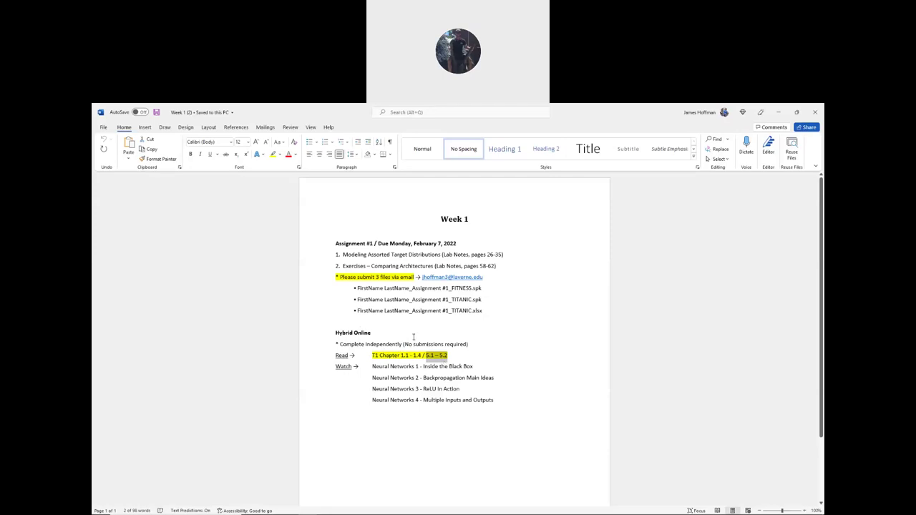
pyautogui.hotkey('alt', 'Tab')
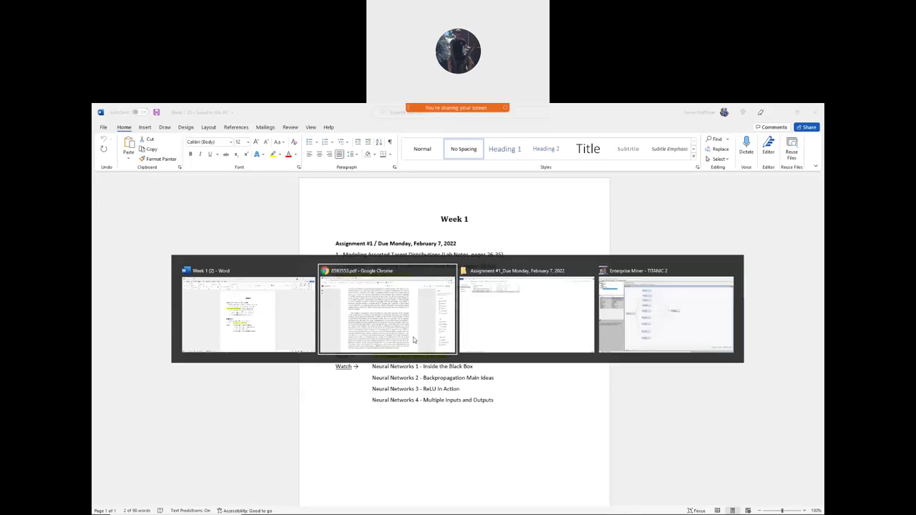
# - Scroll down through the textbook's Contents to locate Chapter 5
pyautogui.scroll(-3, 663, 326)
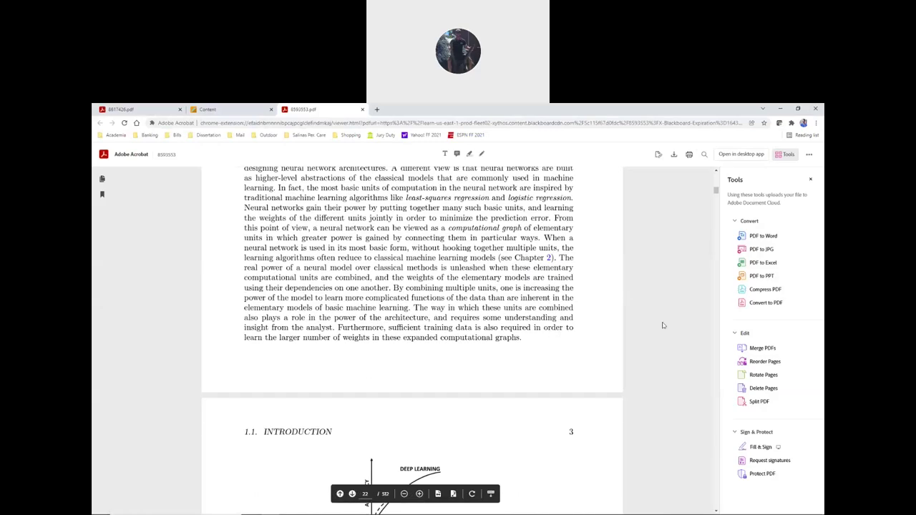
pyautogui.moveTo(718, 191); pyautogui.dragTo(716, 176)
pyautogui.scroll(-15, 233, 299)
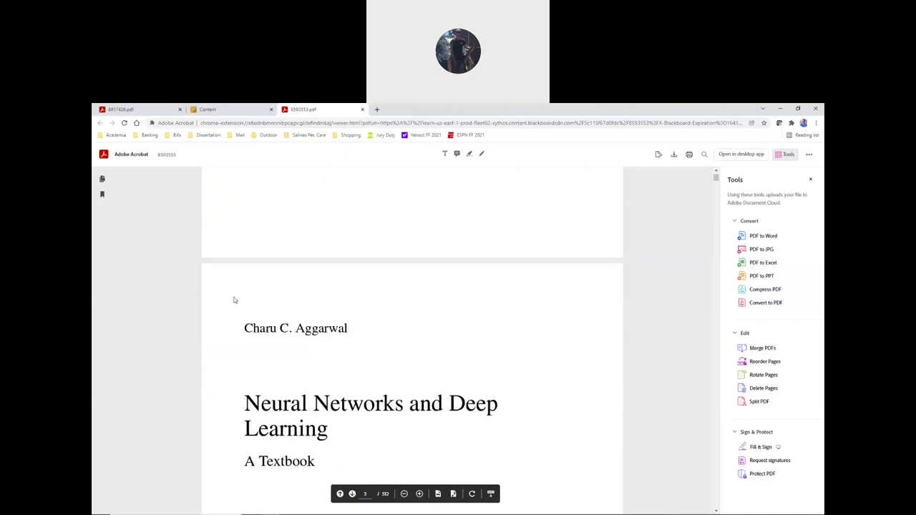
pyautogui.scroll(-12, 237, 294)
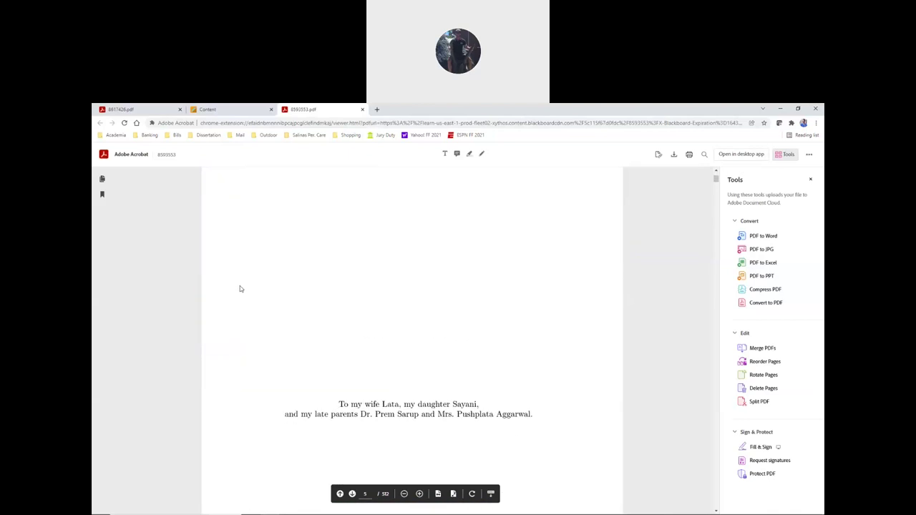
pyautogui.scroll(-12, 241, 287)
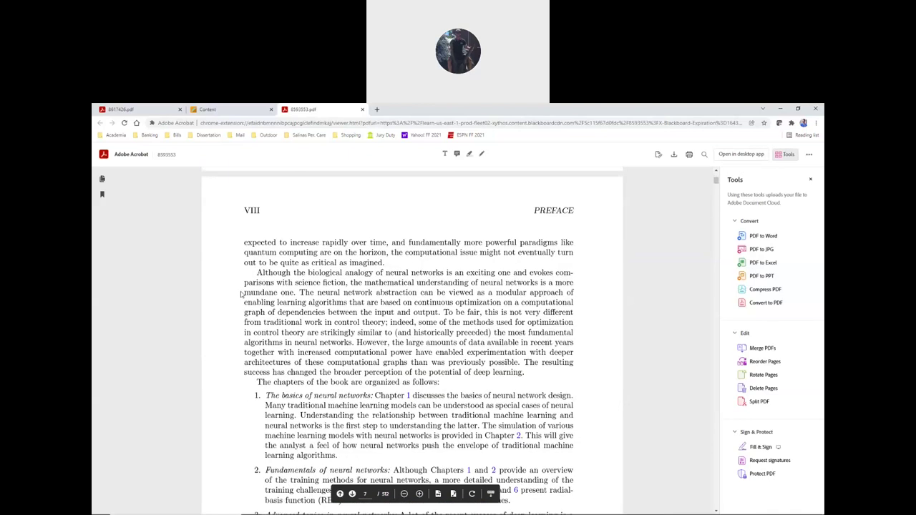
pyautogui.scroll(-12, 243, 297)
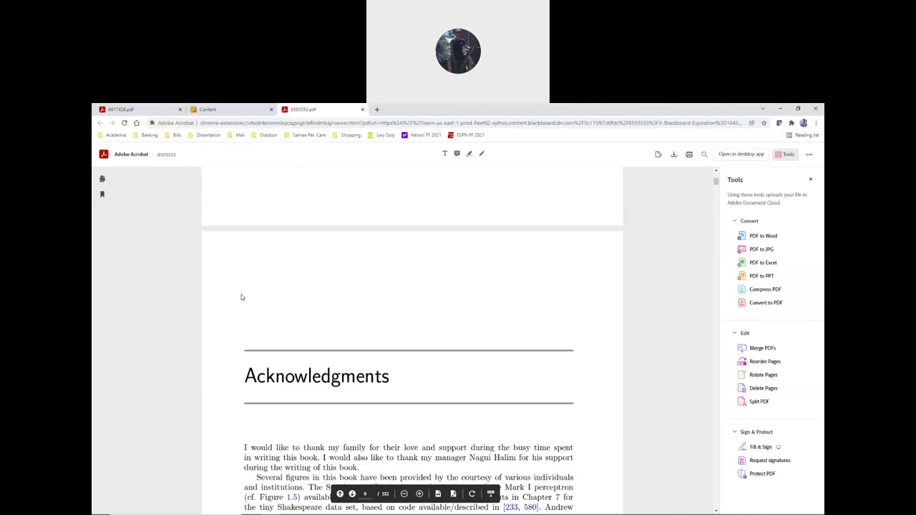
pyautogui.scroll(-12, 324, 303)
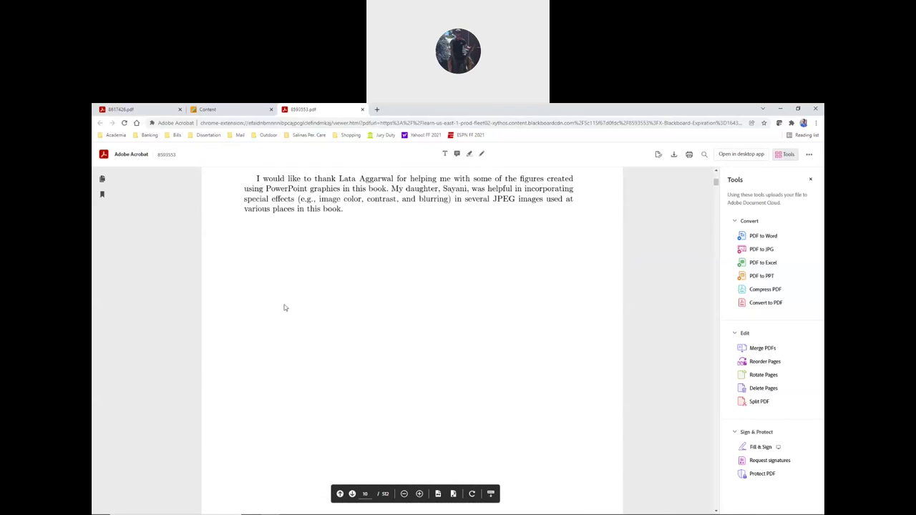
pyautogui.scroll(-12, 281, 304)
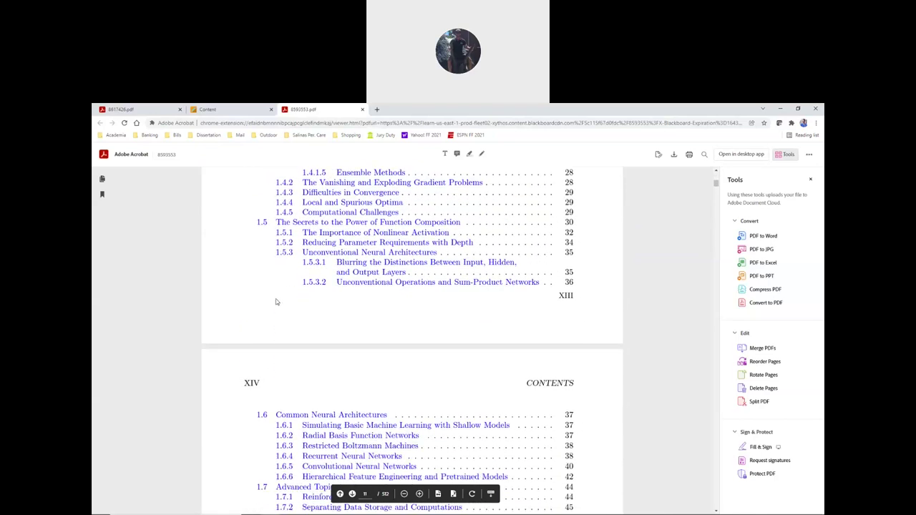
pyautogui.scroll(-12, 273, 307)
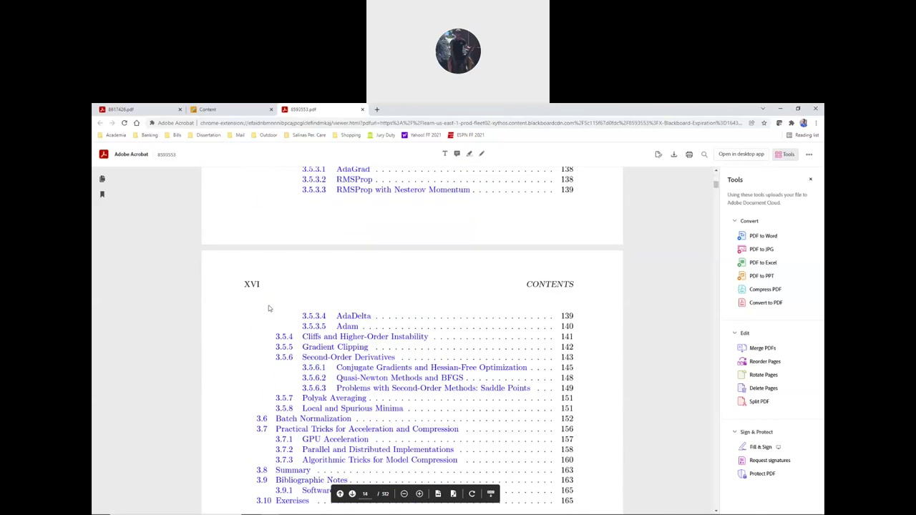
pyautogui.scroll(-5, 252, 320)
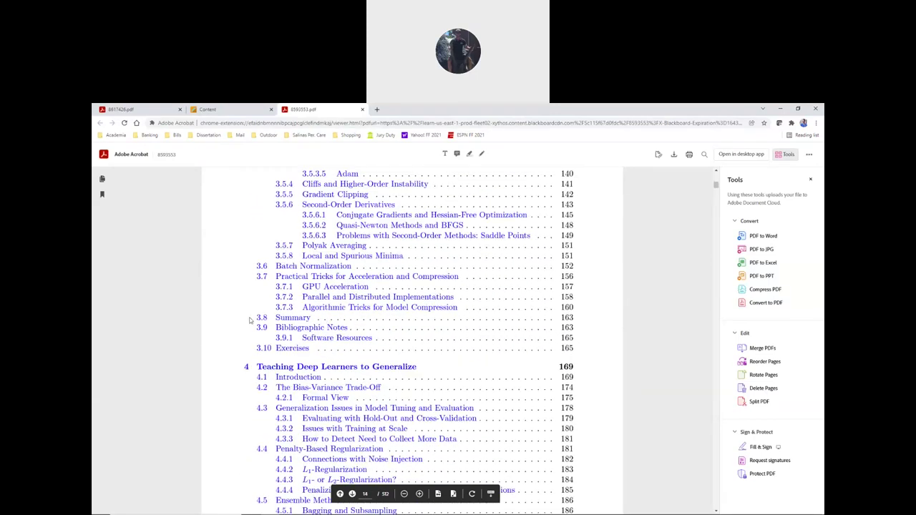
pyautogui.scroll(-12, 252, 319)
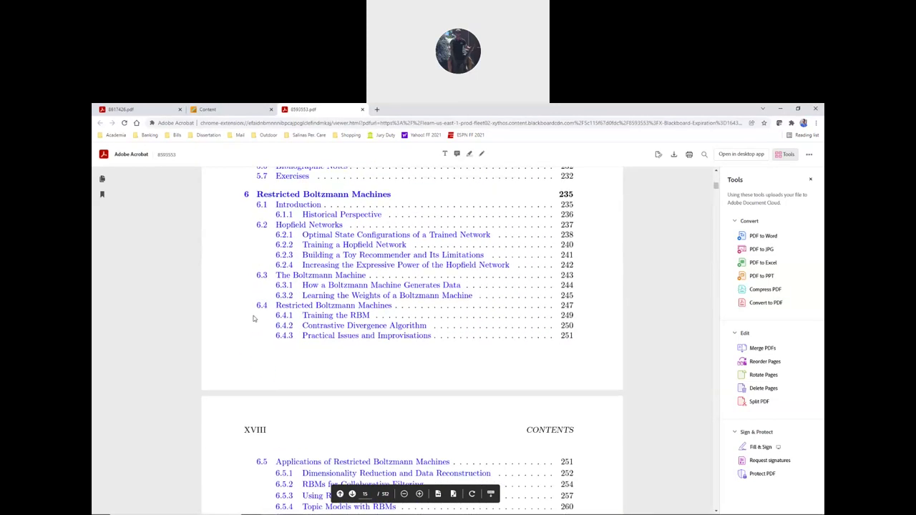
pyautogui.scroll(1, 255, 317)
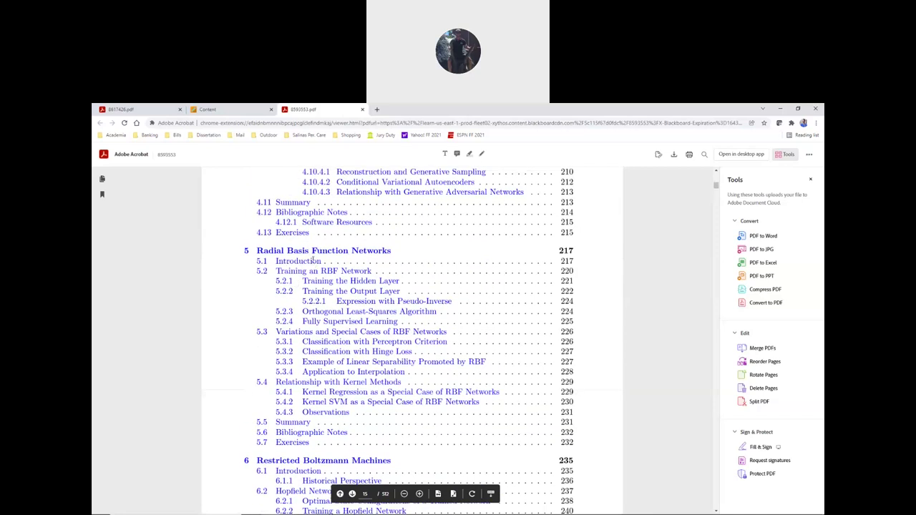
# - Jump to 5.1 Introduction to view Chapter 5, Radial Basis Function Networks, on page 236, then return to Word
pyautogui.click(304, 264)
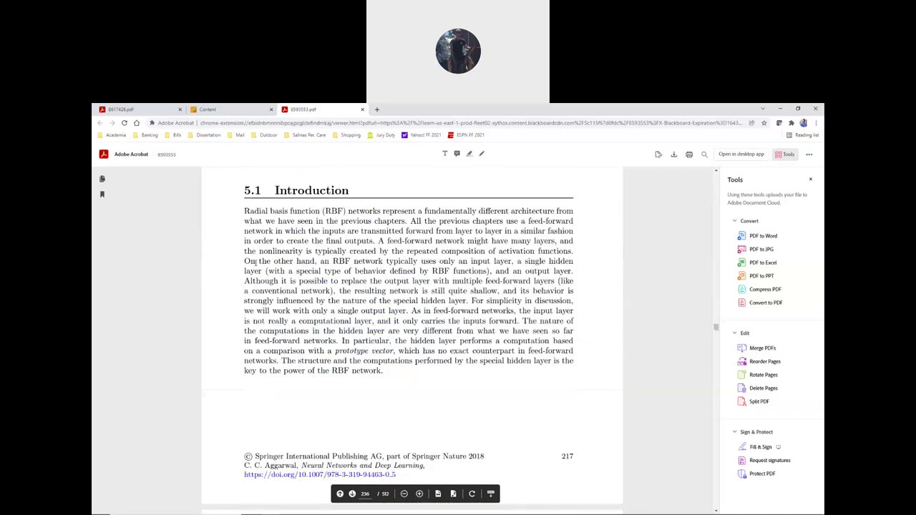
pyautogui.scroll(2, 241, 246)
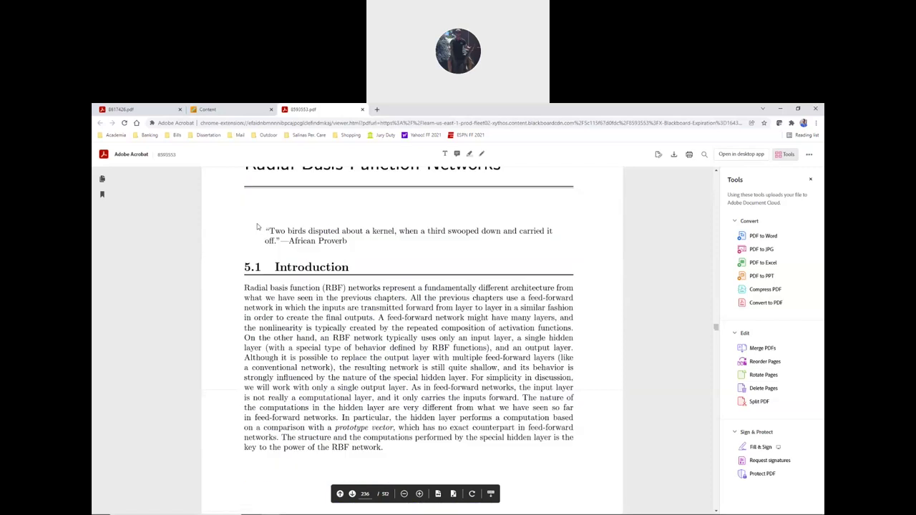
pyautogui.scroll(-1, 242, 244)
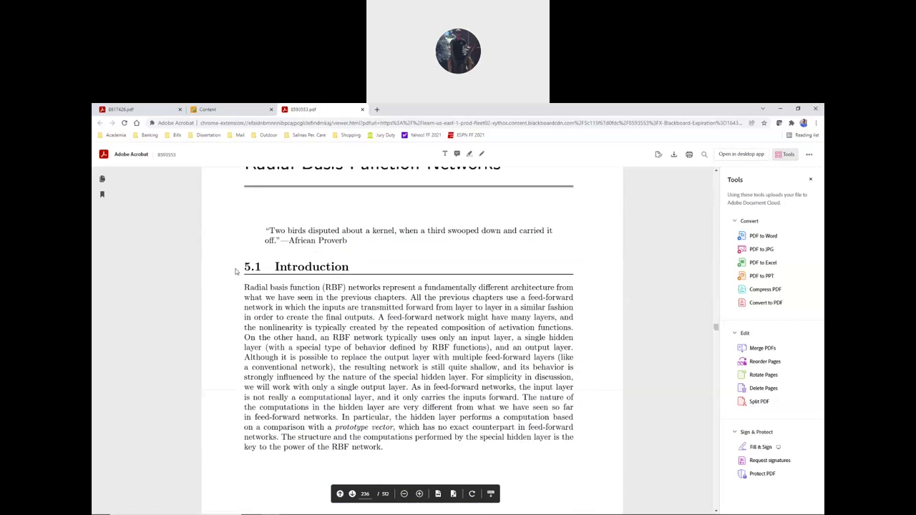
pyautogui.scroll(2, 240, 270)
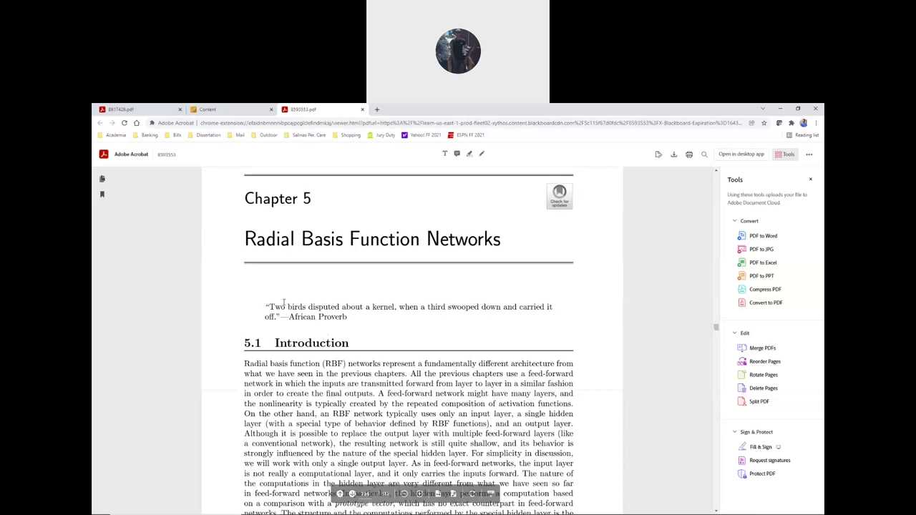
pyautogui.hotkey('alt', 'Tab')
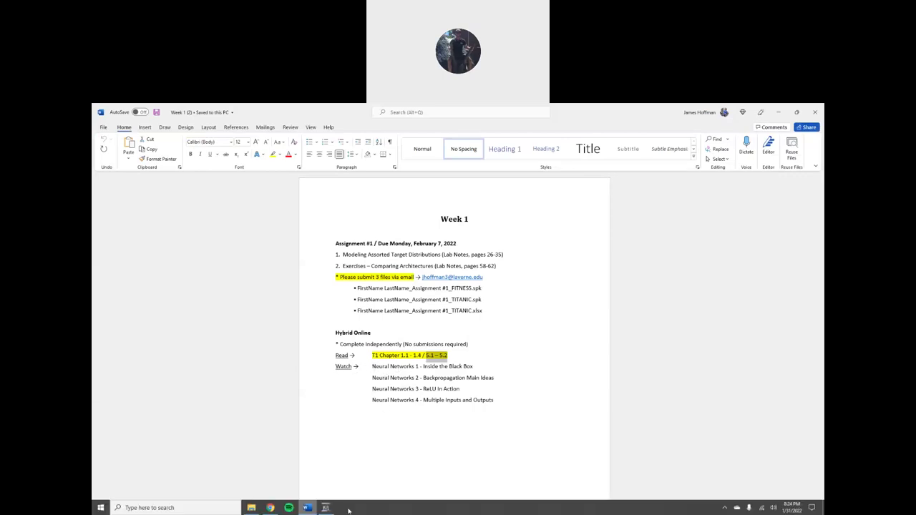
# - Close both textbook PDF tabs in Chrome, leaving only Blackboard's Course Texts page
pyautogui.click(271, 507)
pyautogui.click(224, 109)
pyautogui.click(362, 109)
pyautogui.click(181, 110)
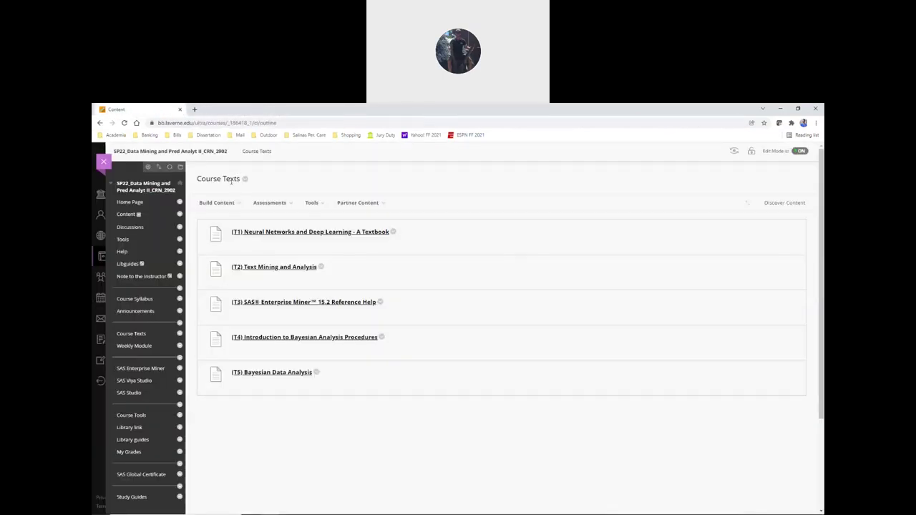
# - Navigate Weekly Module > Week 1 > Hybrid Online to the StatQuest videos folder
pyautogui.click(141, 348)
pyautogui.click(358, 202)
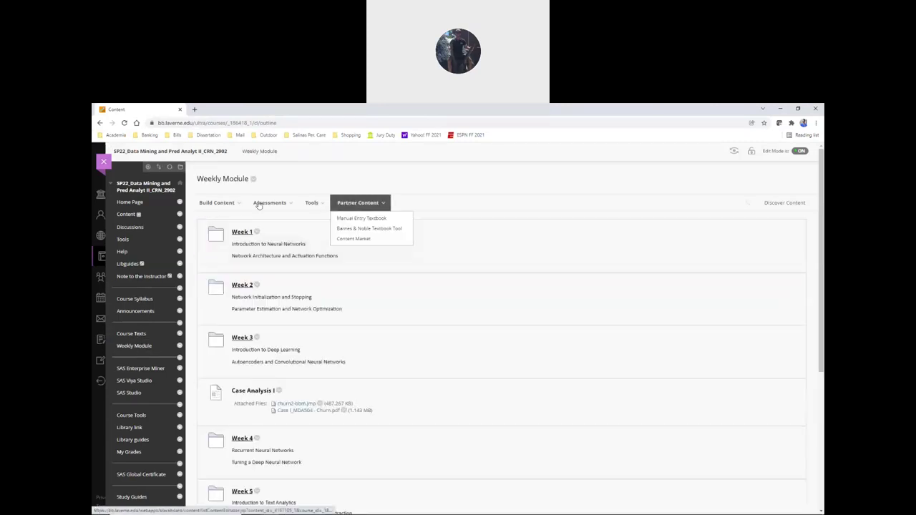
pyautogui.click(217, 202)
pyautogui.click(358, 203)
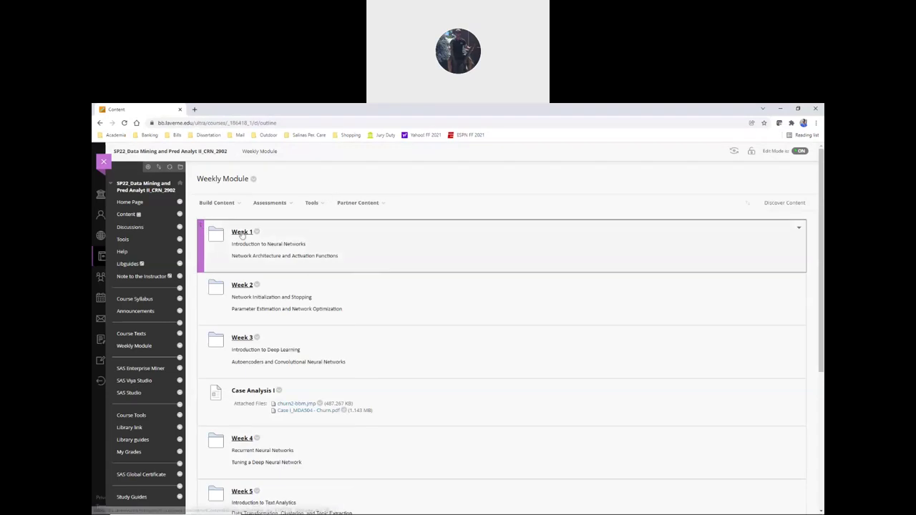
pyautogui.click(354, 224)
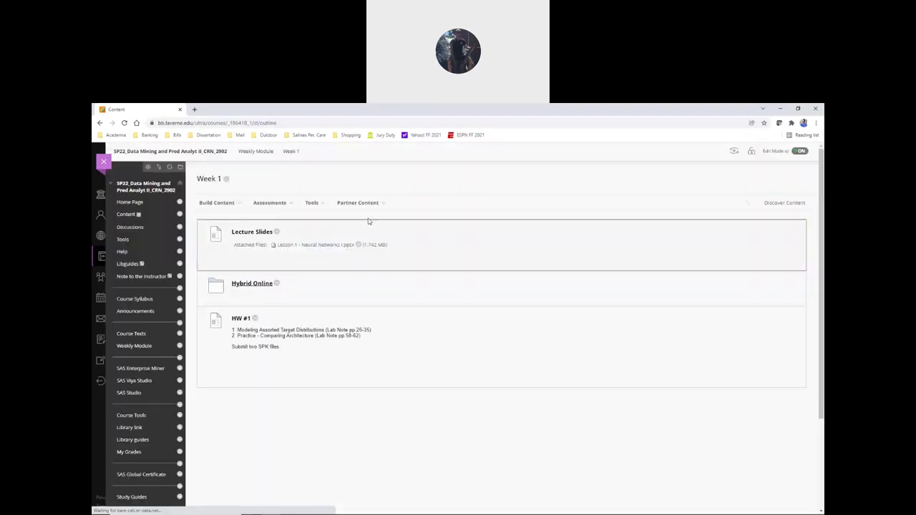
pyautogui.click(252, 283)
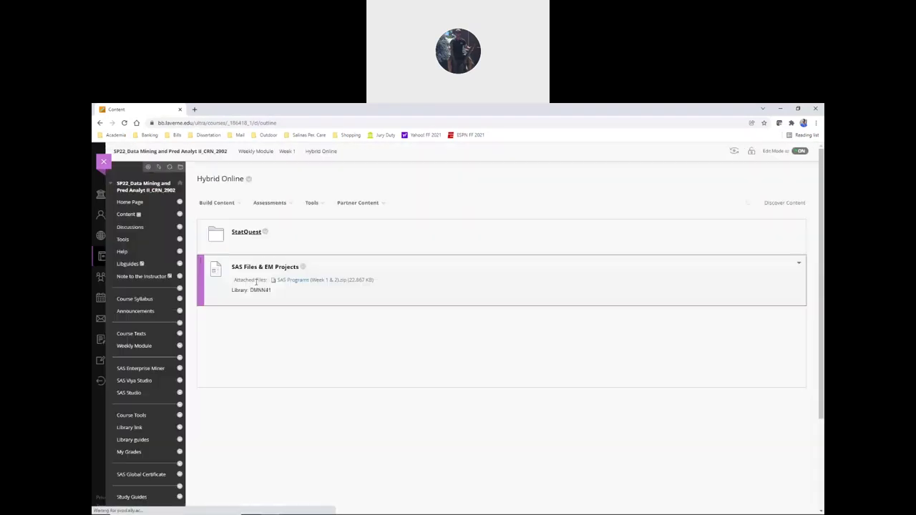
pyautogui.click(246, 232)
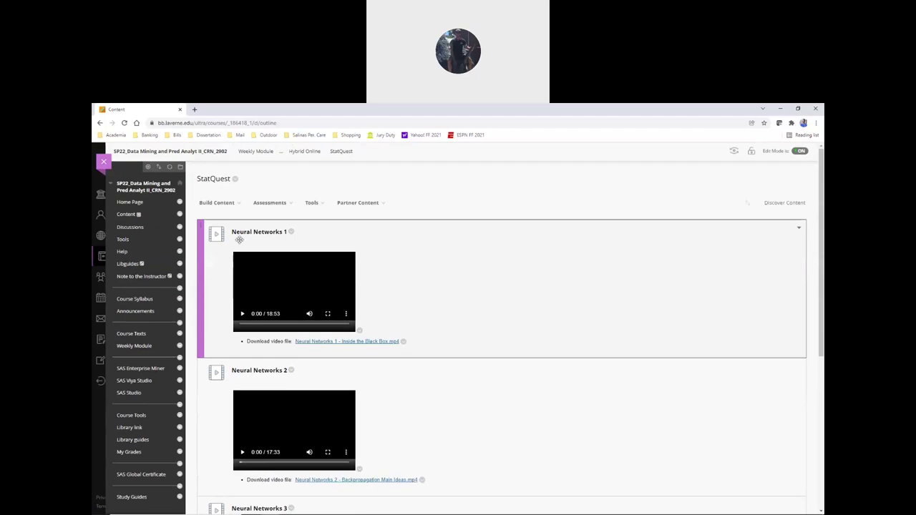
# - Scroll through the four StatQuest Neural Networks videos, then return to the Week 1 Word sheet
pyautogui.scroll(-1, 267, 227)
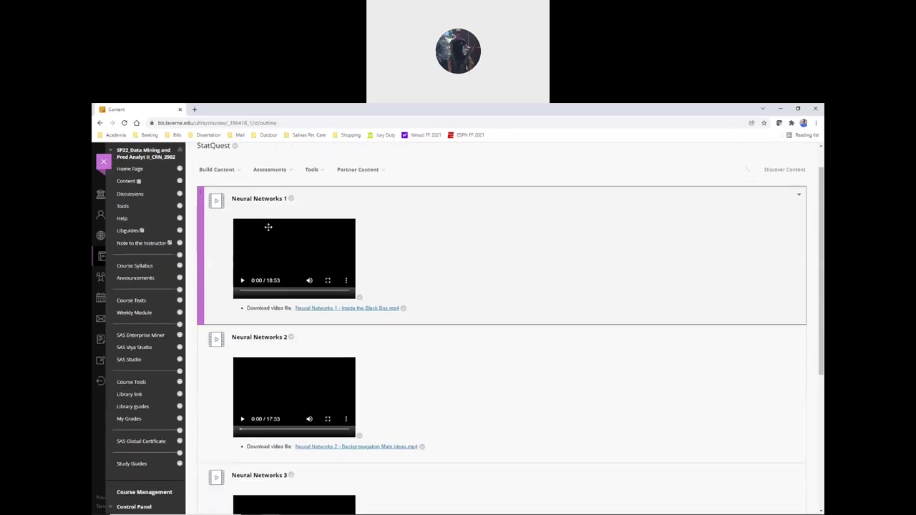
pyautogui.scroll(-3, 268, 227)
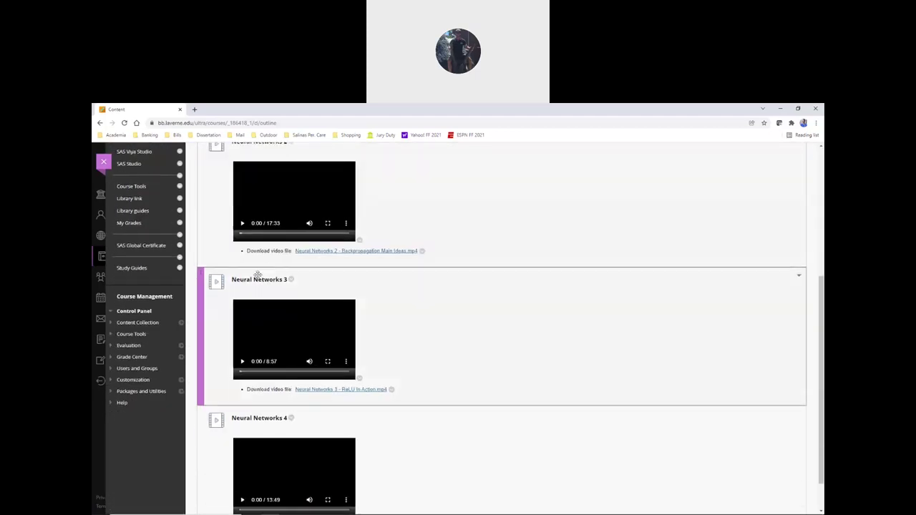
pyautogui.scroll(-1, 258, 275)
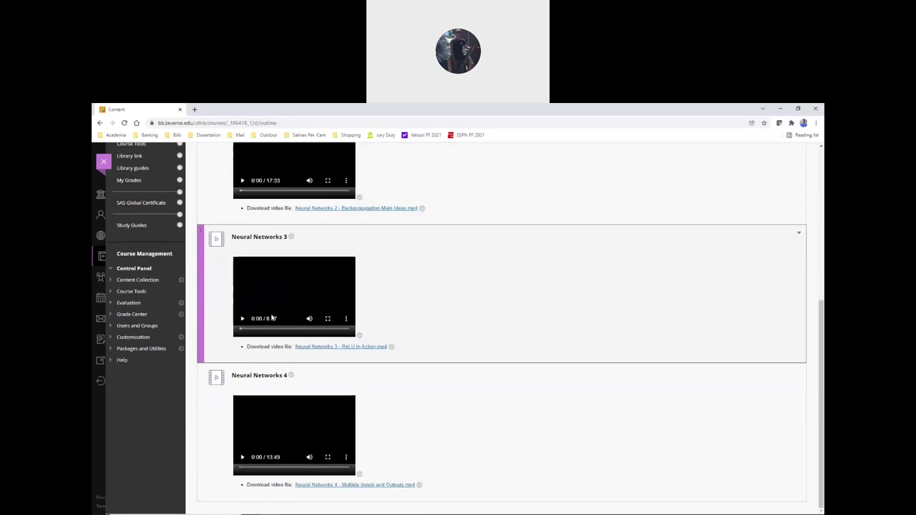
pyautogui.scroll(5, 273, 373)
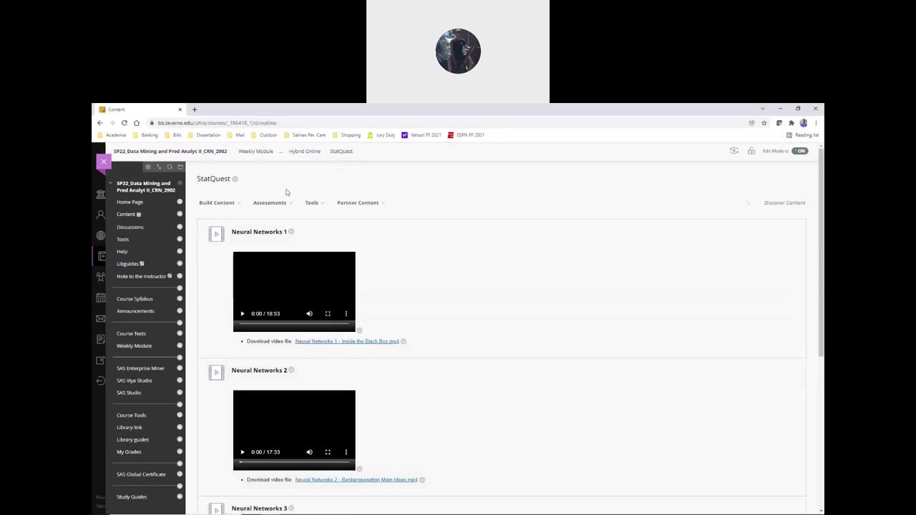
pyautogui.scroll(-1, 244, 219)
pyautogui.scroll(-3, 243, 219)
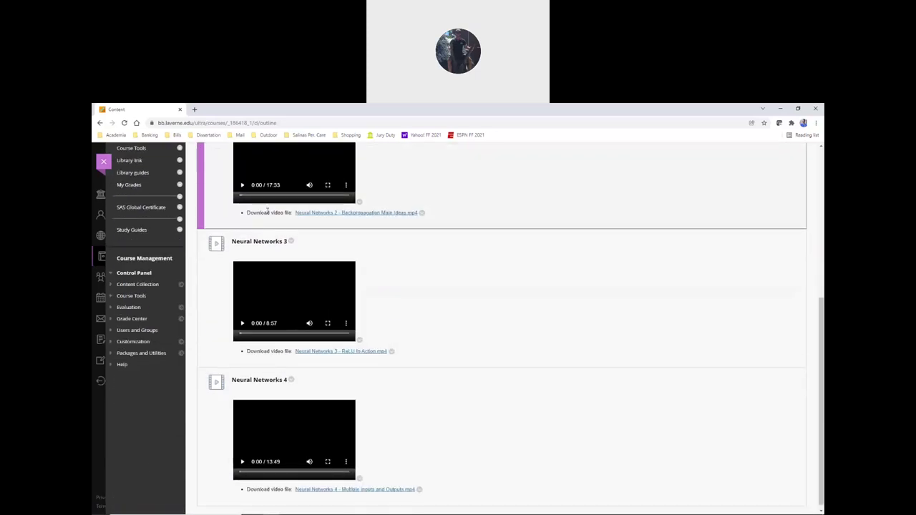
pyautogui.hotkey('alt', 'Tab')
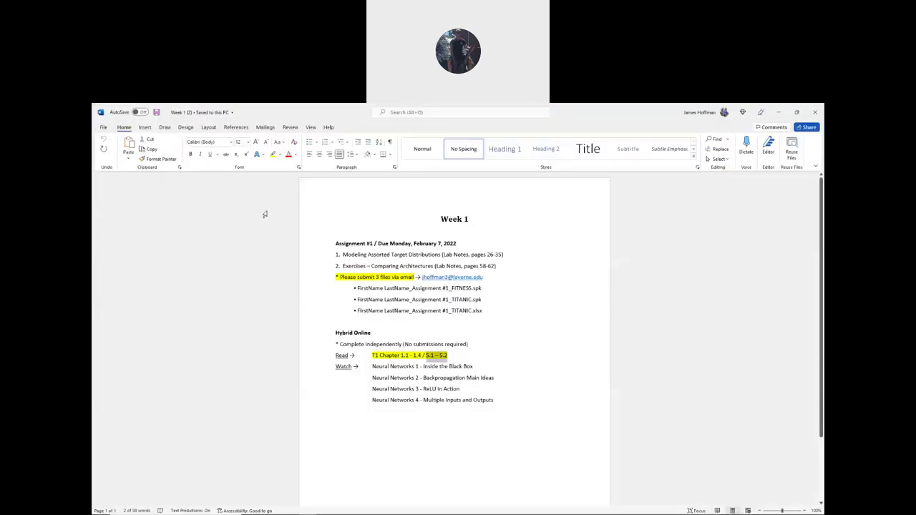
# - Highlight the three required submission file lines on the Week 1 sheet
pyautogui.click(420, 356)
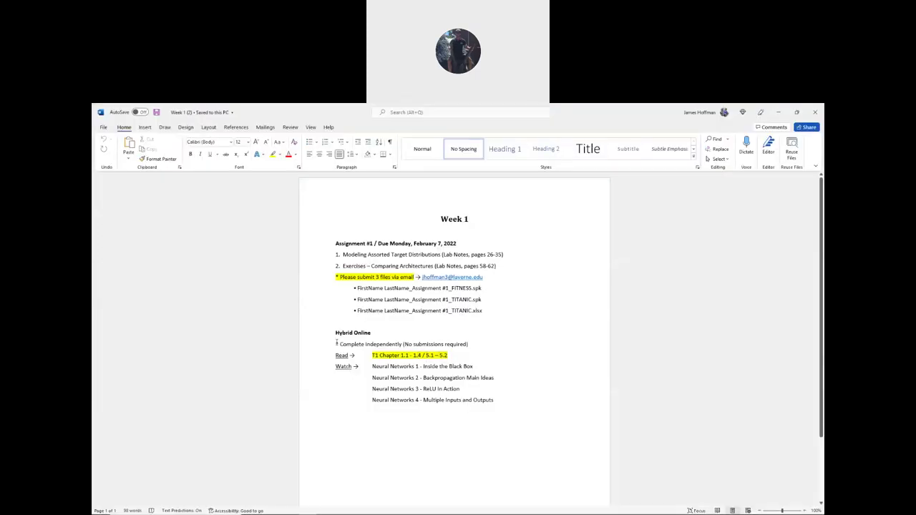
pyautogui.scroll(-2, 346, 352)
pyautogui.scroll(2, 317, 337)
pyautogui.moveTo(350, 291); pyautogui.dragTo(484, 312)
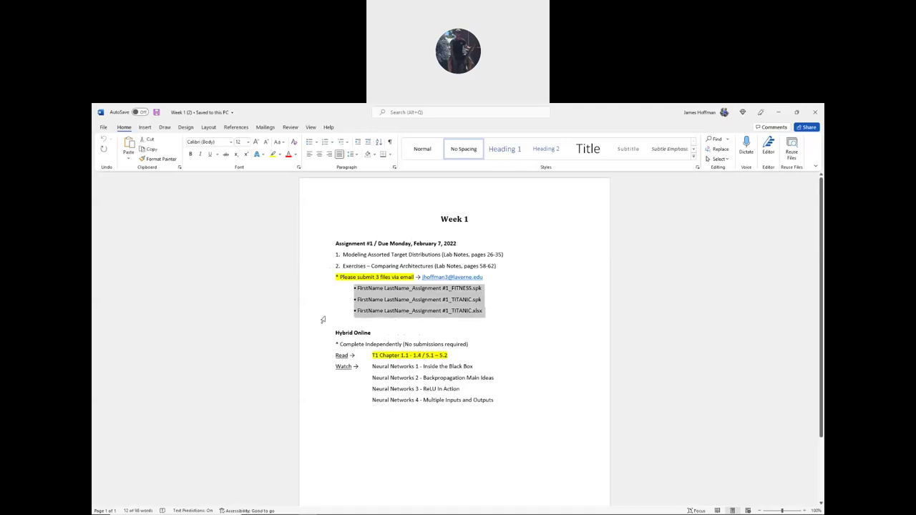
pyautogui.scroll(-1, 321, 317)
pyautogui.click(333, 336)
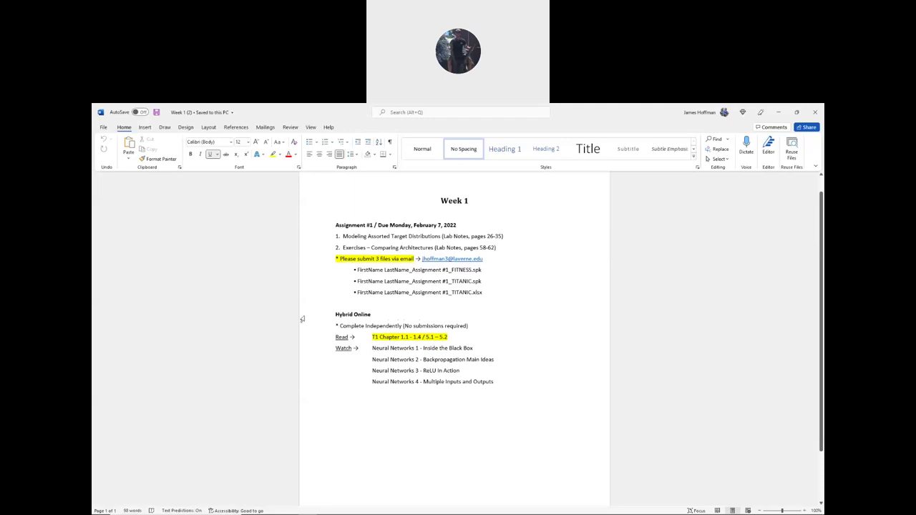
# - Highlight the T1 Chapter reading and four Neural Networks video lines, then switch to the Assignment #1 folder
pyautogui.moveTo(372, 337); pyautogui.dragTo(448, 337)
pyautogui.moveTo(373, 350); pyautogui.dragTo(499, 385)
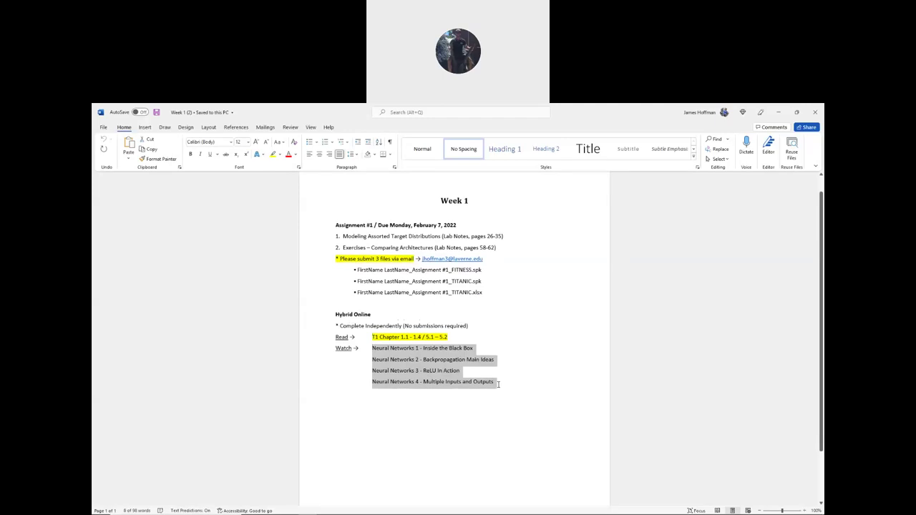
pyautogui.click(469, 371)
pyautogui.scroll(-2, 249, 331)
pyautogui.scroll(2, 249, 330)
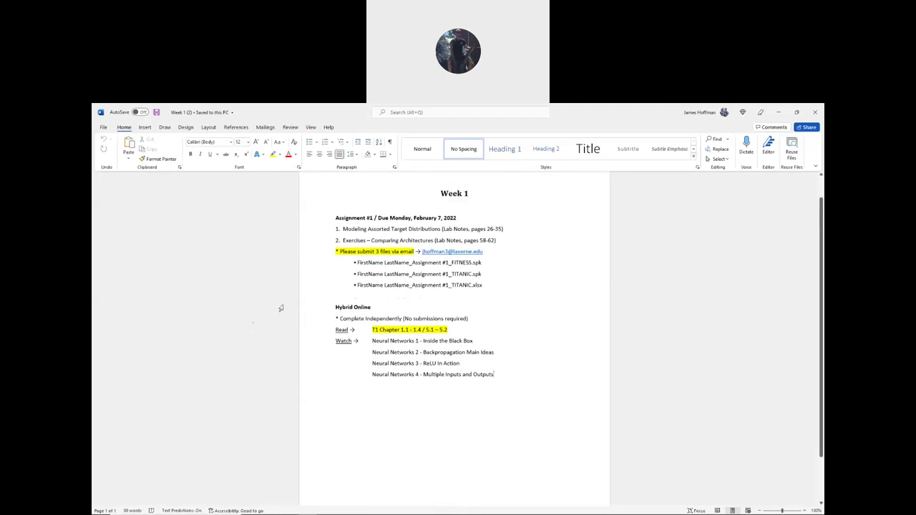
pyautogui.scroll(1, 313, 290)
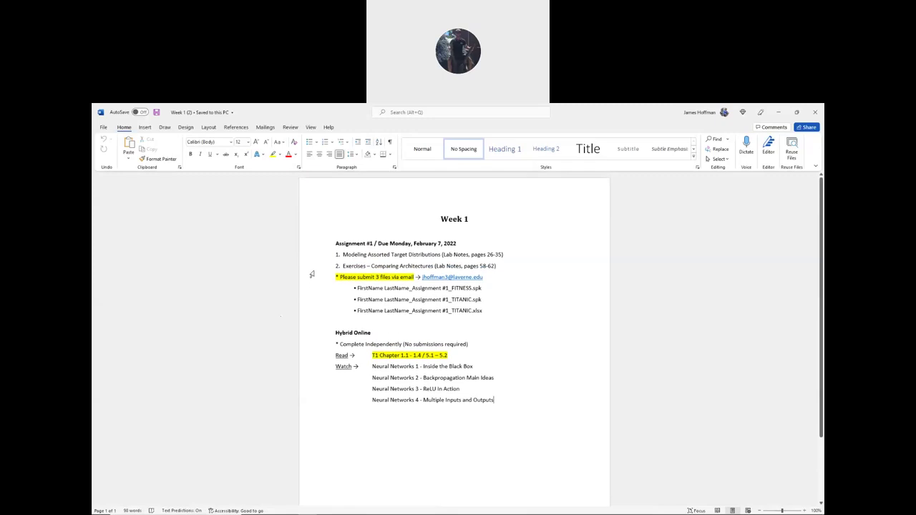
pyautogui.scroll(-1, 312, 276)
pyautogui.scroll(1, 312, 278)
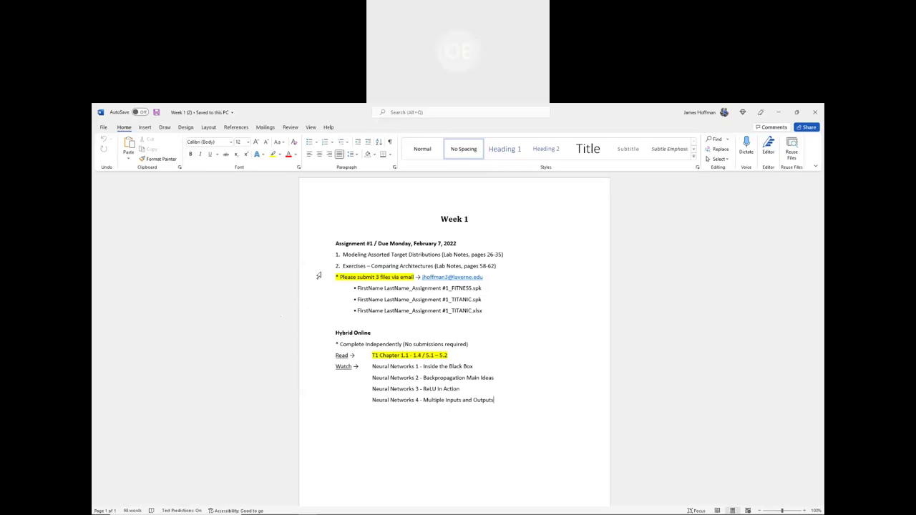
pyautogui.hotkey('alt', 'Tab')
pyautogui.hotkey('alt', 'Tab')
pyautogui.click(338, 258)
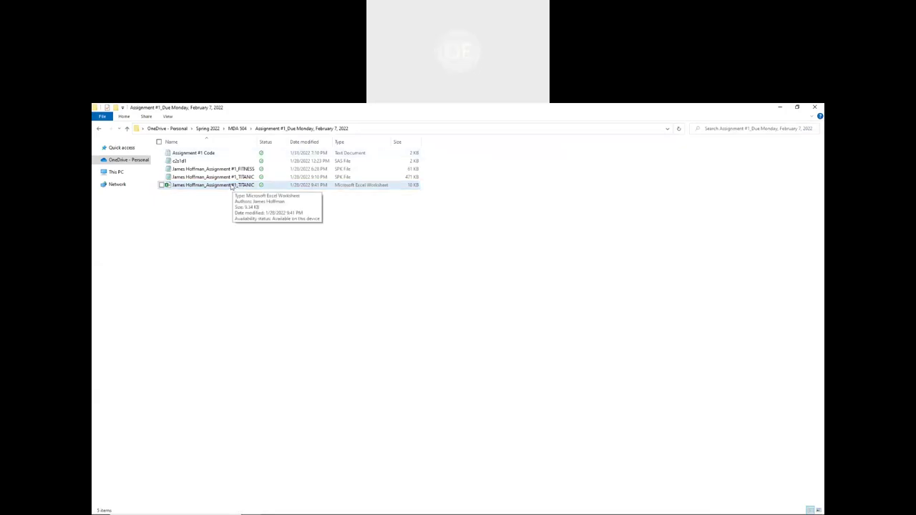
# - Select TITANIC.xlsx in the Assignment #1 folder and open it in Excel
pyautogui.click(231, 186)
pyautogui.doubleClick(232, 186)
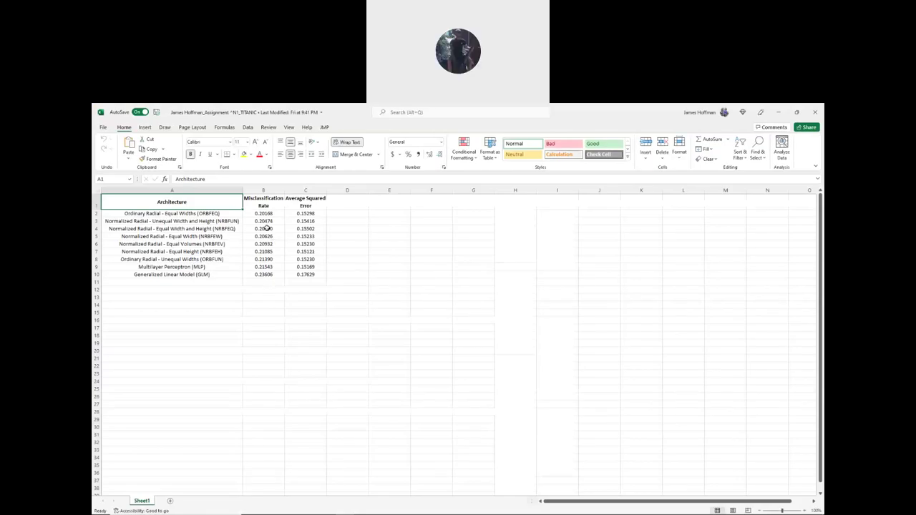
# - Highlight the error columns and the full architecture table in A1:C10, then close the TITANIC workbook
pyautogui.click(187, 304)
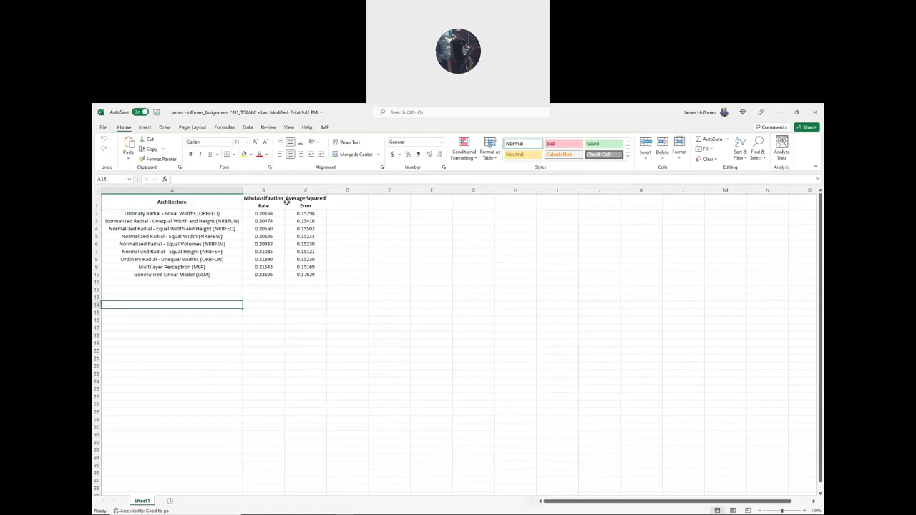
pyautogui.moveTo(262, 202); pyautogui.dragTo(315, 275)
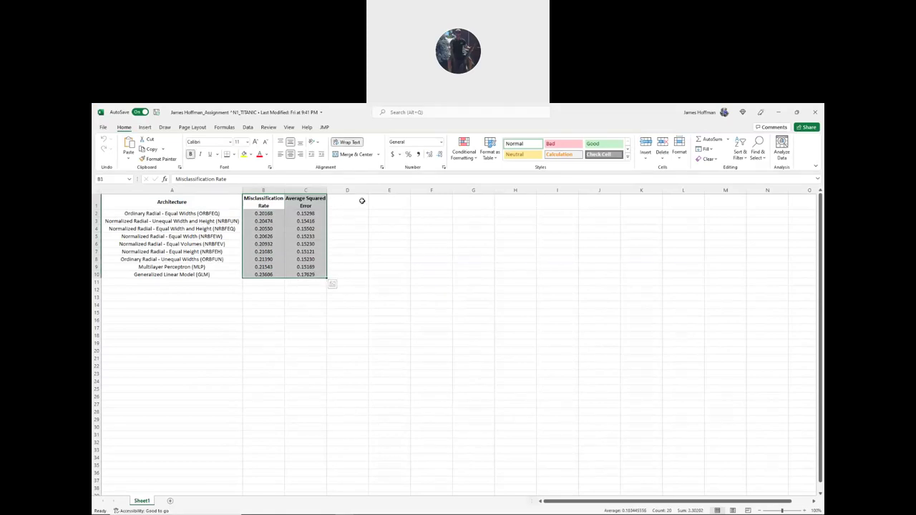
pyautogui.click(360, 202)
pyautogui.moveTo(191, 204); pyautogui.dragTo(304, 275)
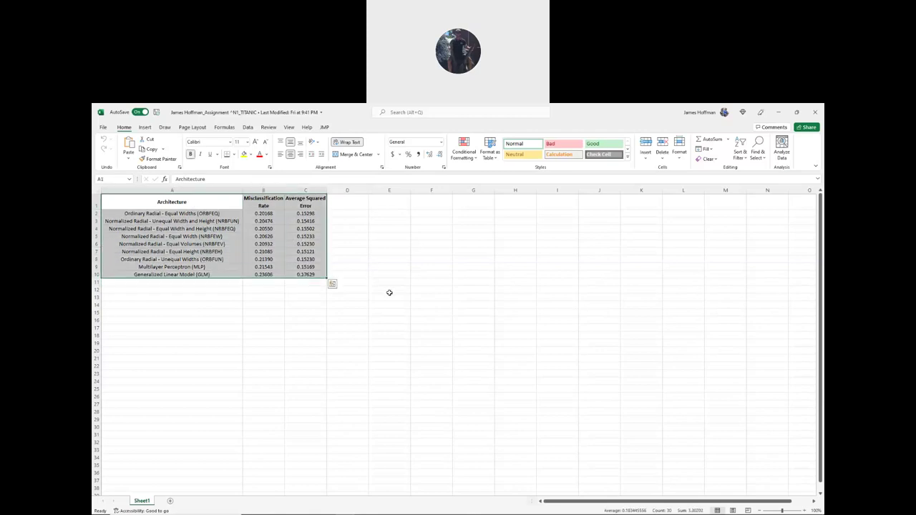
pyautogui.click(389, 290)
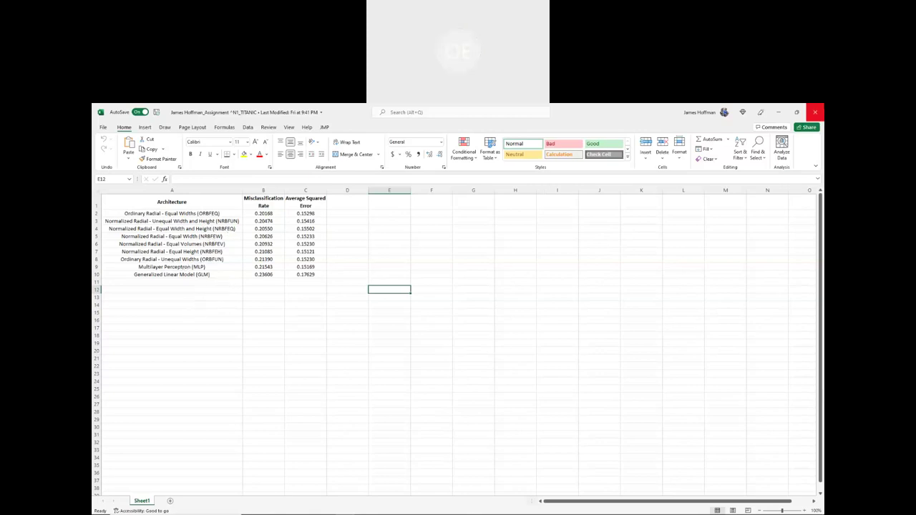
pyautogui.click(819, 109)
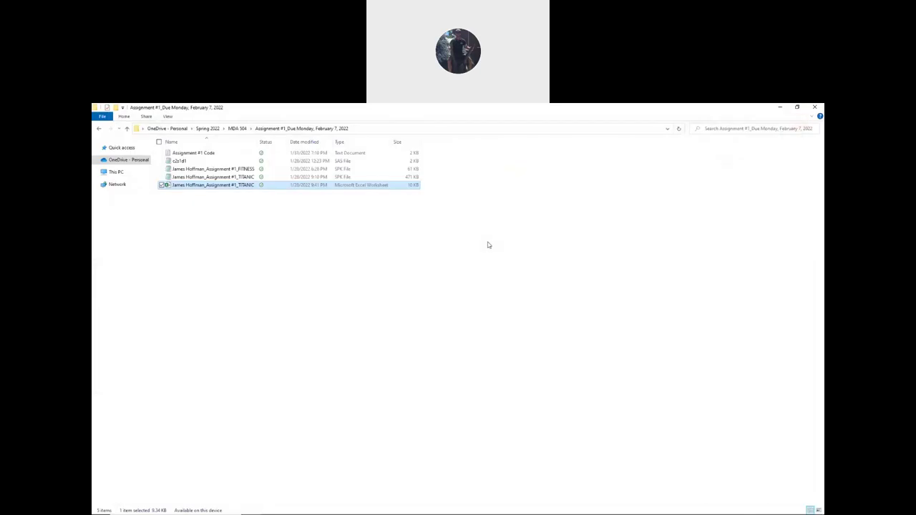
# - Deselect the TITANIC workbook file and switch back to the Week 1 assignment sheet in Word
pyautogui.click(509, 244)
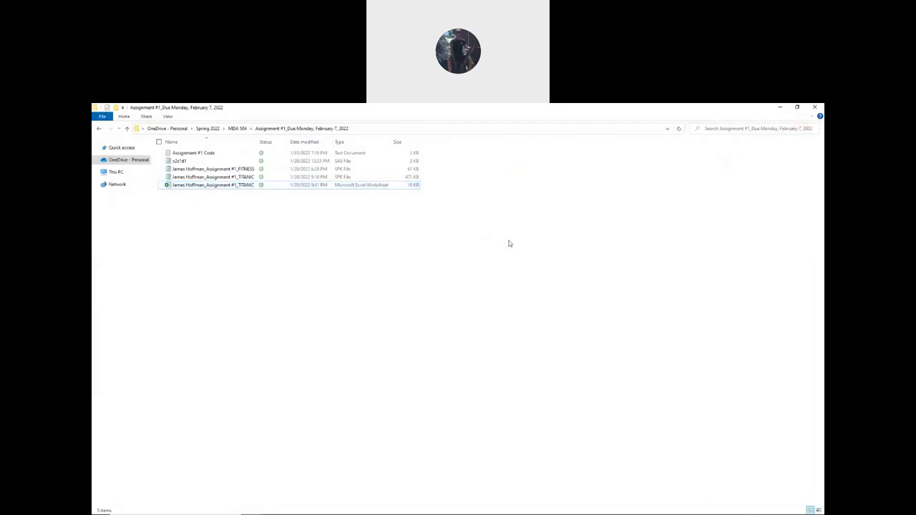
pyautogui.hotkey('alt', 'Tab')
pyautogui.hotkey('alt', 'Tab')
pyautogui.hotkey('alt', 'Tab')
pyautogui.hotkey('alt', 'Tab')
pyautogui.hotkey('alt', 'Tab')
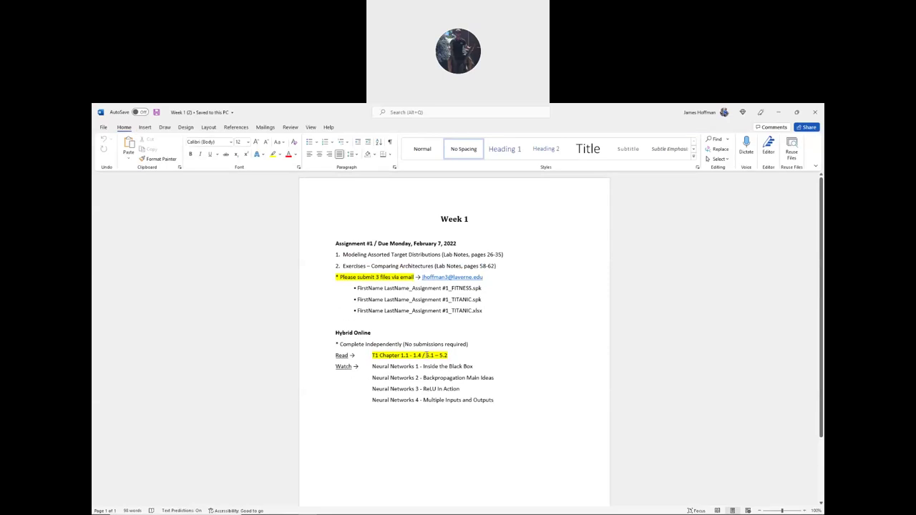
pyautogui.scroll(-1, 336, 327)
pyautogui.scroll(1, 309, 327)
pyautogui.scroll(-1, 298, 322)
pyautogui.scroll(1, 297, 321)
pyautogui.scroll(-1, 296, 320)
pyautogui.scroll(1, 294, 318)
pyautogui.scroll(-1, 340, 285)
pyautogui.scroll(1, 344, 282)
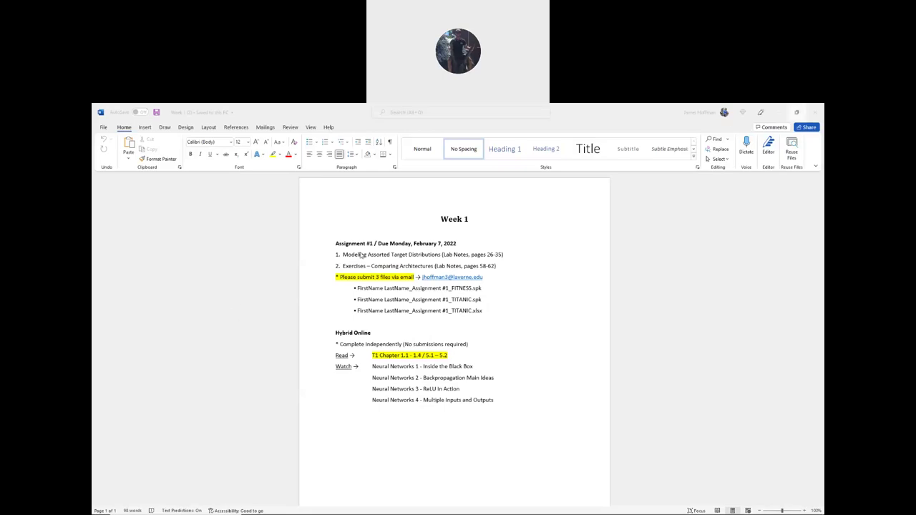
pyautogui.click(433, 219)
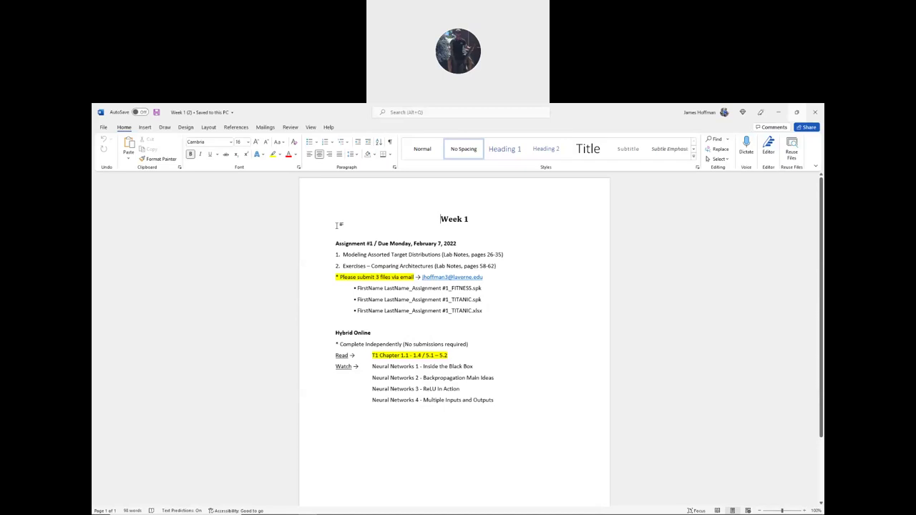